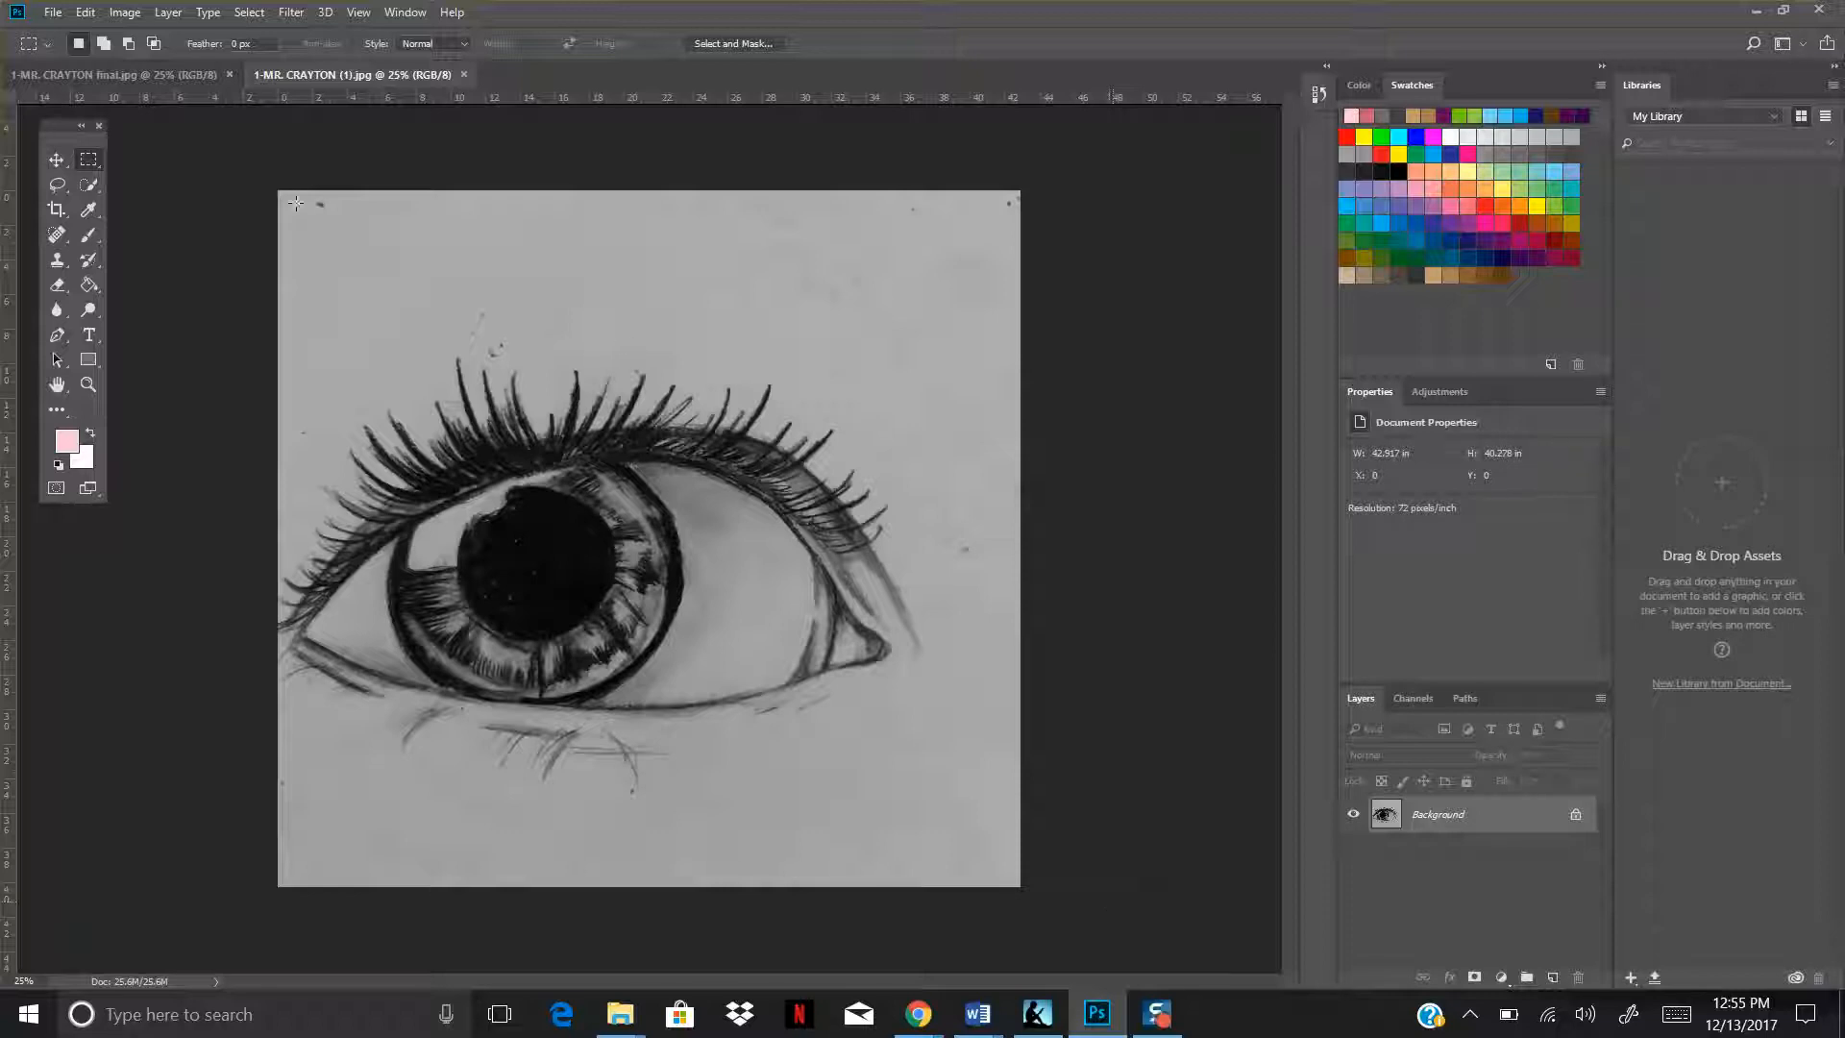
left_click(53, 13)
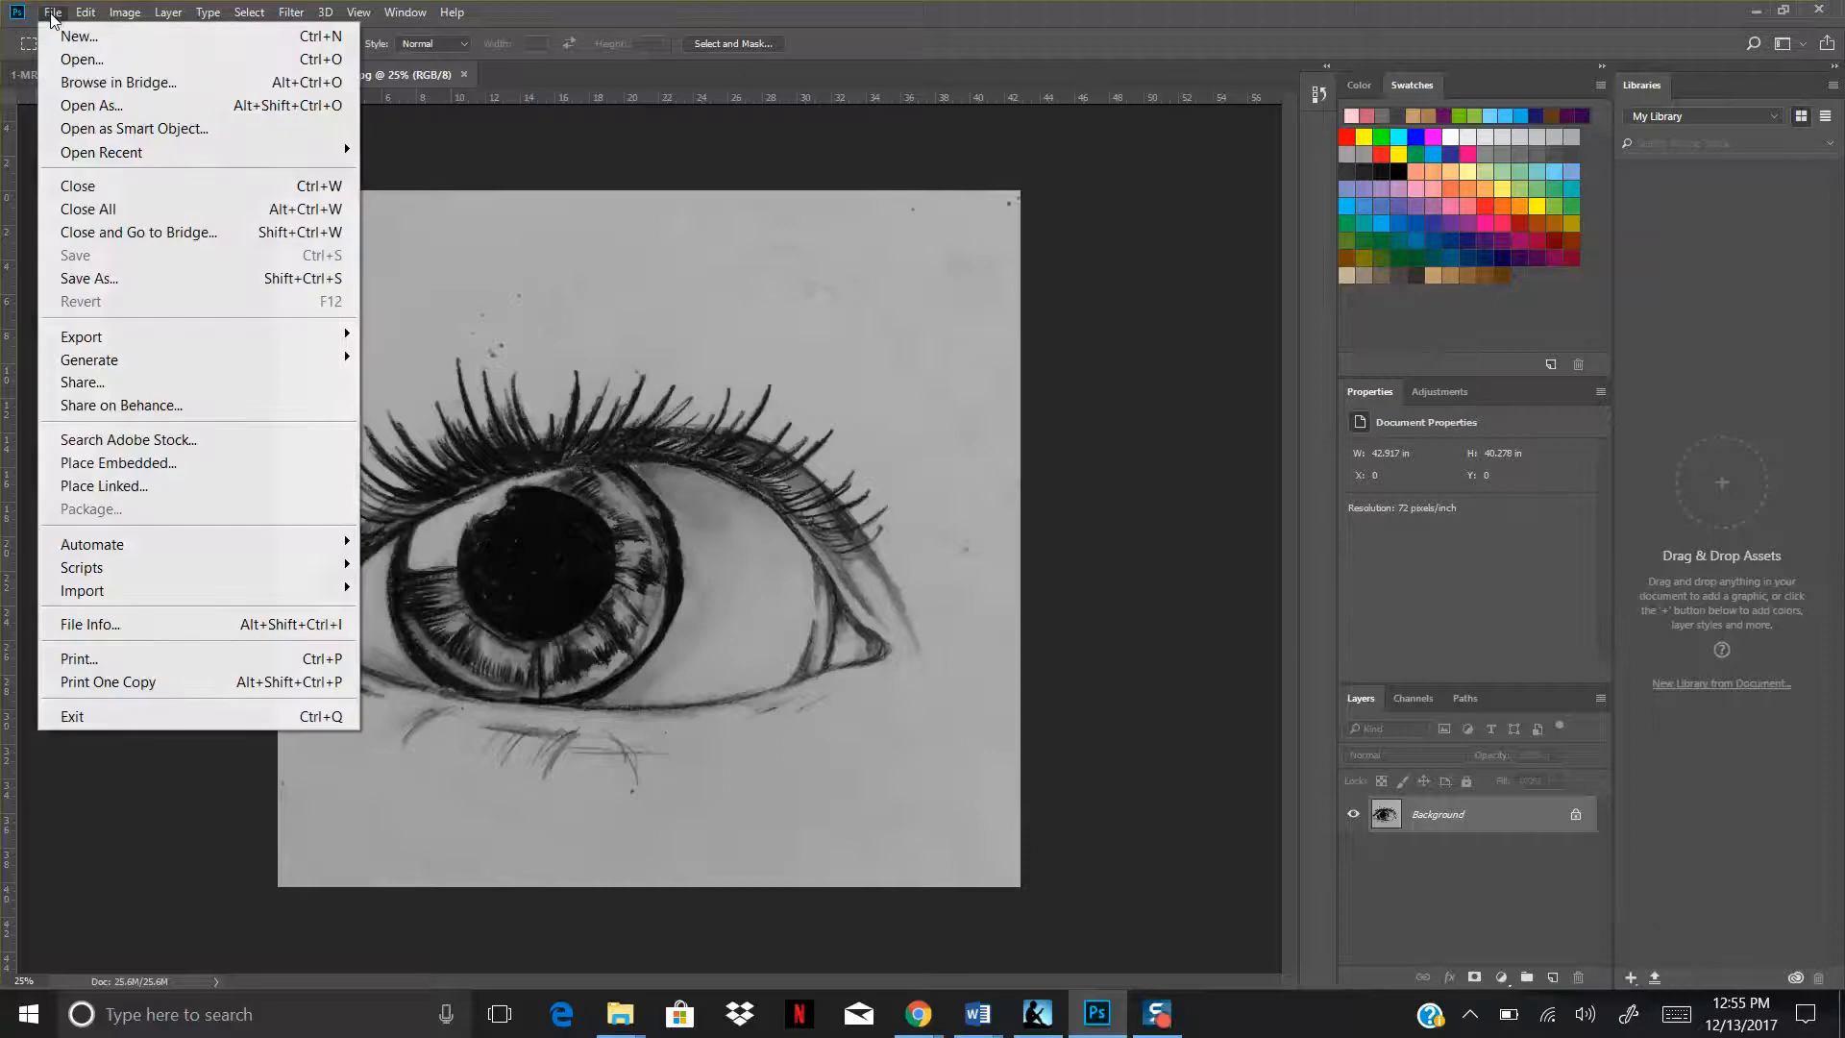
left_click(75, 60)
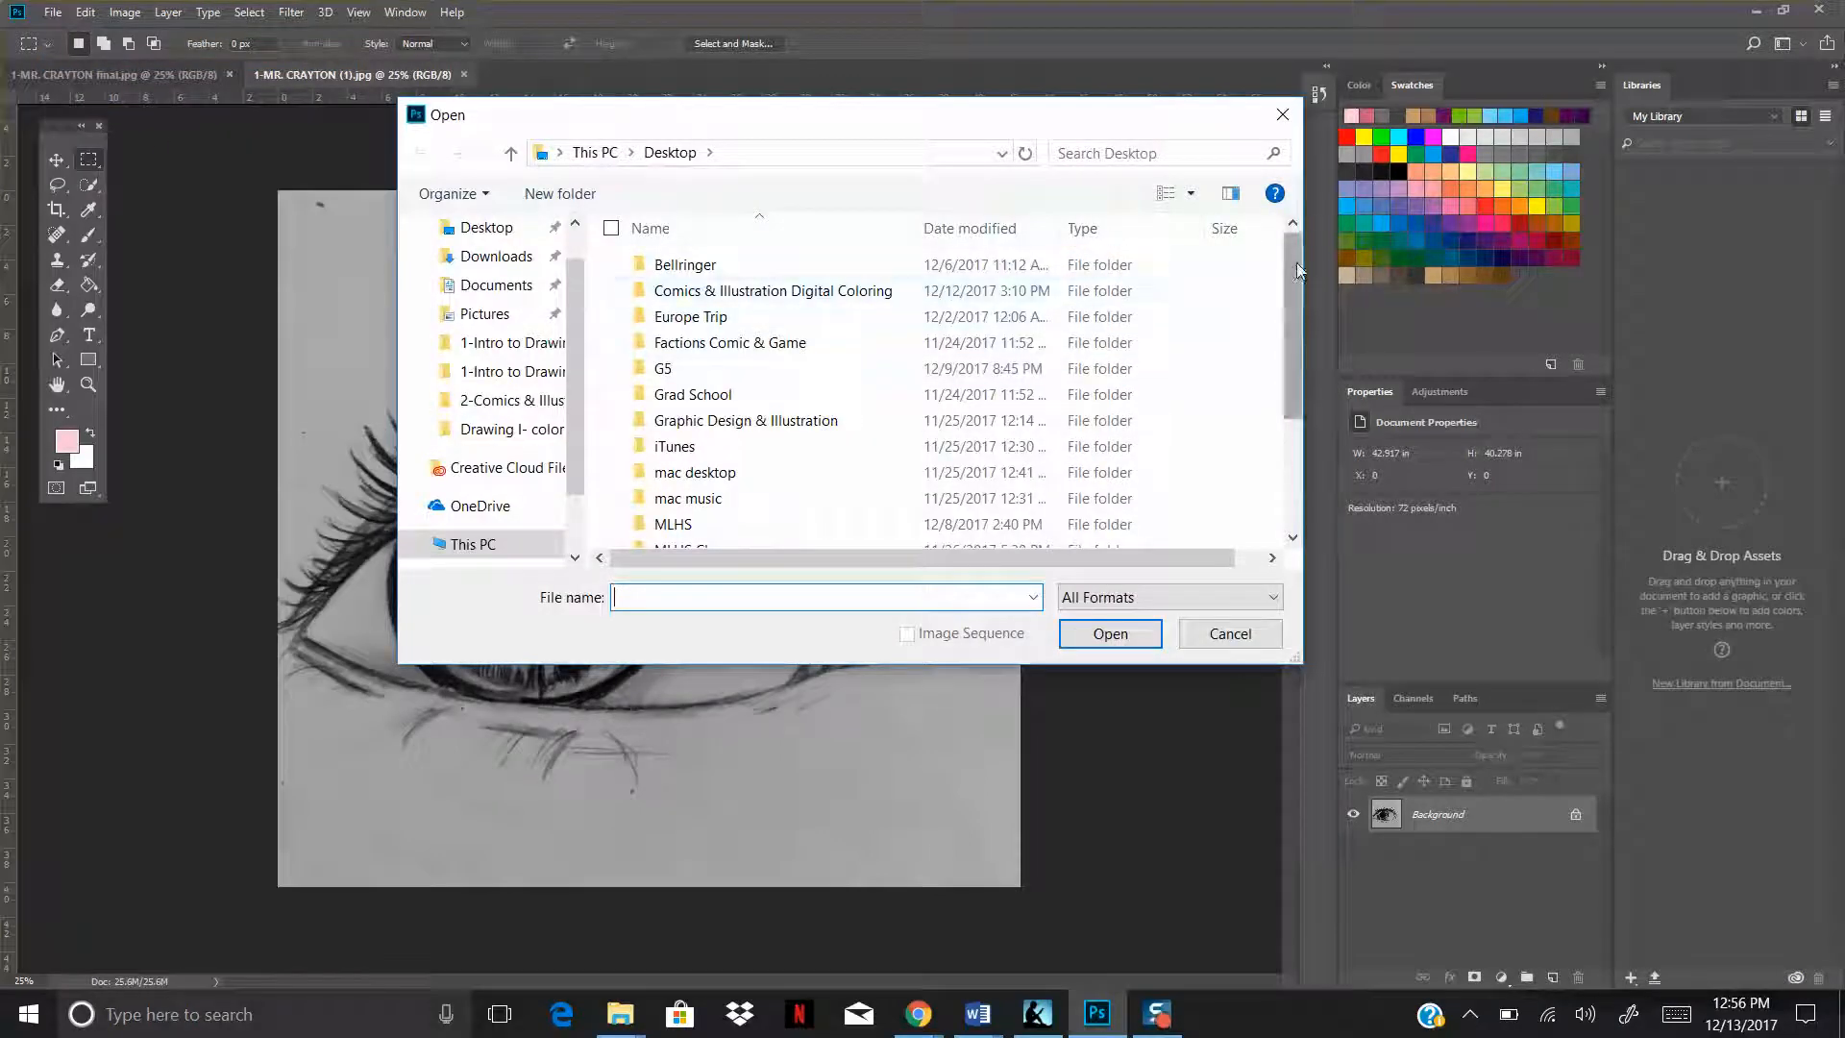
scroll(1277, 320, "down", 1)
scroll(1277, 320, "down", 2)
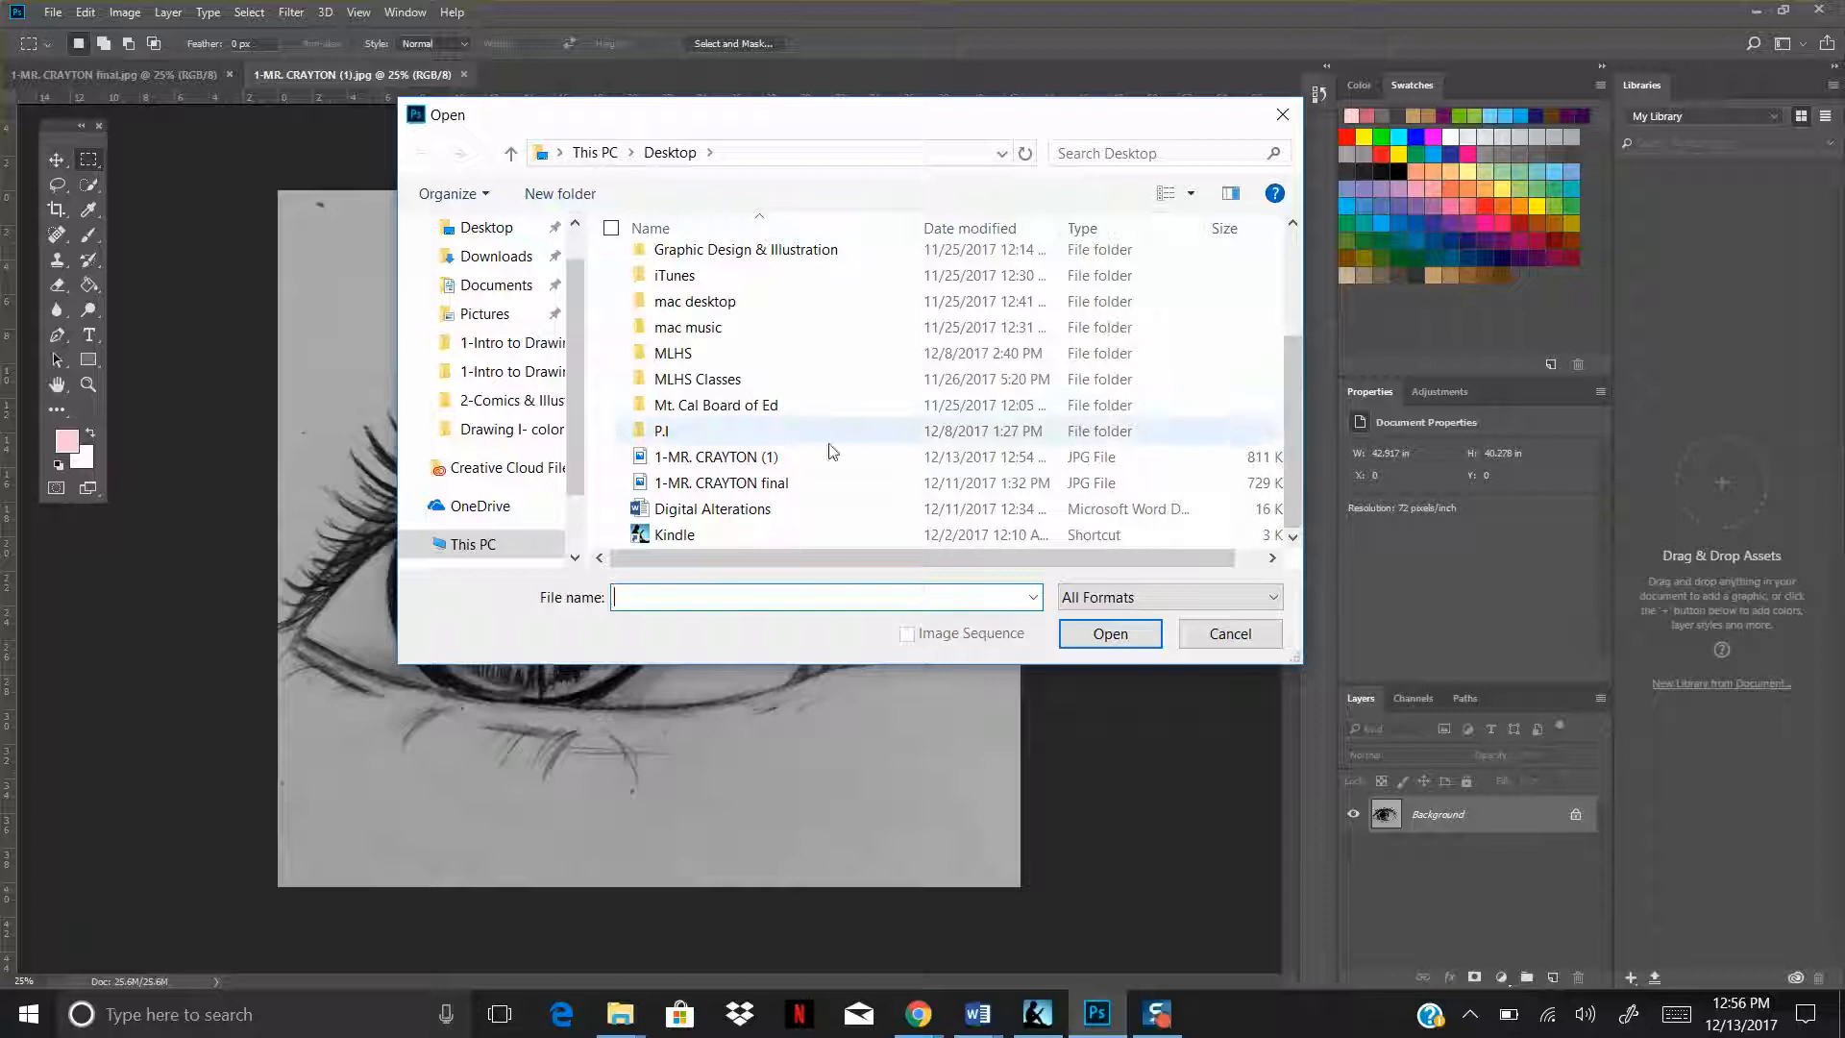
left_click(1192, 635)
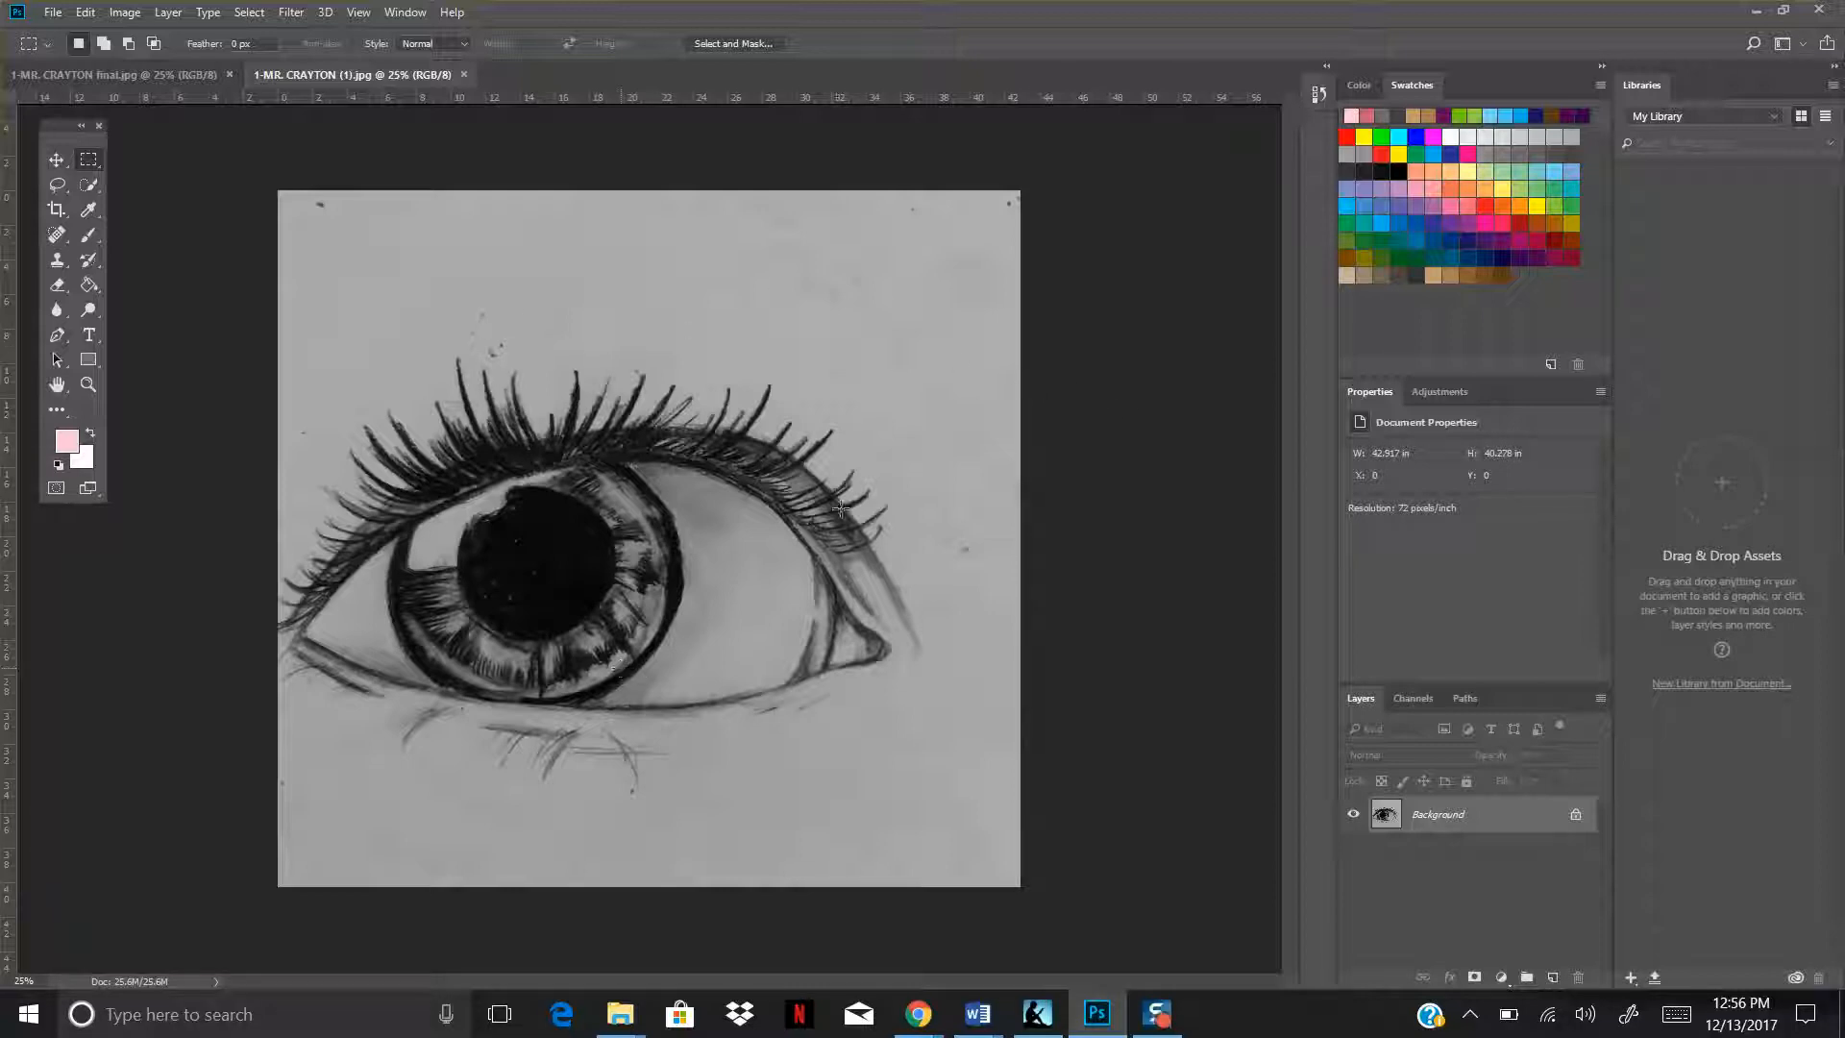
View the finished version of the eye drawing for reference, and return to the unedited scan.
left_click(136, 74)
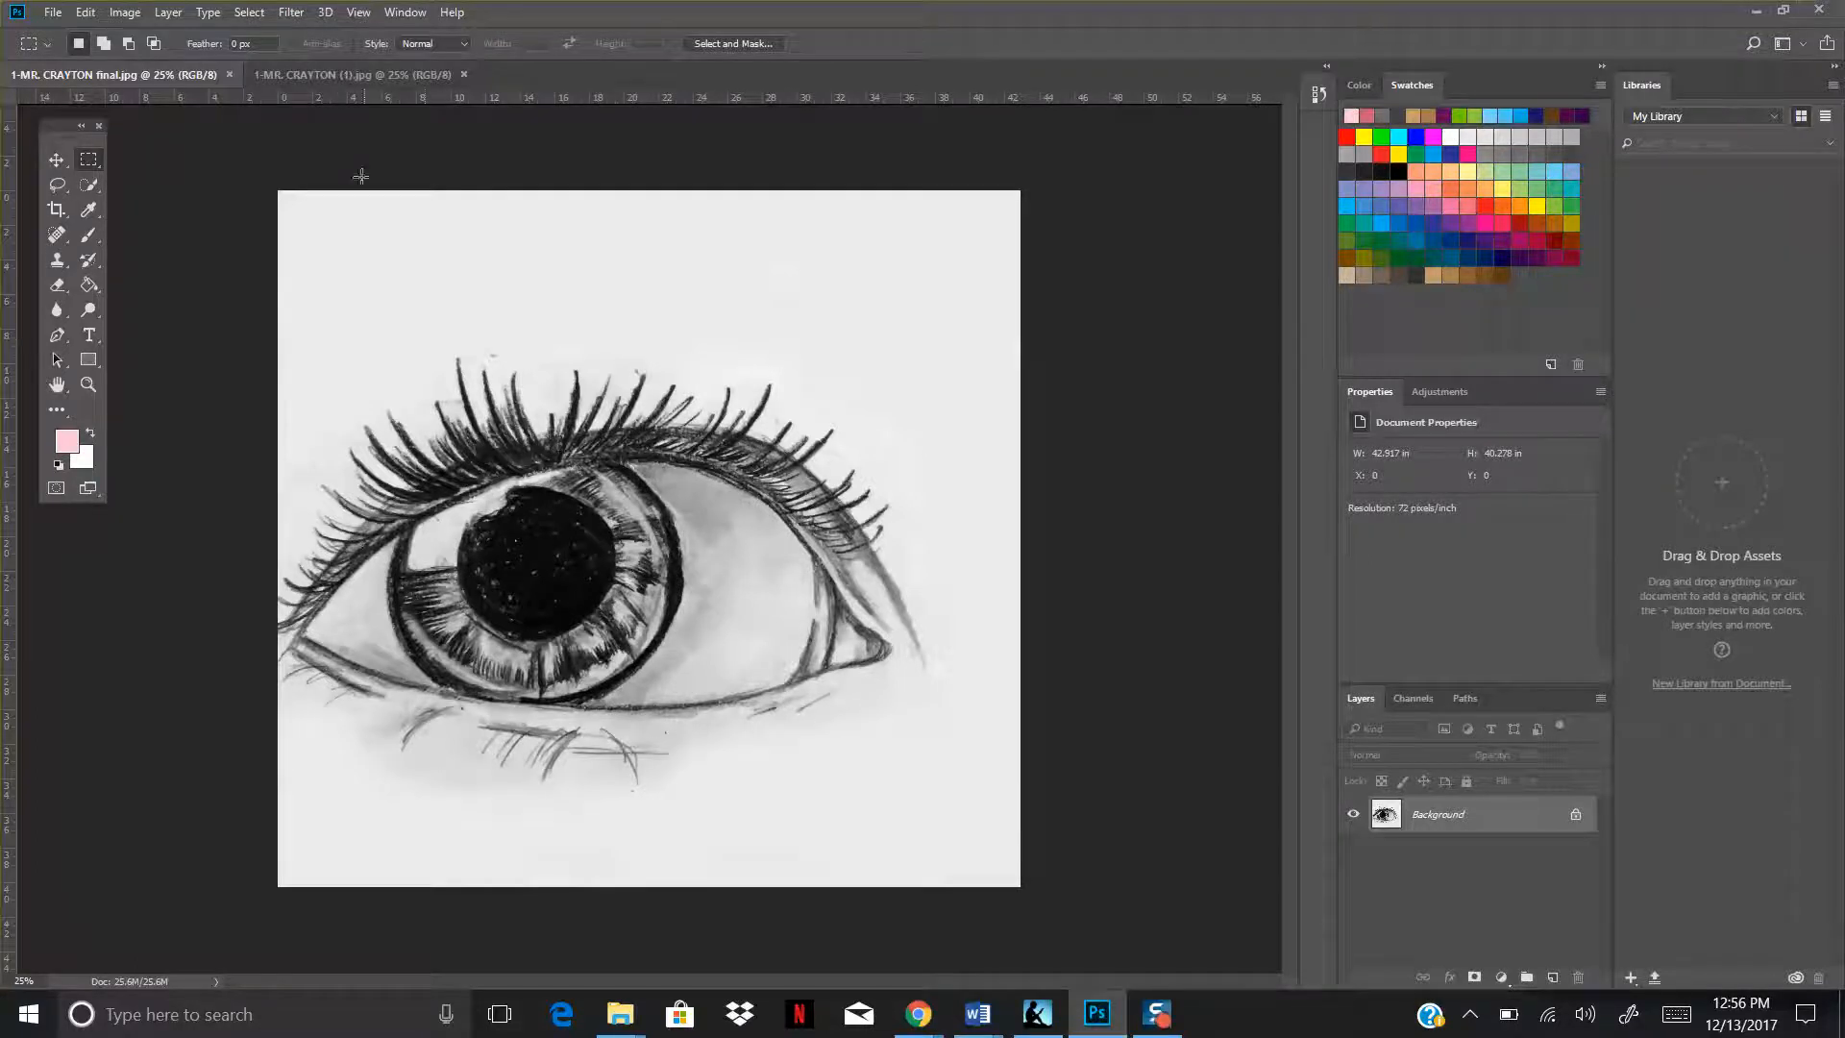
left_click(329, 75)
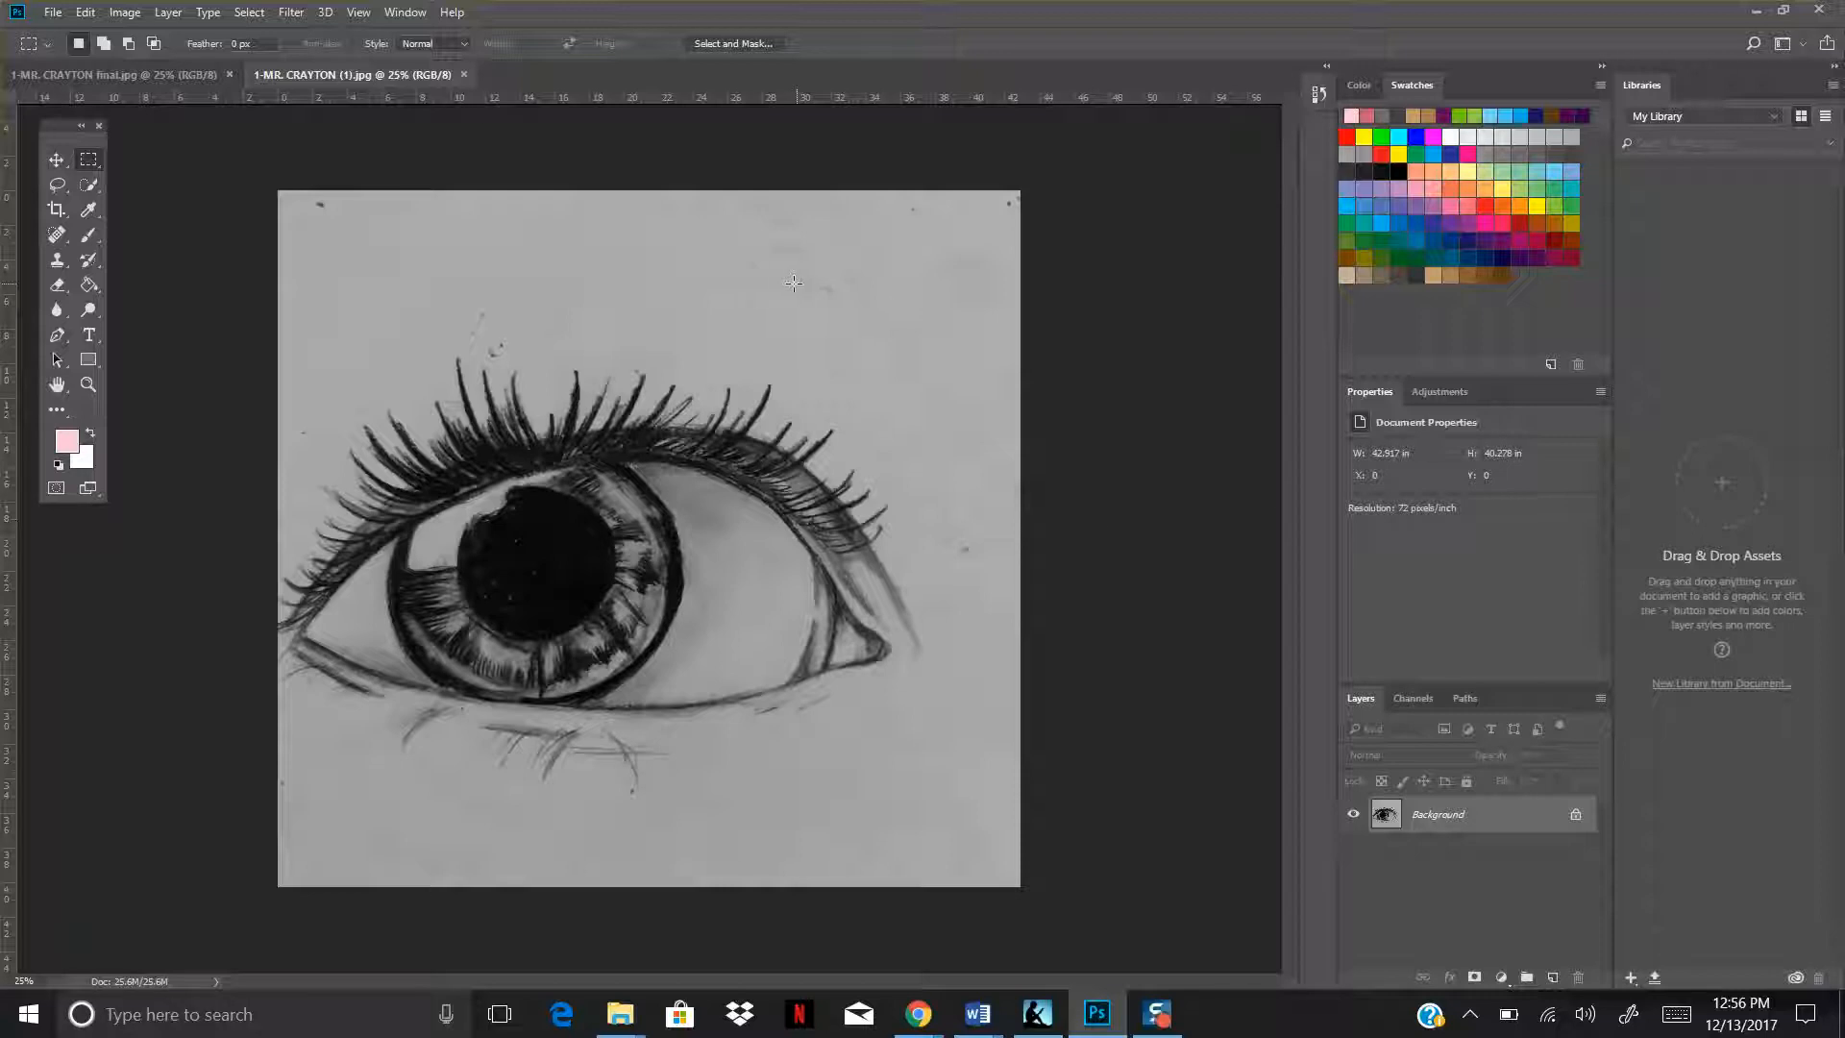
Start a Brightness/Contrast adjustment on the unedited eye scan and raise the brightness to 90, comparing it with the original.
left_click(125, 13)
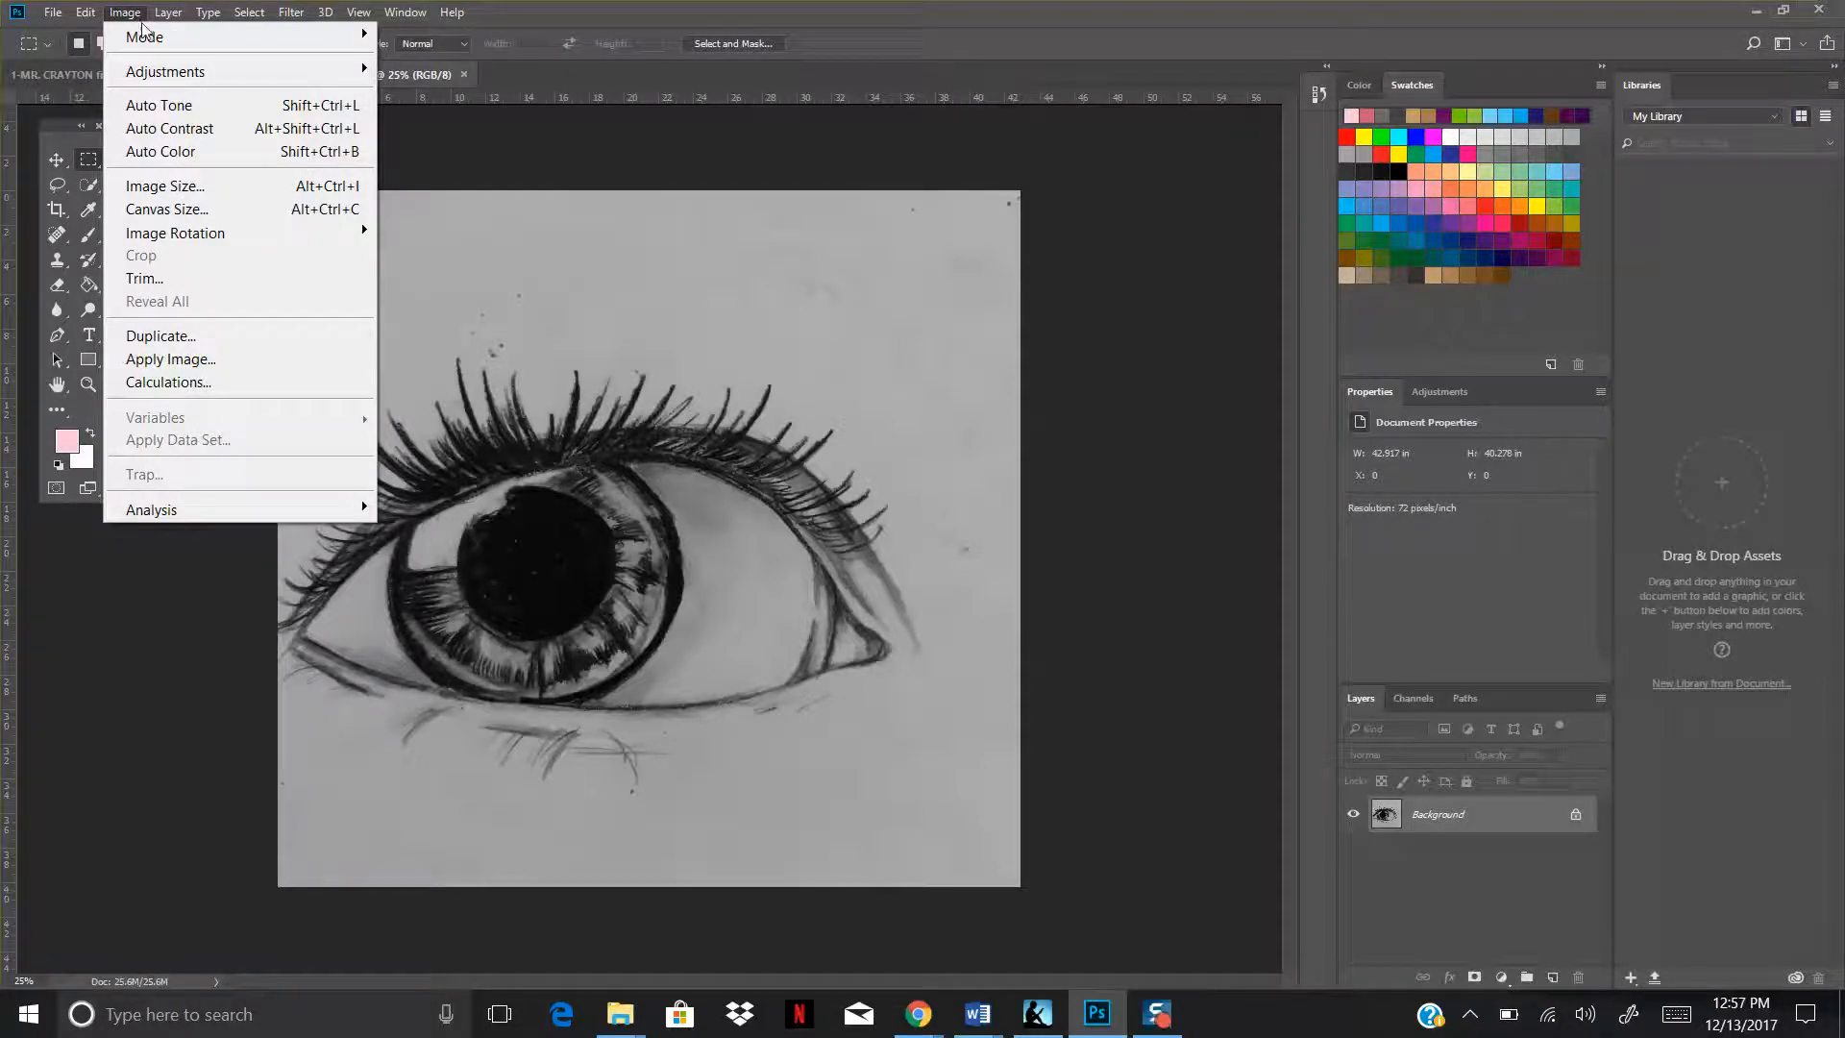
mouse_move(178, 80)
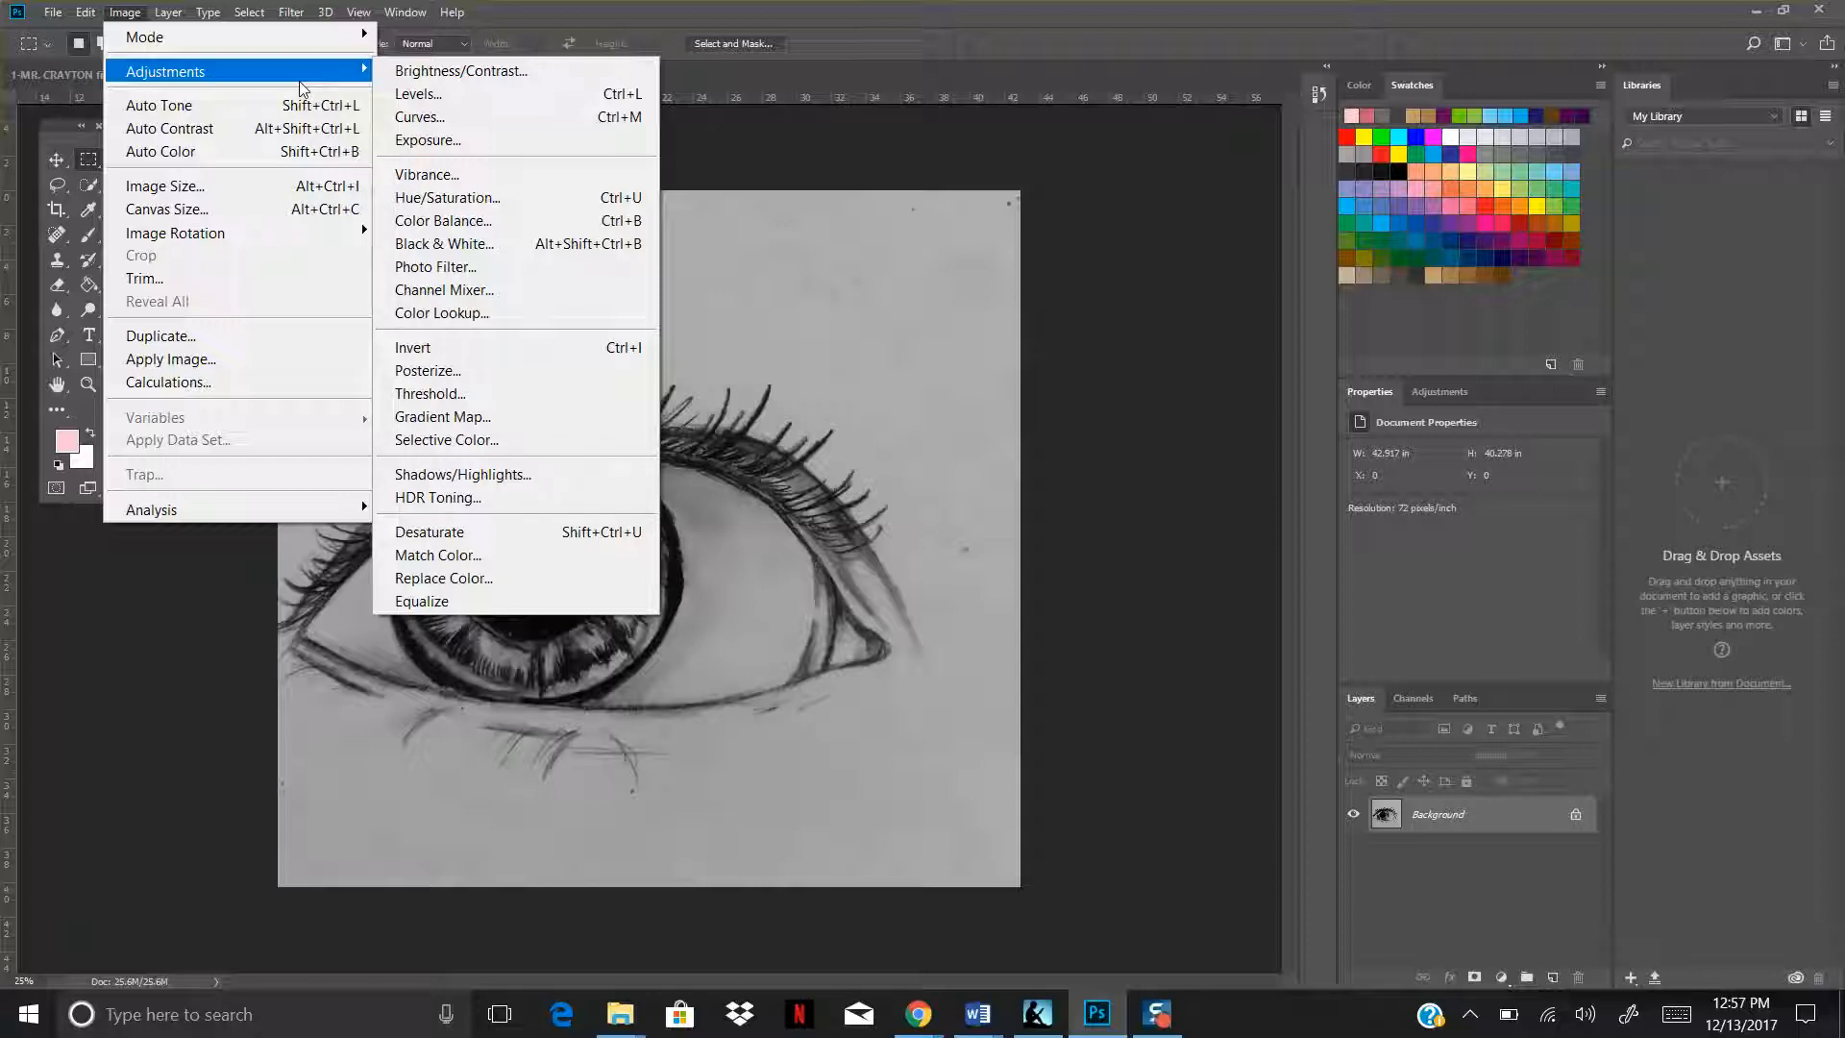
left_click(562, 73)
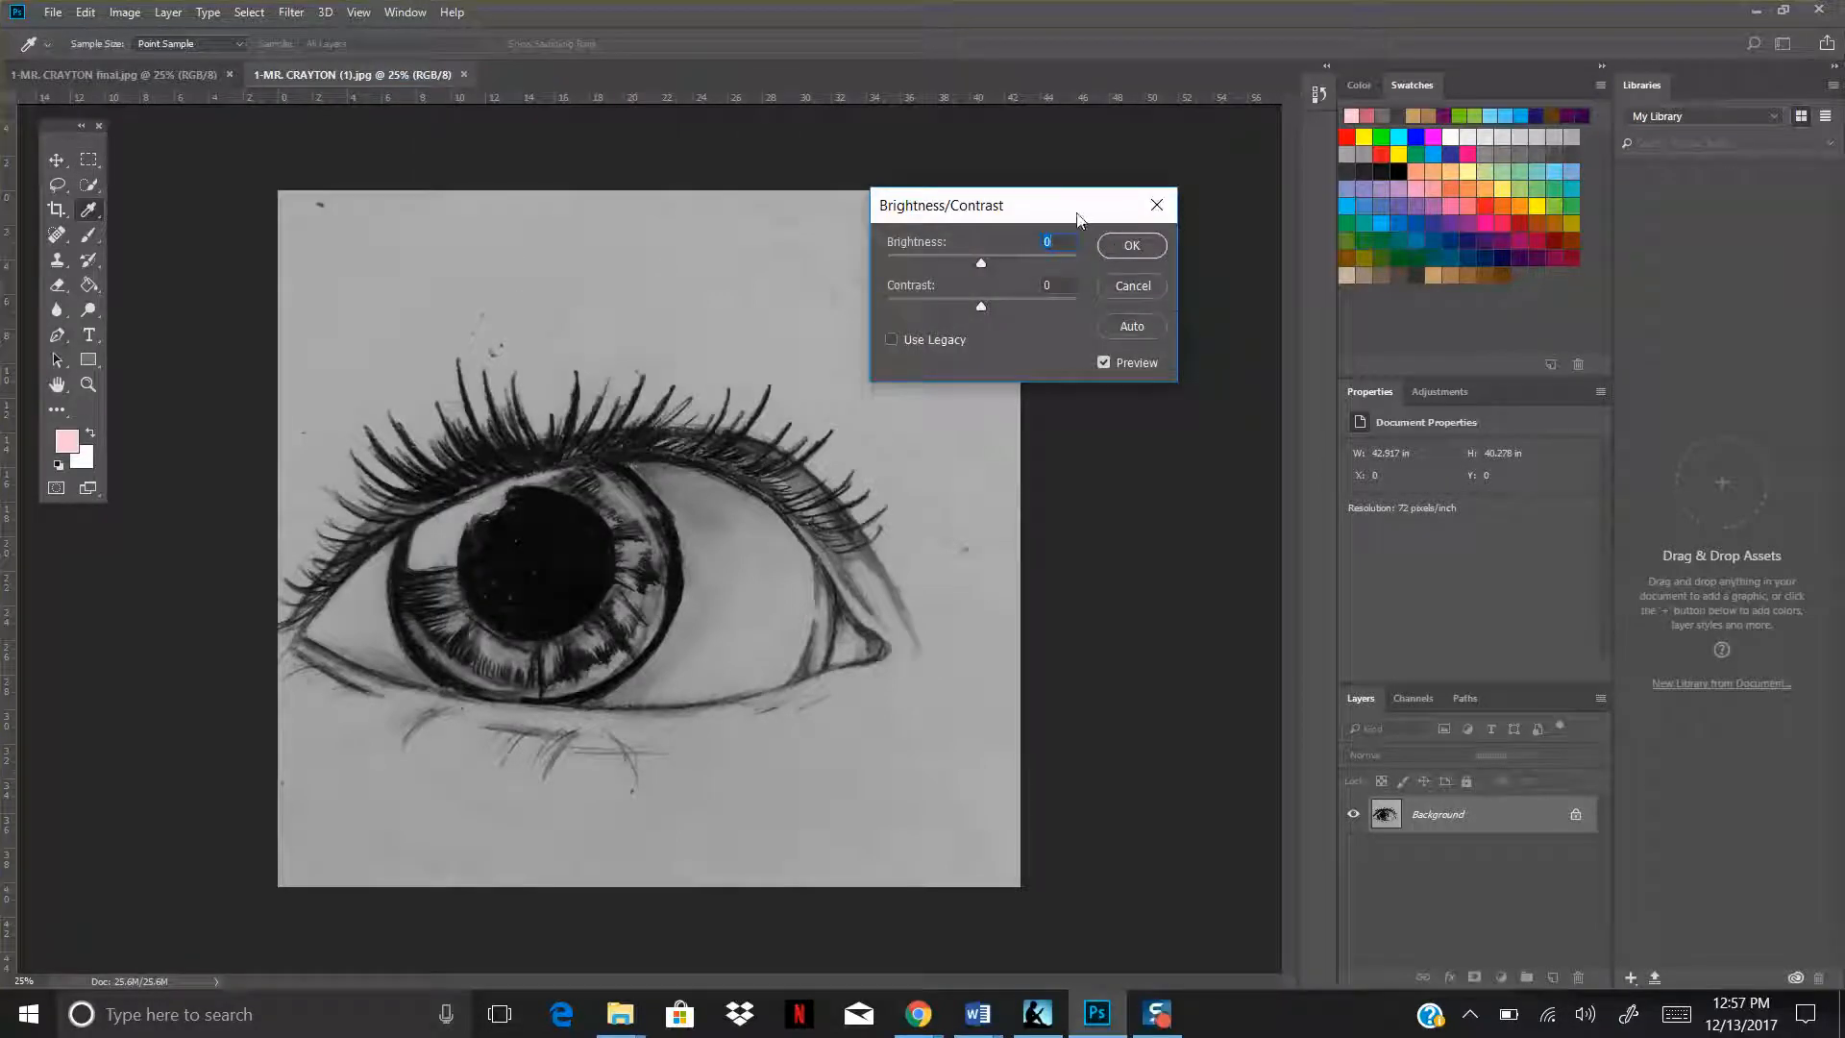
left_click_drag(1081, 212, 1121, 173)
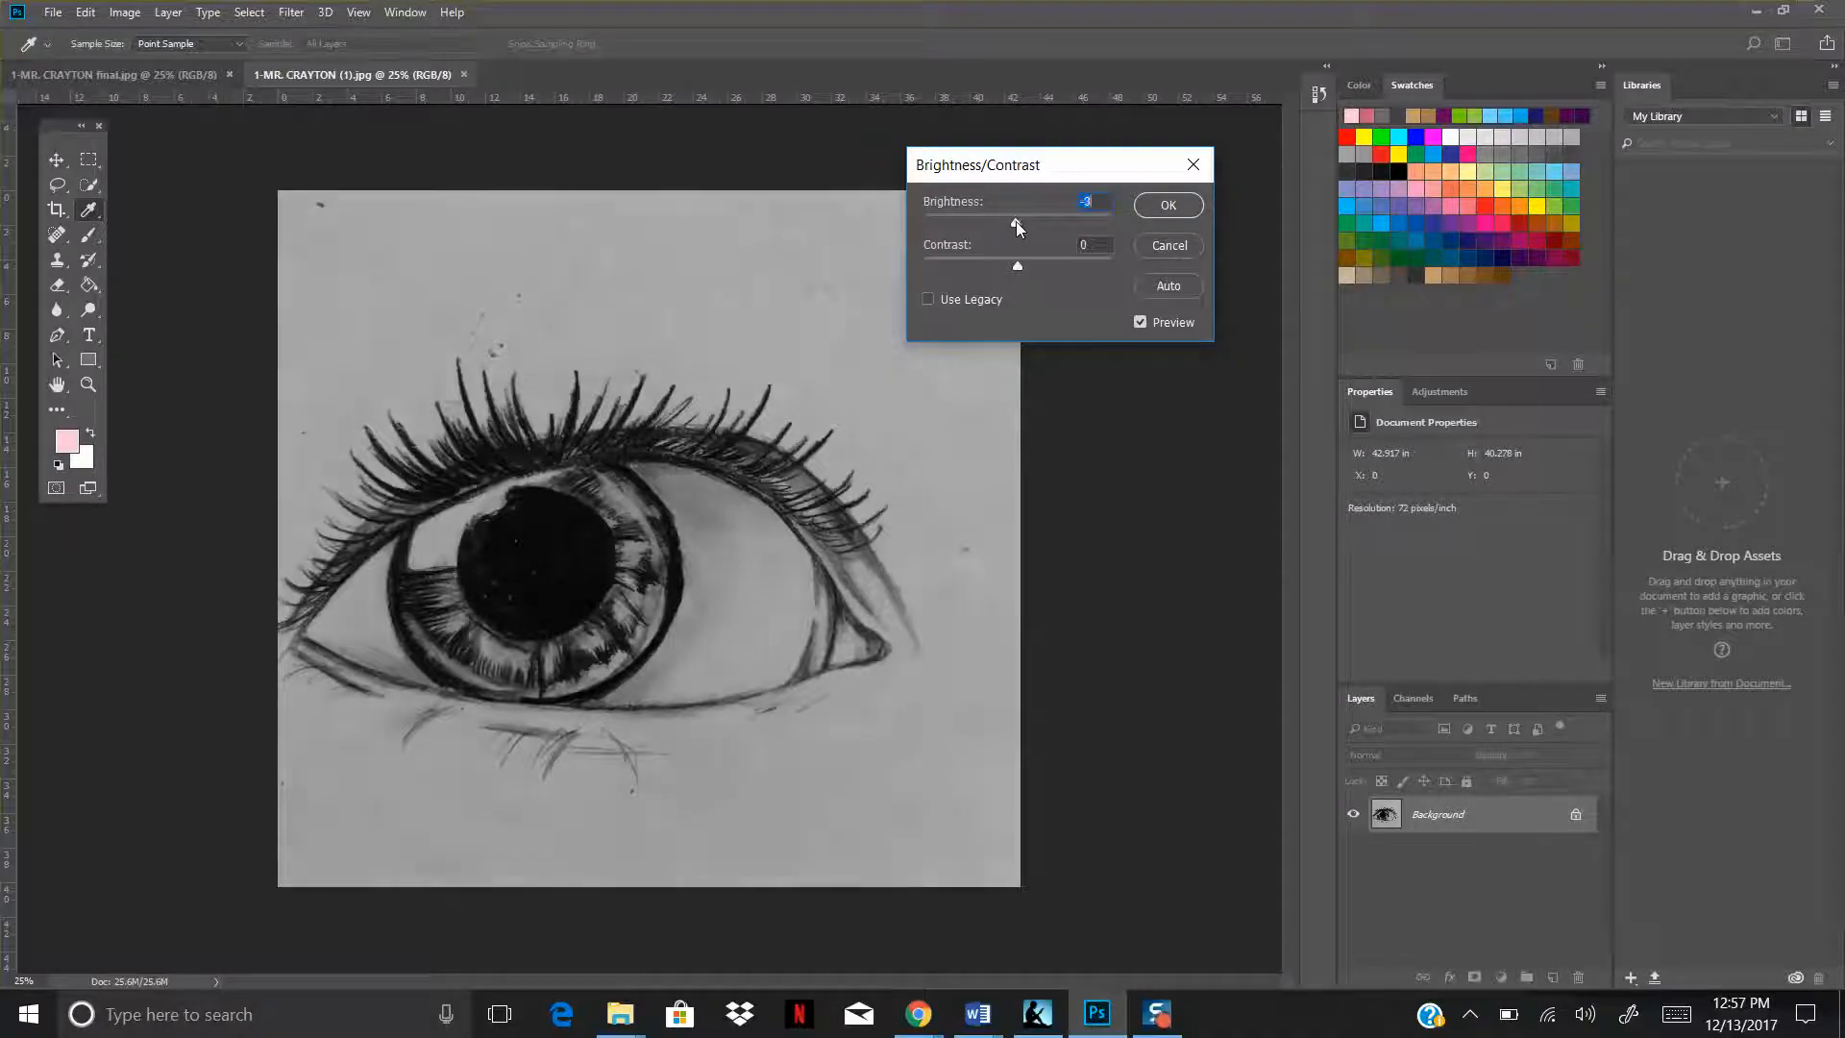
left_click_drag(1017, 222, 1076, 221)
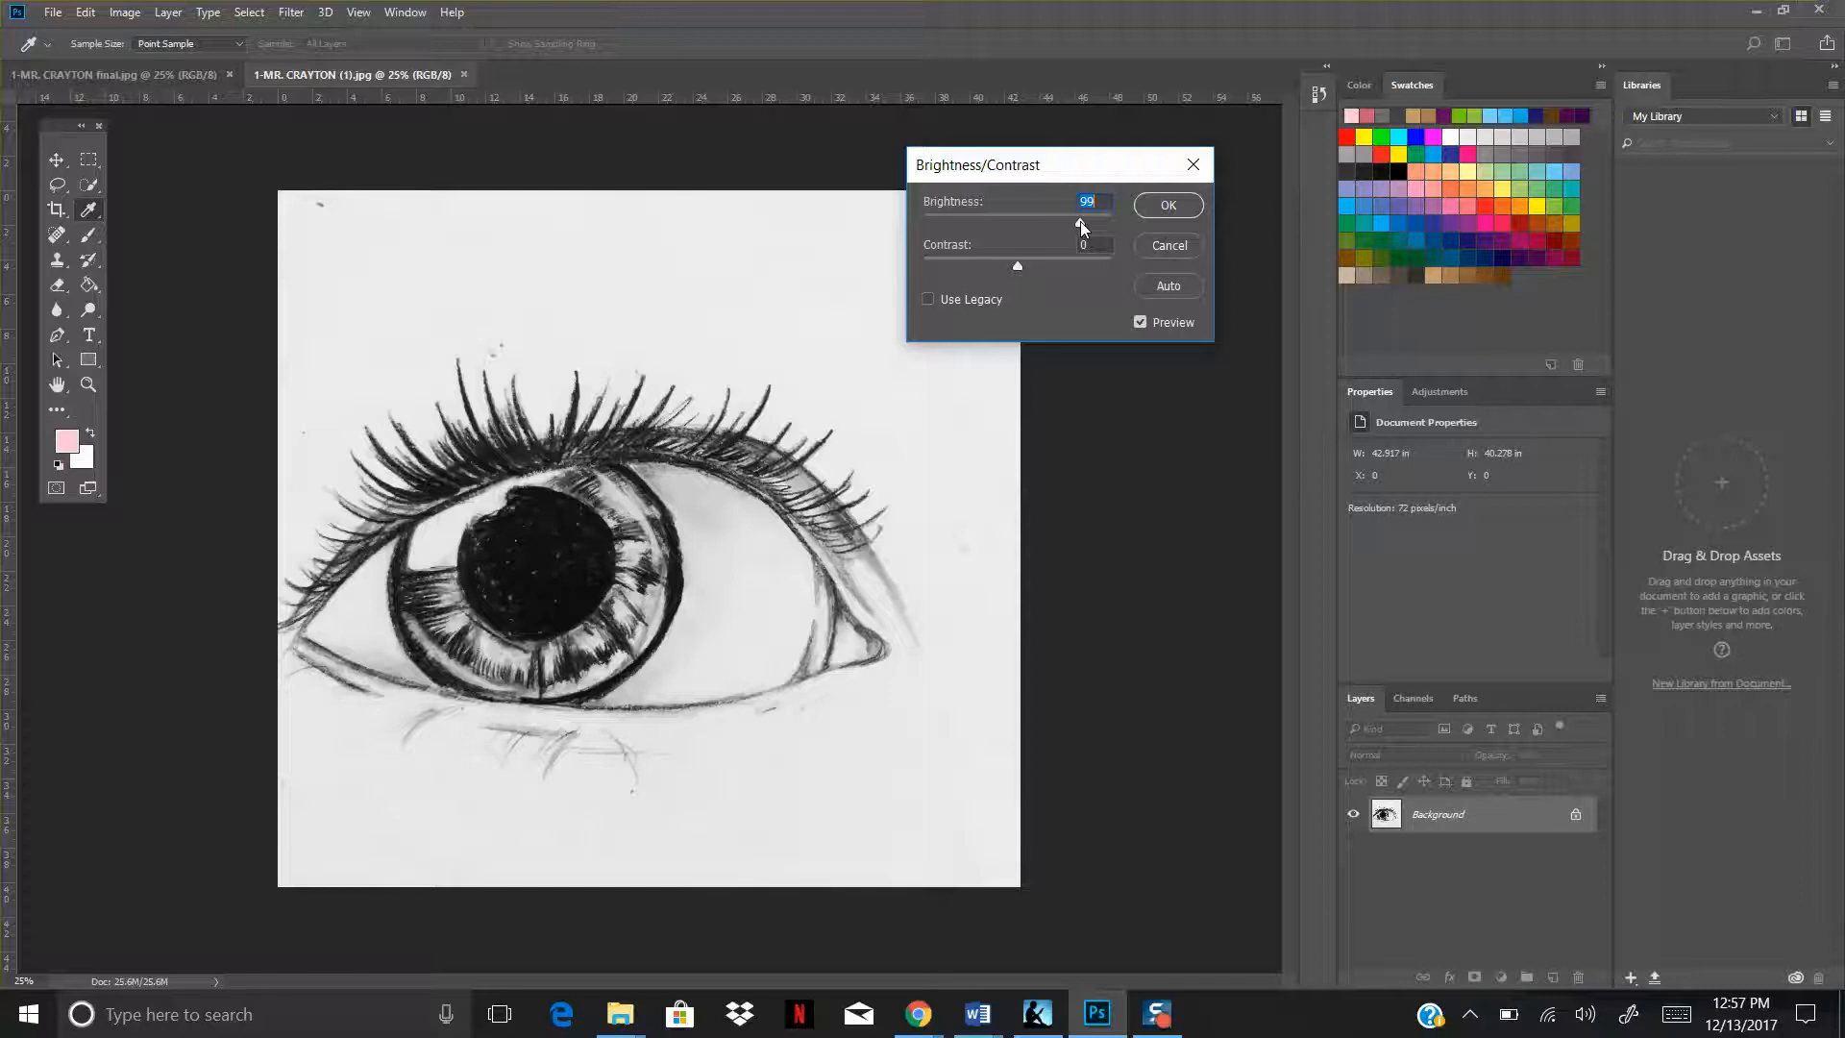
left_click(1140, 324)
left_click(1139, 322)
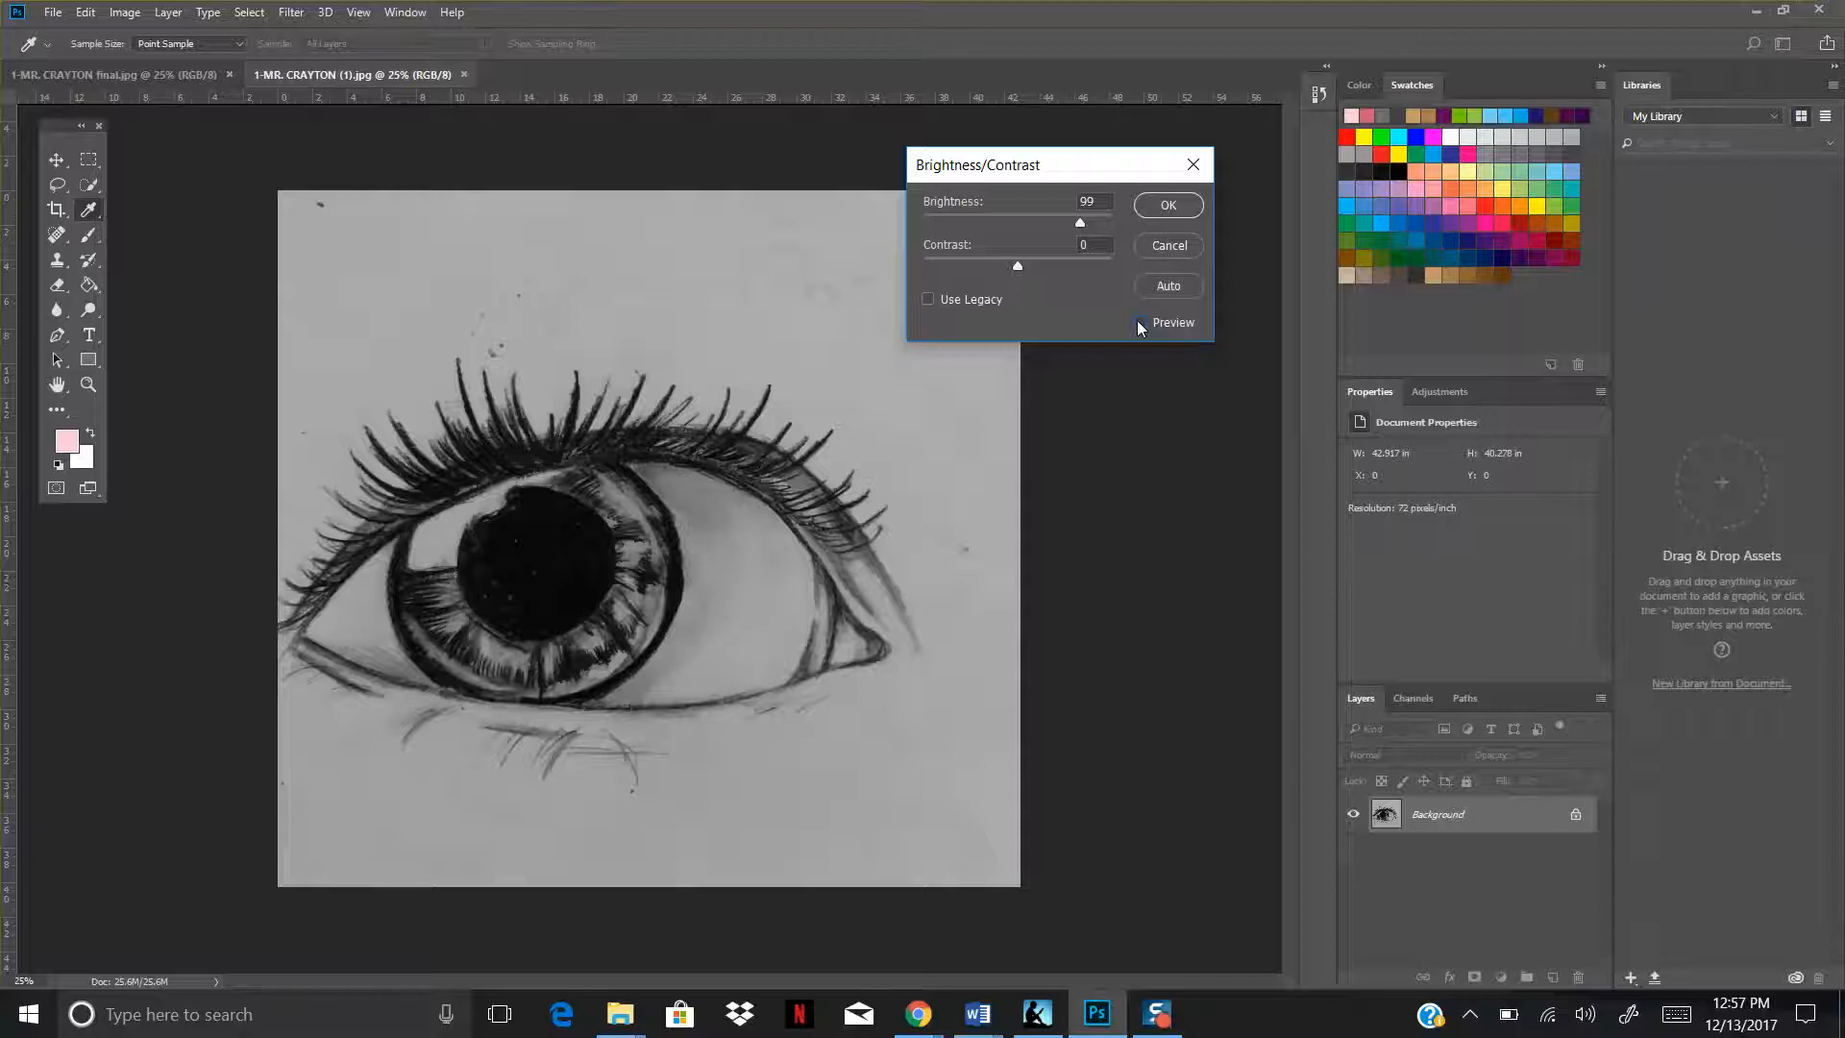
left_click(1140, 324)
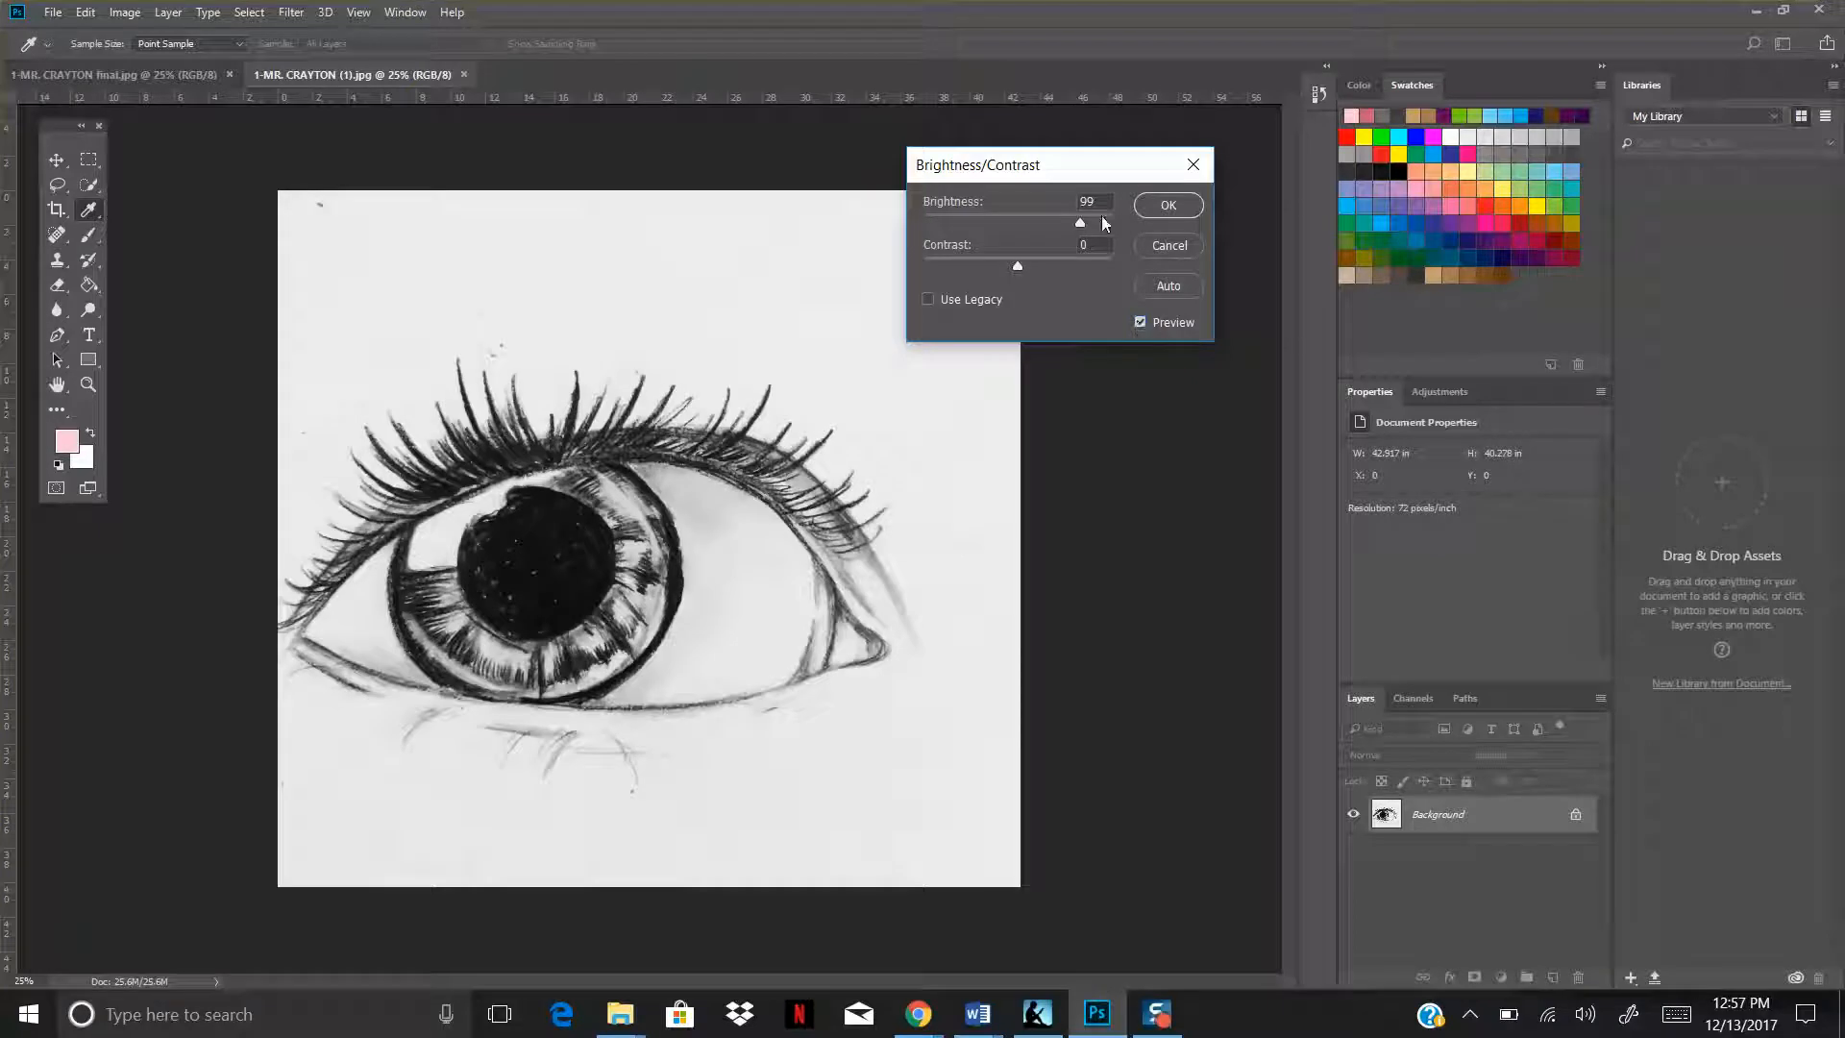
left_click(1081, 222)
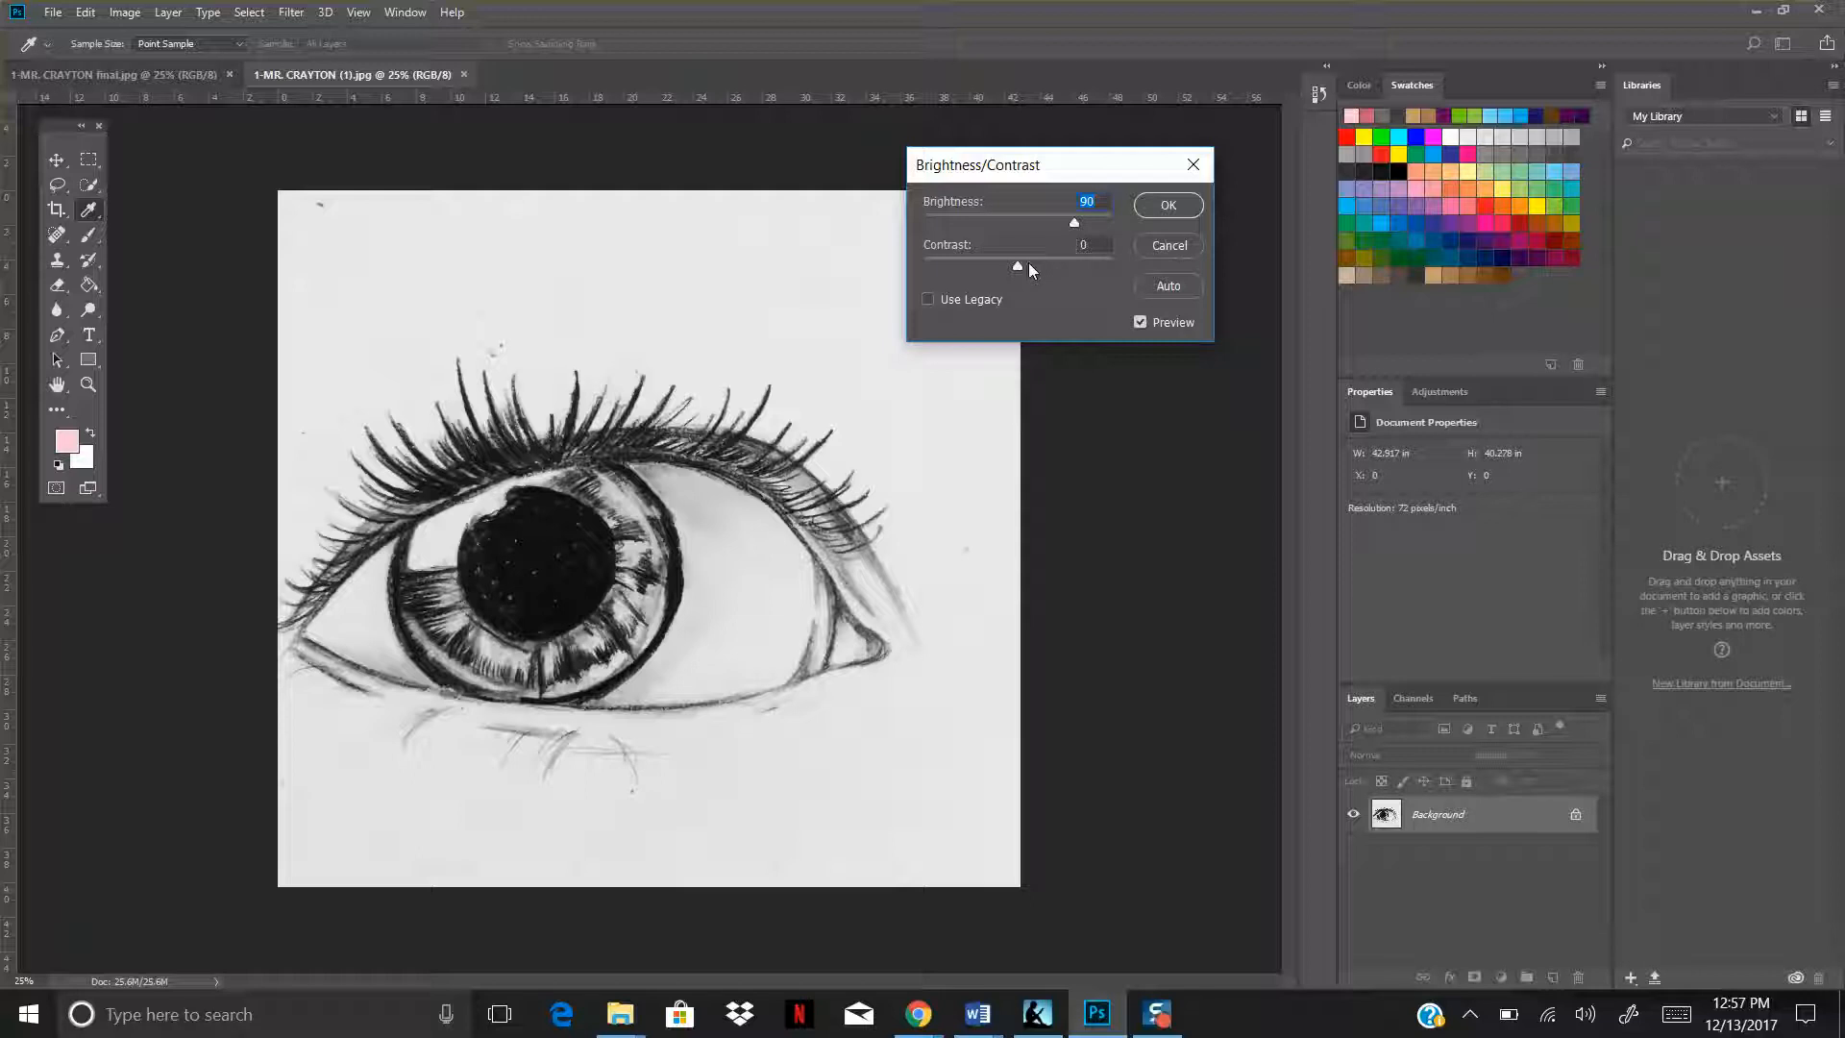
Set the contrast to -31, compare the preview with the original, and apply the Brightness/Contrast adjustment.
left_click_drag(1018, 267, 1117, 272)
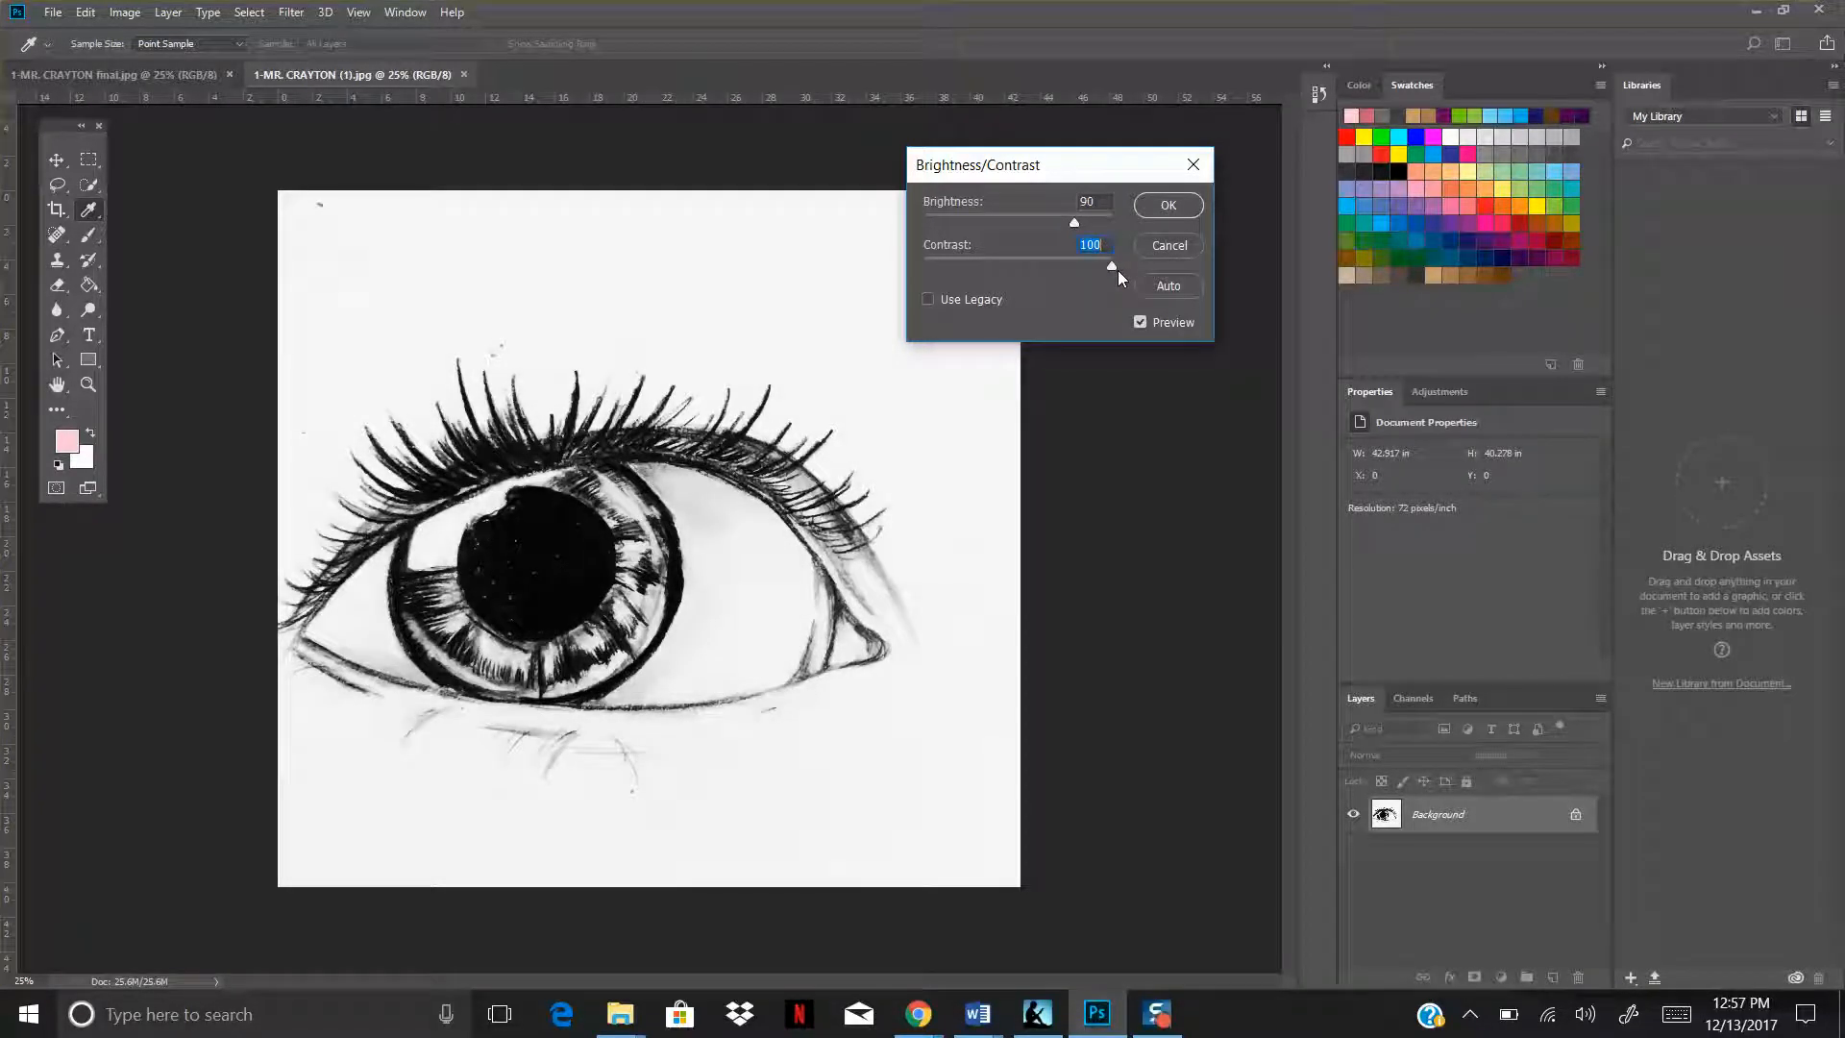
left_click(1139, 323)
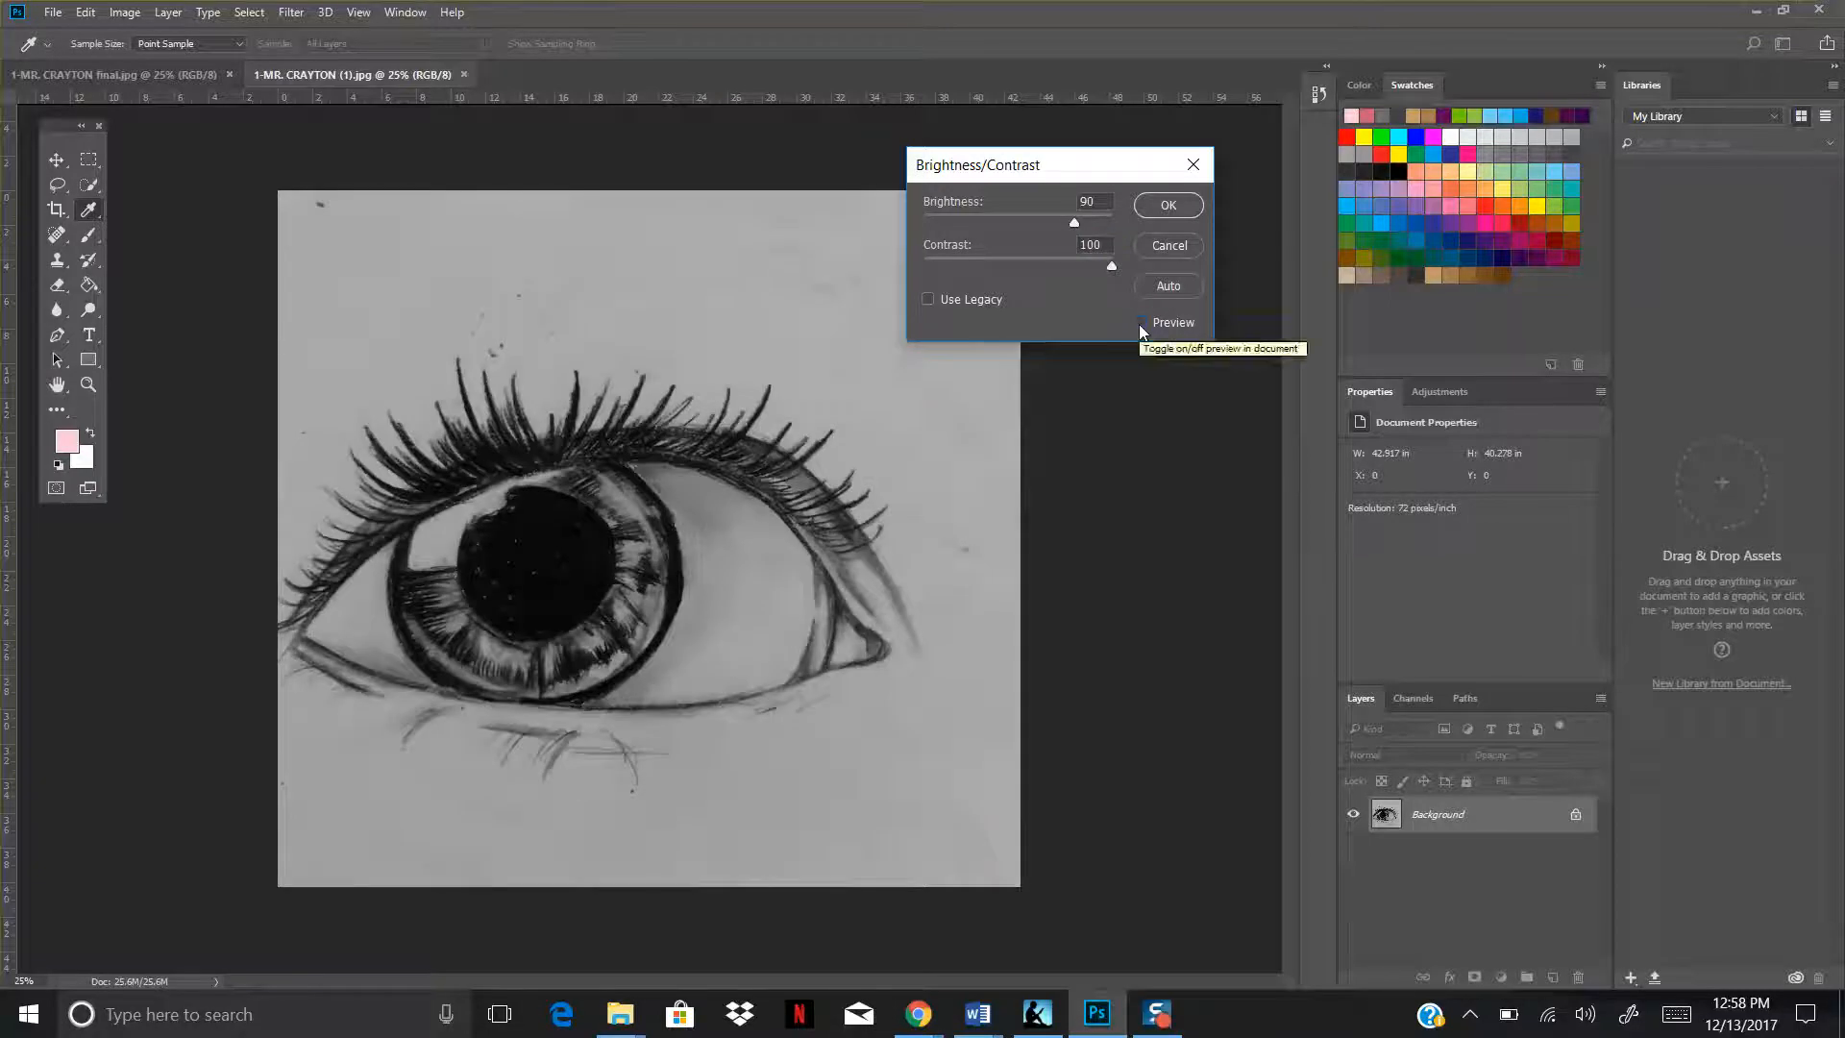
left_click(1139, 323)
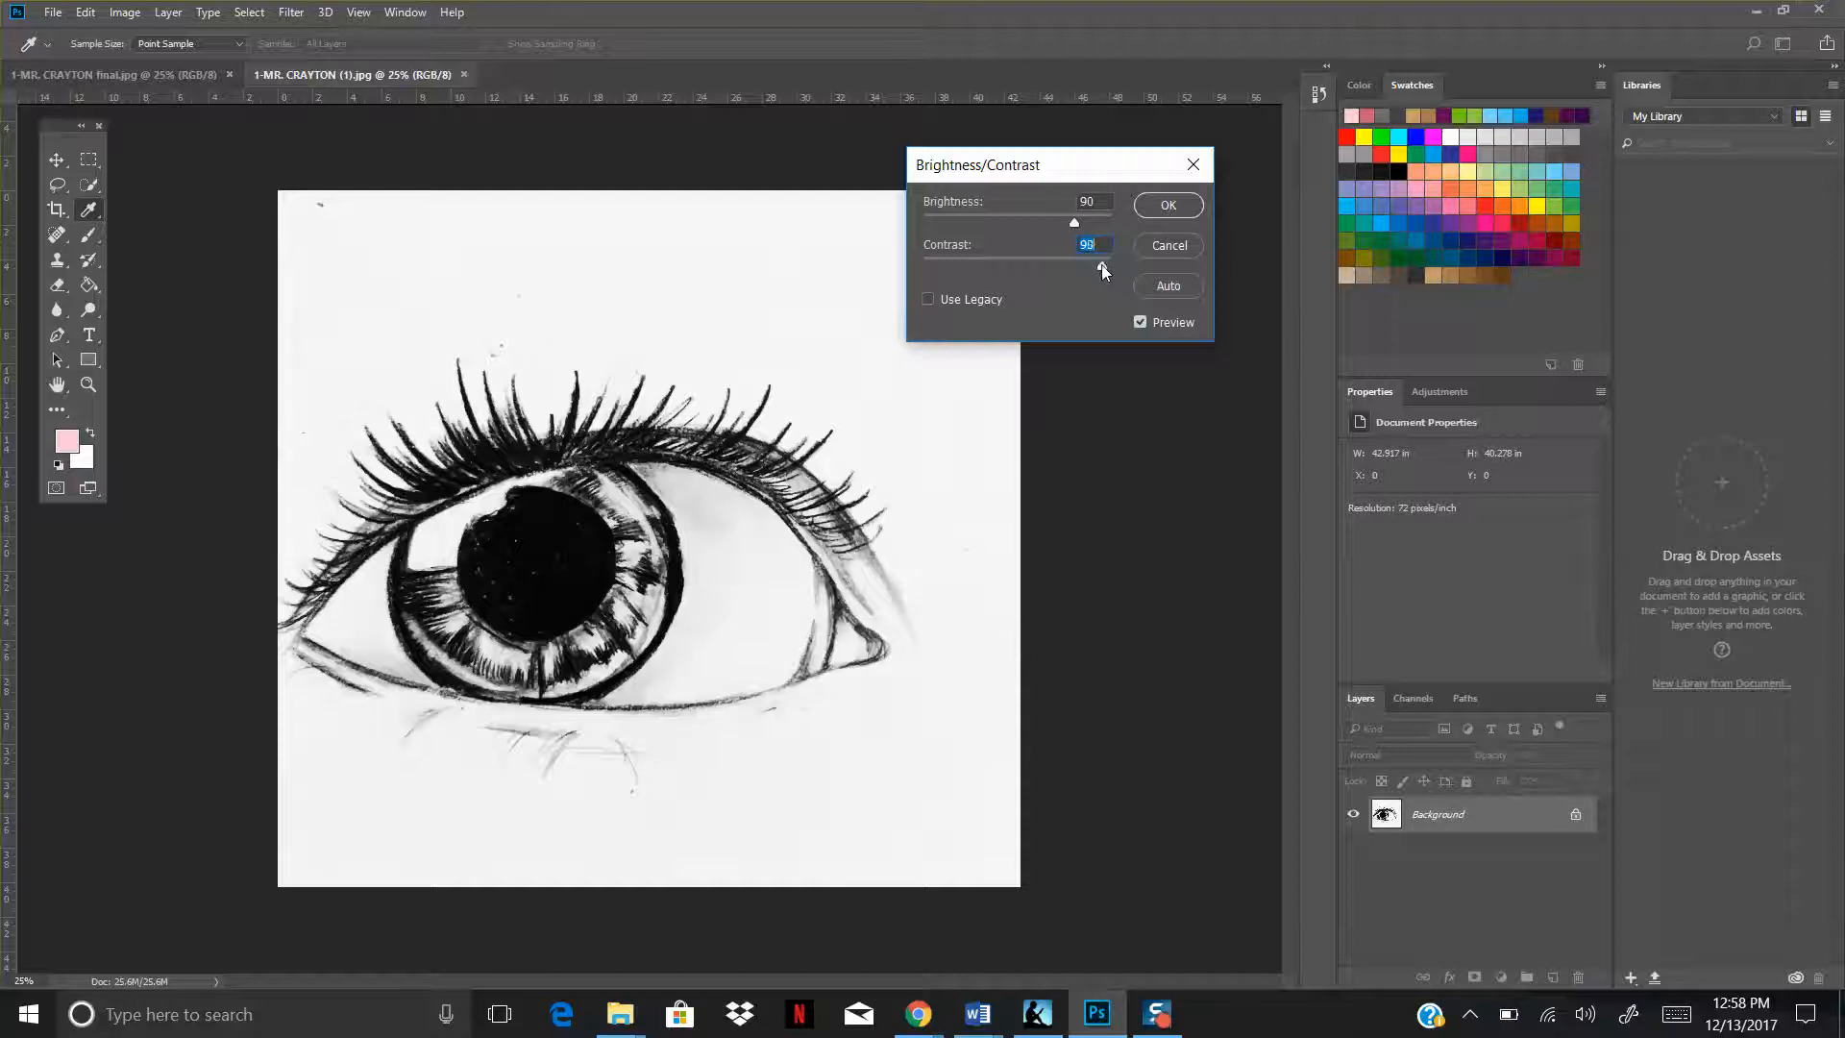
left_click_drag(1102, 270, 960, 275)
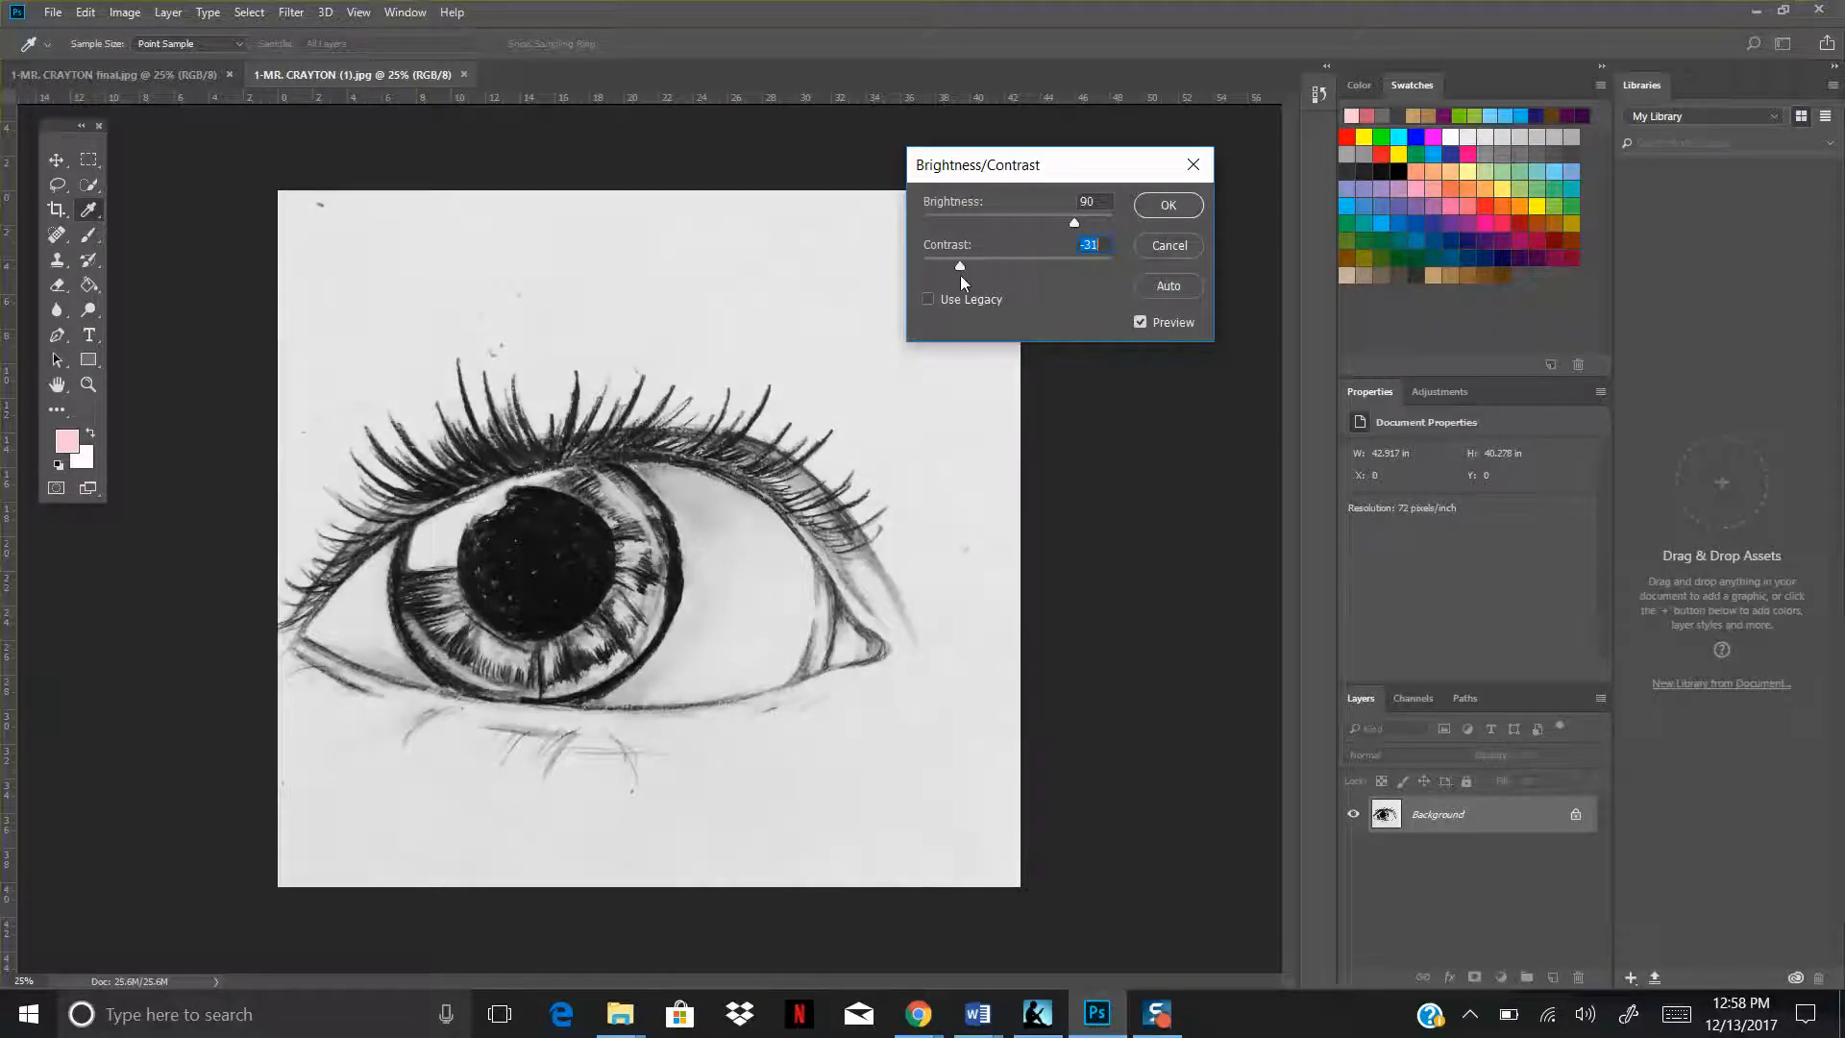
left_click(1139, 323)
left_click(1140, 323)
left_click(1168, 207)
key("m")
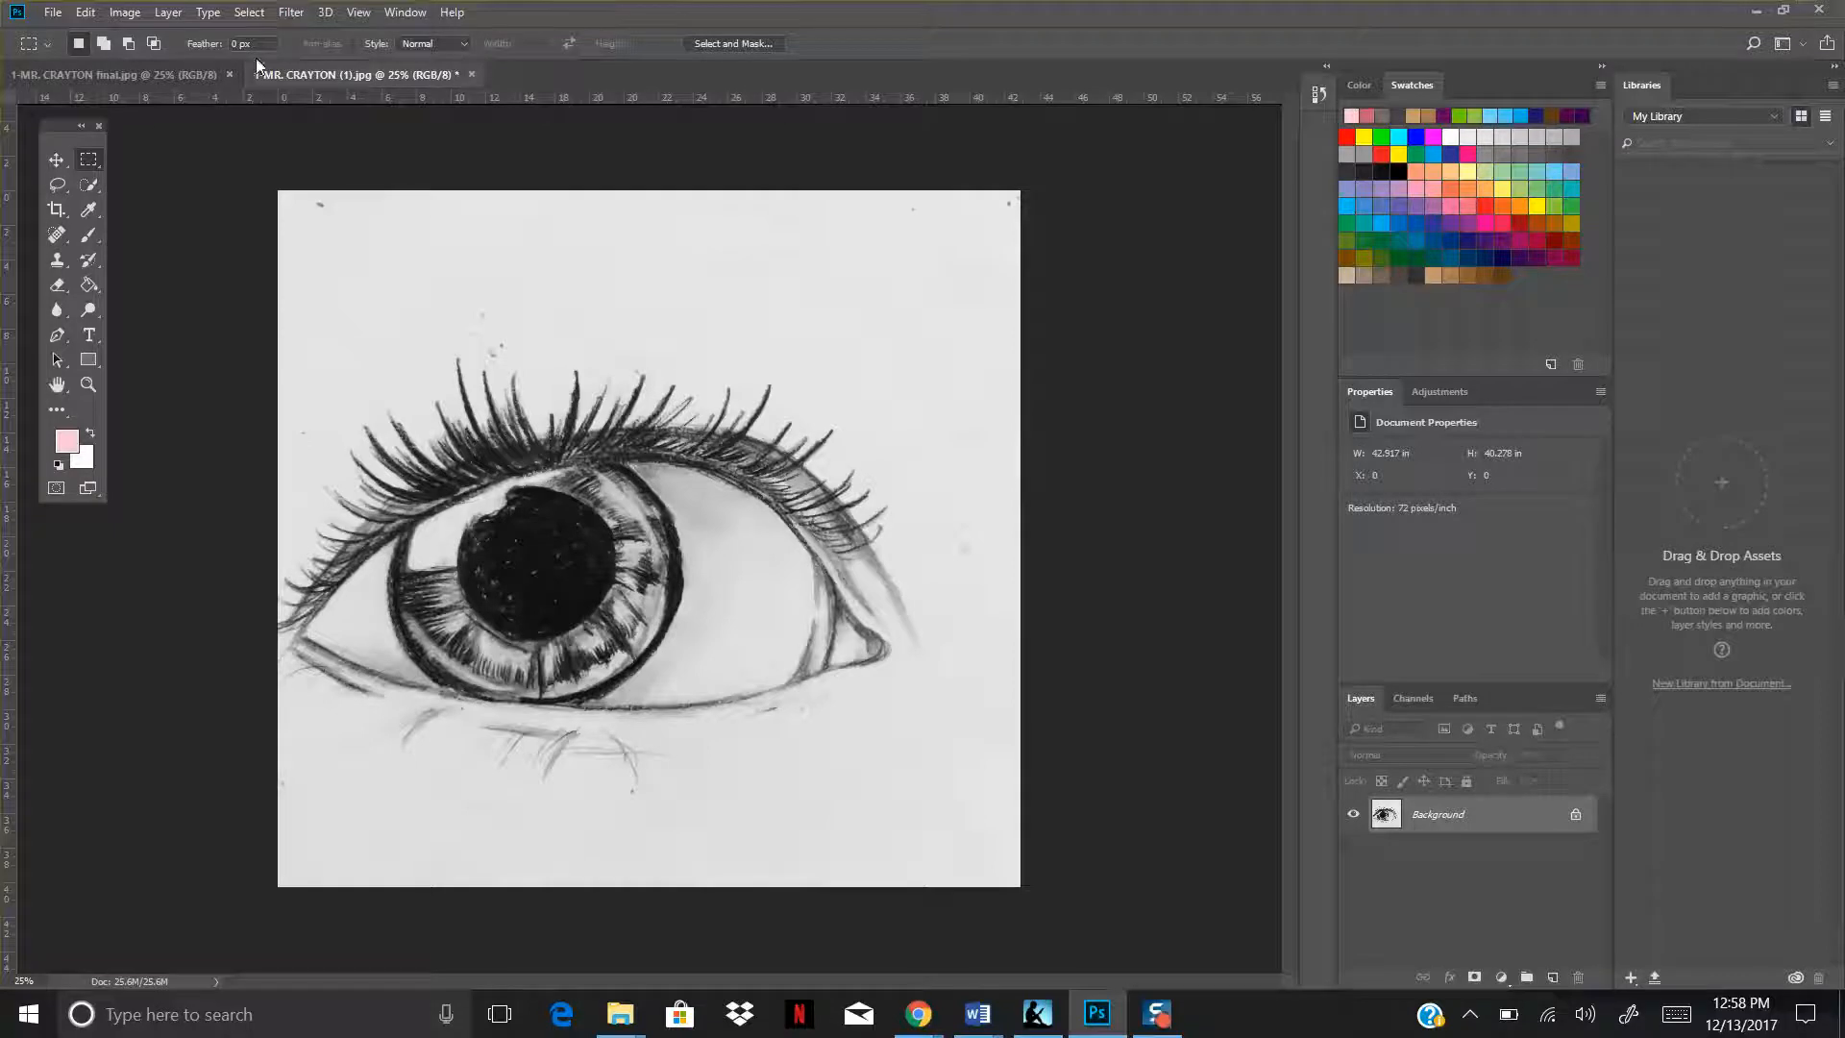
Start a Shadows/Highlights adjustment on the eye drawing and set the highlights amount to 10%, comparing previews.
left_click(126, 14)
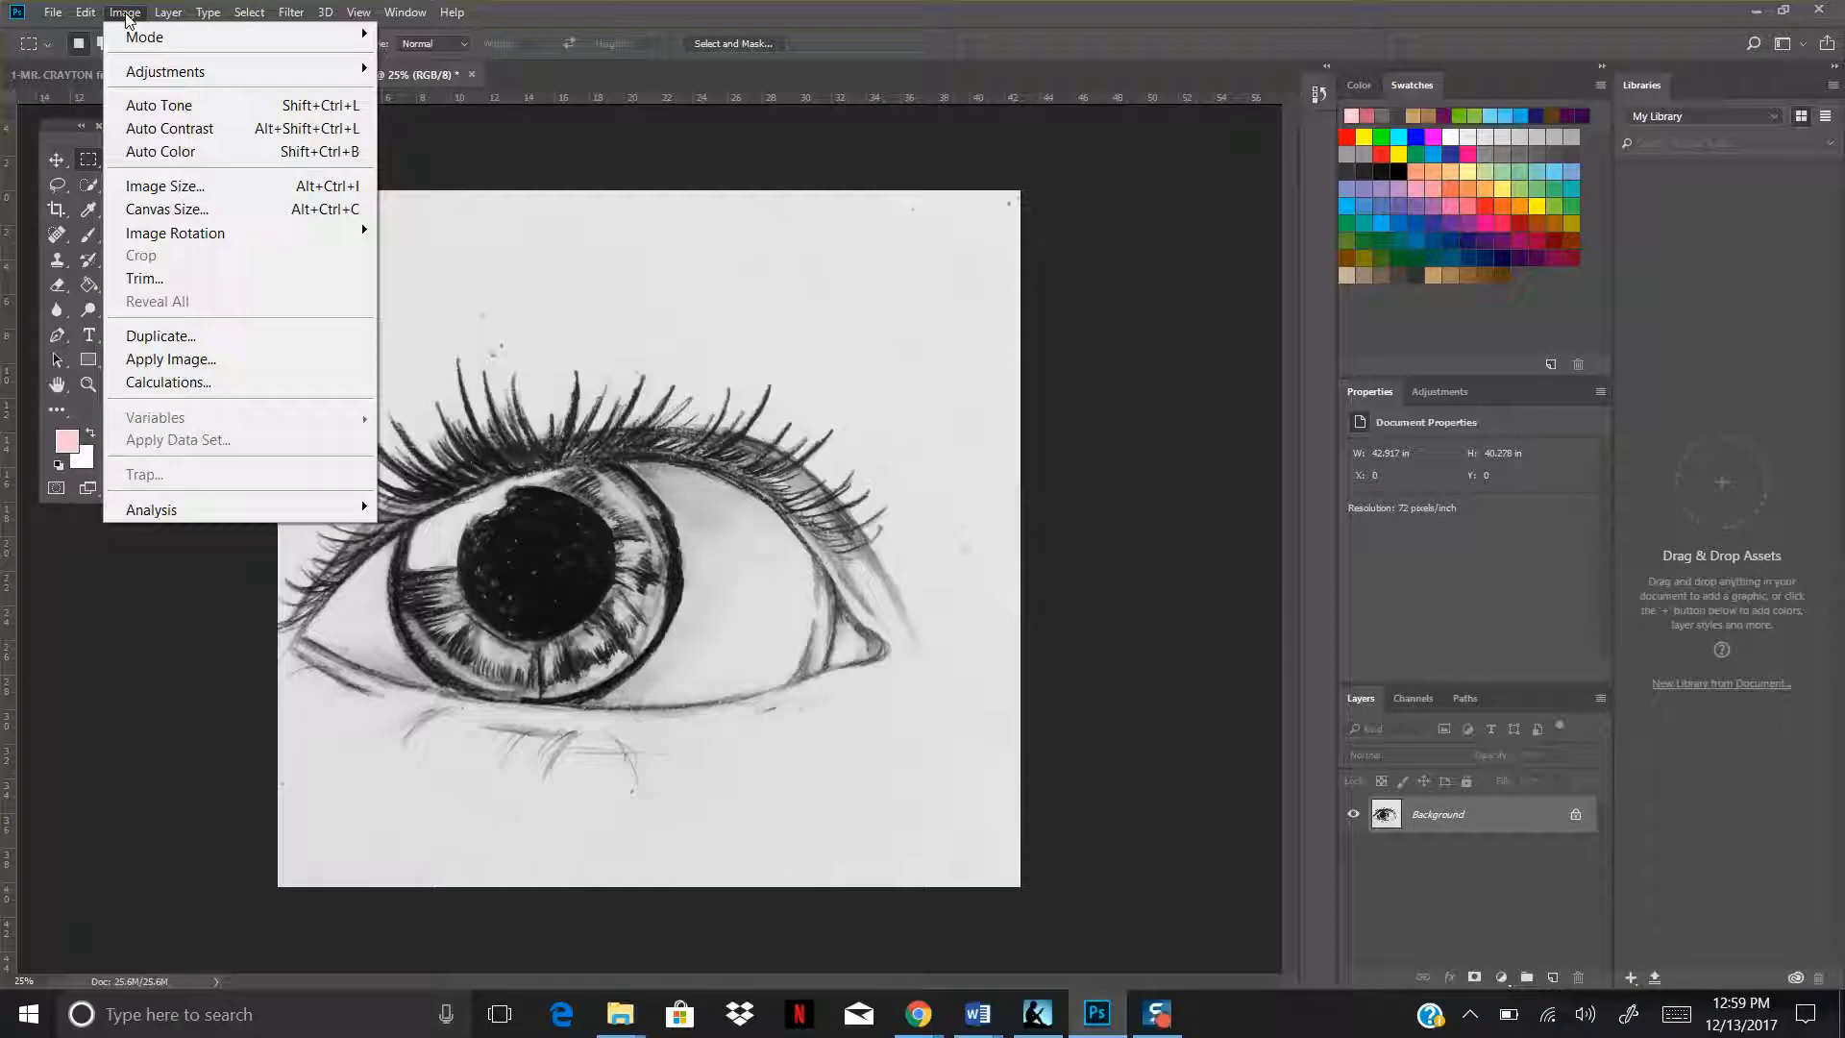
mouse_move(140, 77)
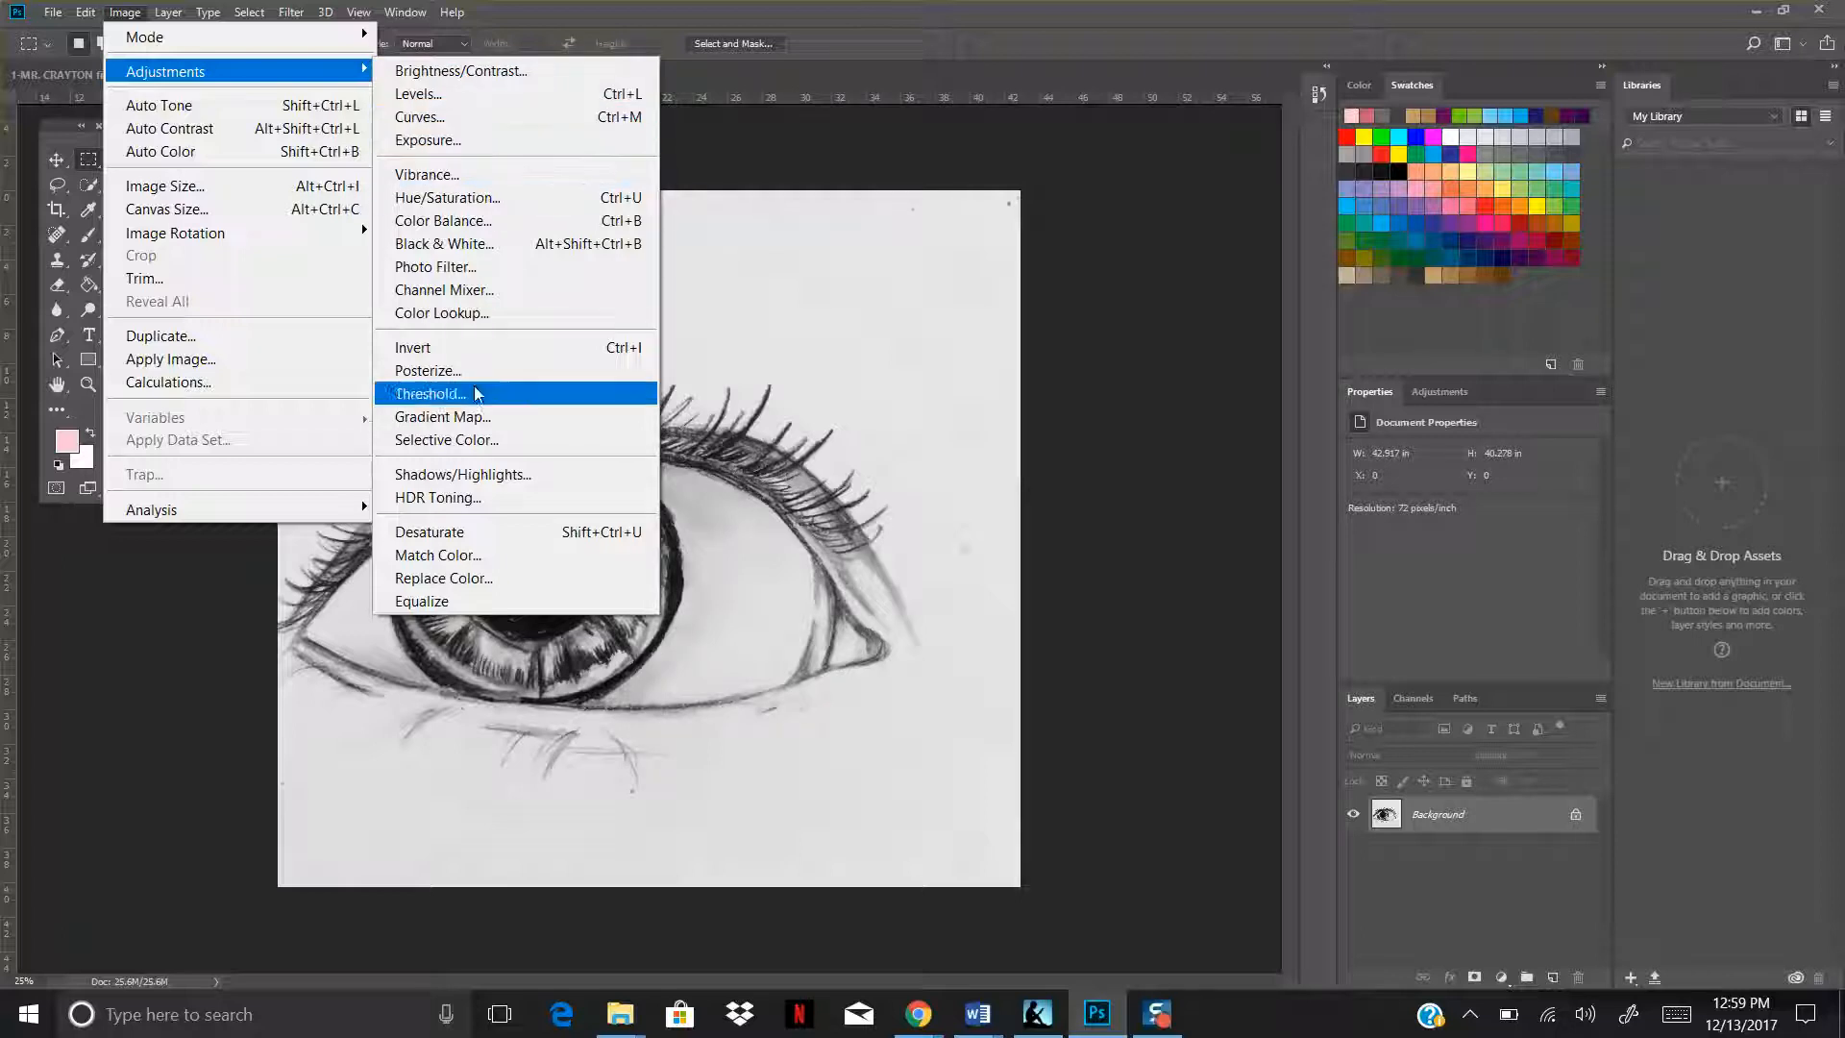
left_click(590, 485)
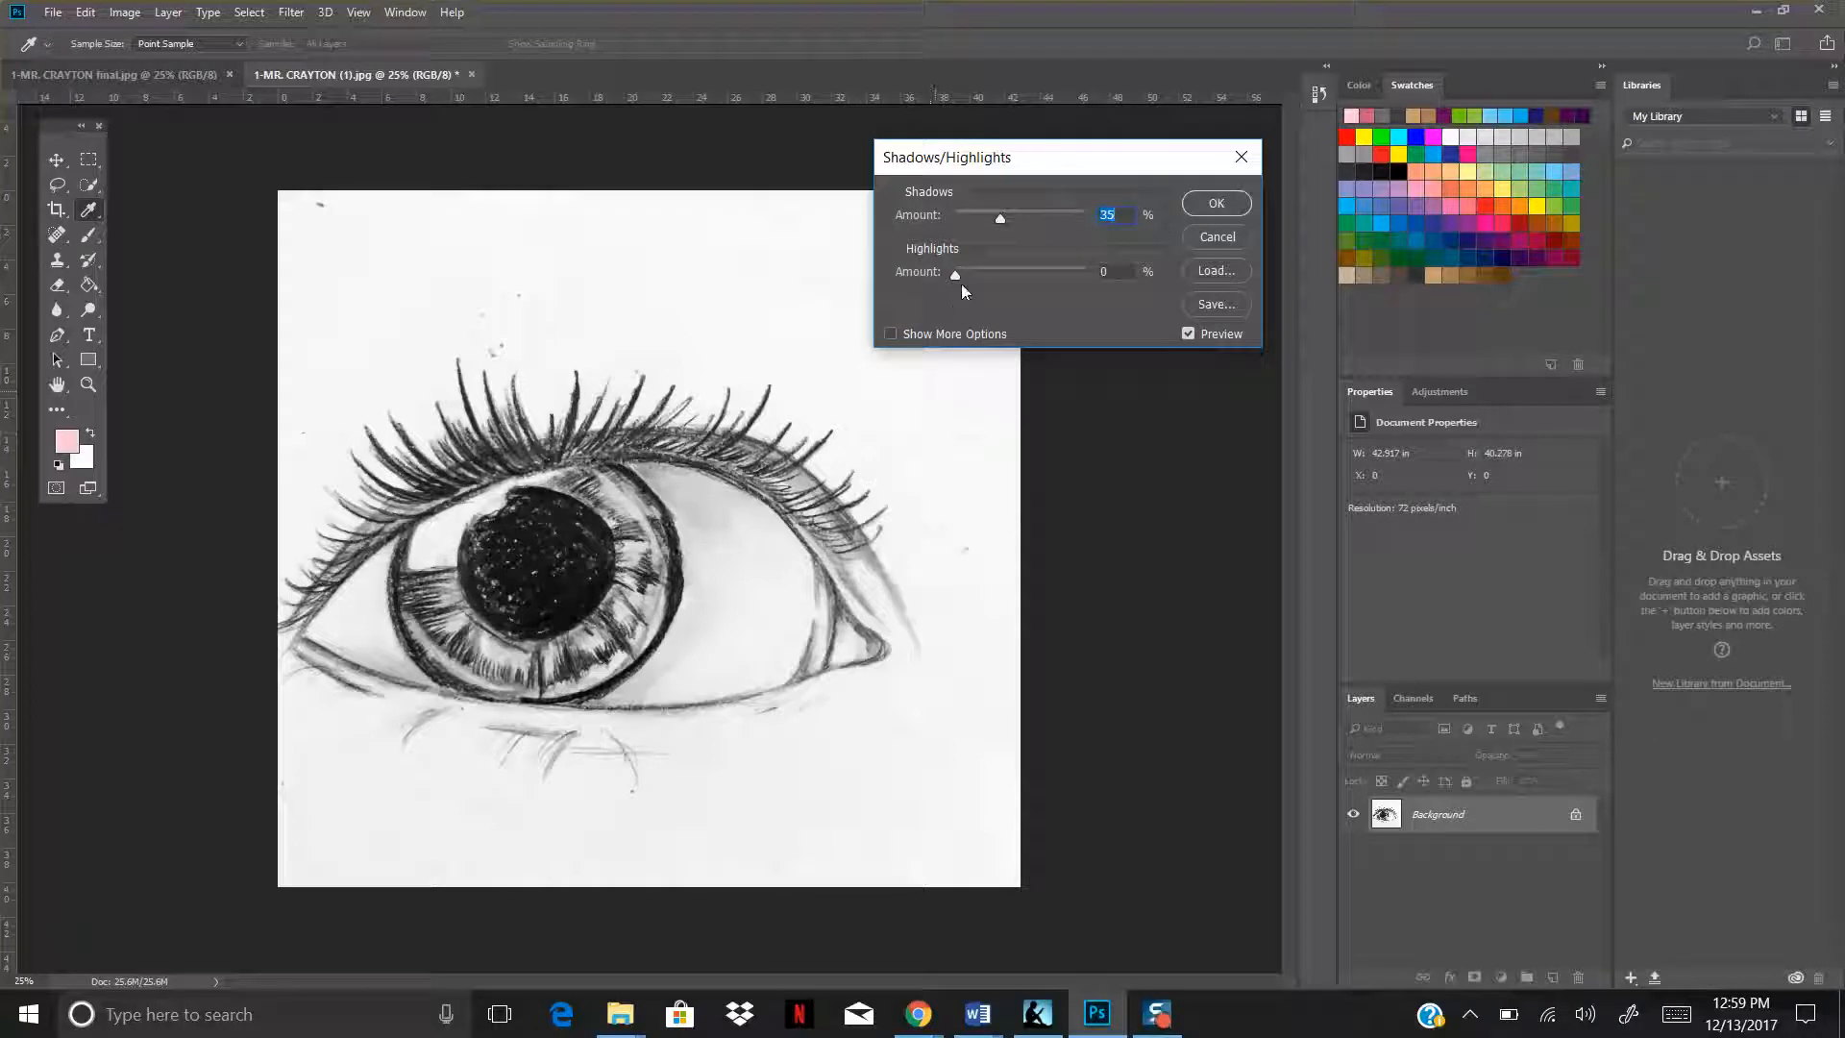
left_click_drag(954, 276, 986, 280)
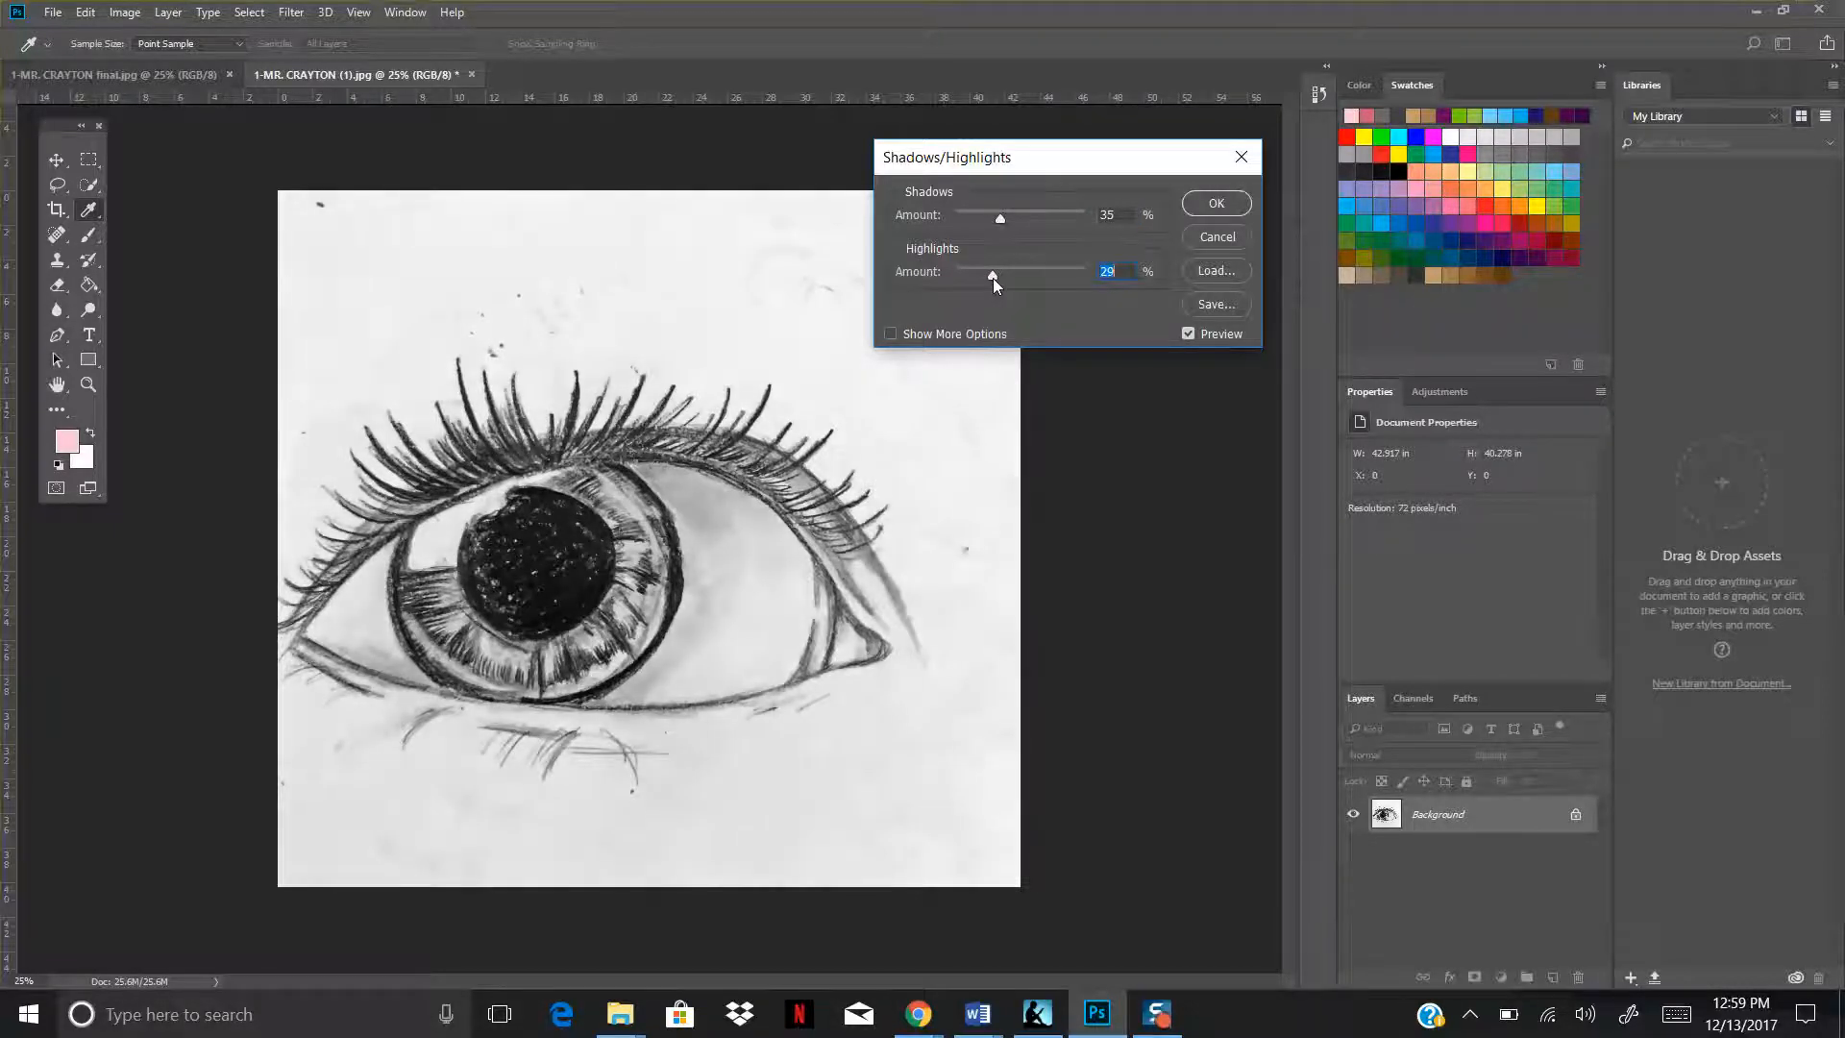
left_click(1189, 334)
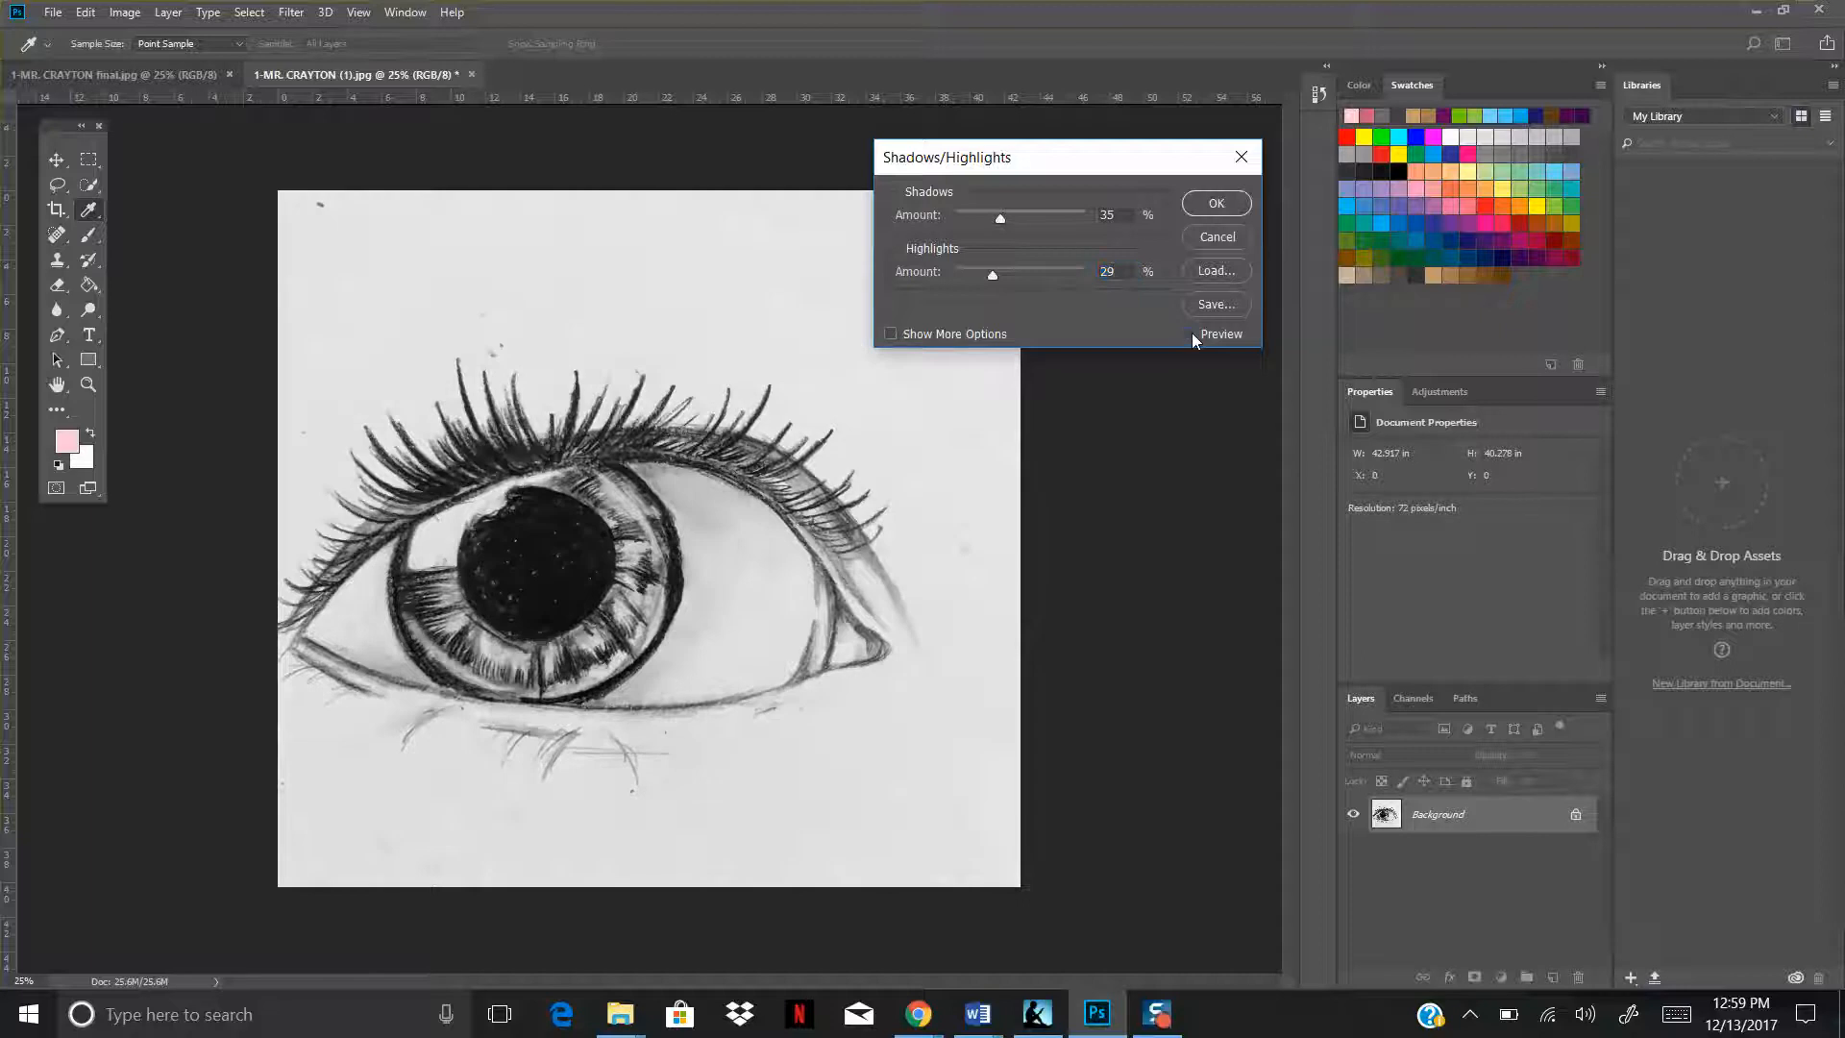
left_click(1190, 334)
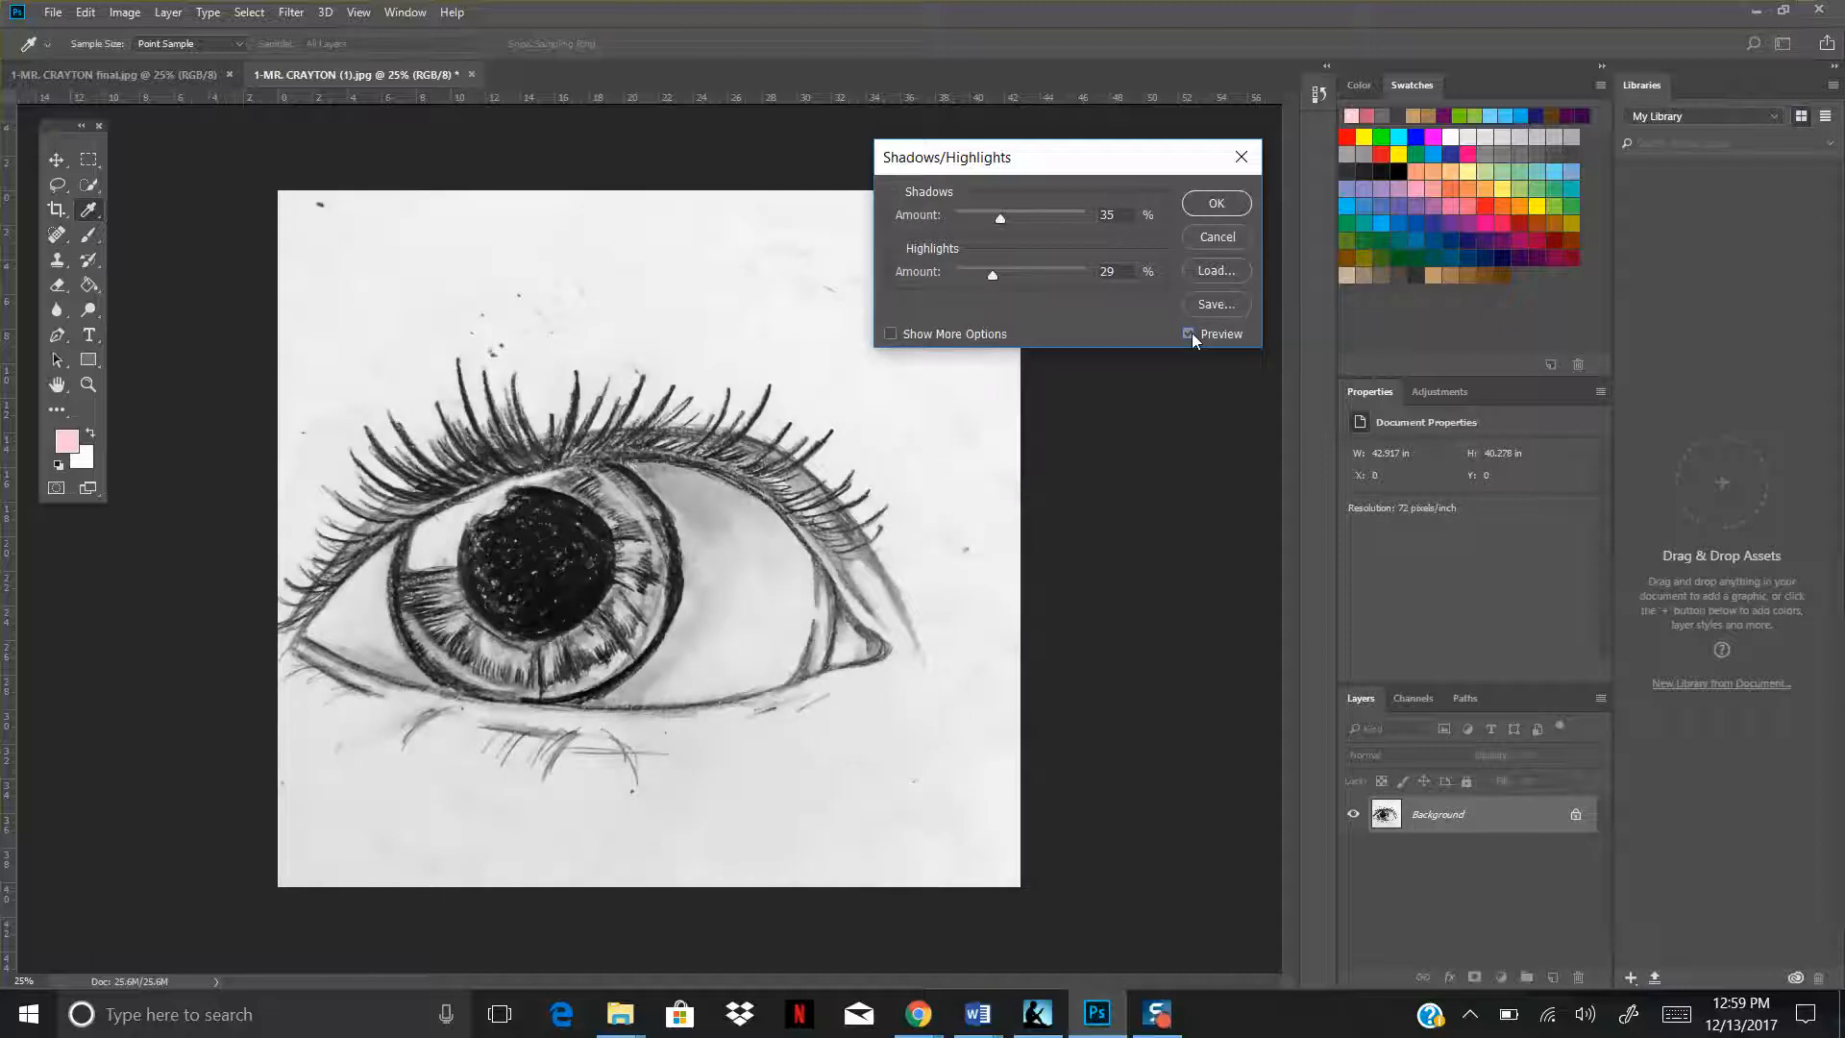
left_click(1190, 334)
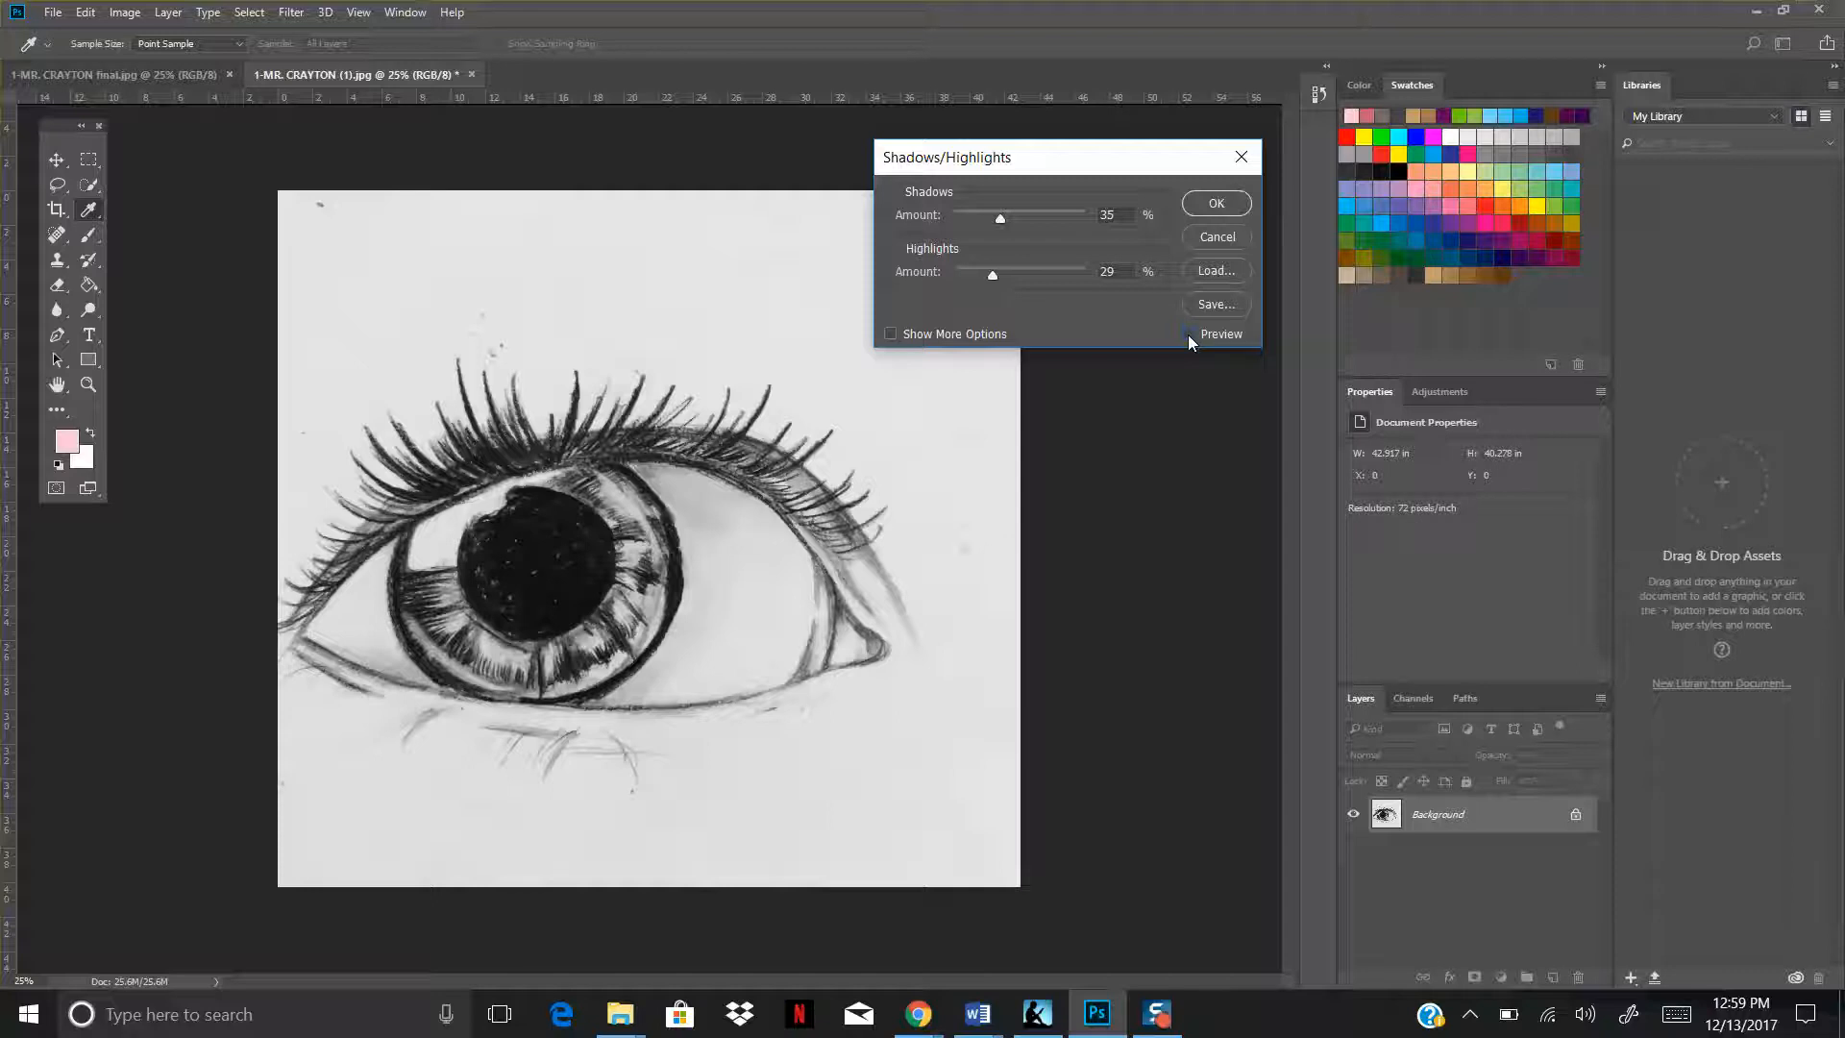
left_click(1189, 333)
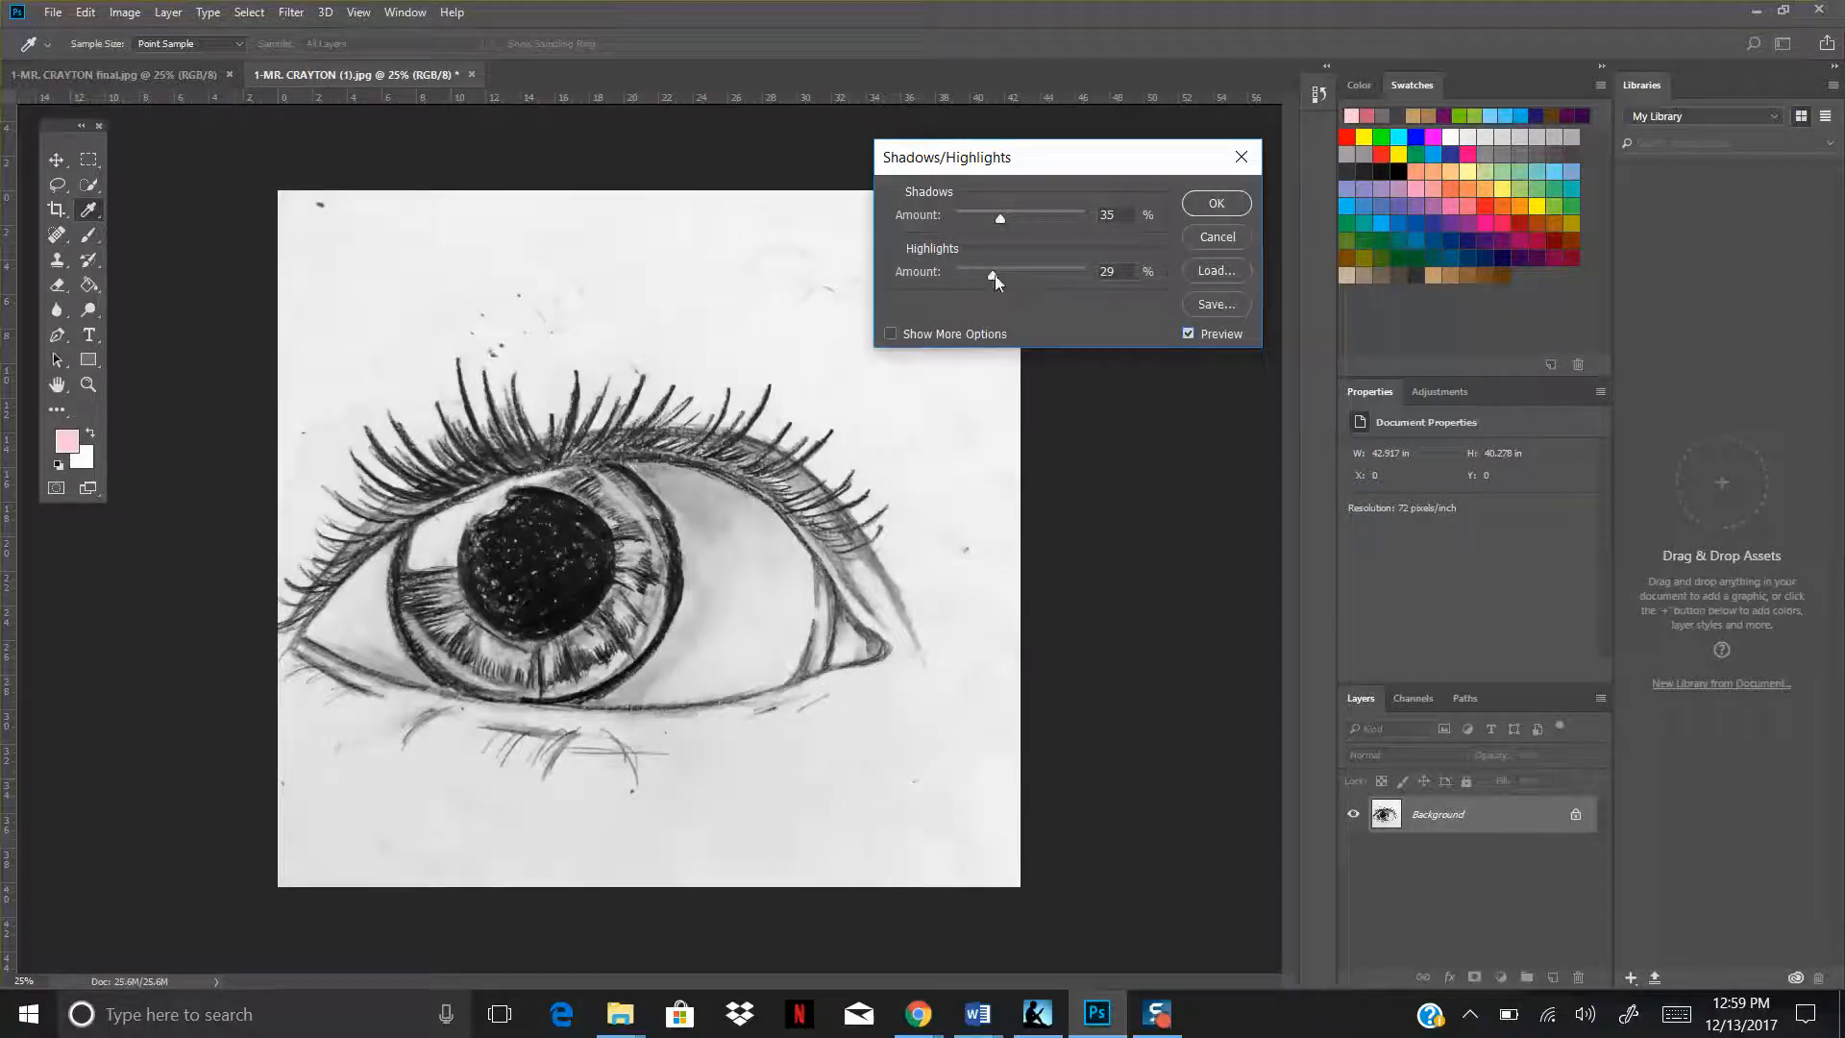
left_click_drag(994, 277, 969, 278)
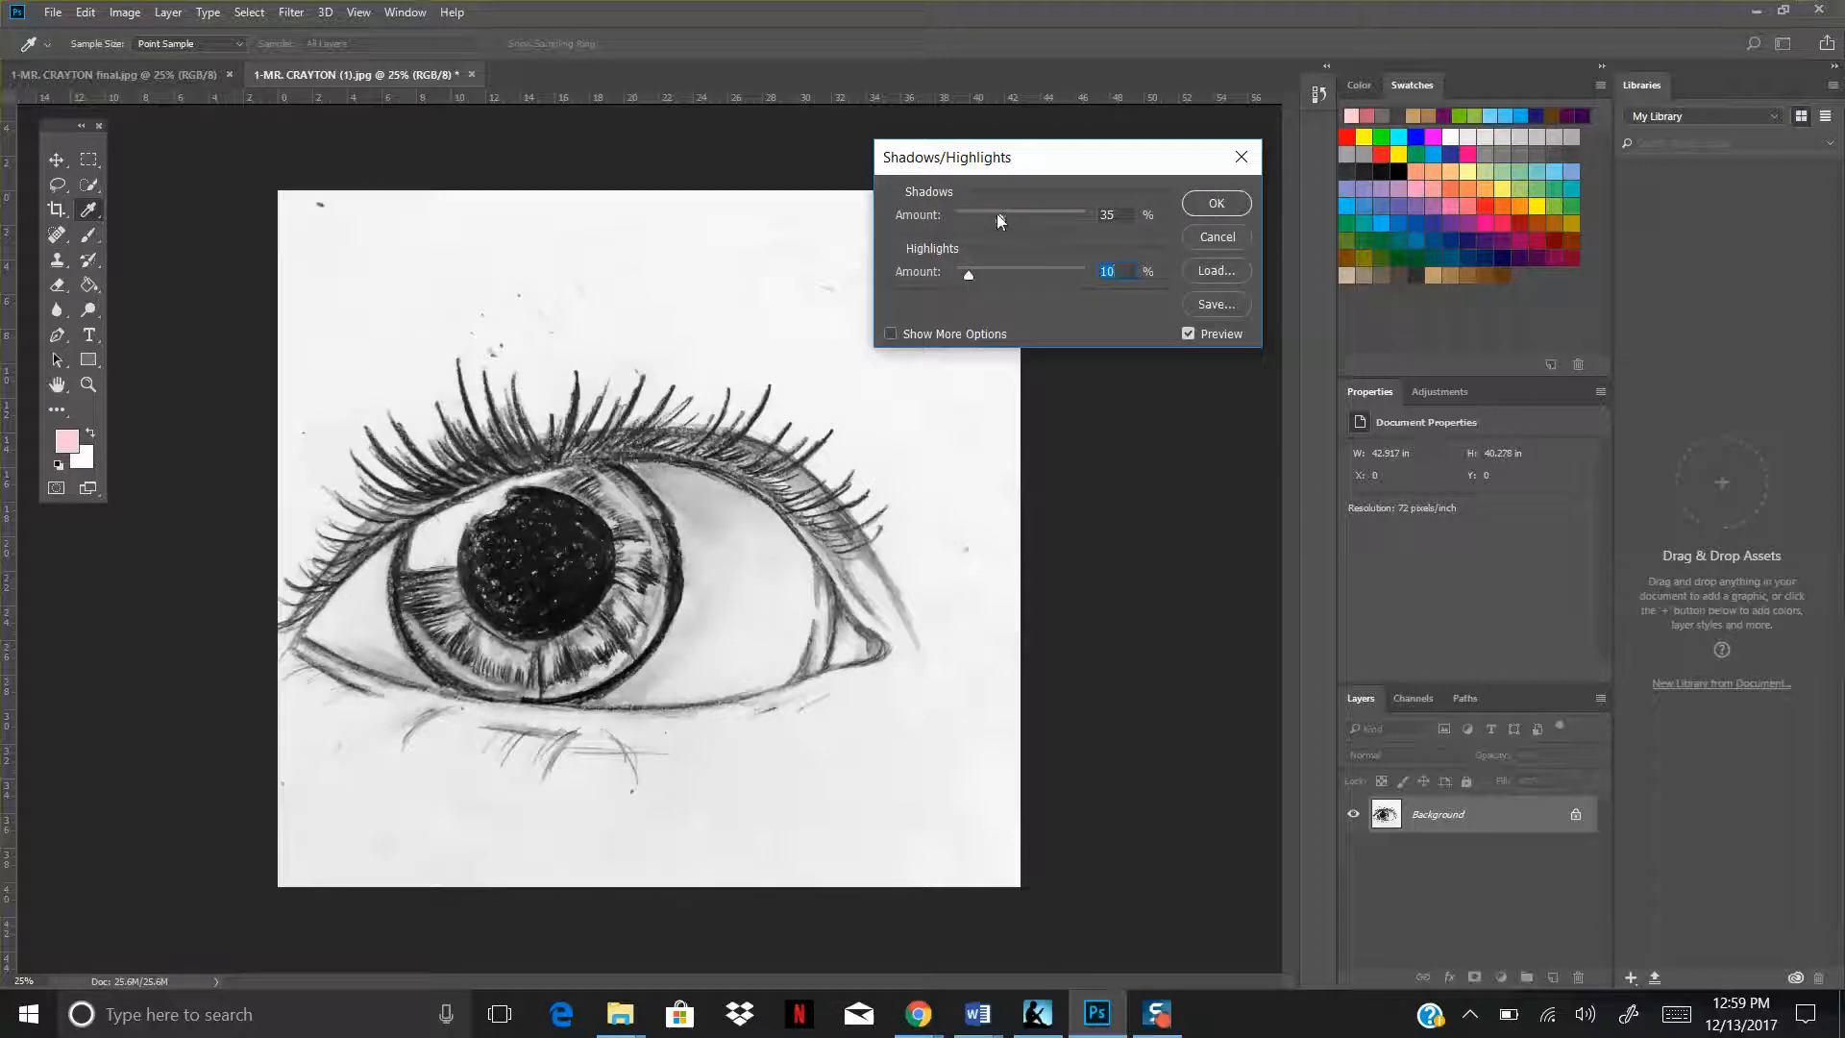
Set the shadows amount to 13%, compare the preview with the unadjusted drawing, and apply the Shadows/Highlights adjustment.
left_click_drag(1002, 217, 1103, 223)
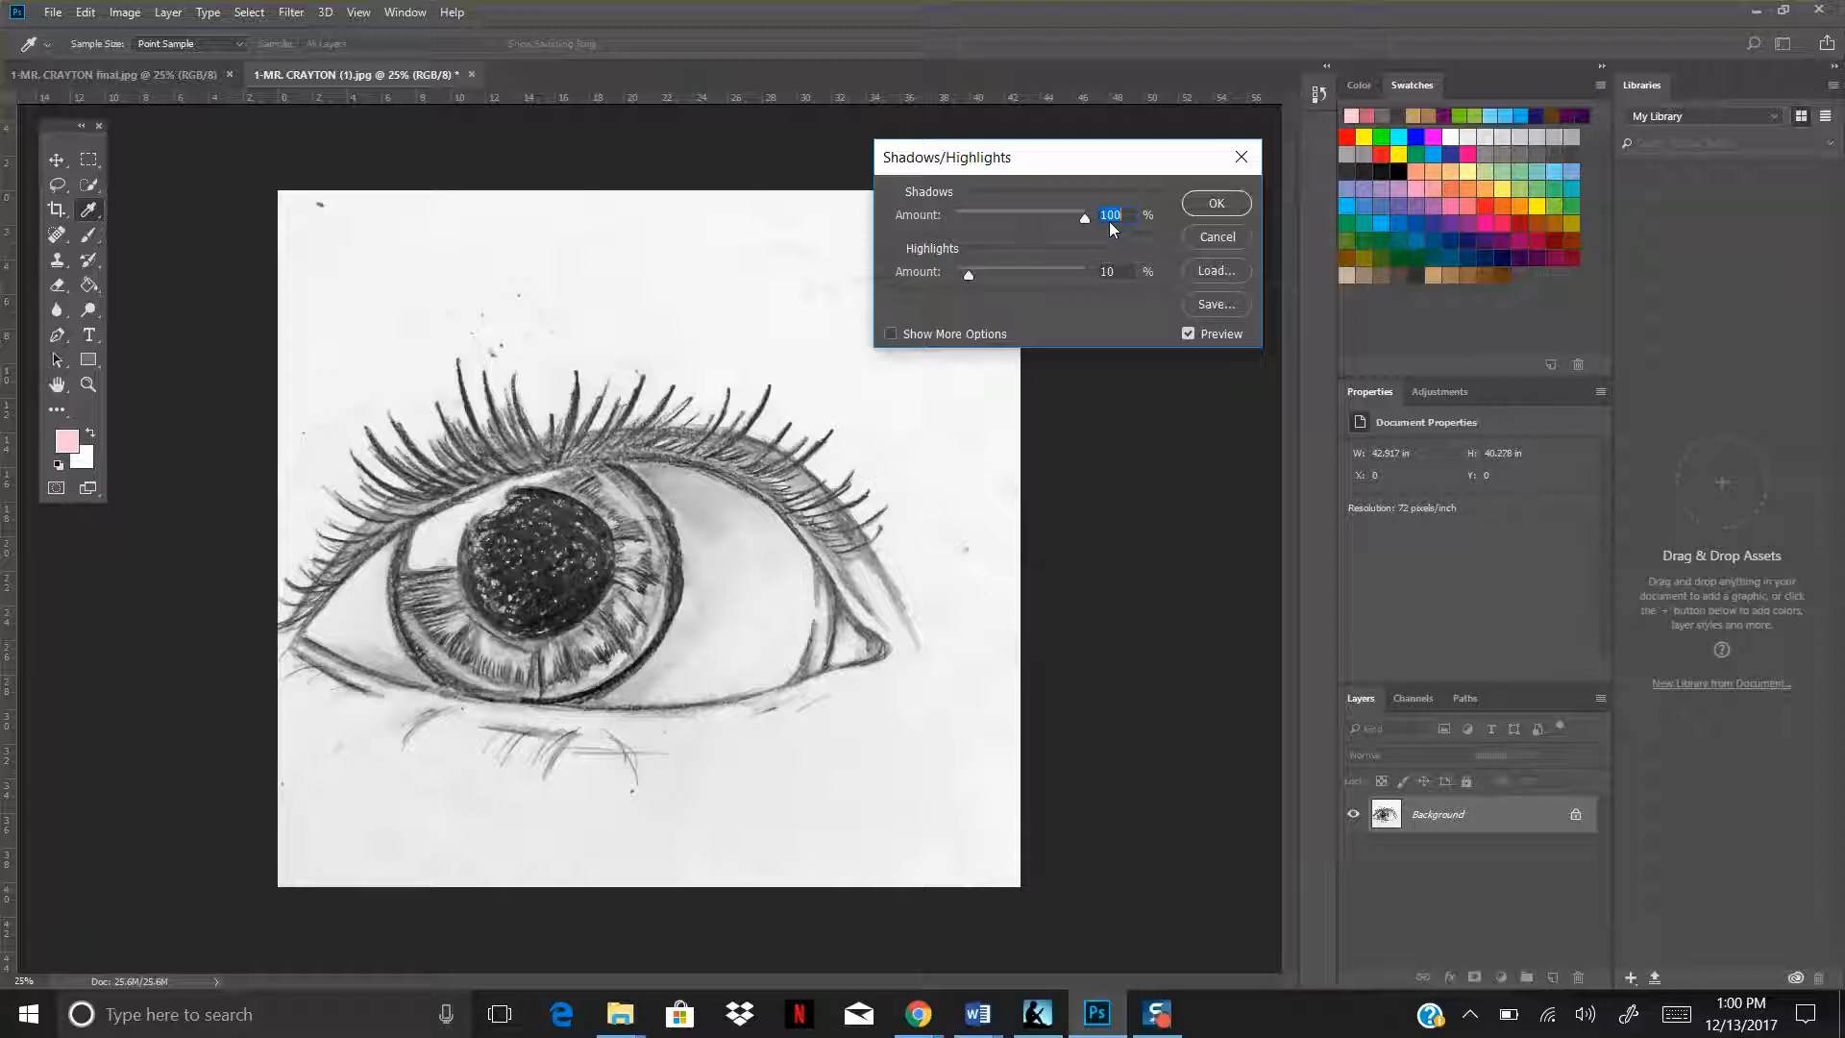
left_click_drag(1104, 221, 972, 225)
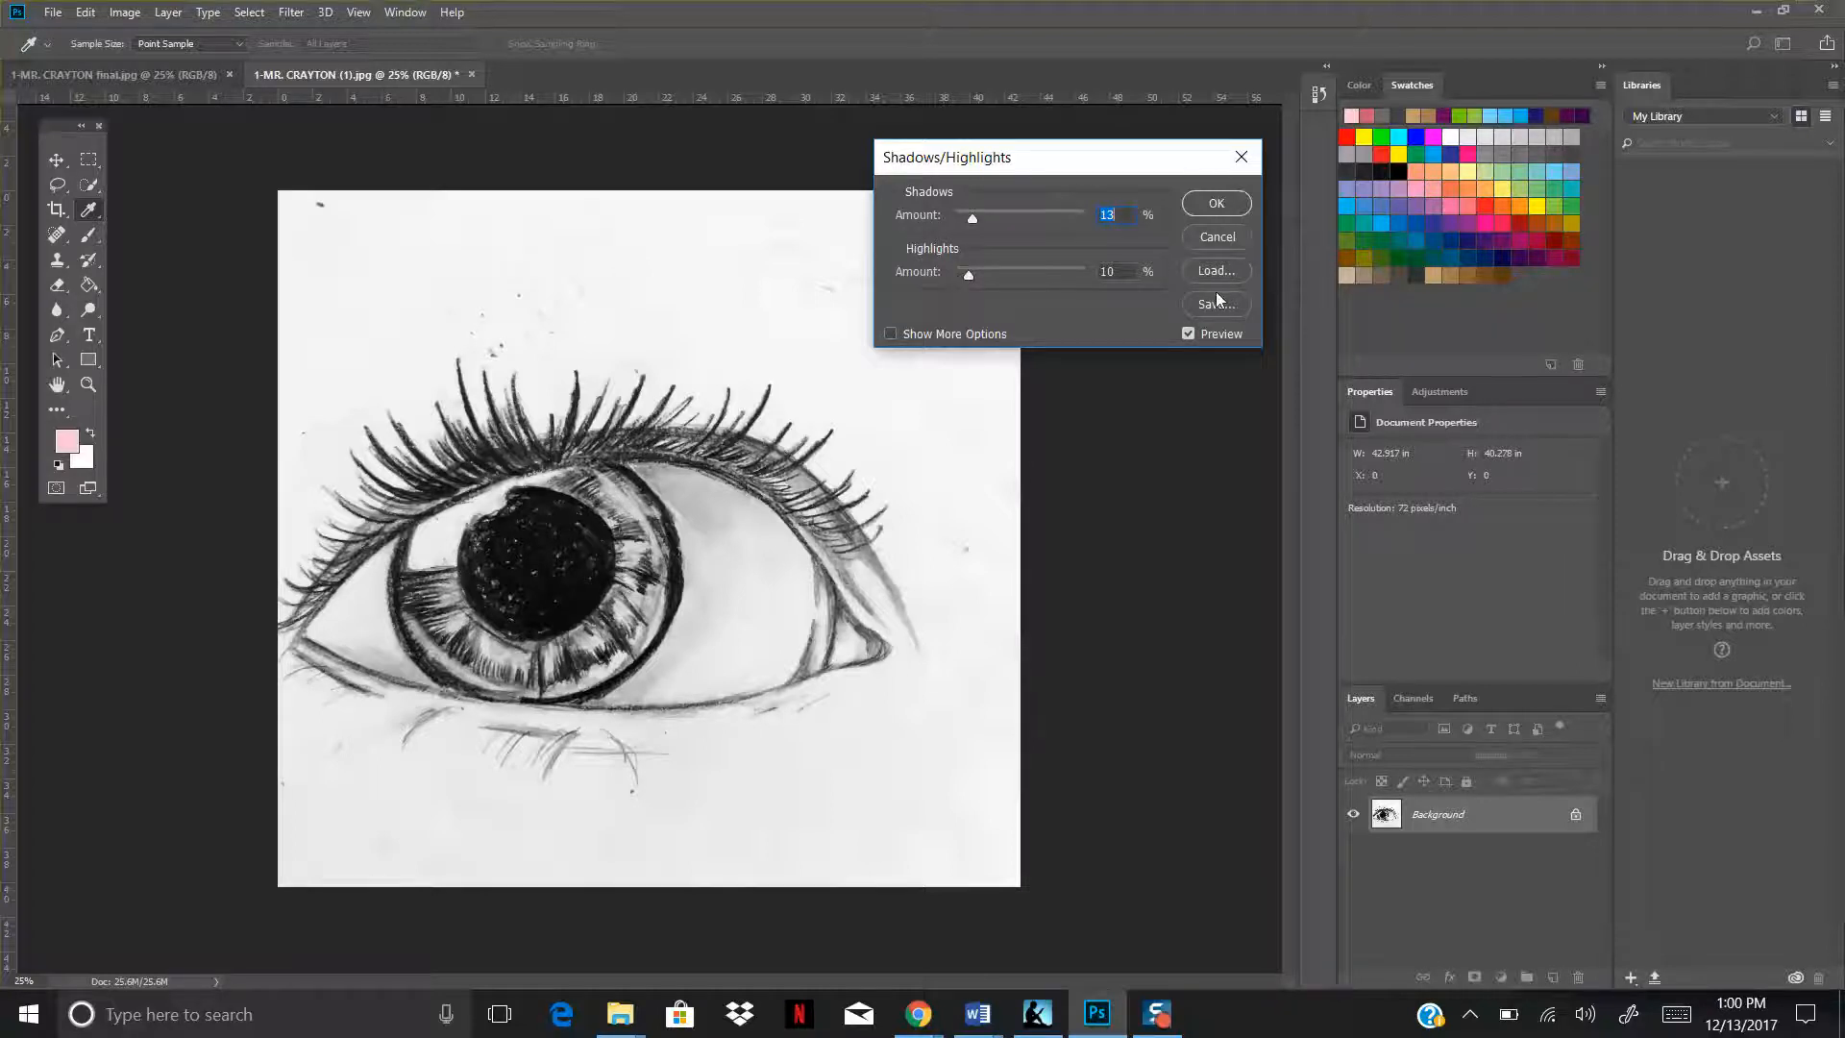
left_click(1189, 335)
left_click(1189, 334)
left_click(1189, 334)
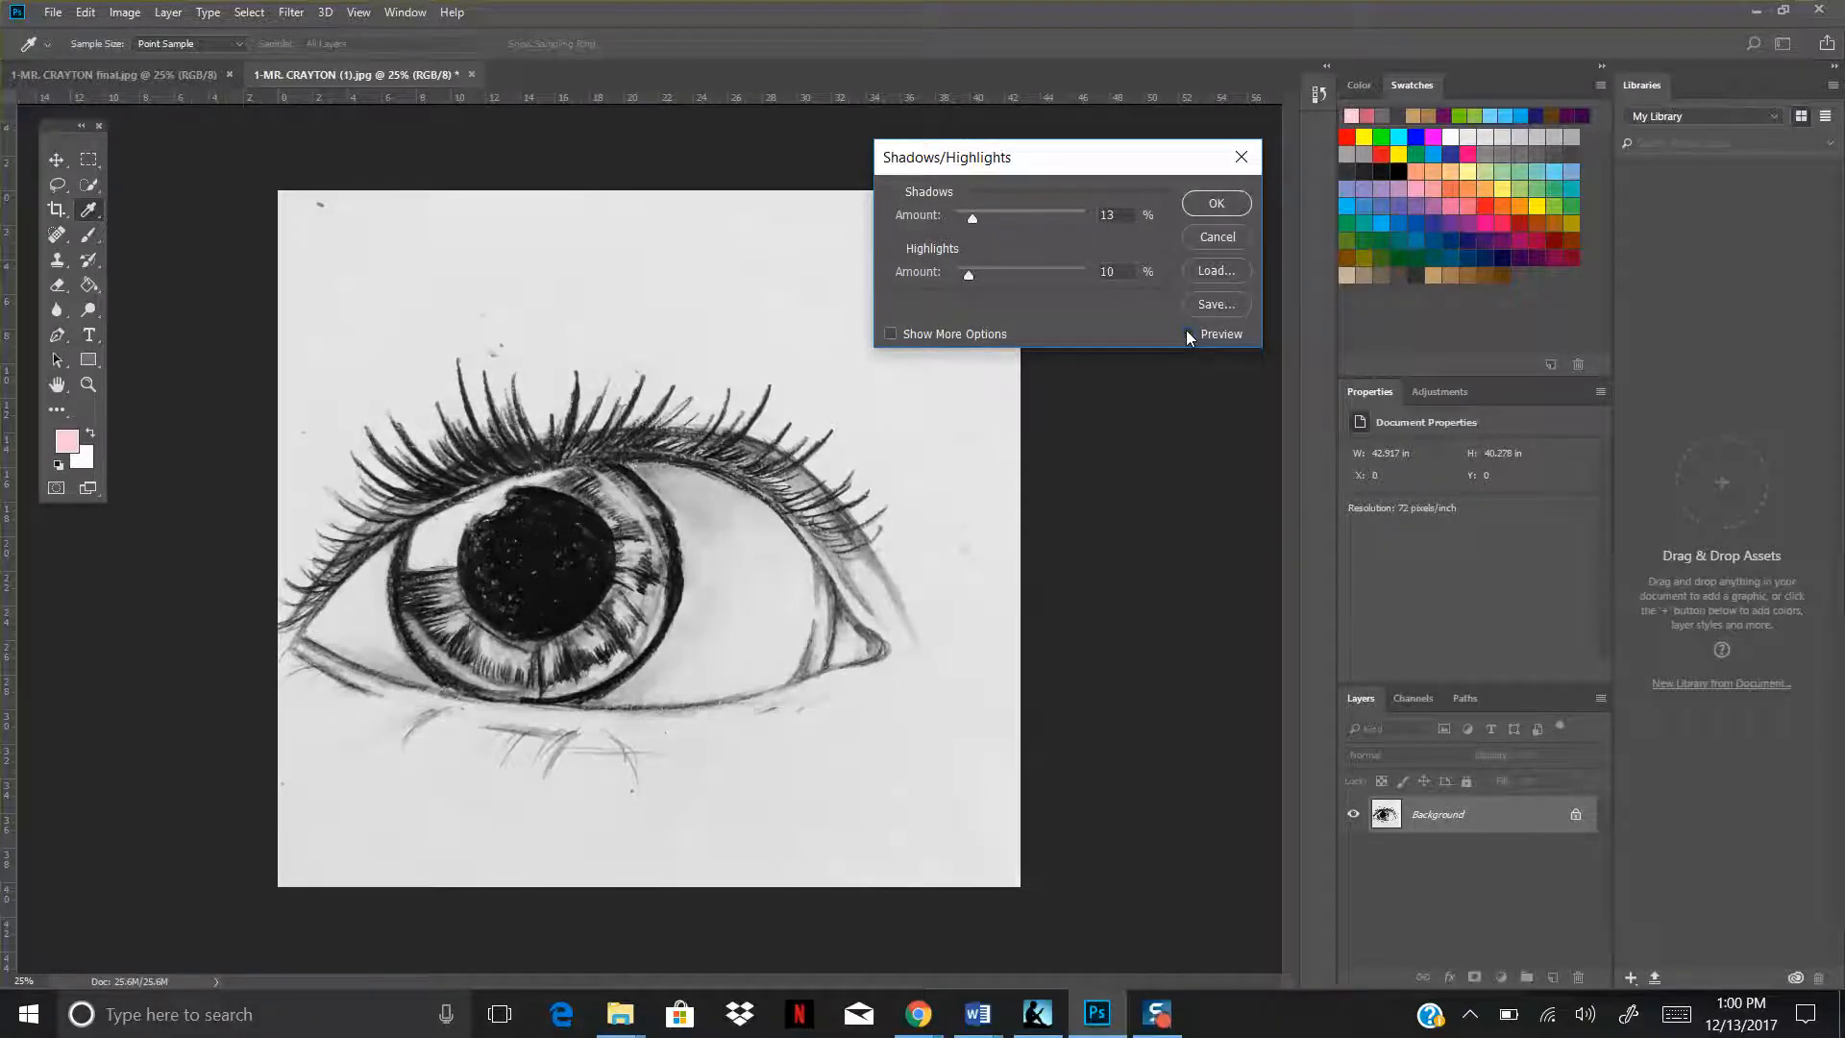
left_click(1189, 334)
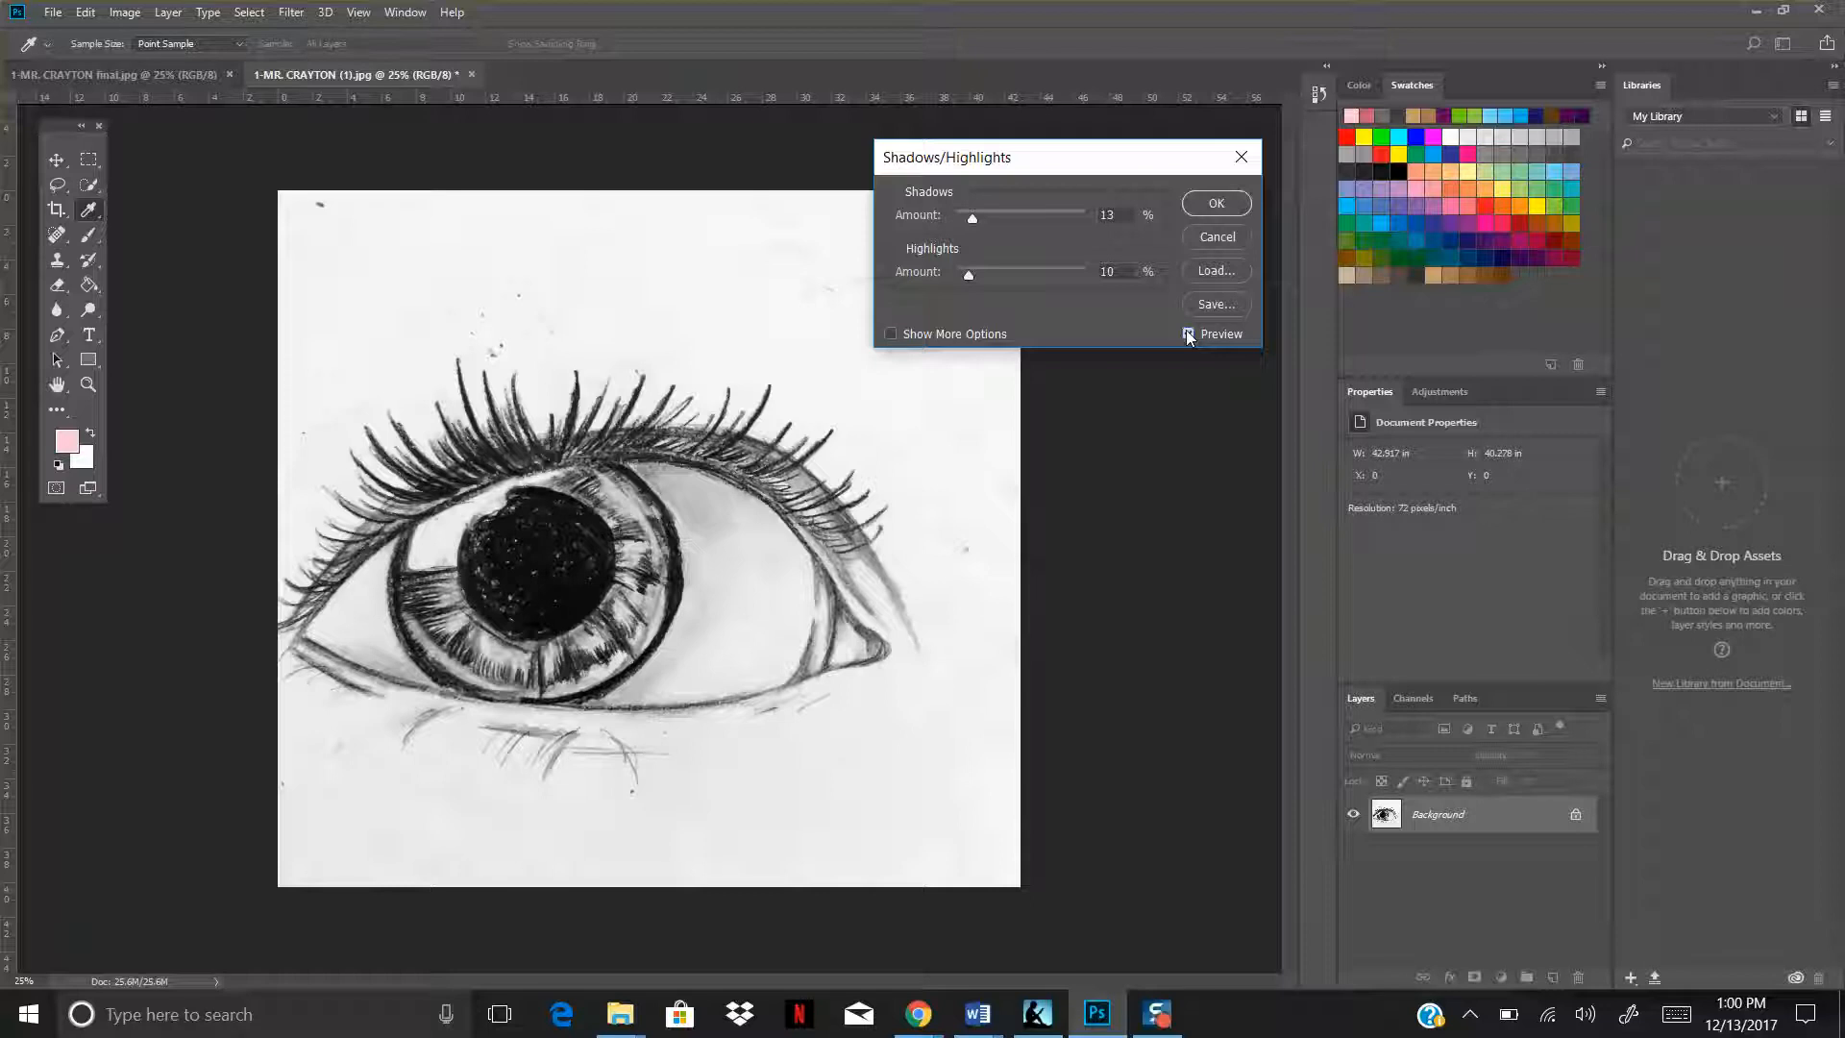
left_click(1189, 335)
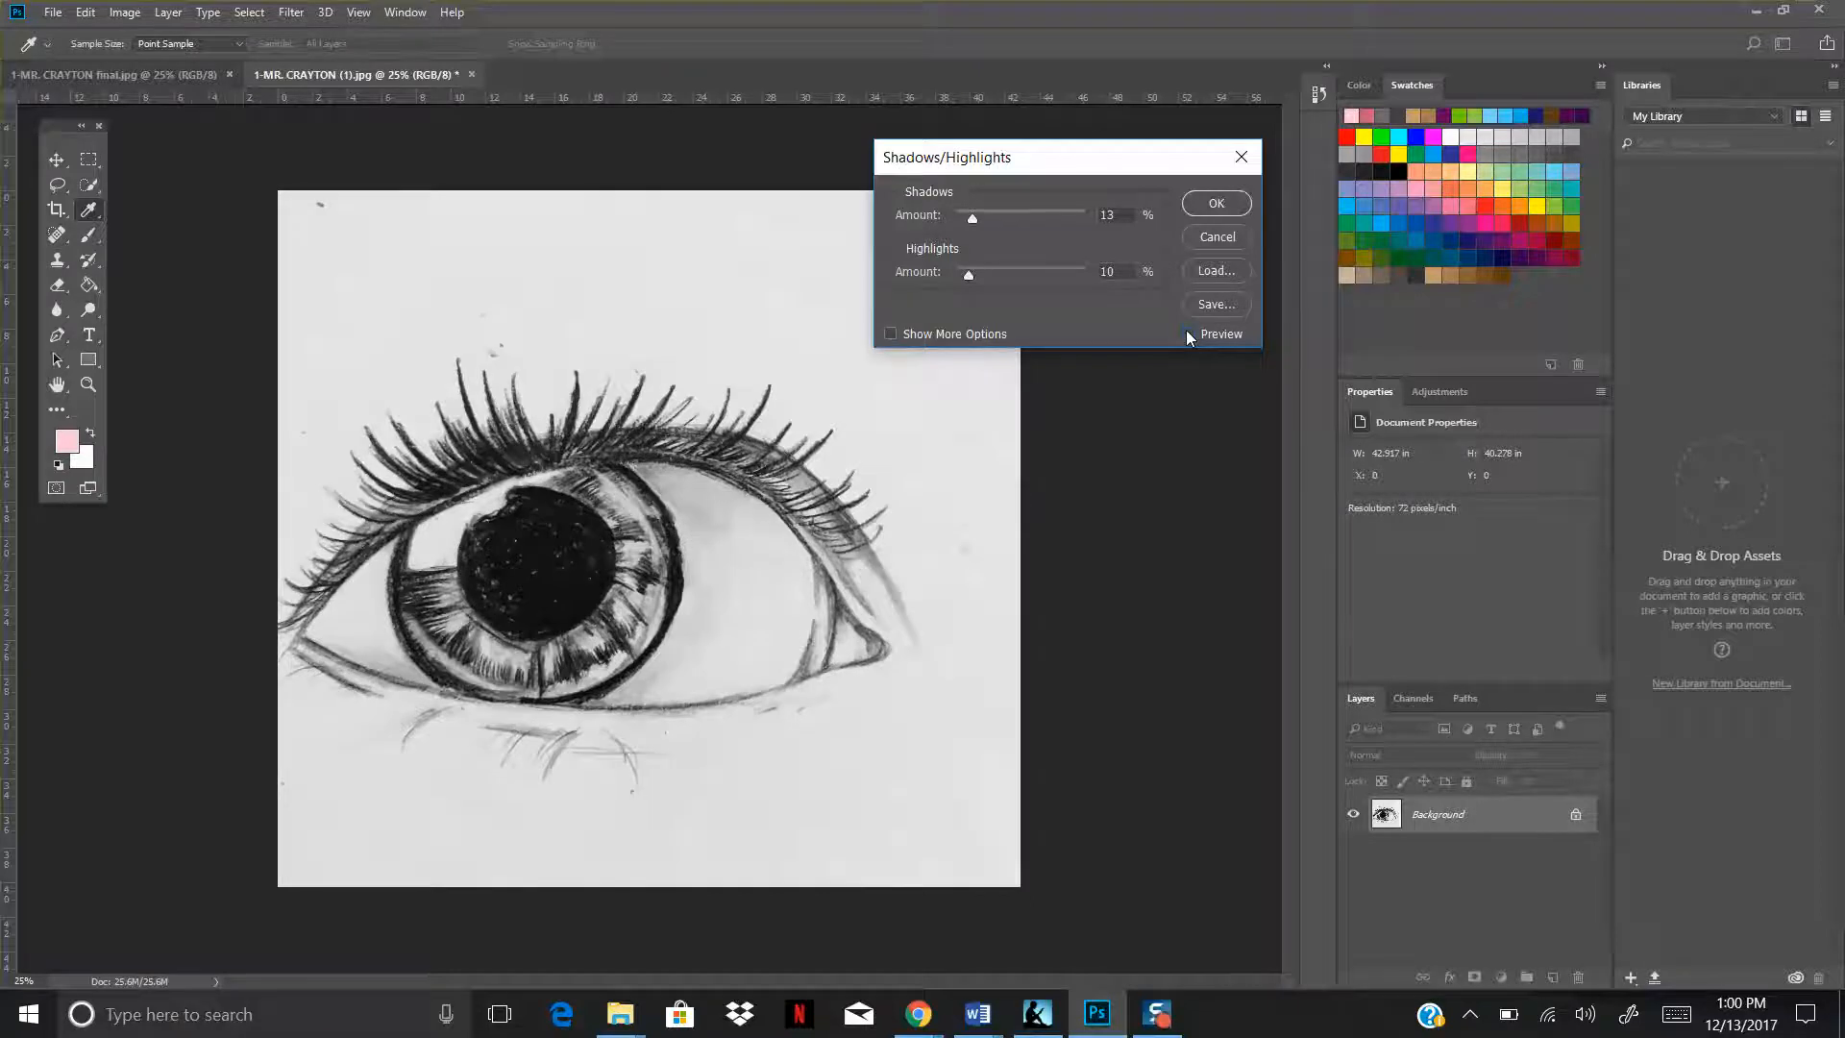
left_click(1189, 335)
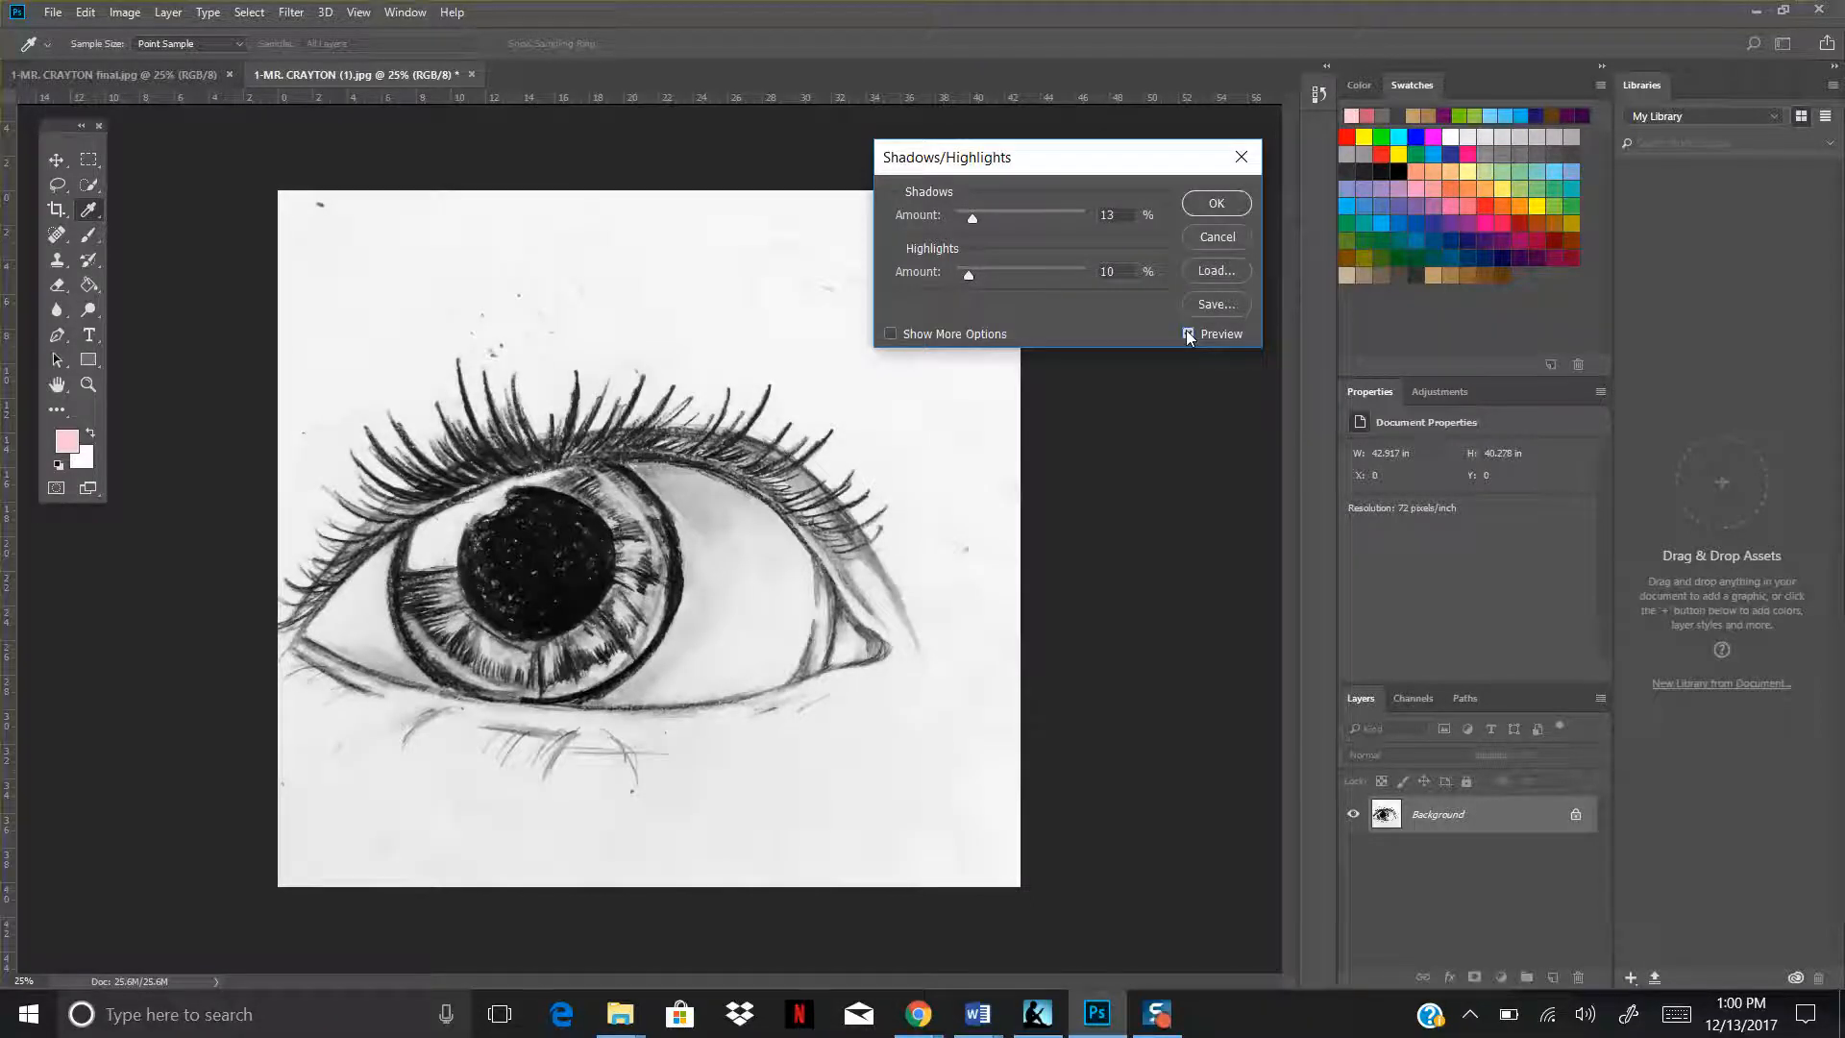
left_click(1197, 204)
key("m")
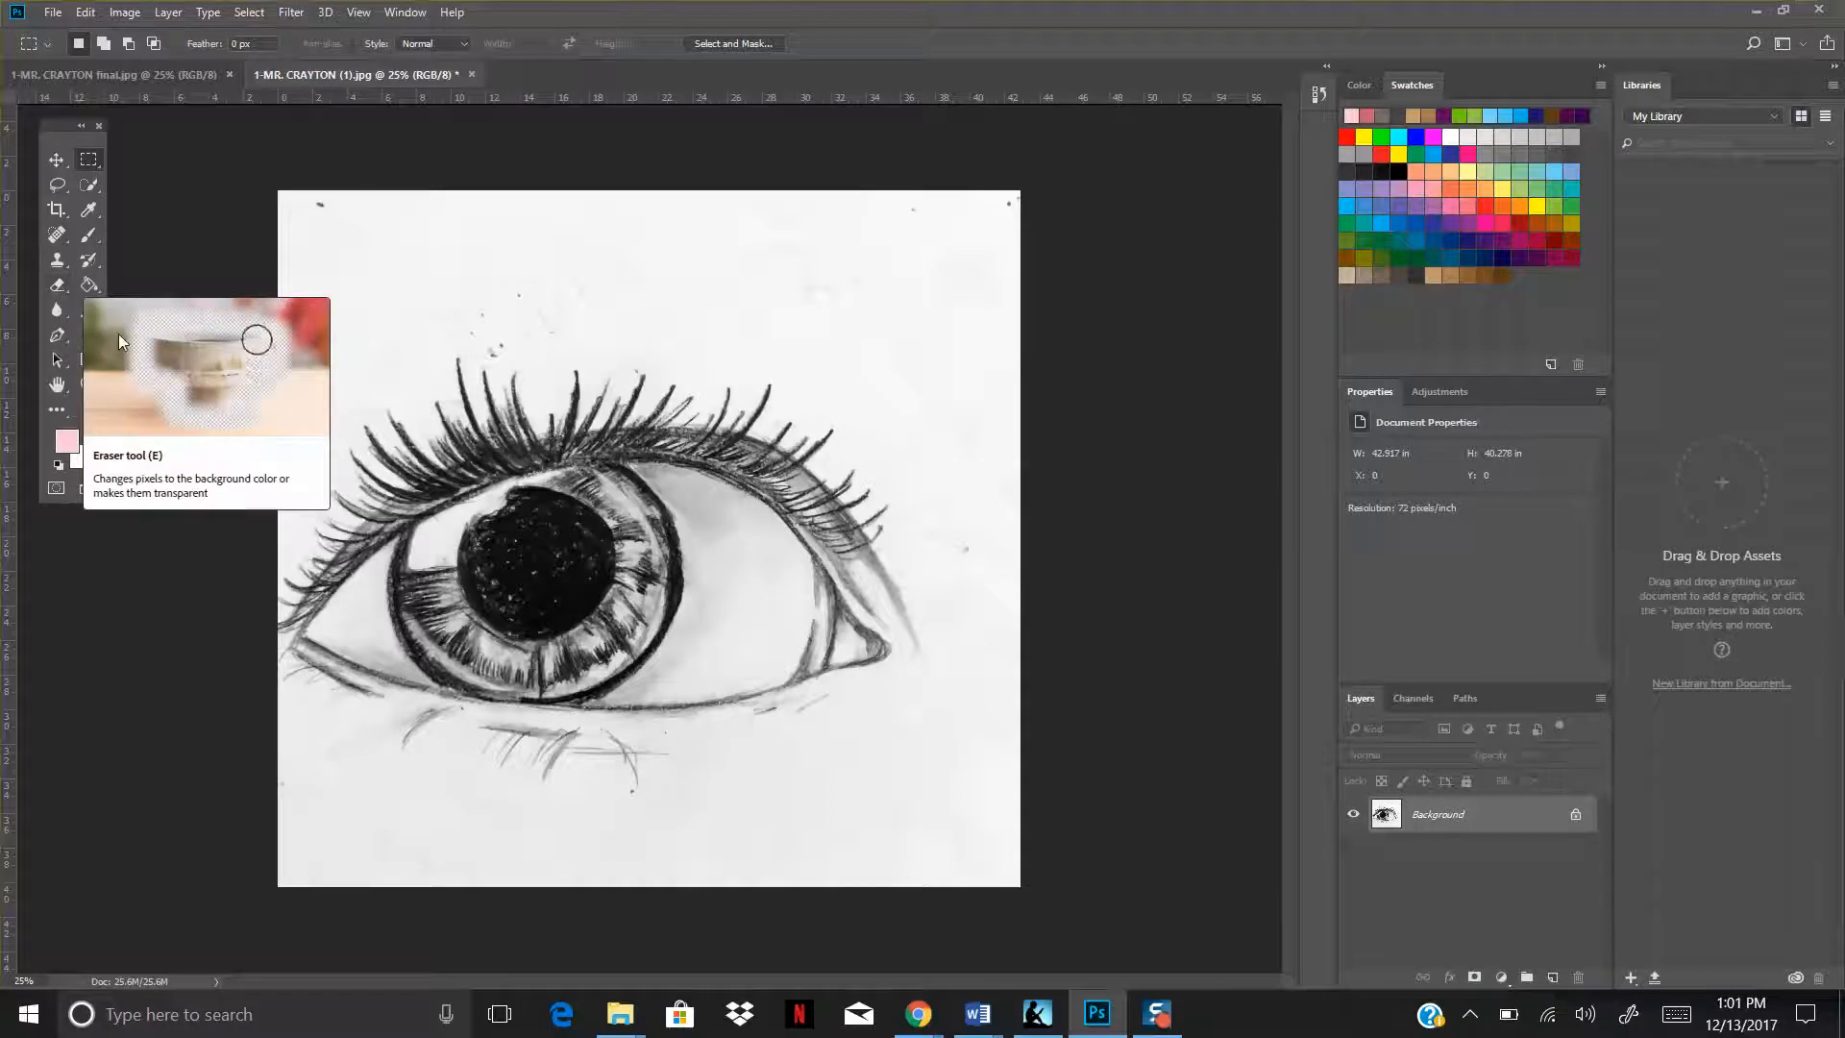
Try erasing the specks and gray background above the lashes with the 464 px Eraser, and undo the erasing.
left_click(57, 285)
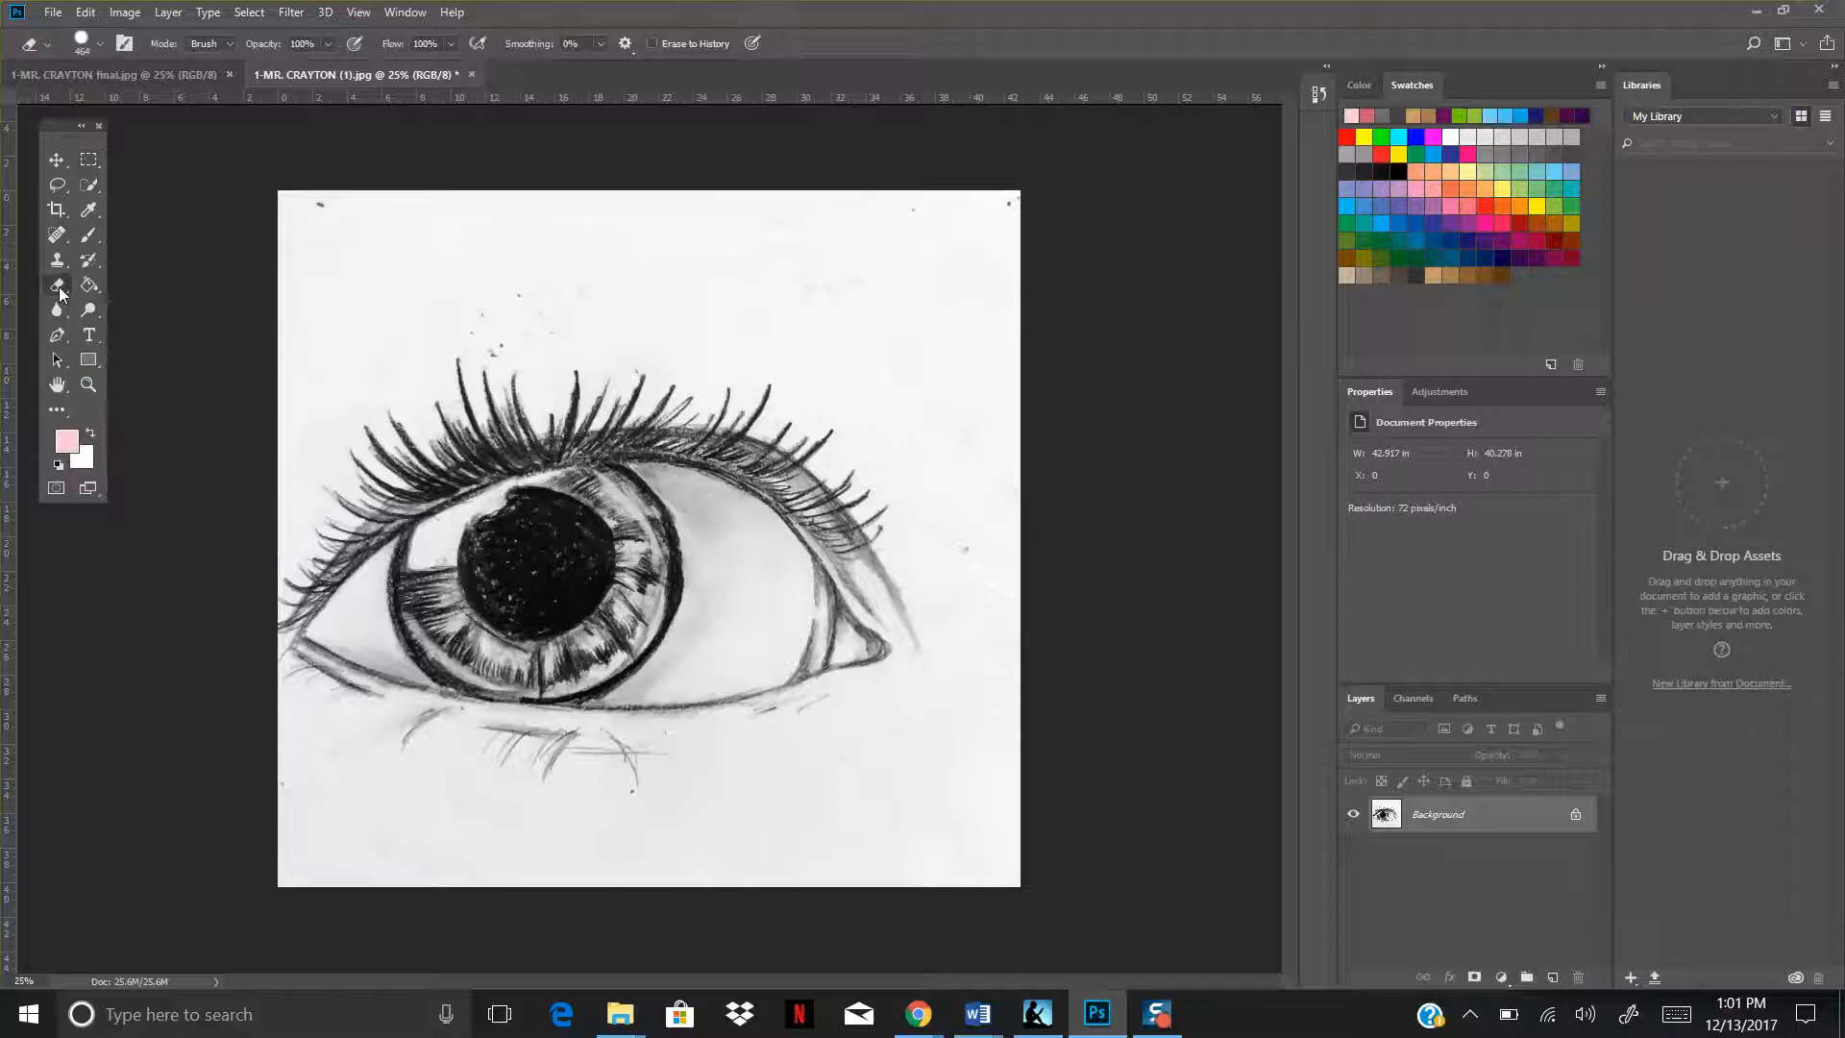
left_click(100, 44)
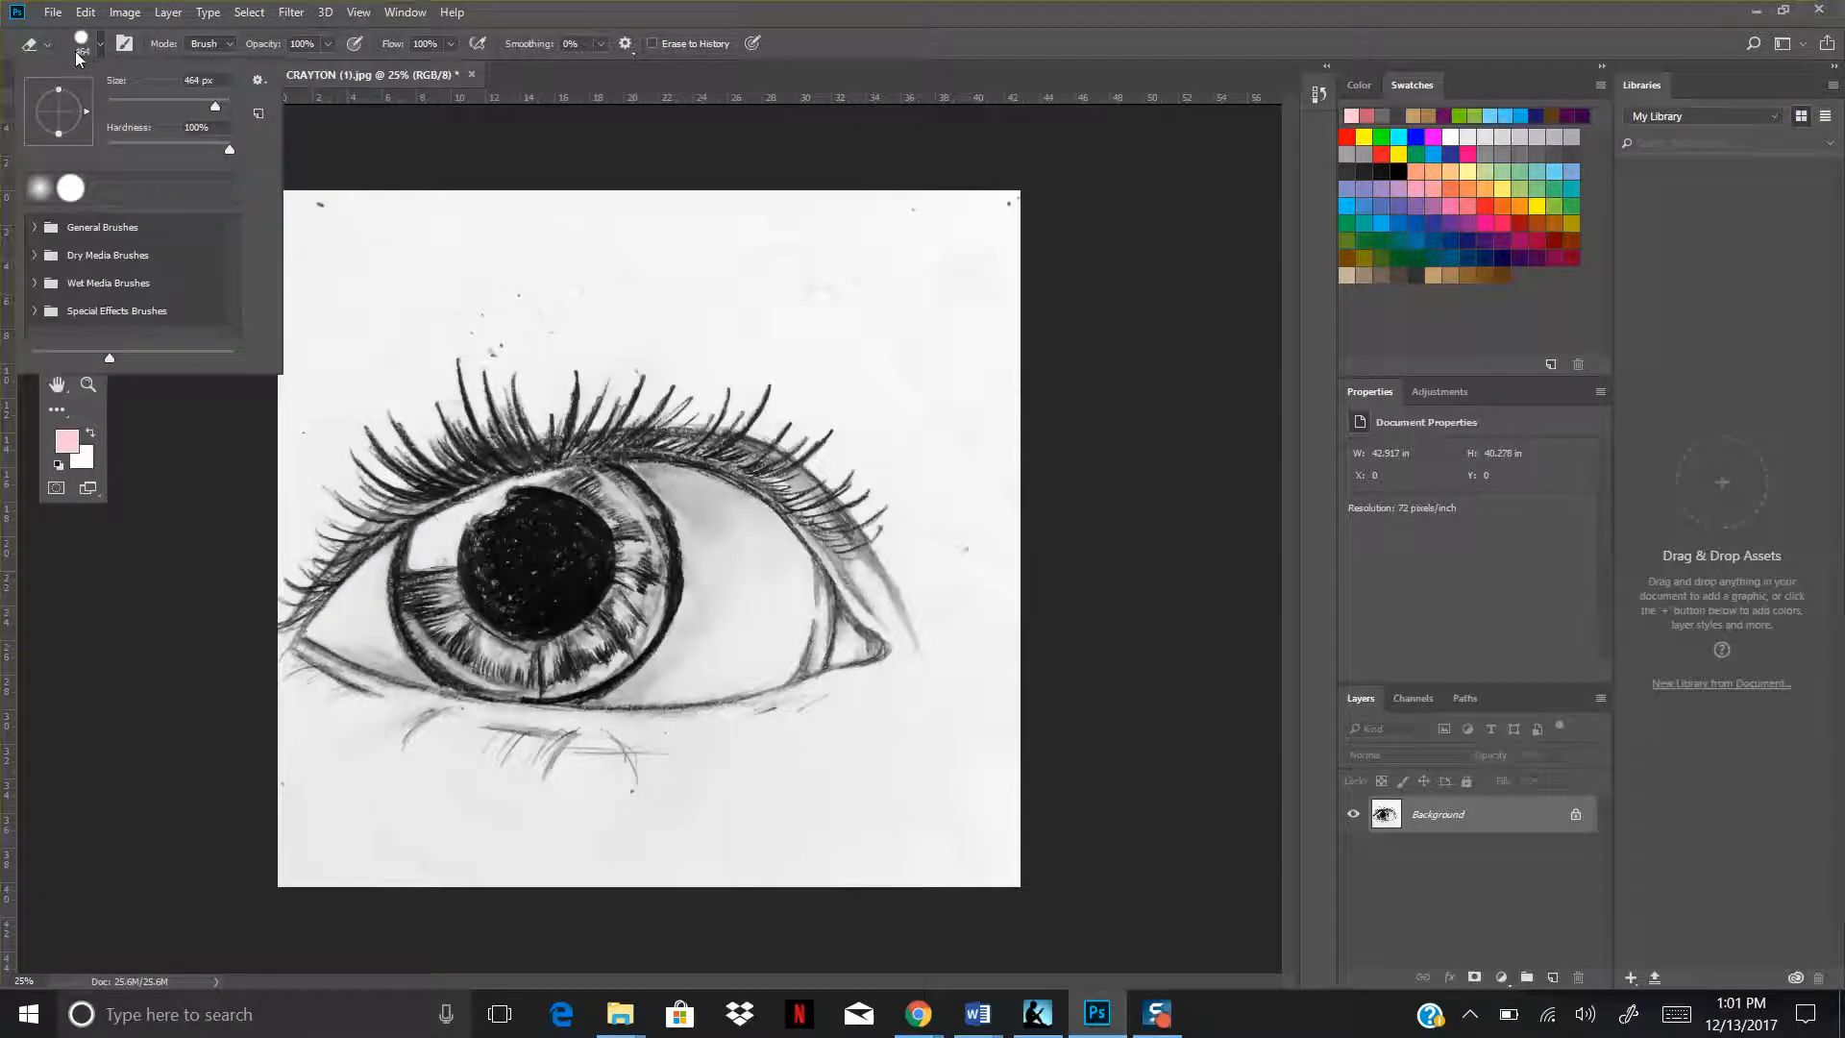
left_click(584, 20)
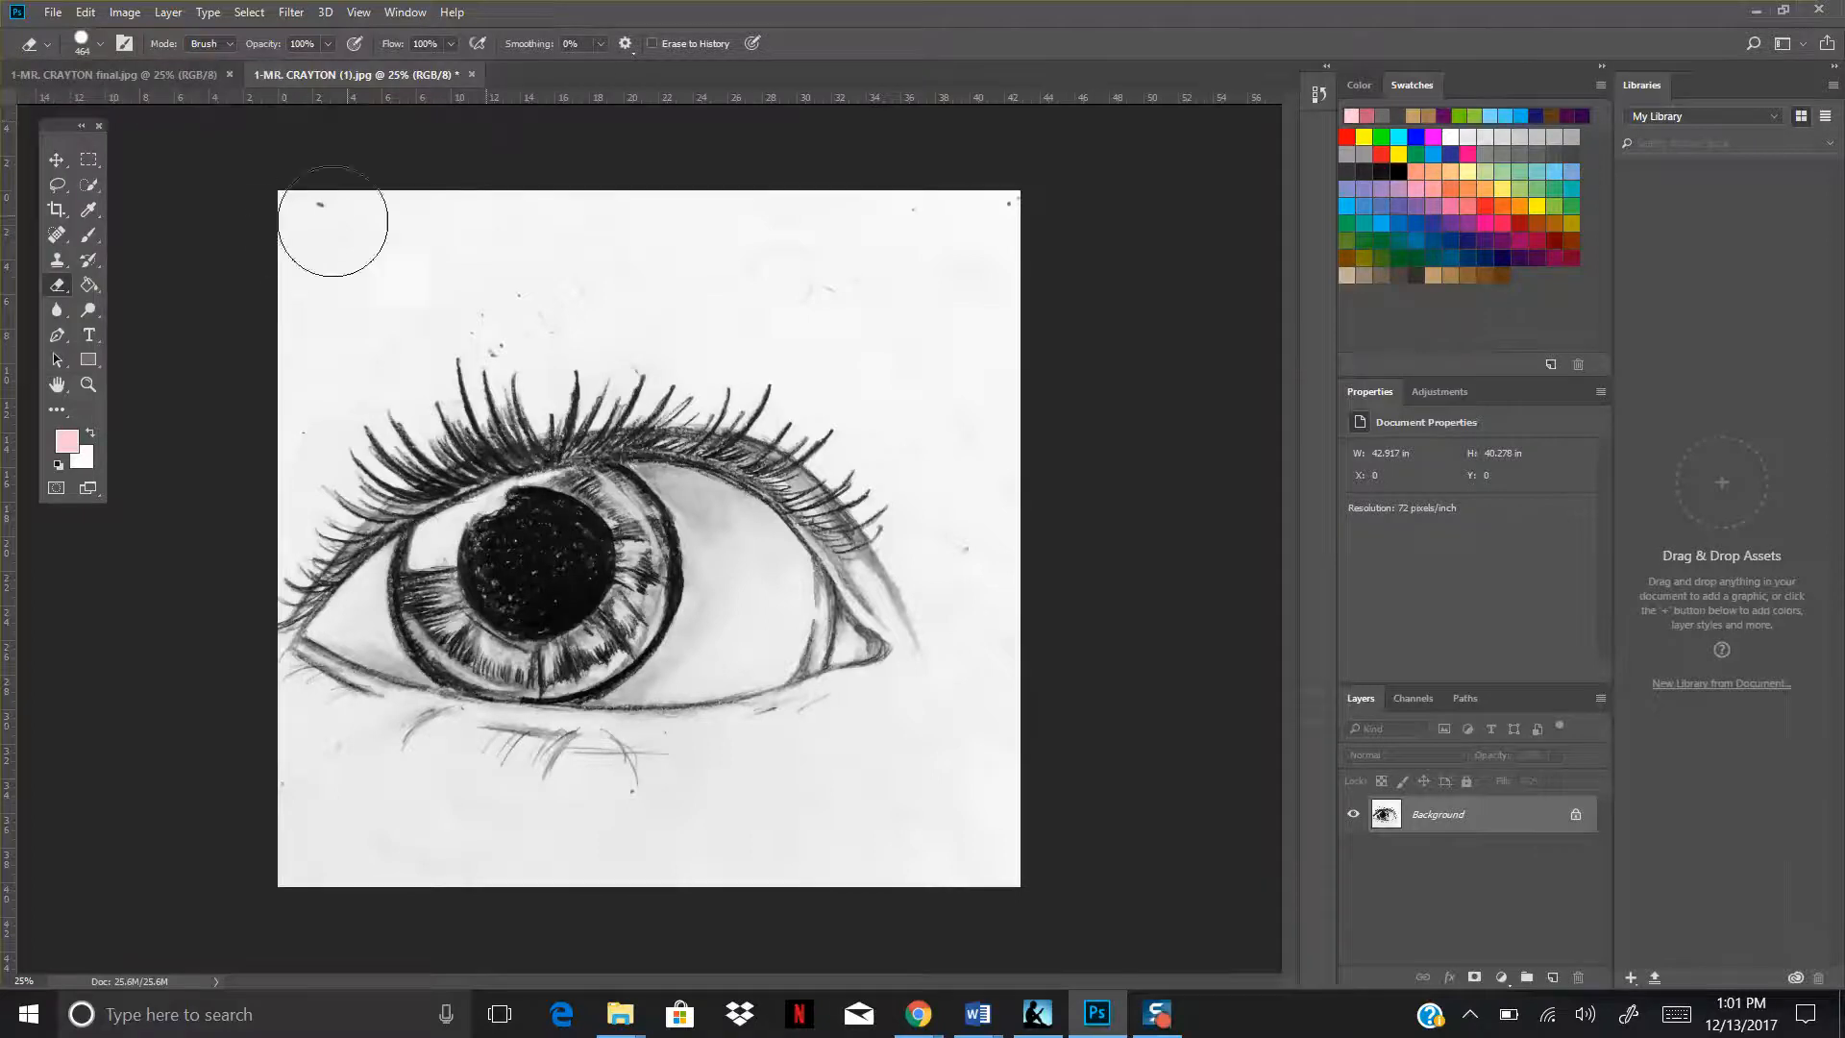
mouse_move(332, 221)
left_mouse_down()
mouse_move(447, 233)
mouse_move(536, 279)
mouse_move(667, 261)
mouse_move(794, 279)
mouse_move(694, 238)
mouse_move(507, 228)
mouse_move(306, 280)
mouse_move(624, 223)
left_mouse_up()
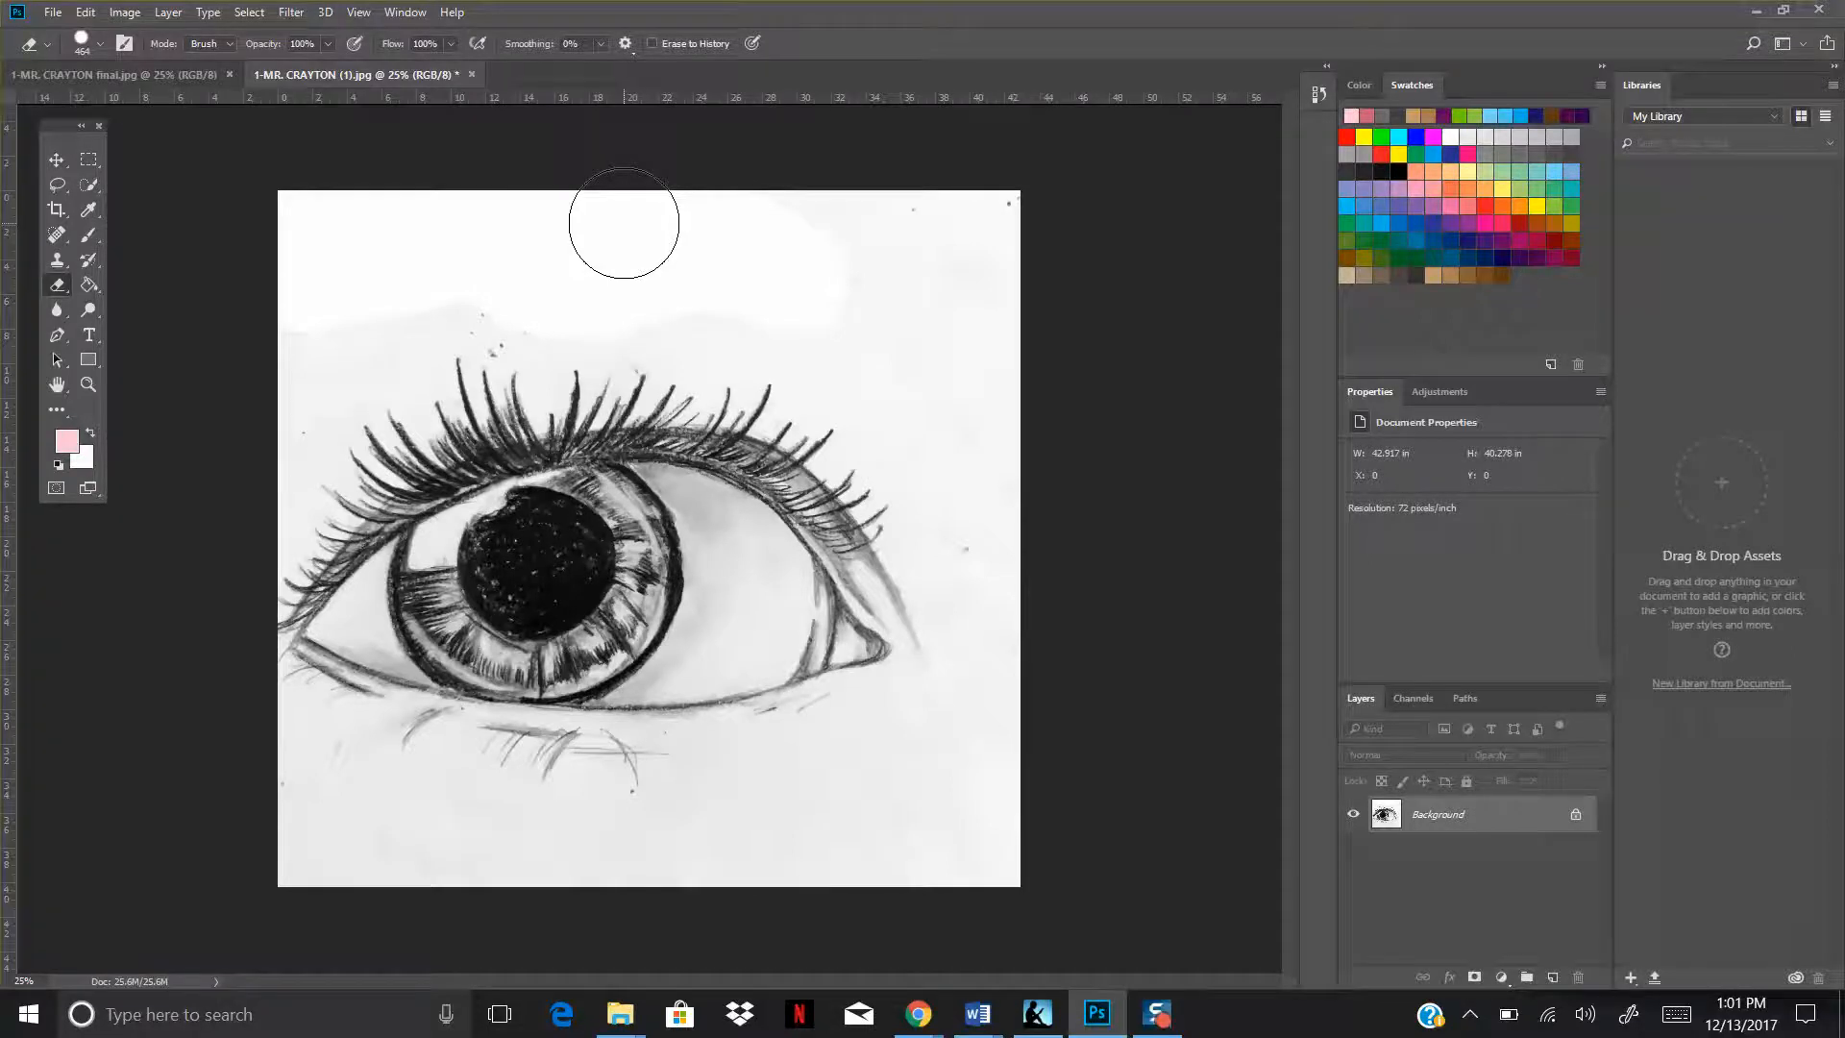
left_click(140, 13)
mouse_move(88, 13)
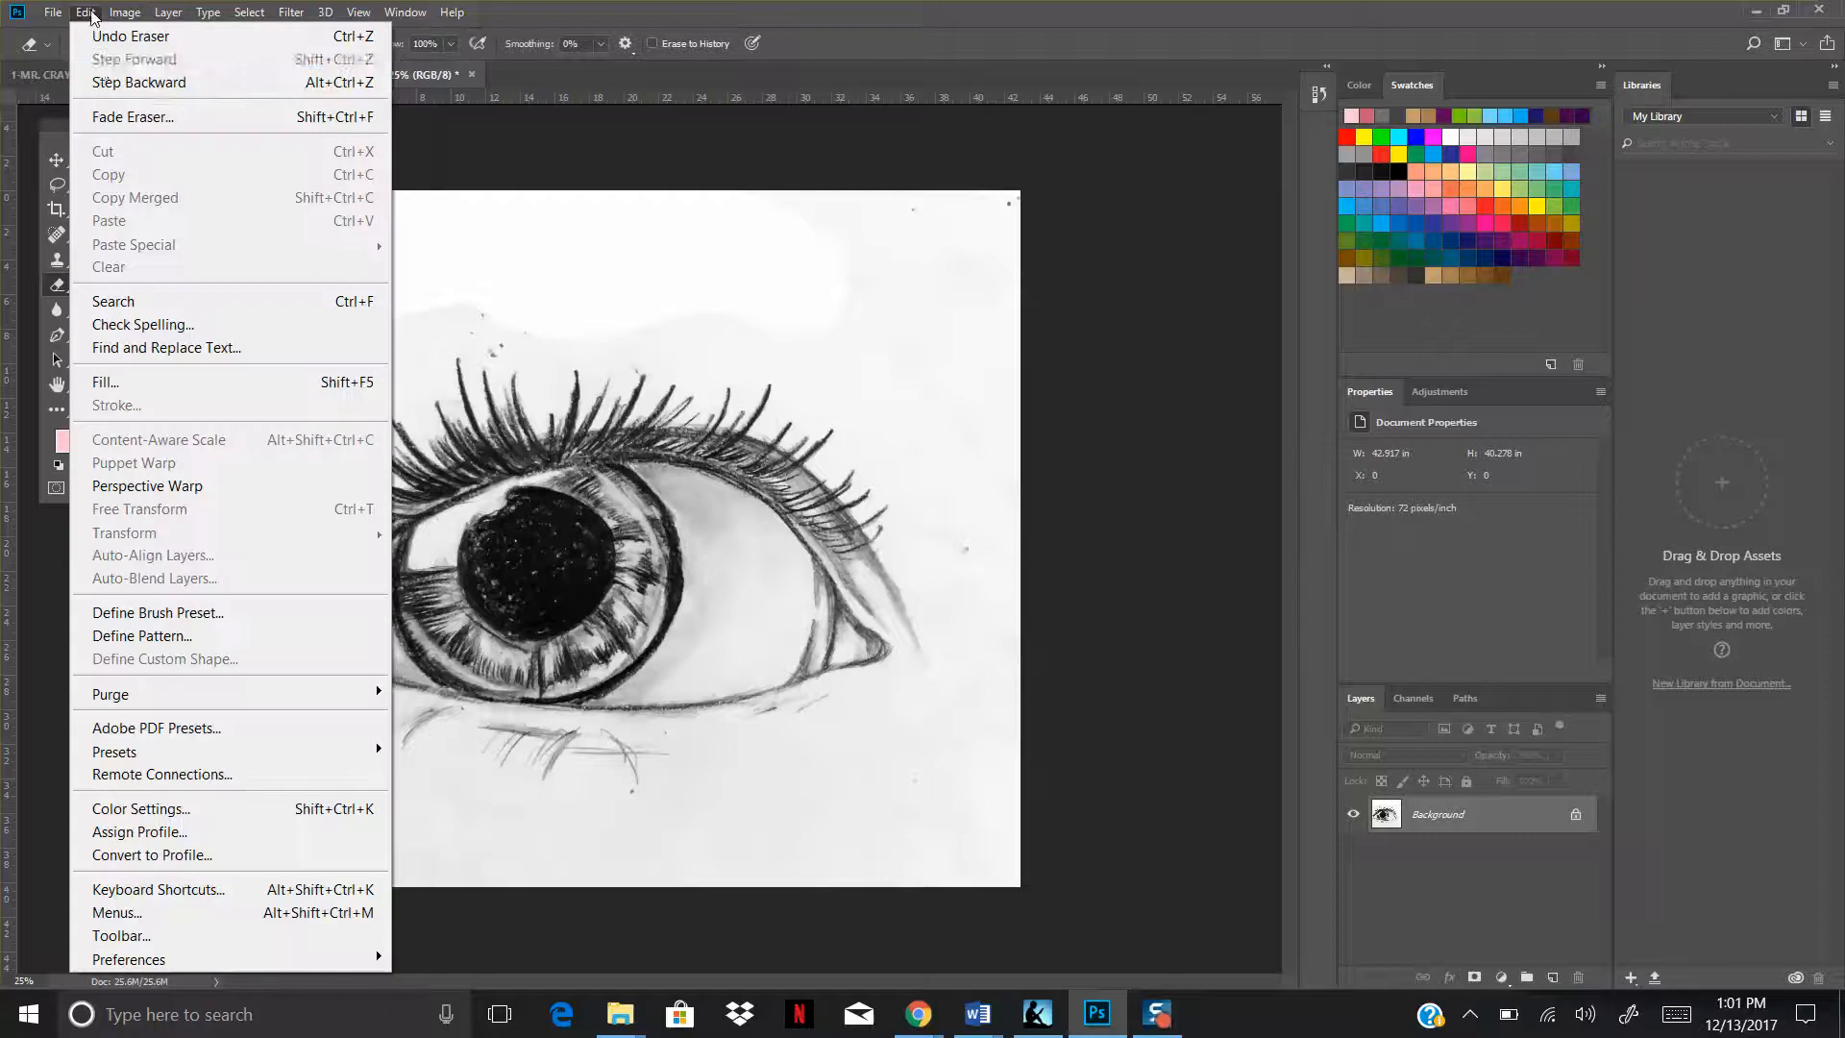
left_click(130, 83)
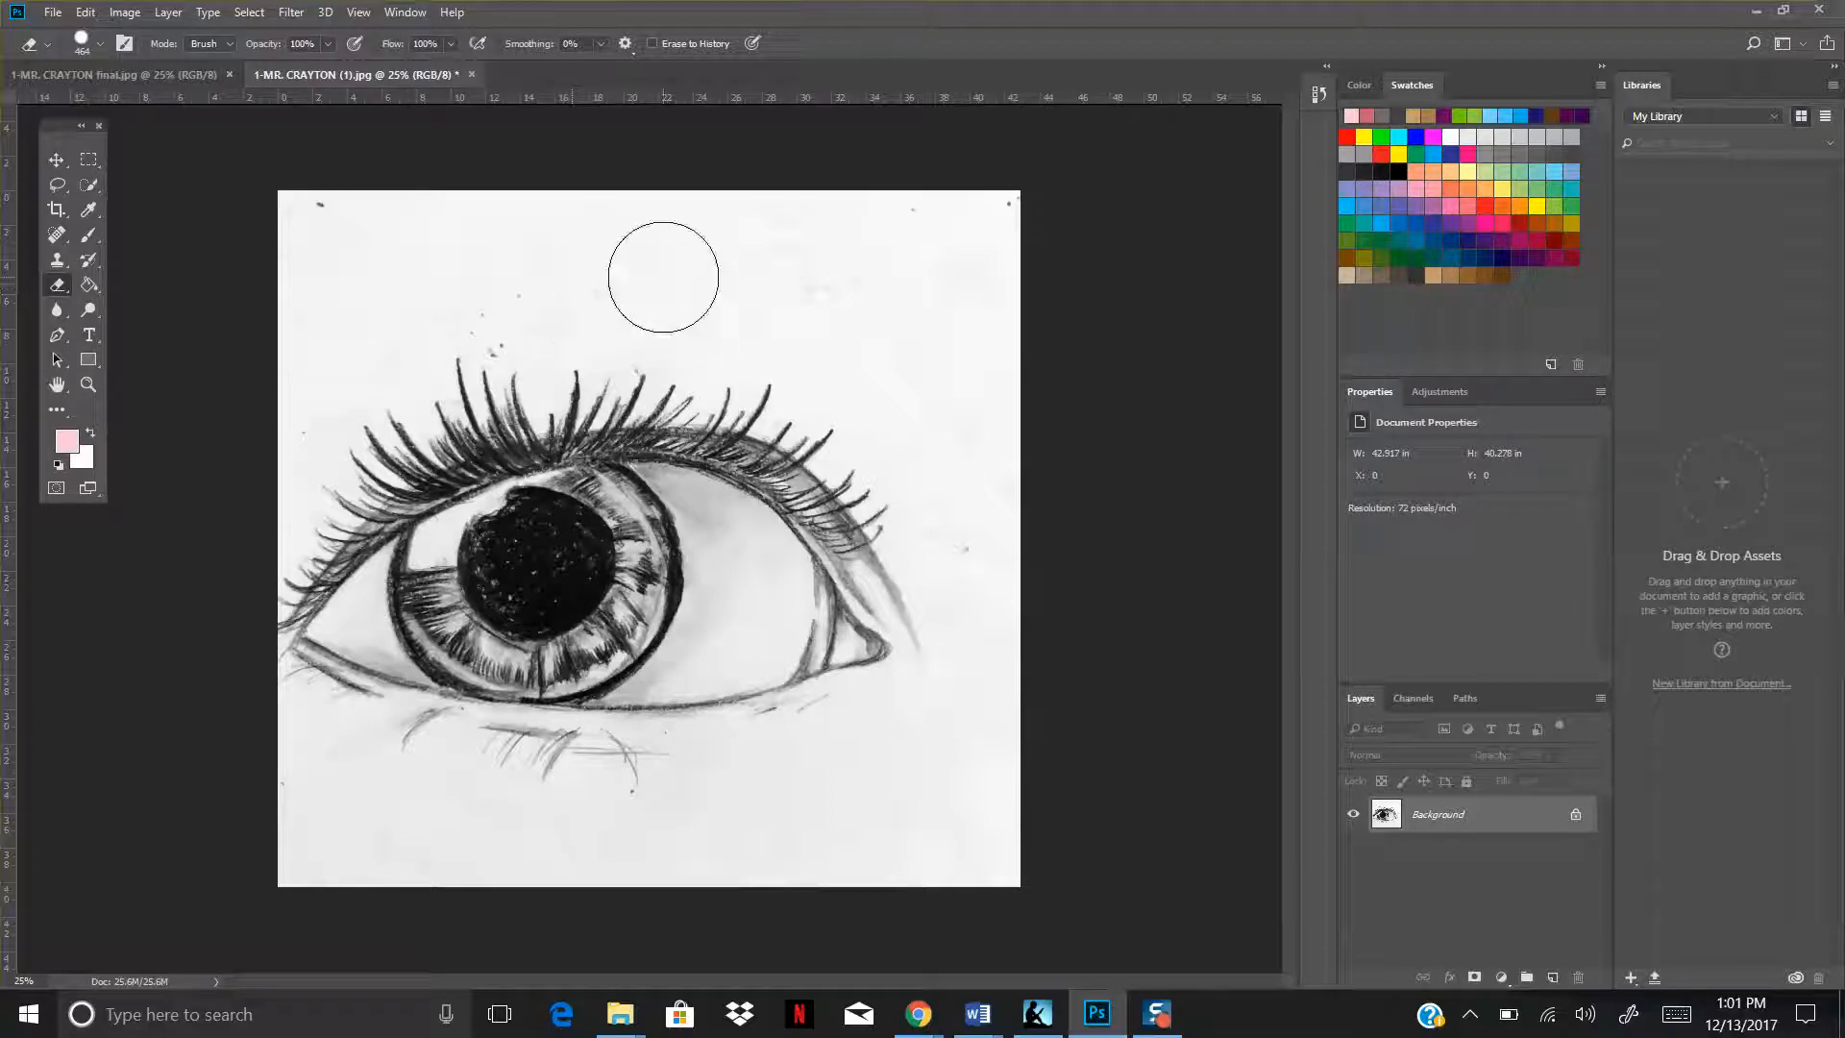
Sample the off-white paper tone above the lashes as the foreground color with the Eyedropper, also trying the dark pupil.
left_click(96, 210)
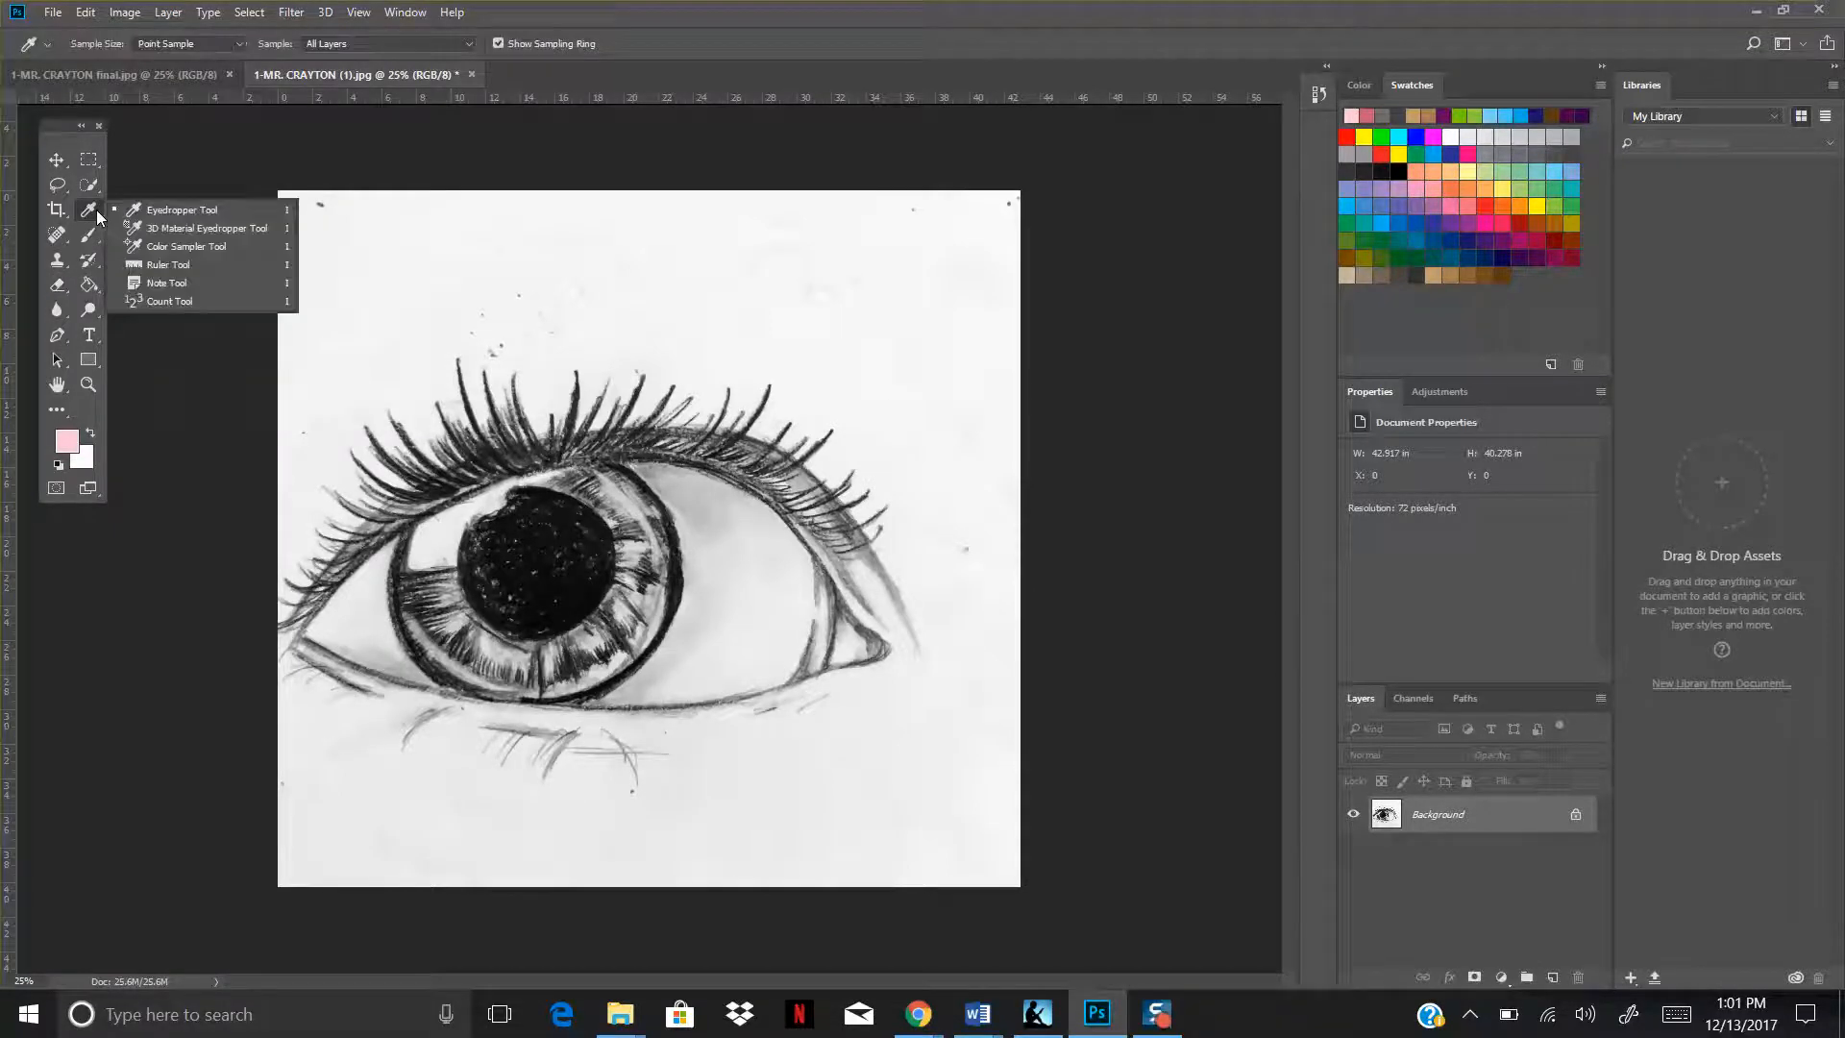
left_click(539, 245)
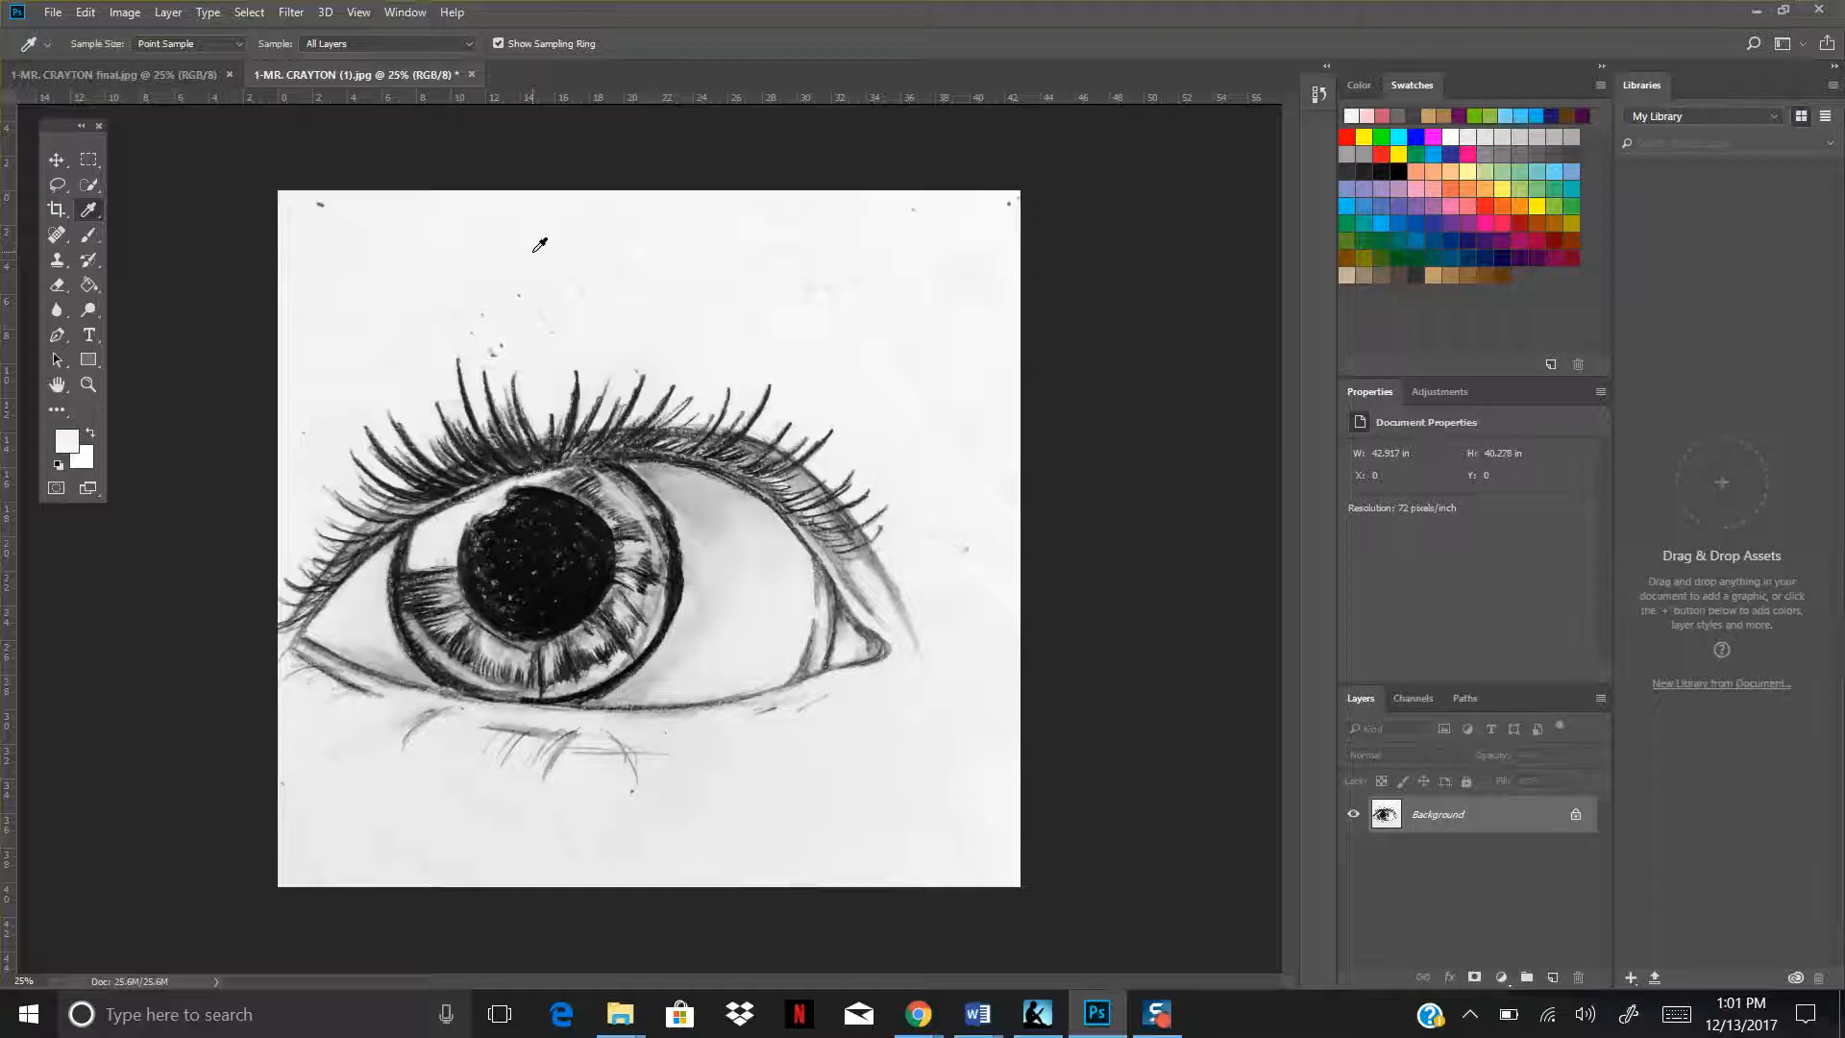
left_click(574, 504)
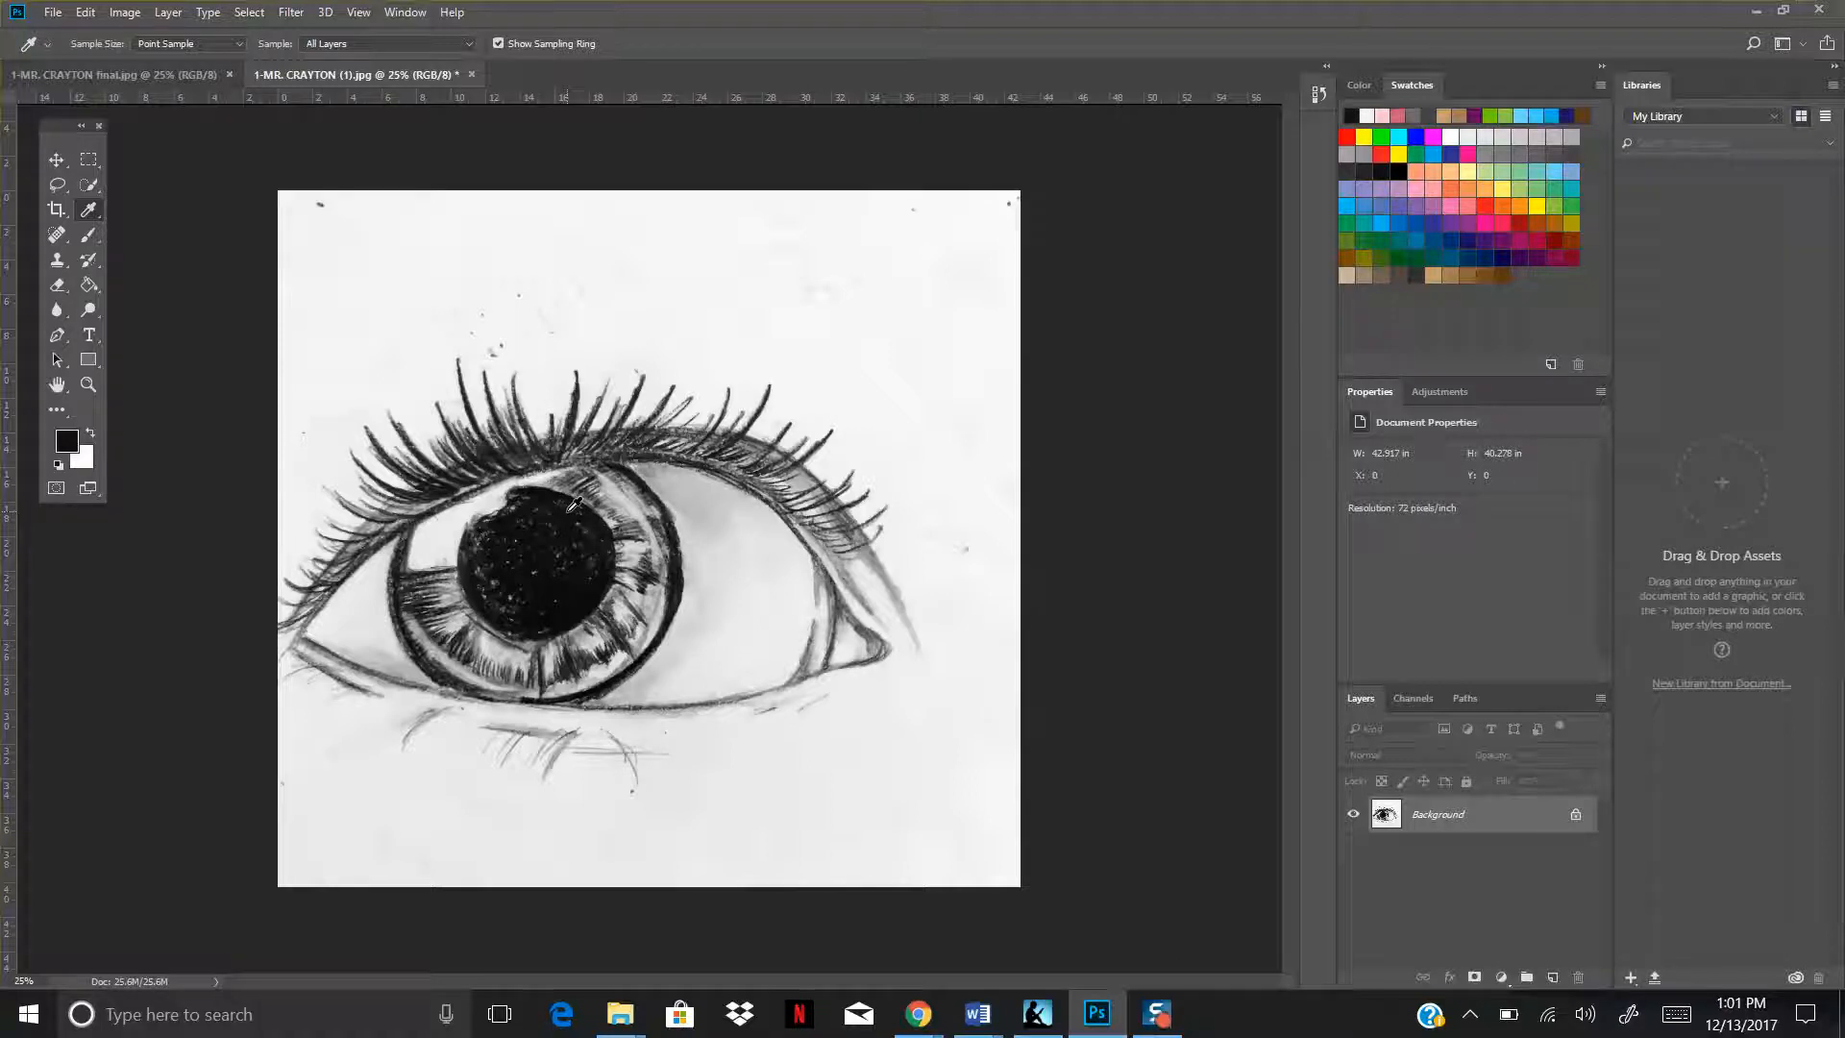
left_click(540, 246)
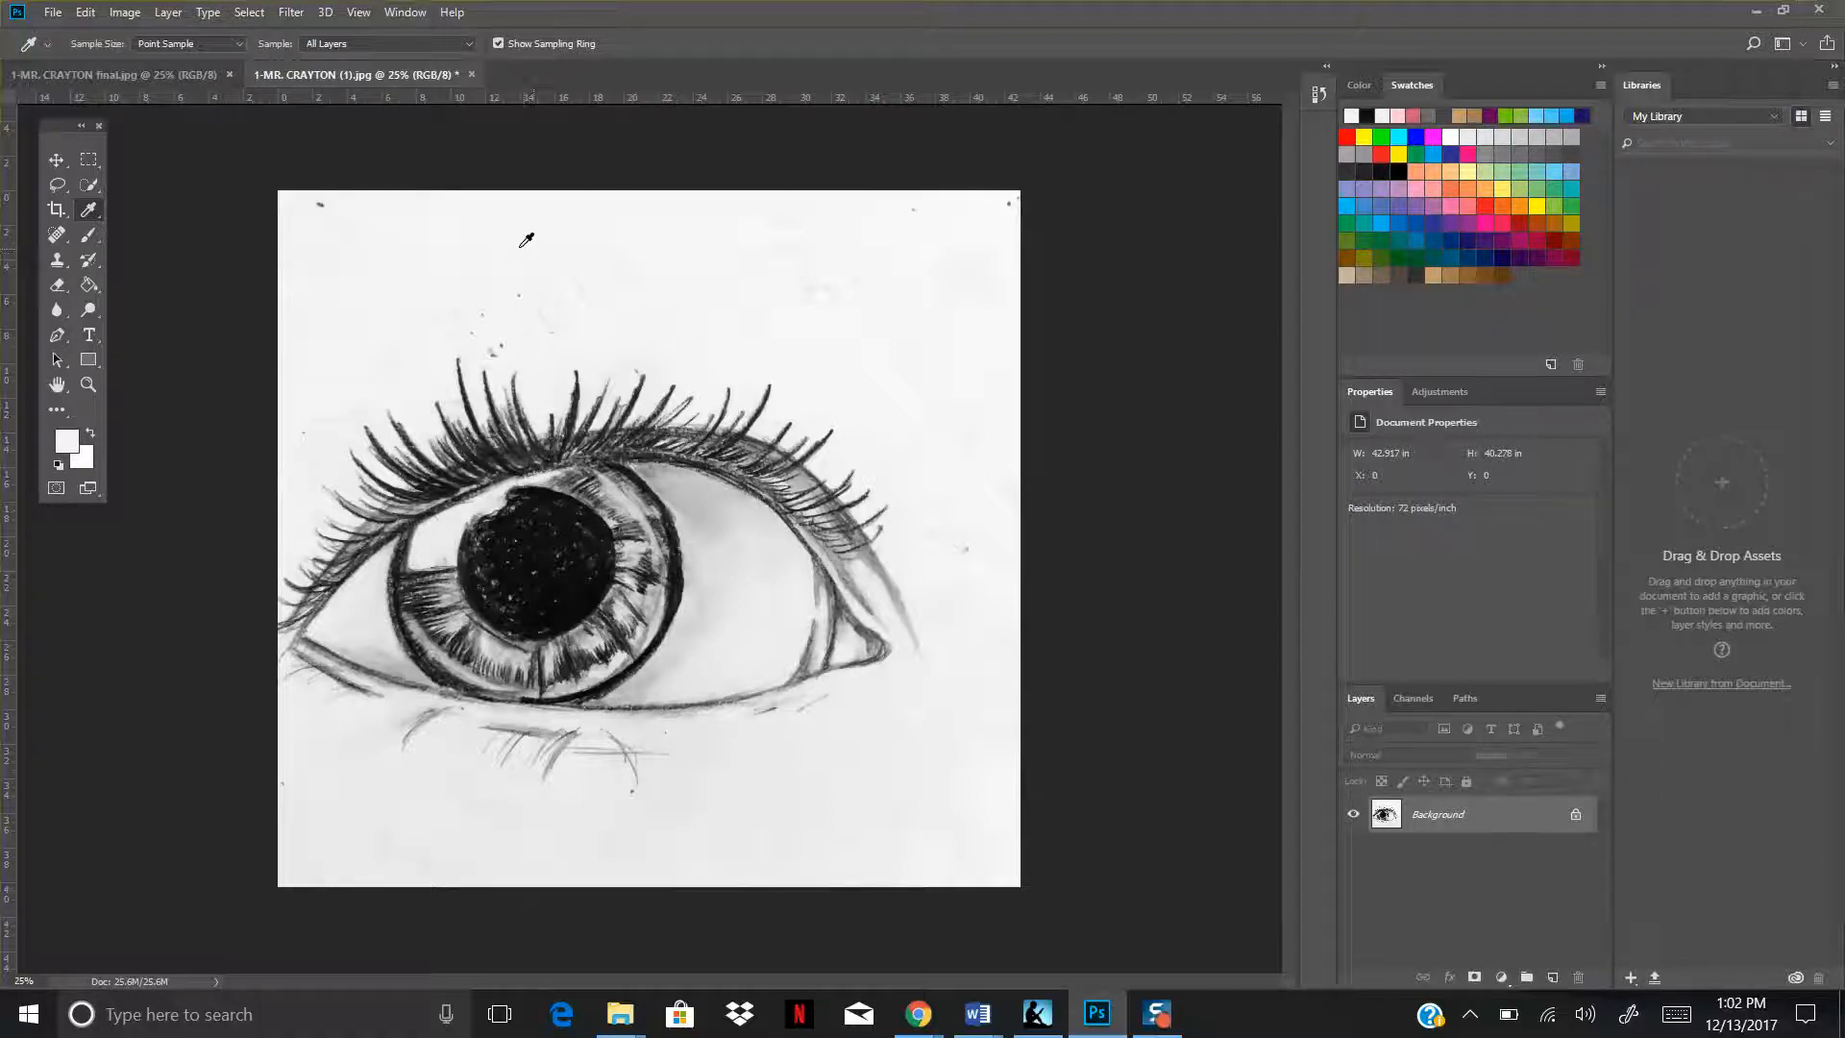
Paint over the specks and gray patches around the eye in the sampled off-white, using a soft brush over 400 px in size.
left_click(88, 238)
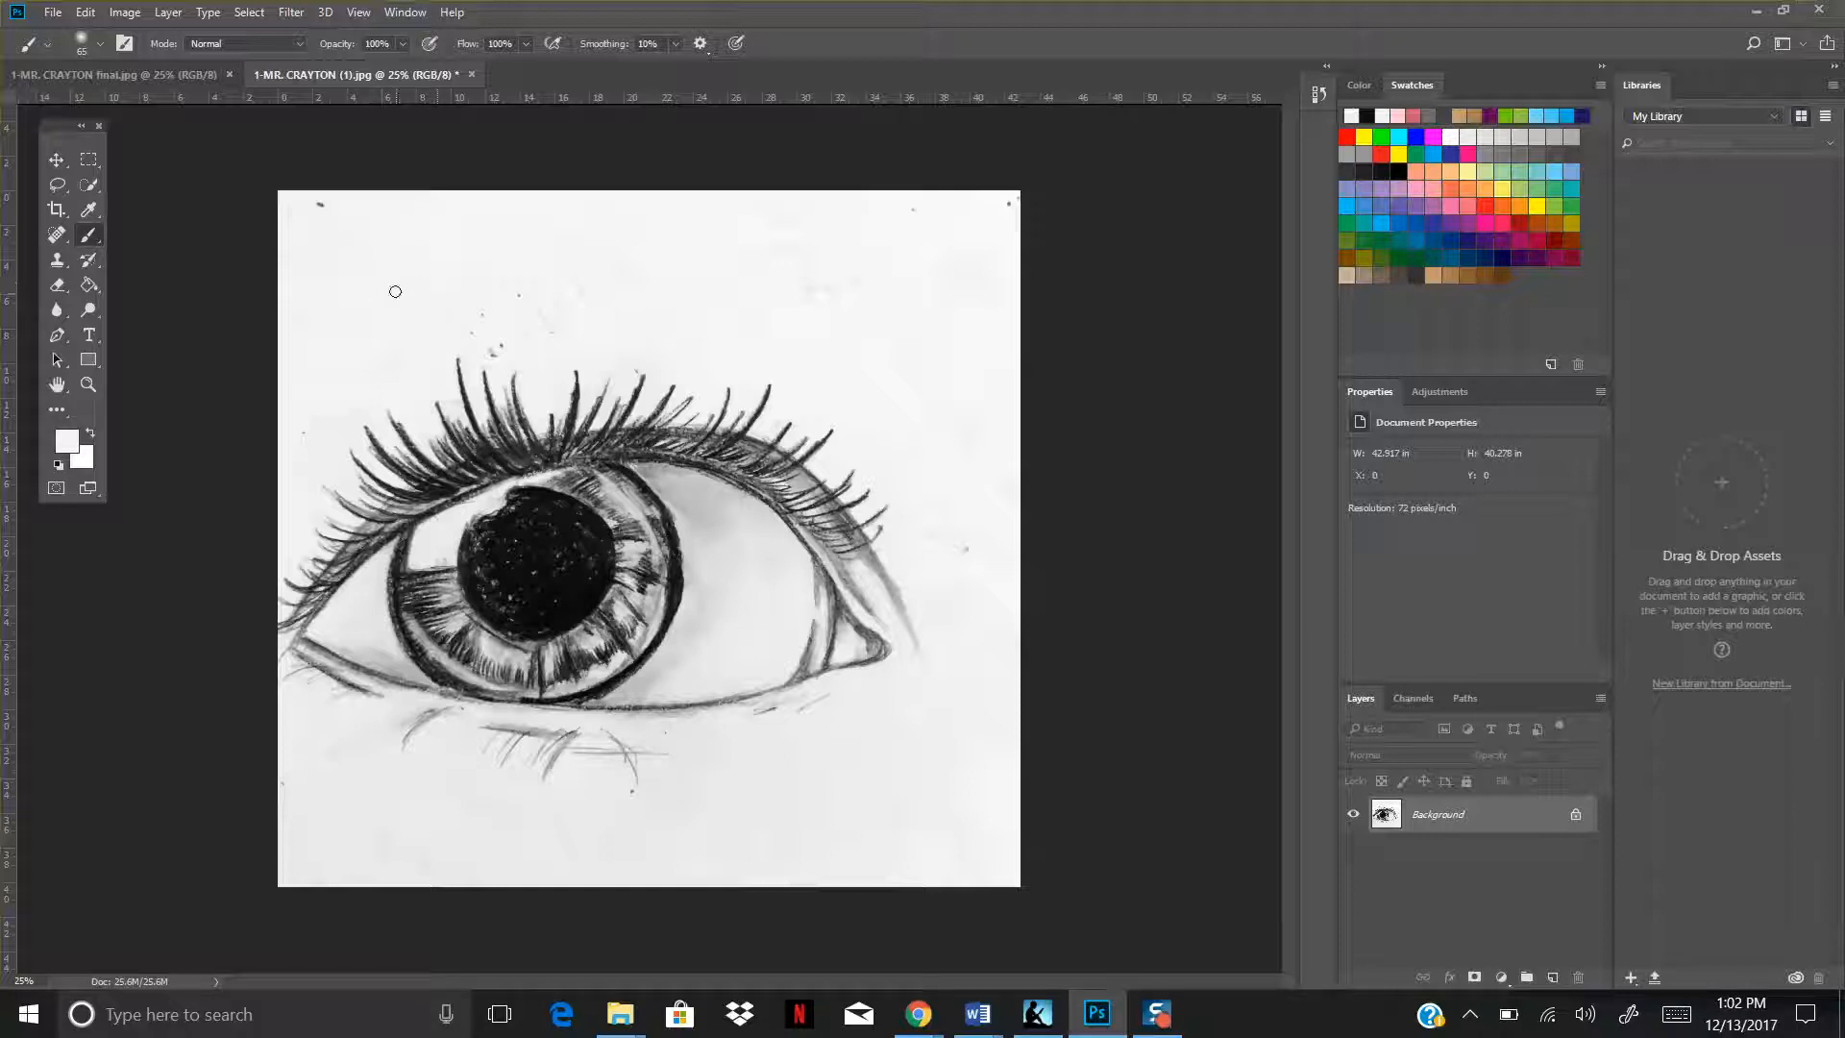
left_click(100, 43)
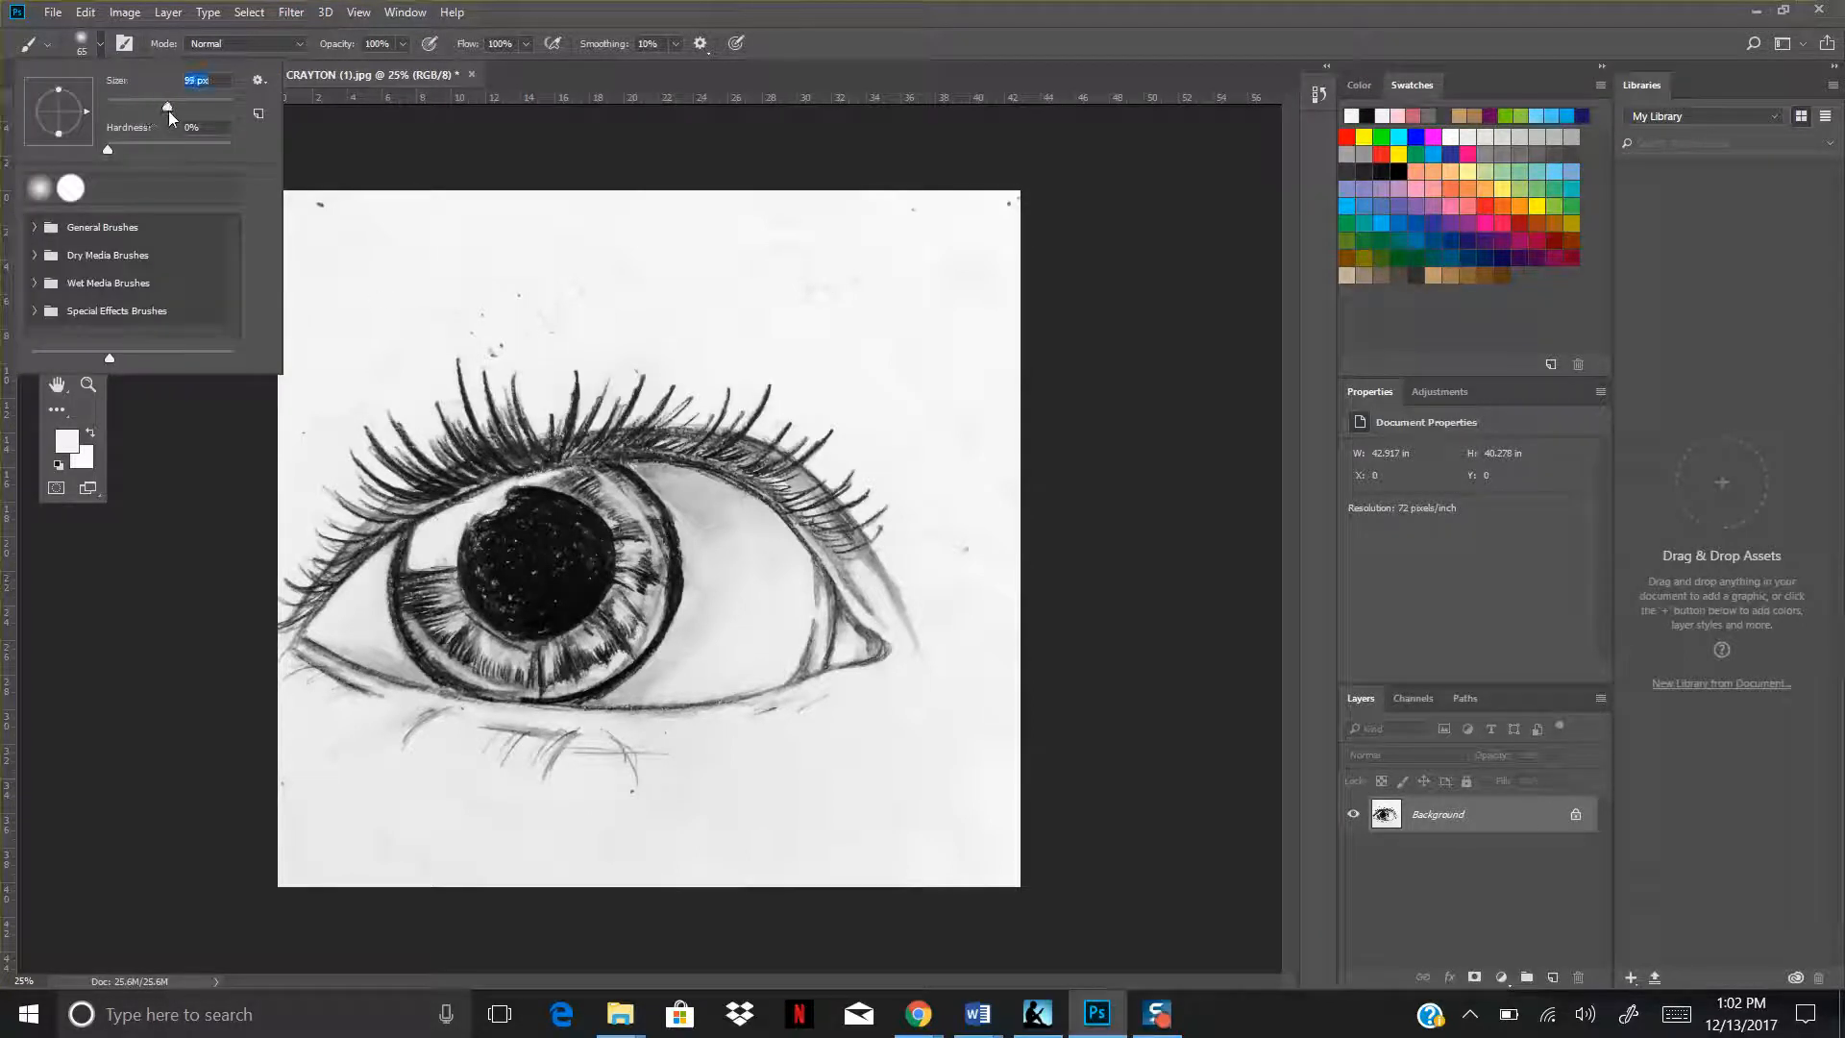
left_click_drag(169, 113, 176, 115)
left_click(354, 241)
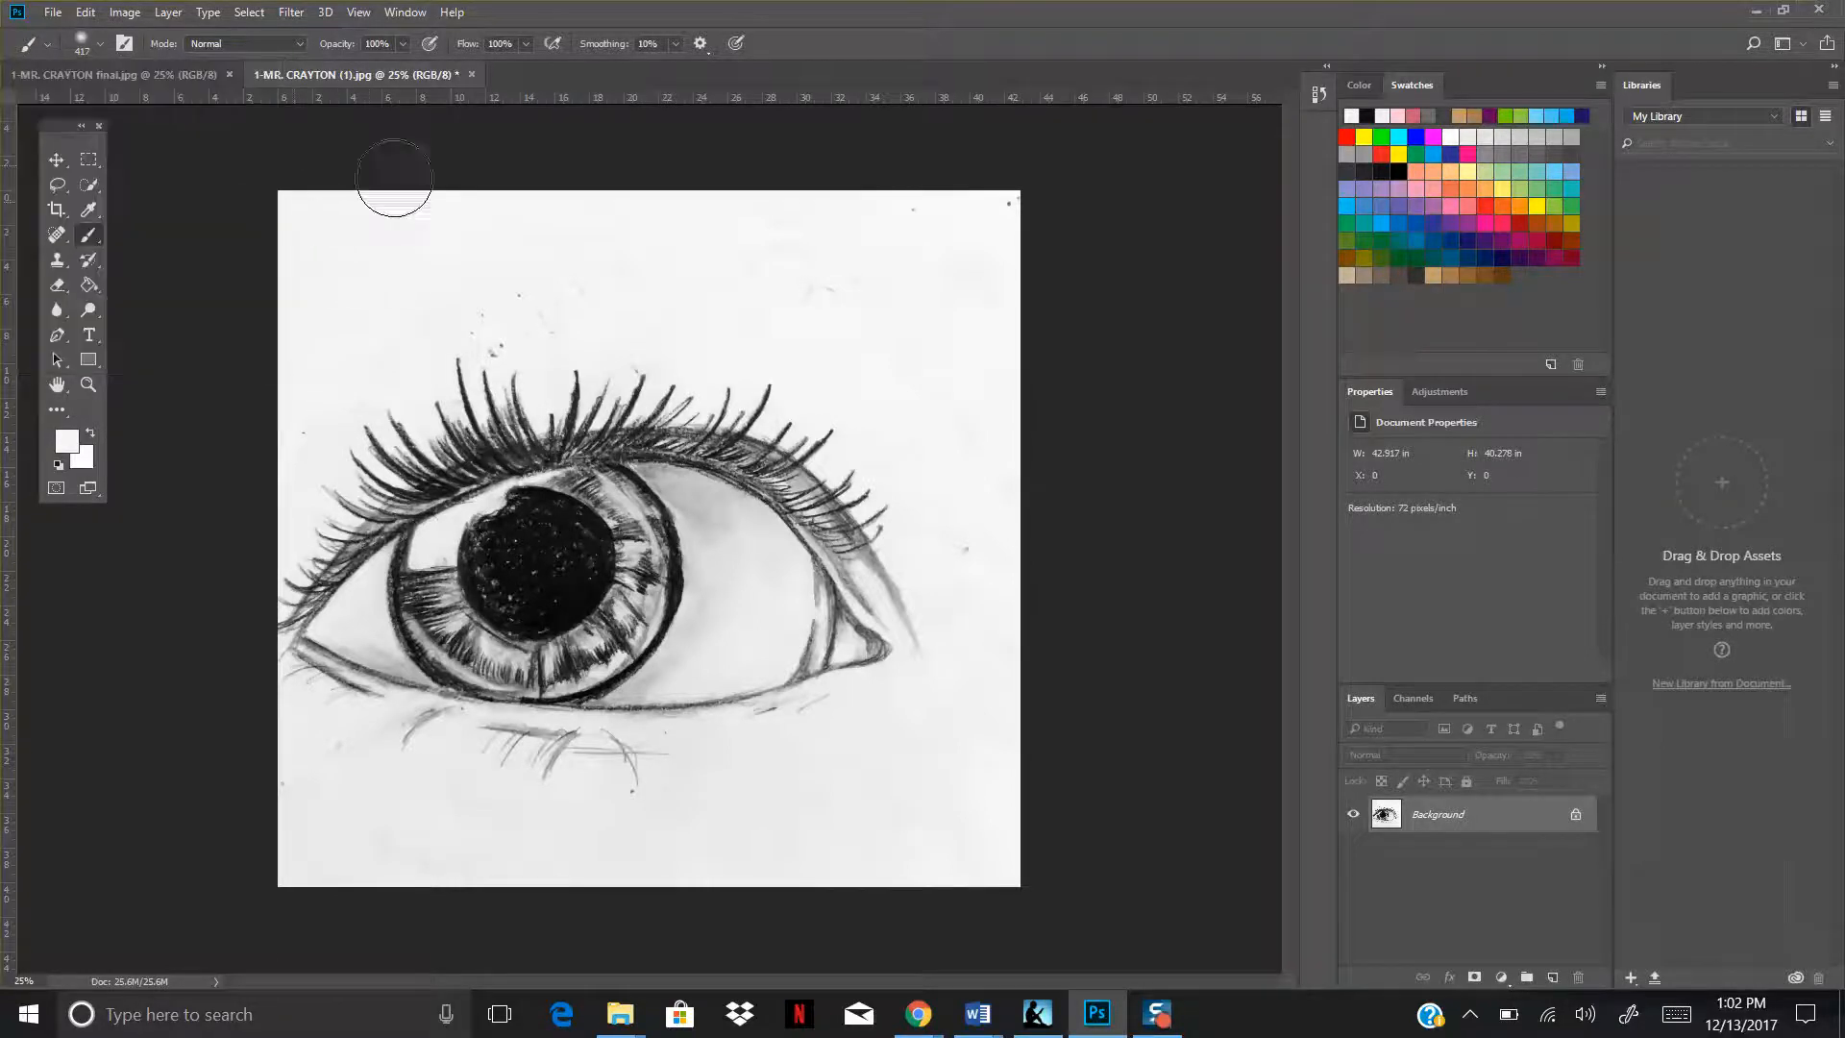
left_click_drag(467, 311, 573, 305)
mouse_move(868, 227)
left_mouse_down()
mouse_move(1009, 215)
mouse_move(1008, 252)
left_mouse_up()
left_click_drag(967, 565, 962, 555)
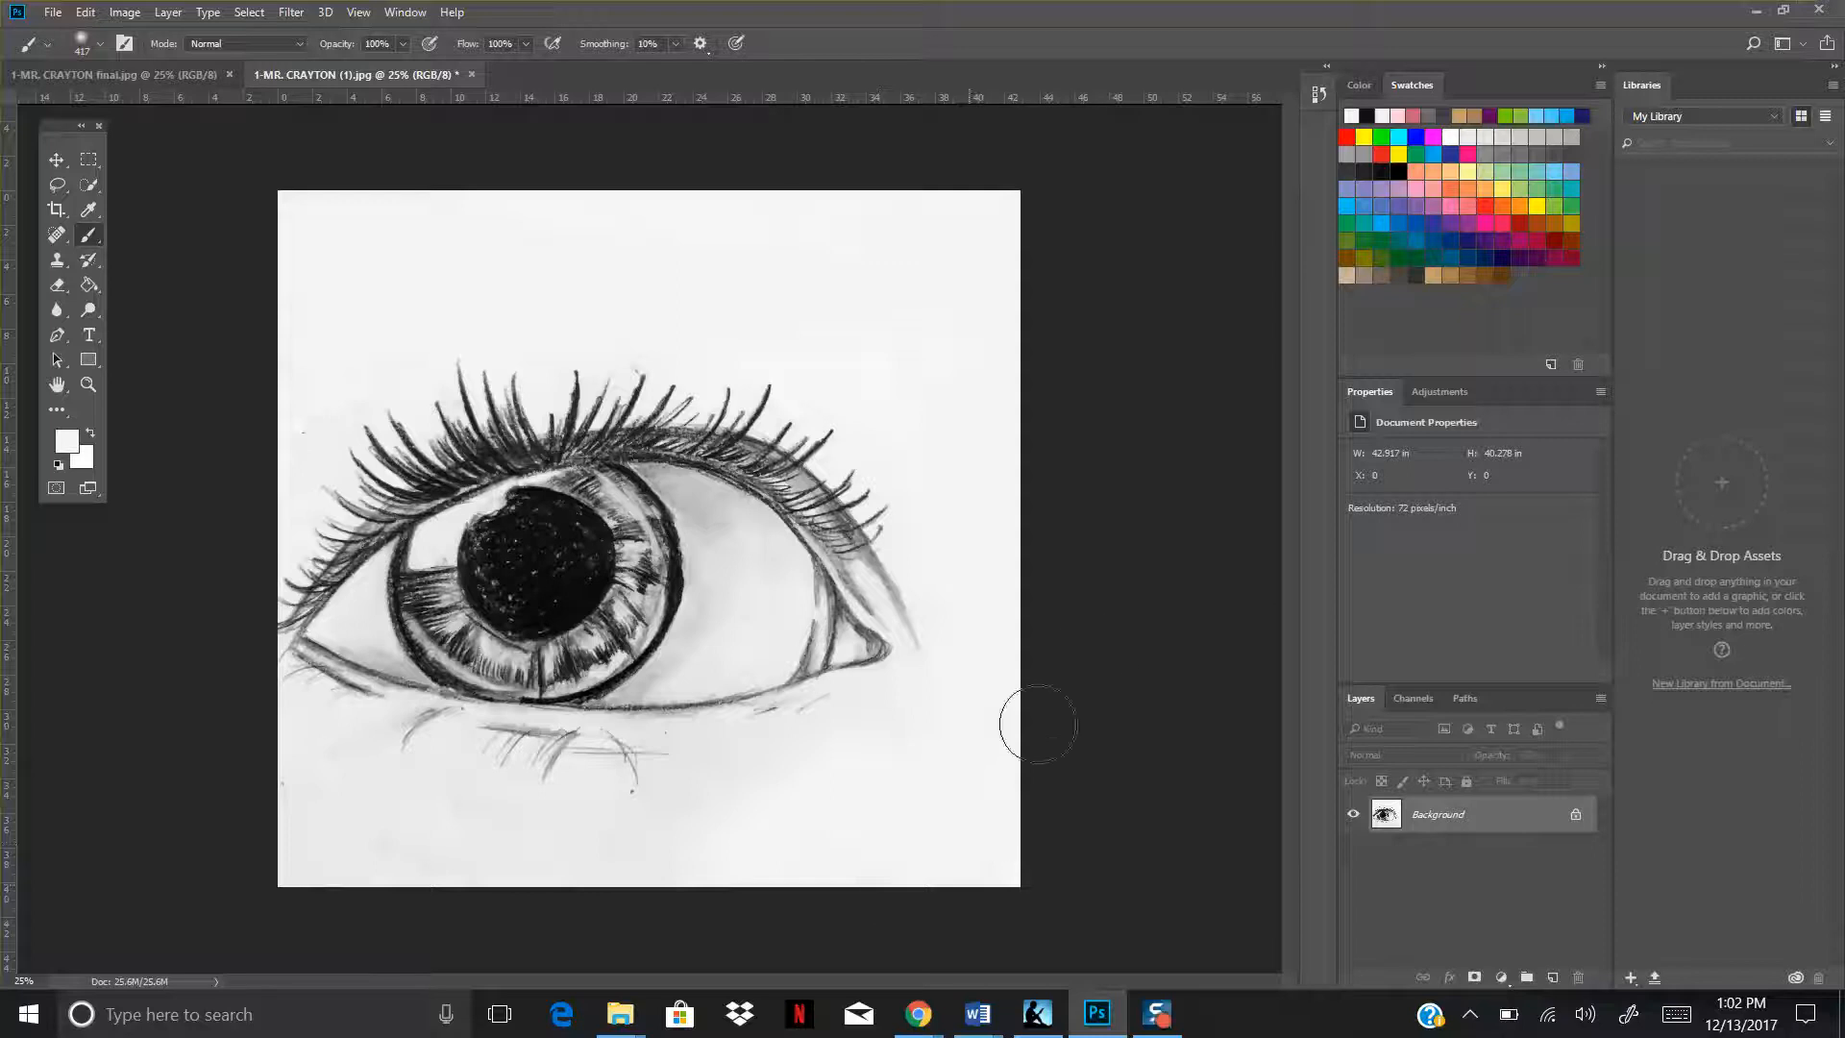
mouse_move(305, 340)
left_mouse_down()
mouse_move(272, 437)
mouse_move(363, 352)
left_mouse_up()
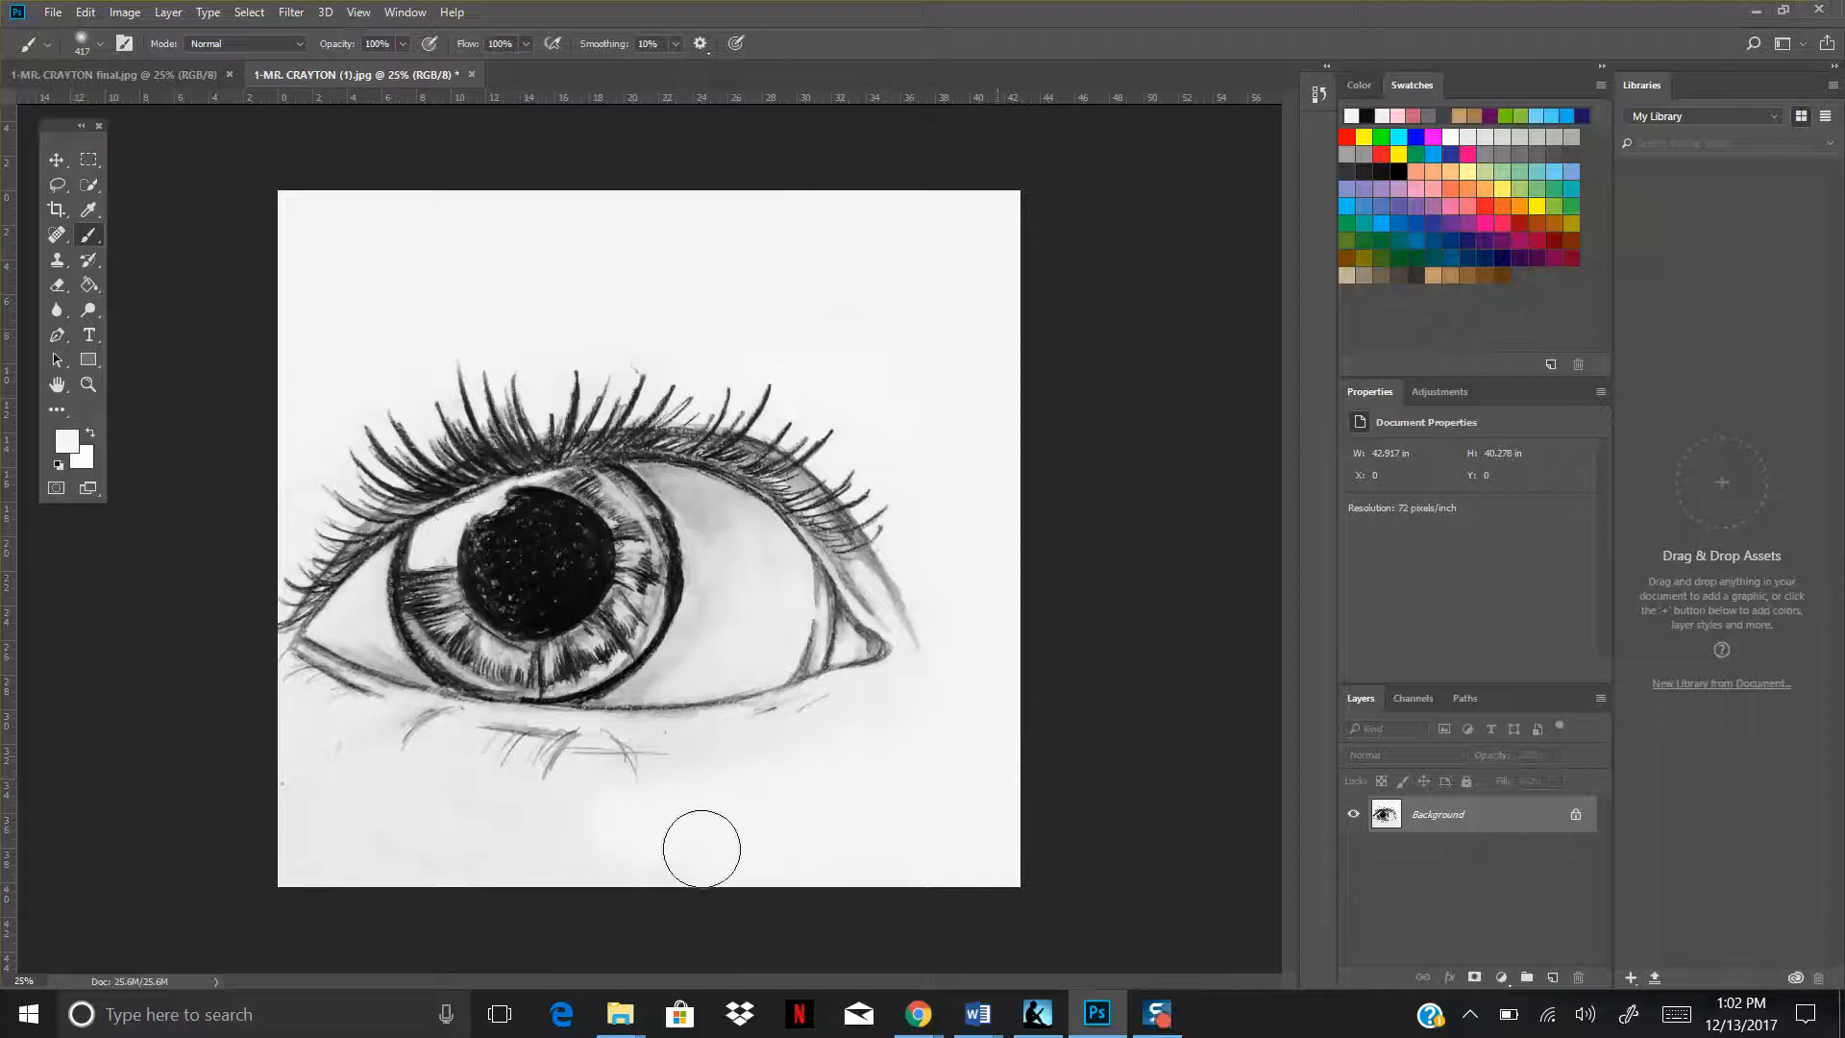
mouse_move(451, 817)
left_mouse_down()
mouse_move(272, 819)
mouse_move(271, 836)
mouse_move(282, 784)
mouse_move(318, 853)
mouse_move(754, 880)
mouse_move(428, 850)
mouse_move(355, 800)
mouse_move(362, 750)
mouse_move(352, 775)
mouse_move(405, 864)
left_mouse_up()
mouse_move(609, 864)
left_mouse_down()
mouse_move(599, 848)
mouse_move(704, 846)
left_mouse_up()
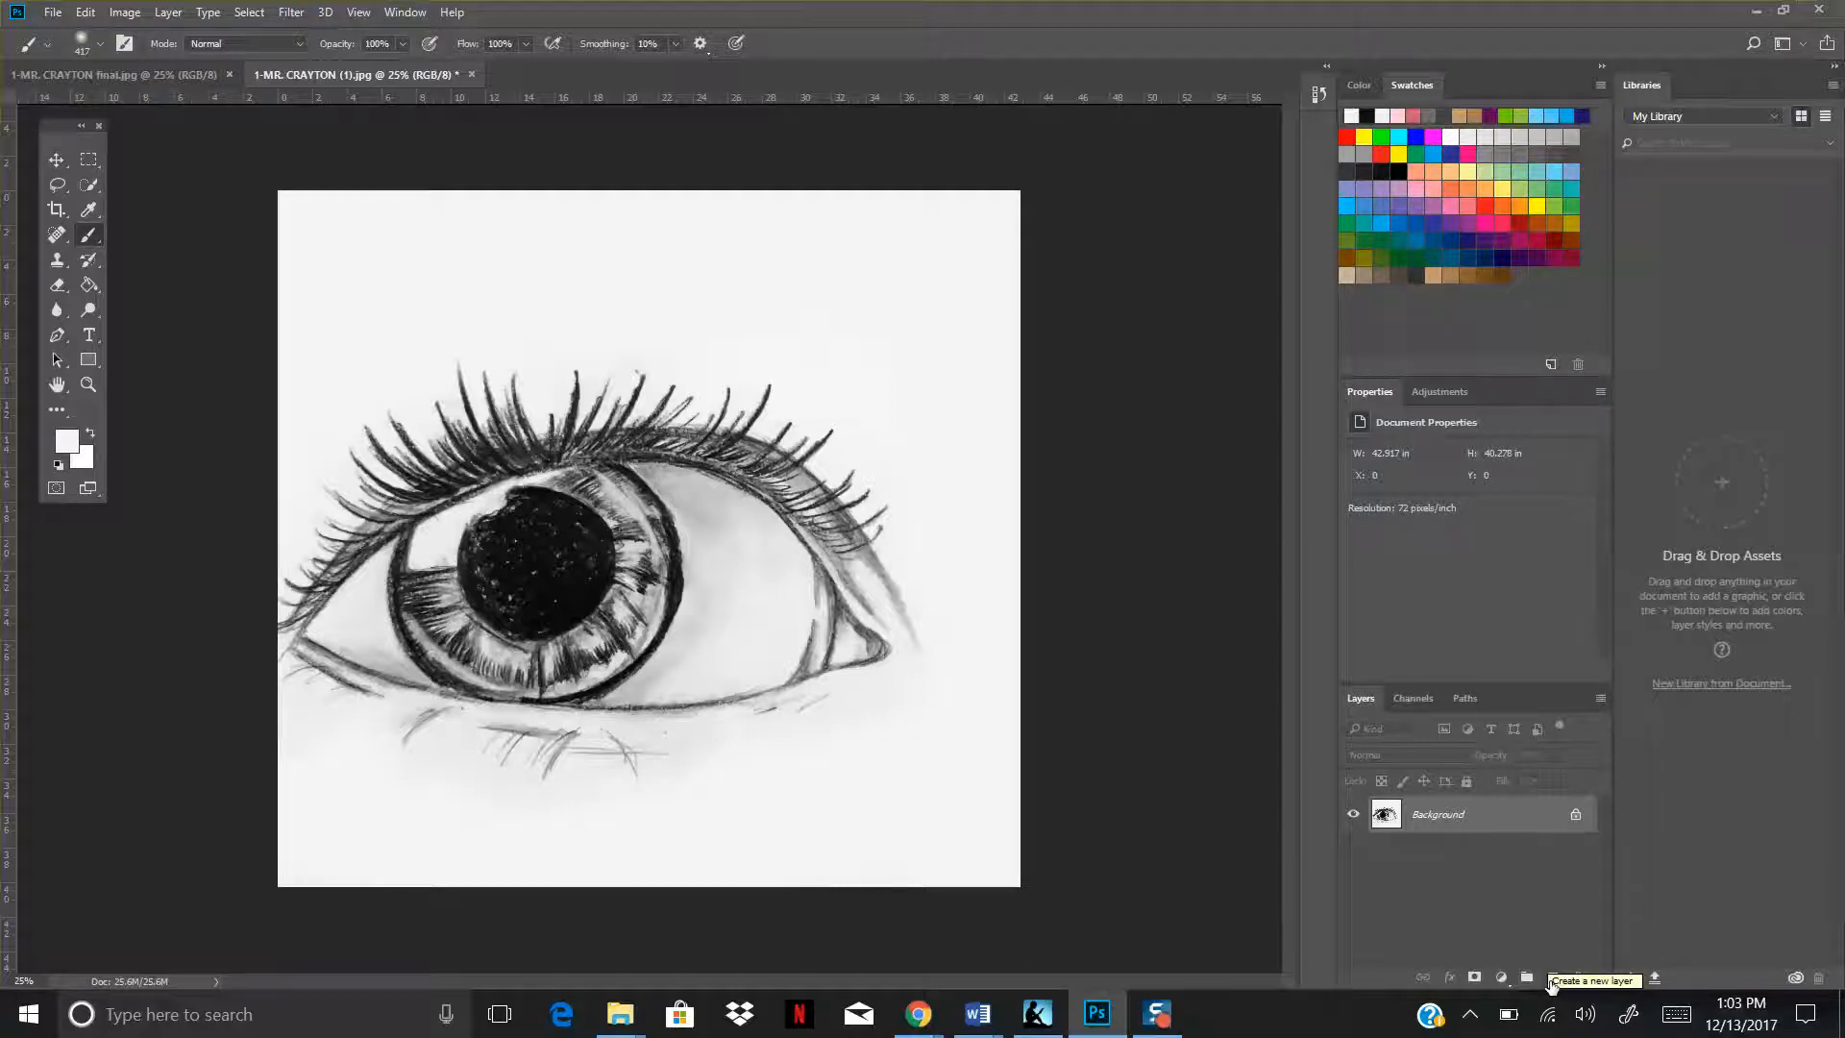
Add a new layer and set up the Type tool with the Rockwell Italic font at 72 pt.
left_click(1552, 977)
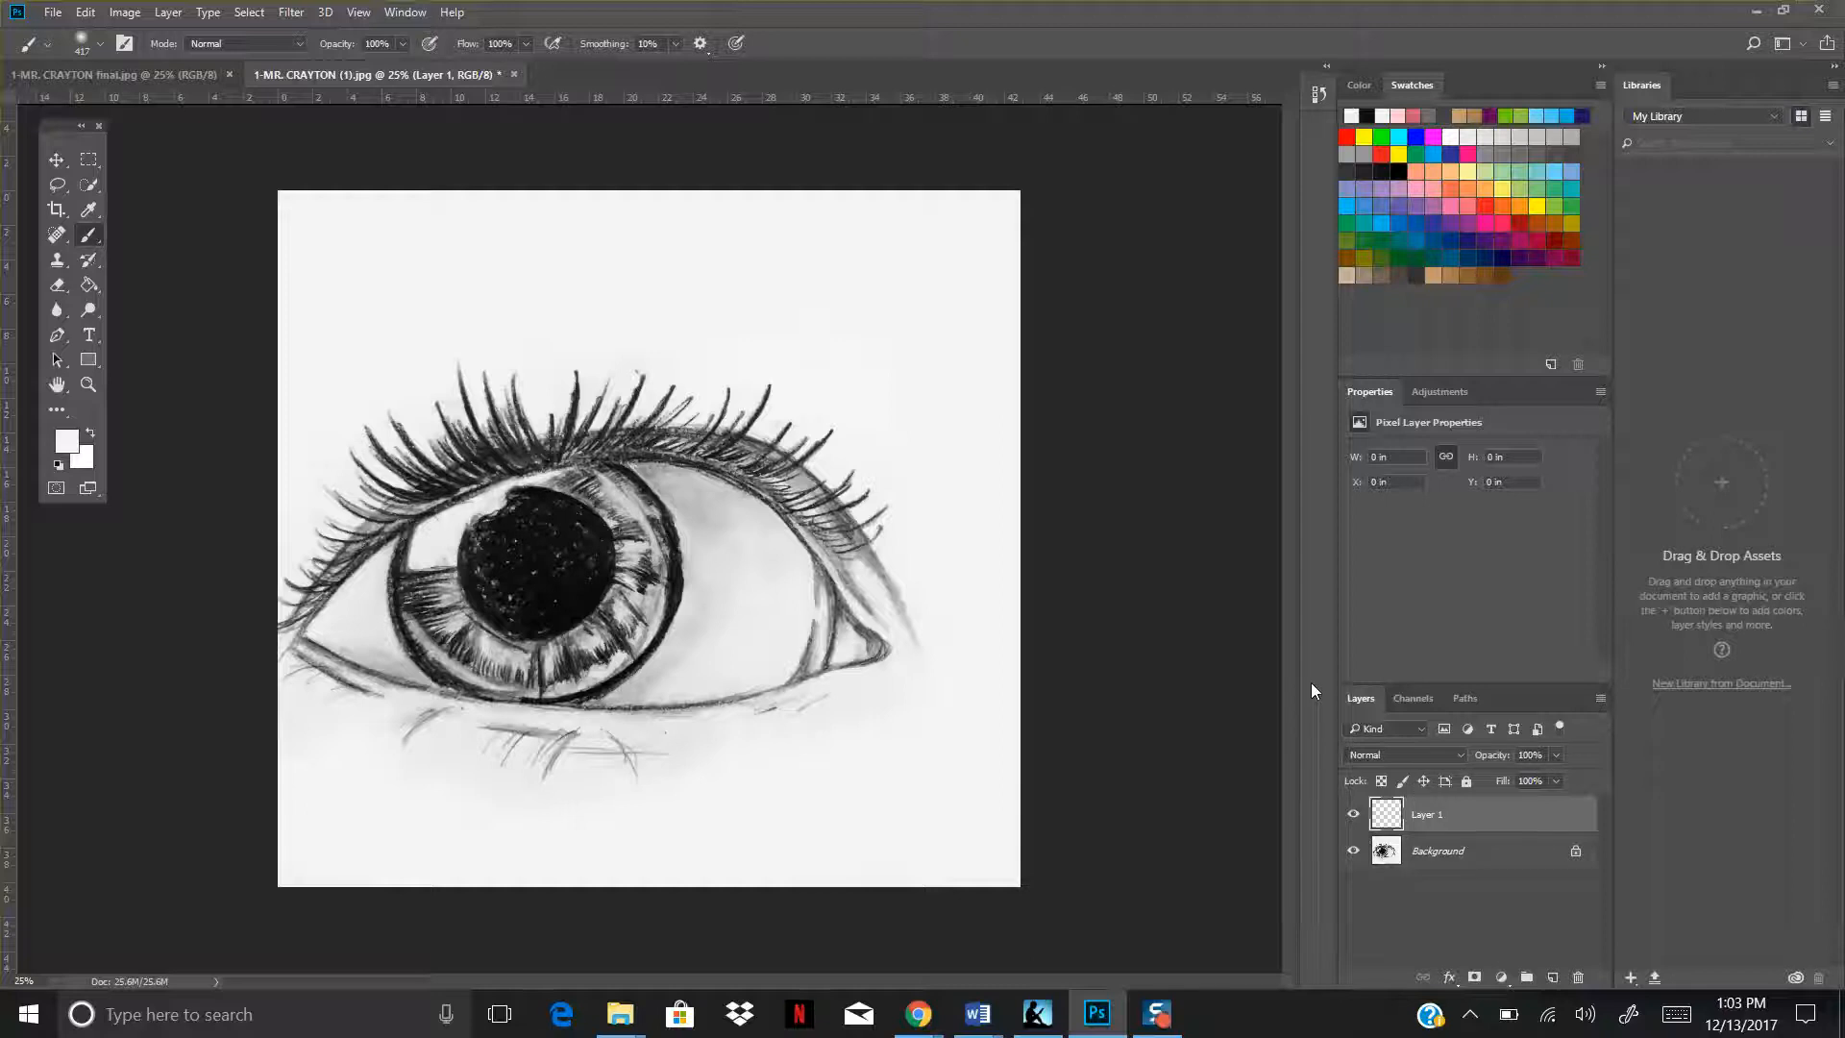
left_click(89, 335)
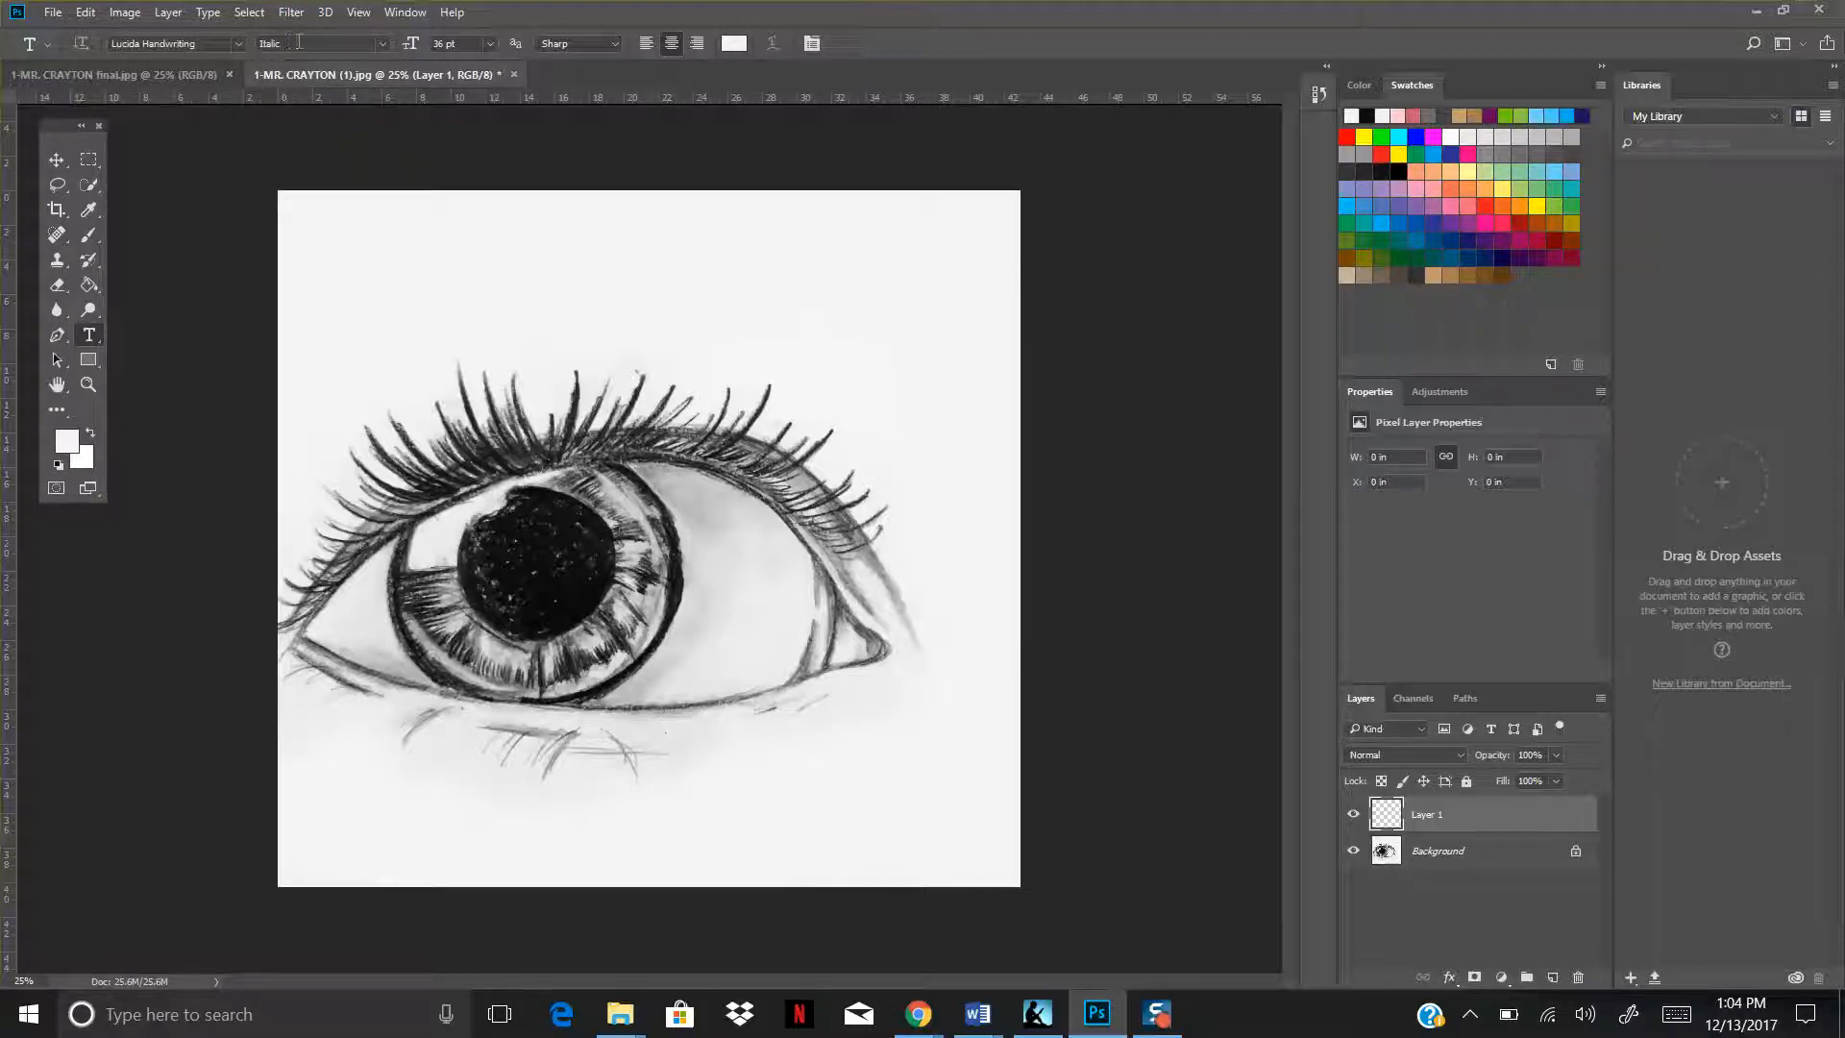
left_click(239, 43)
left_click_drag(473, 303, 475, 500)
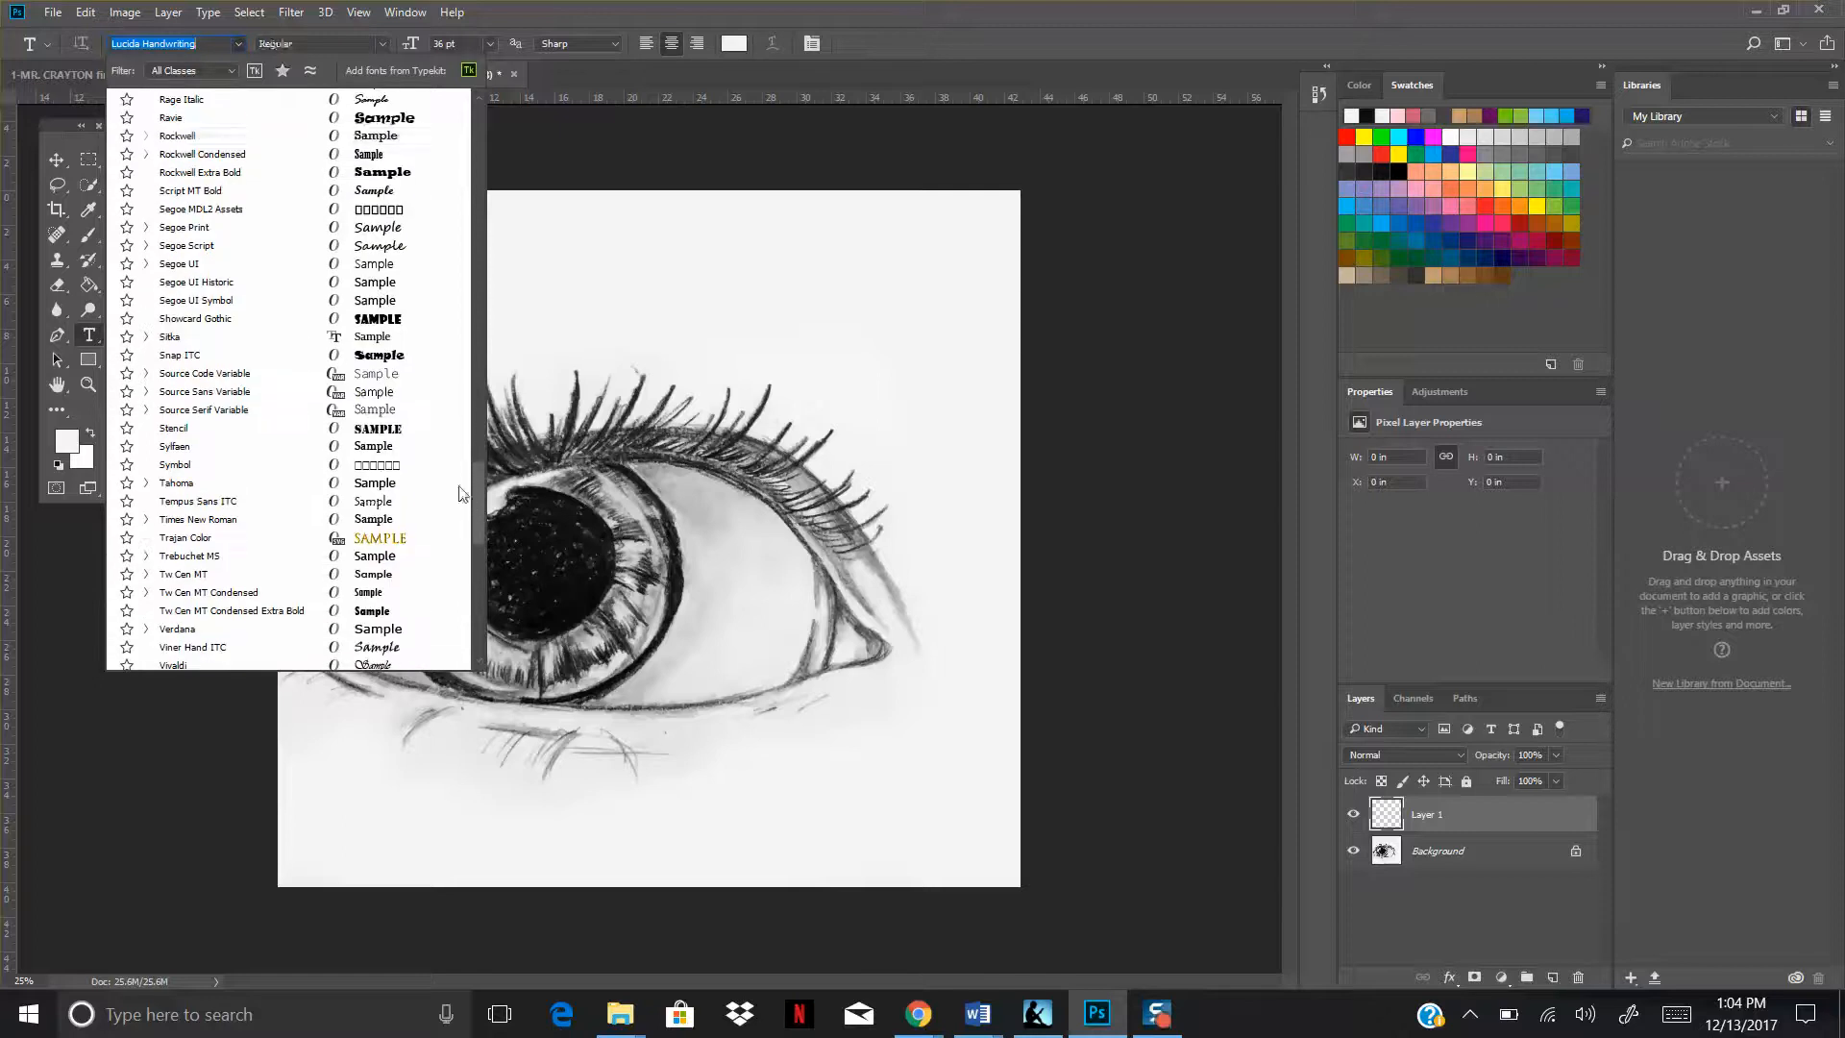
left_click(381, 44)
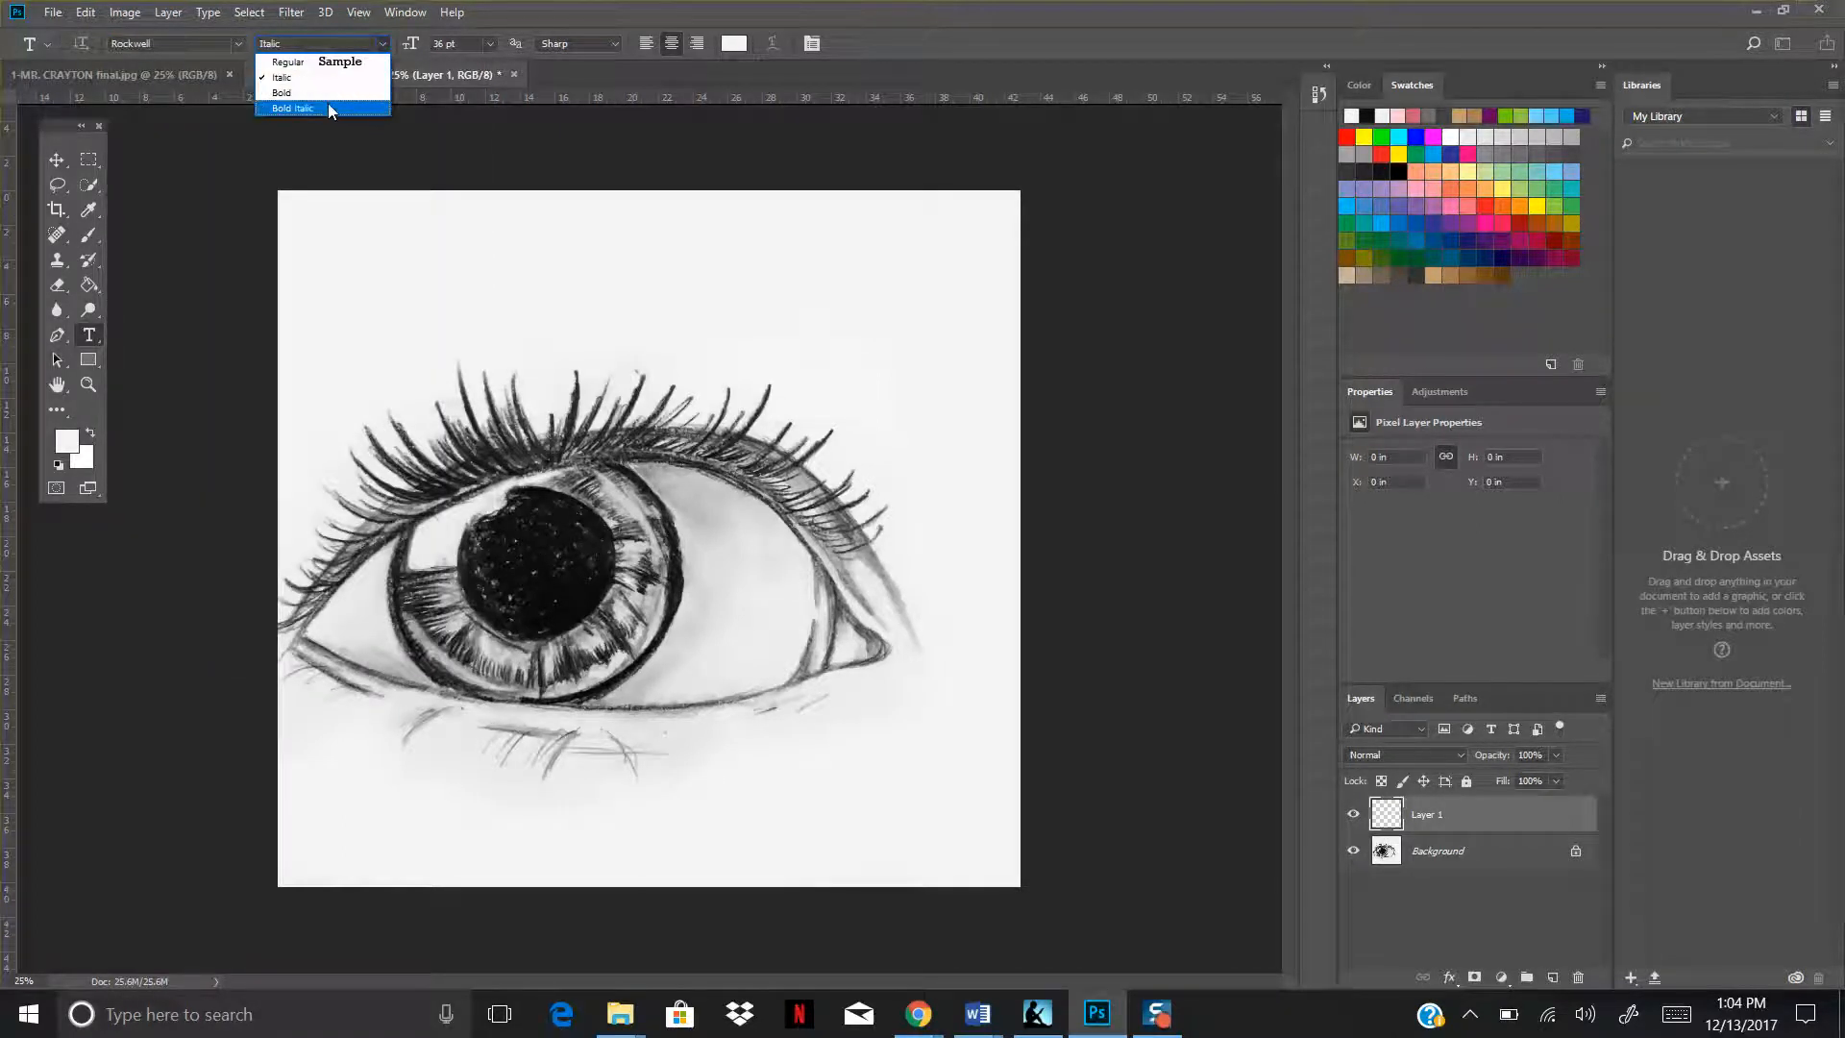
left_click(492, 42)
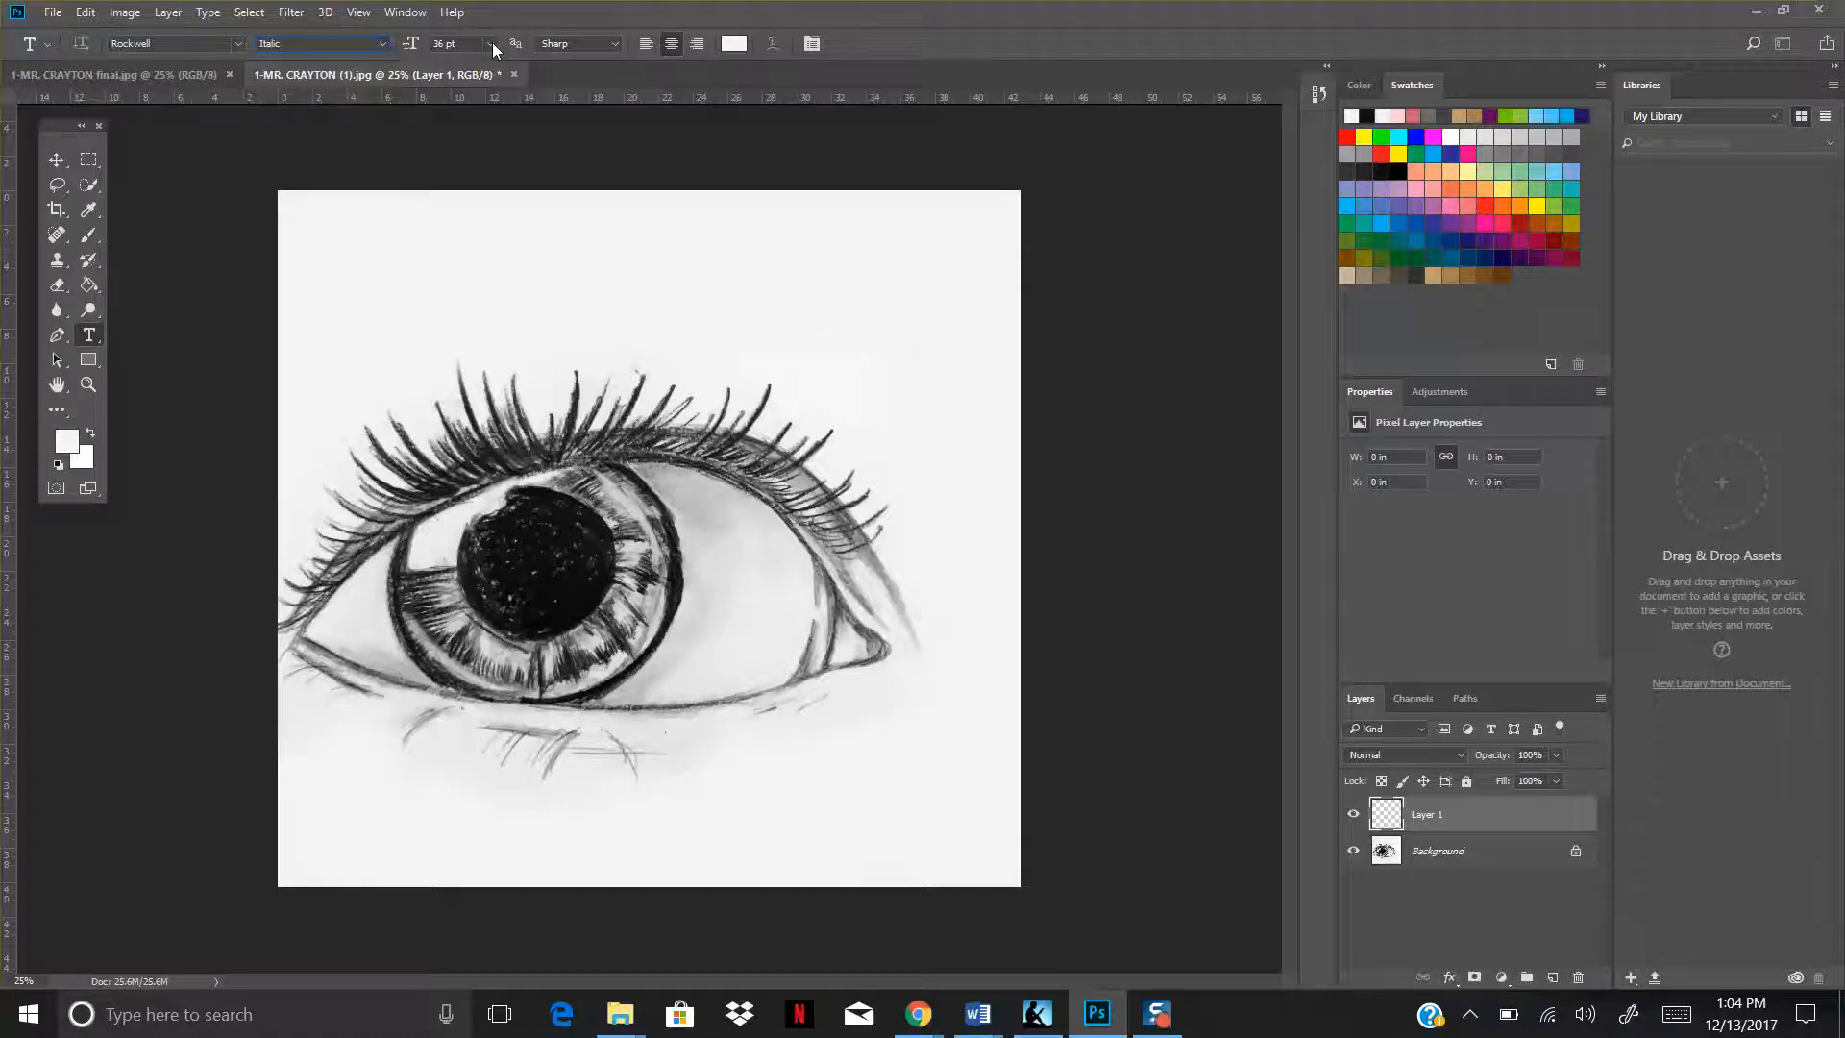
left_click(492, 43)
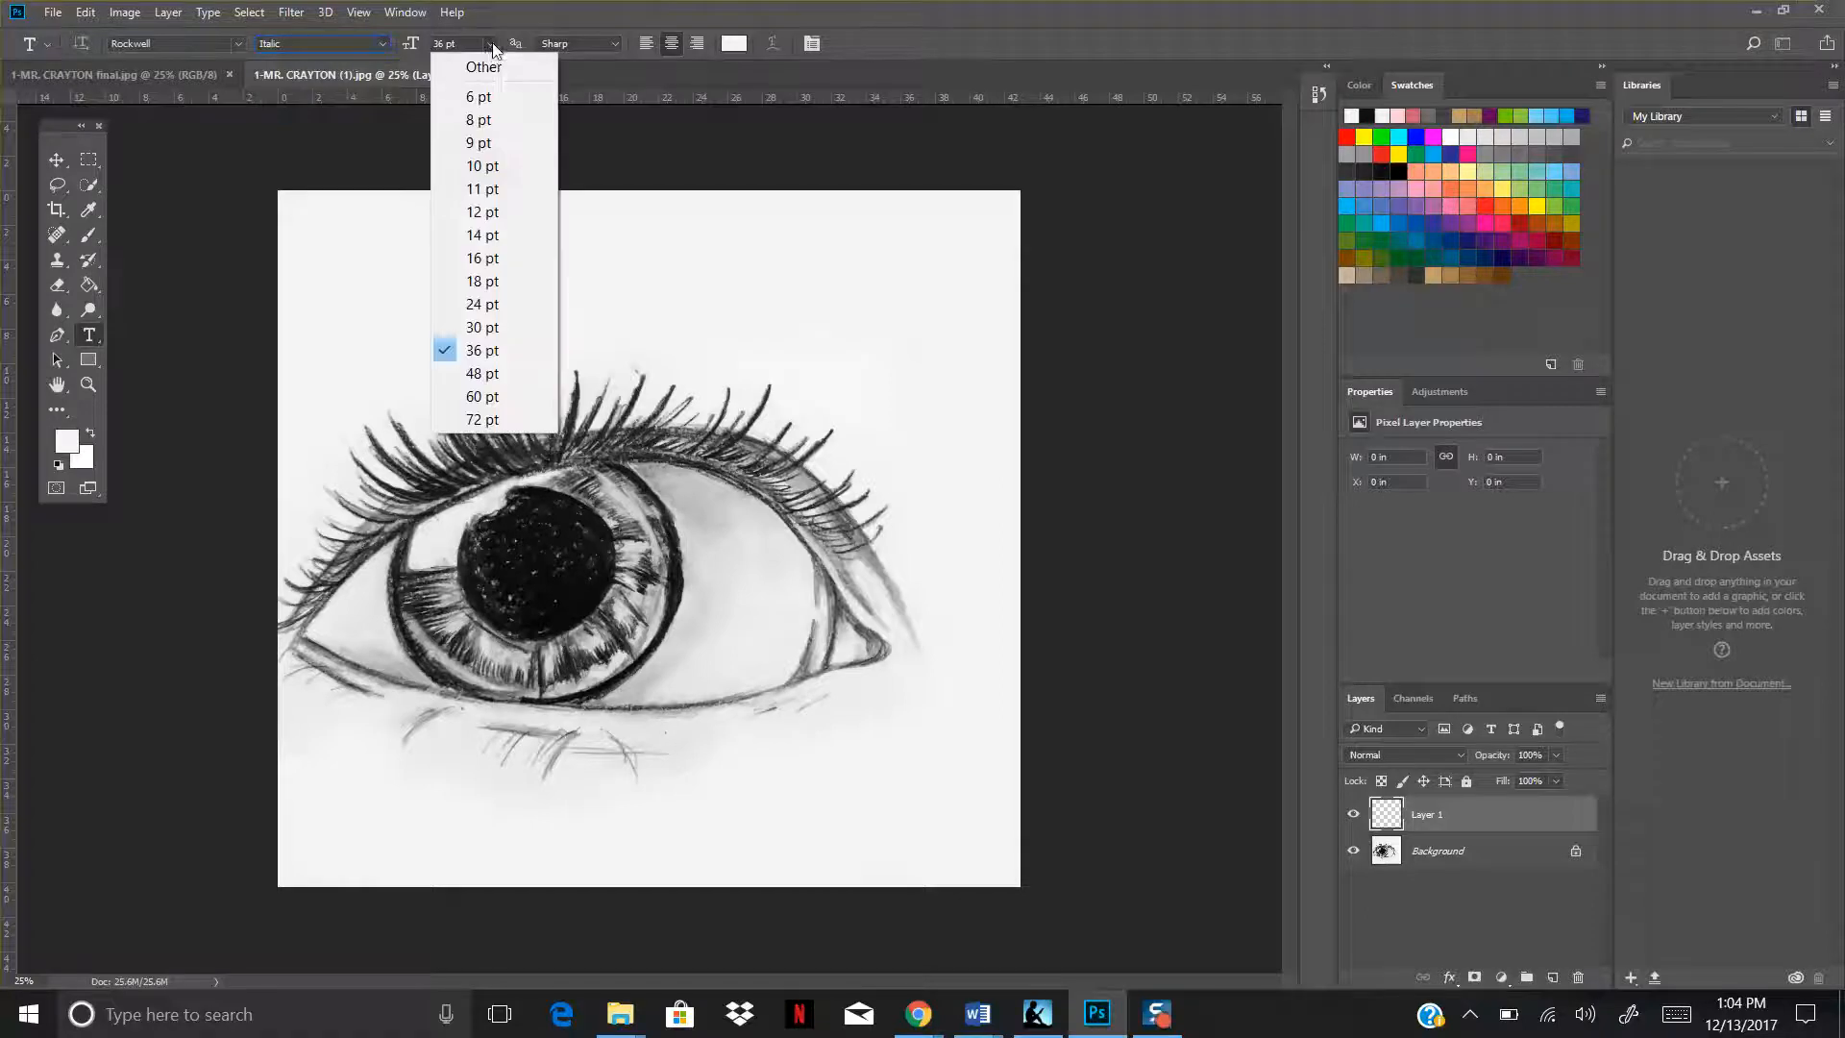
left_click(478, 419)
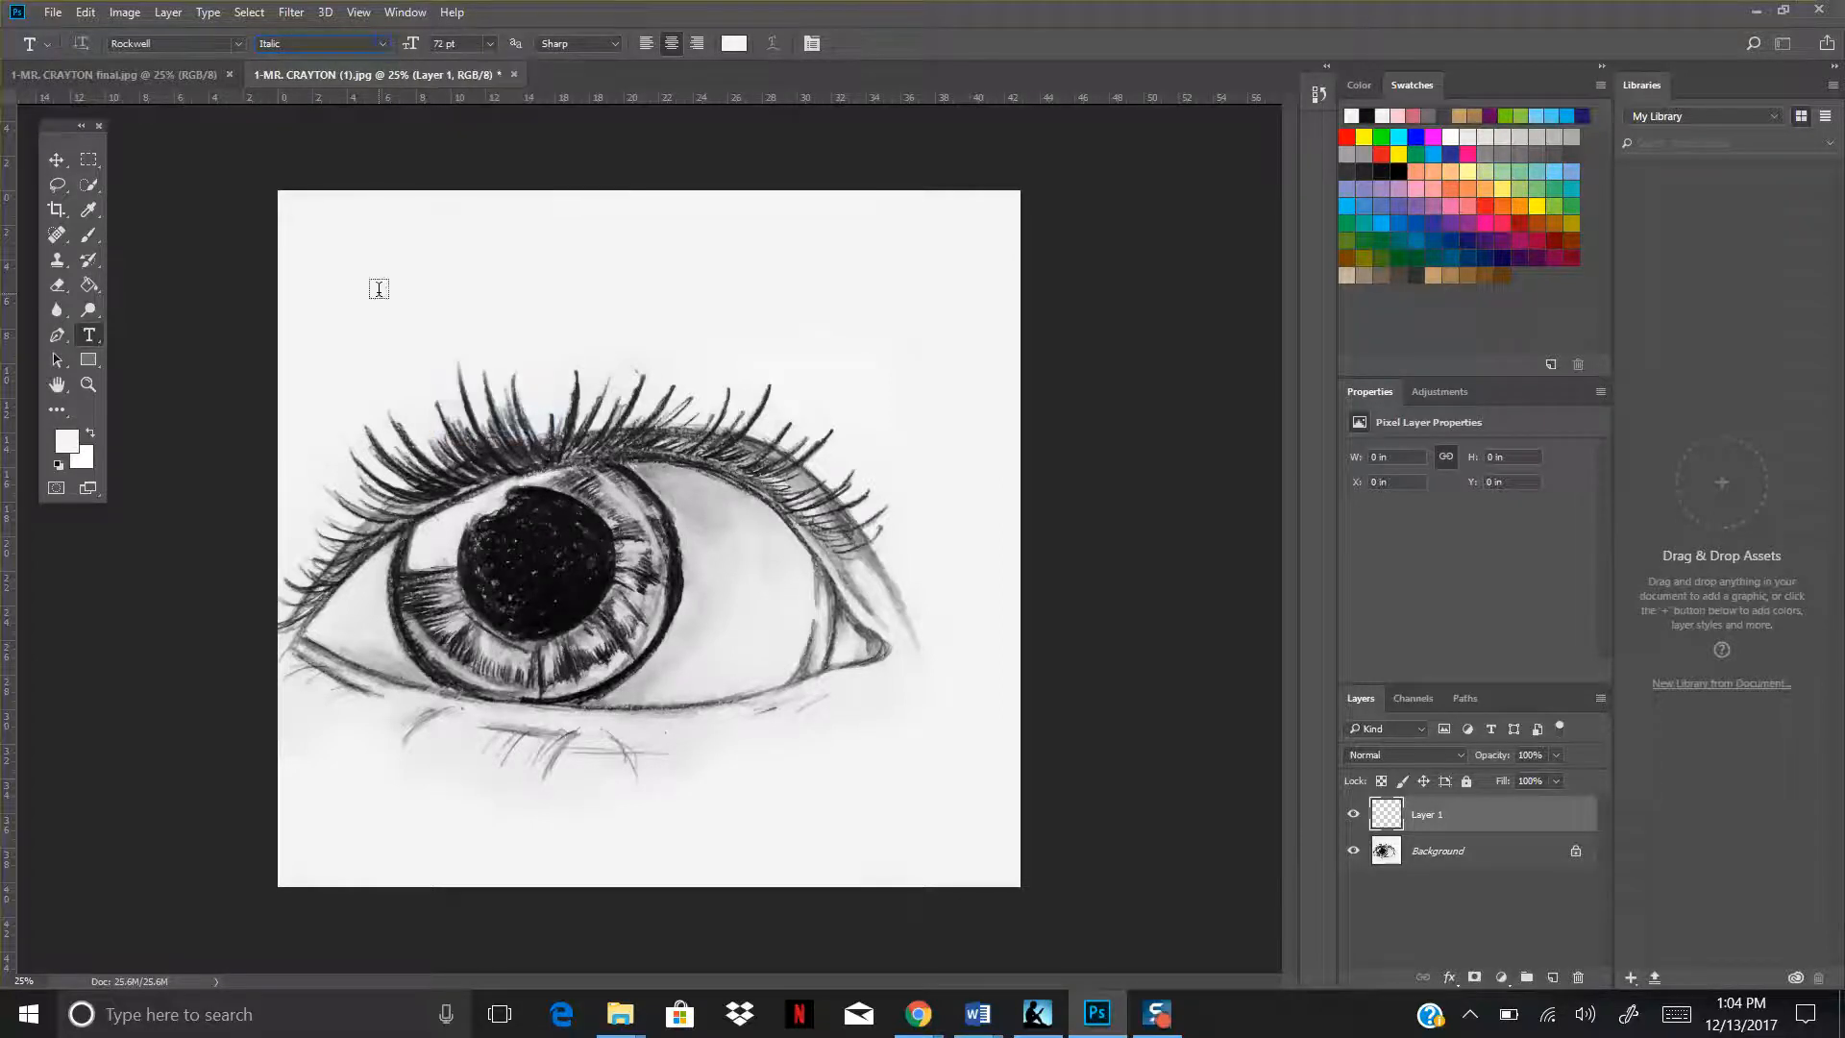
Add a black text line reading "LUCIOUS LASHES" in the blank area above the lashes at the inner left of the drawing.
left_click(376, 290)
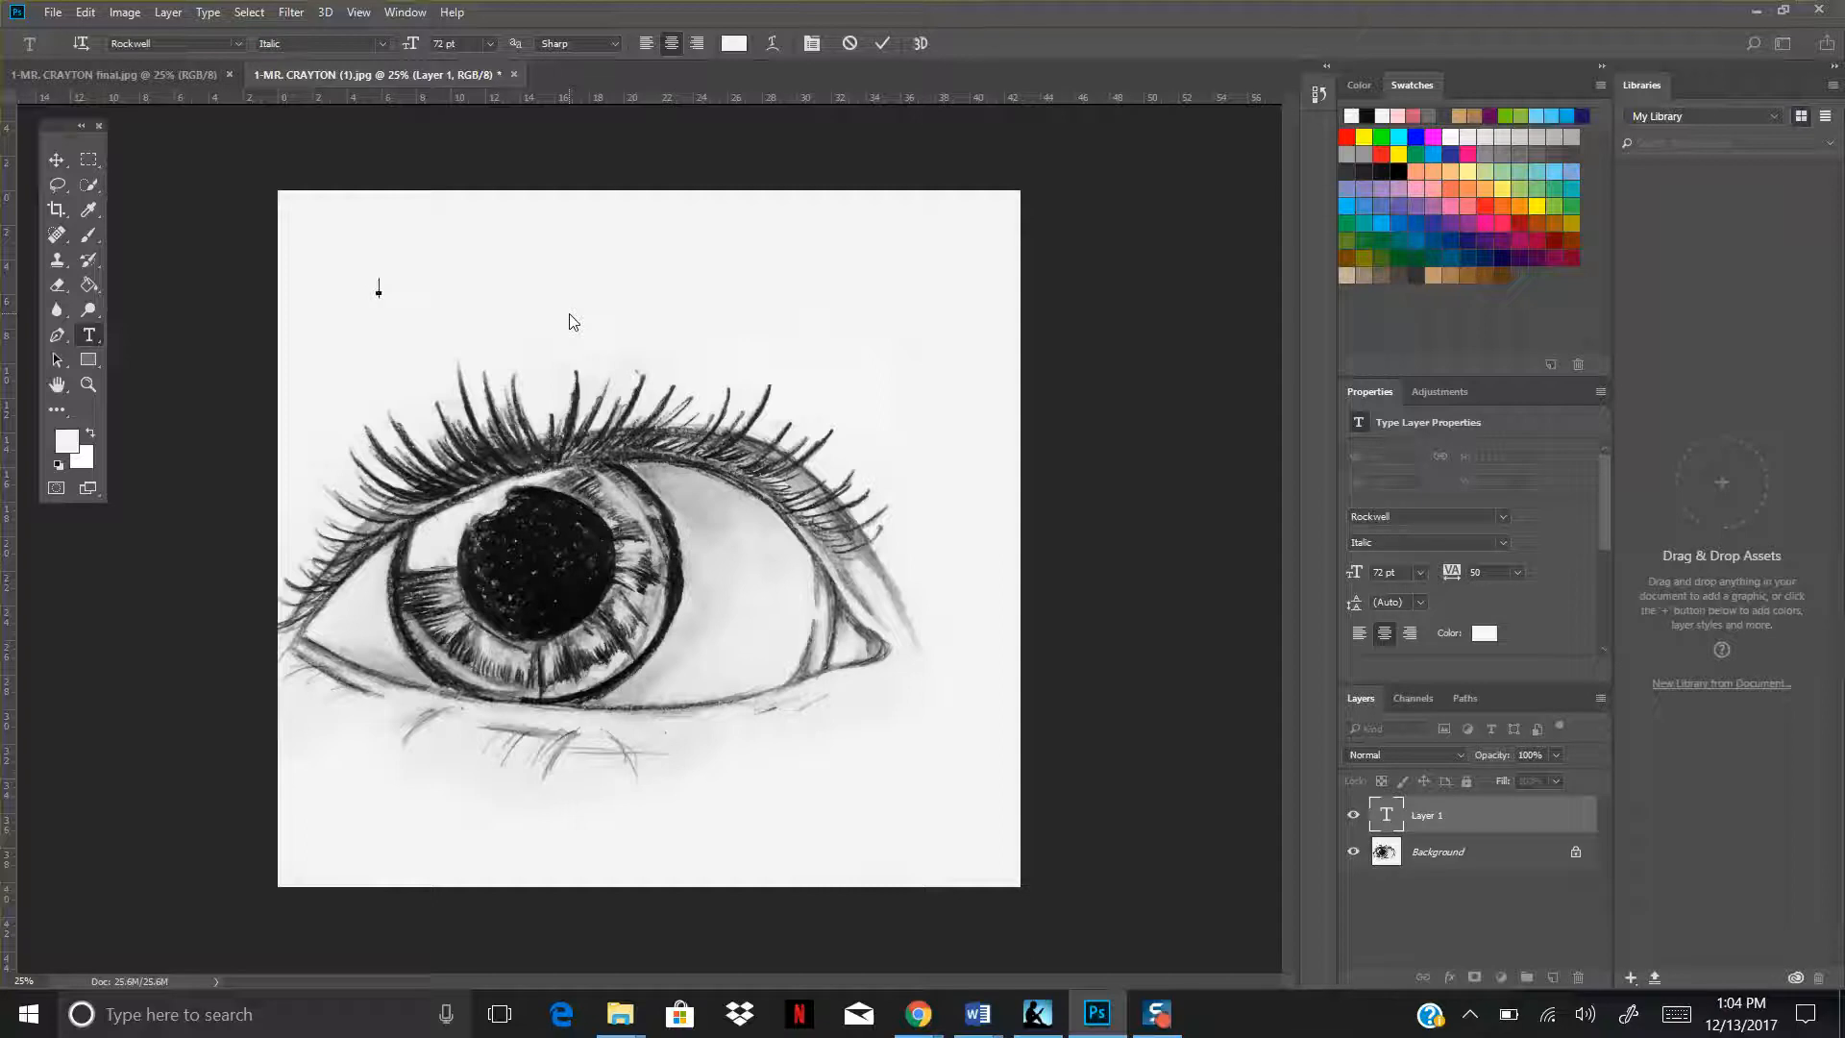
type("The eyes")
key("BackSpace")
key("BackSpace")
key("BackSpace")
key("BackSpace")
left_click(1400, 169)
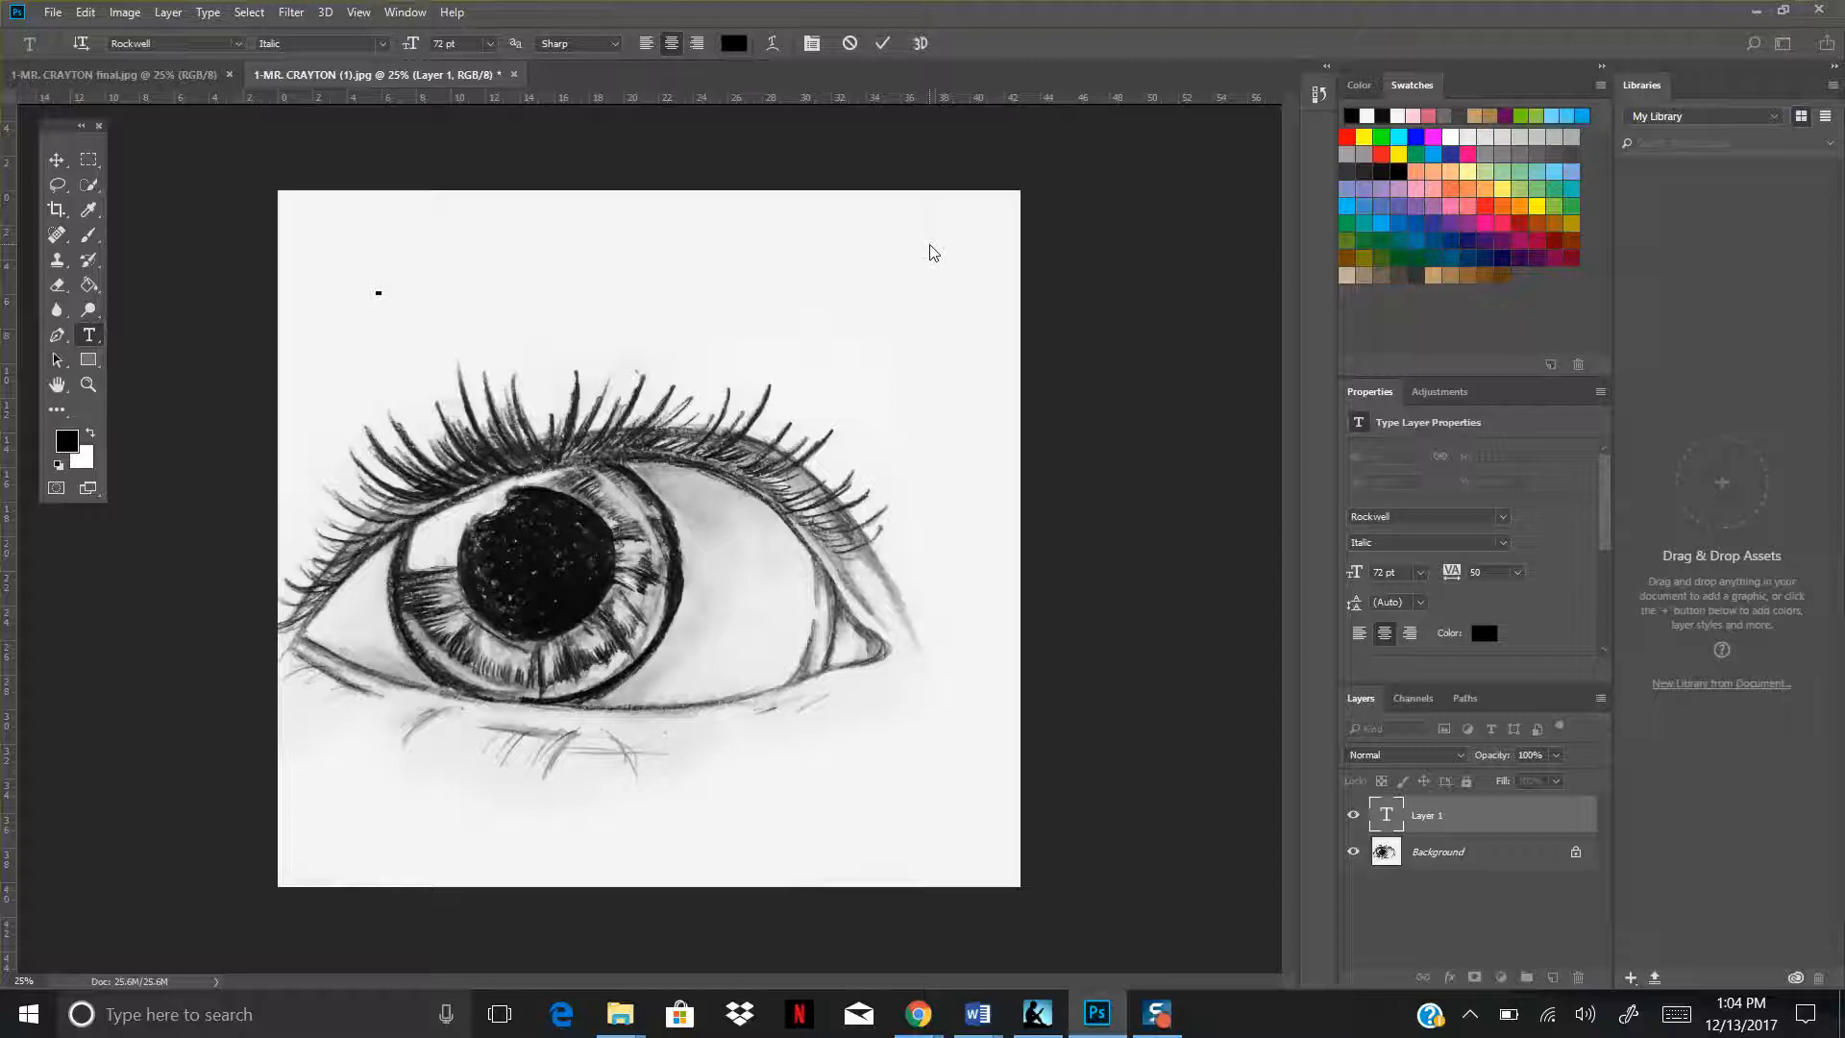
type("LUCIOUS")
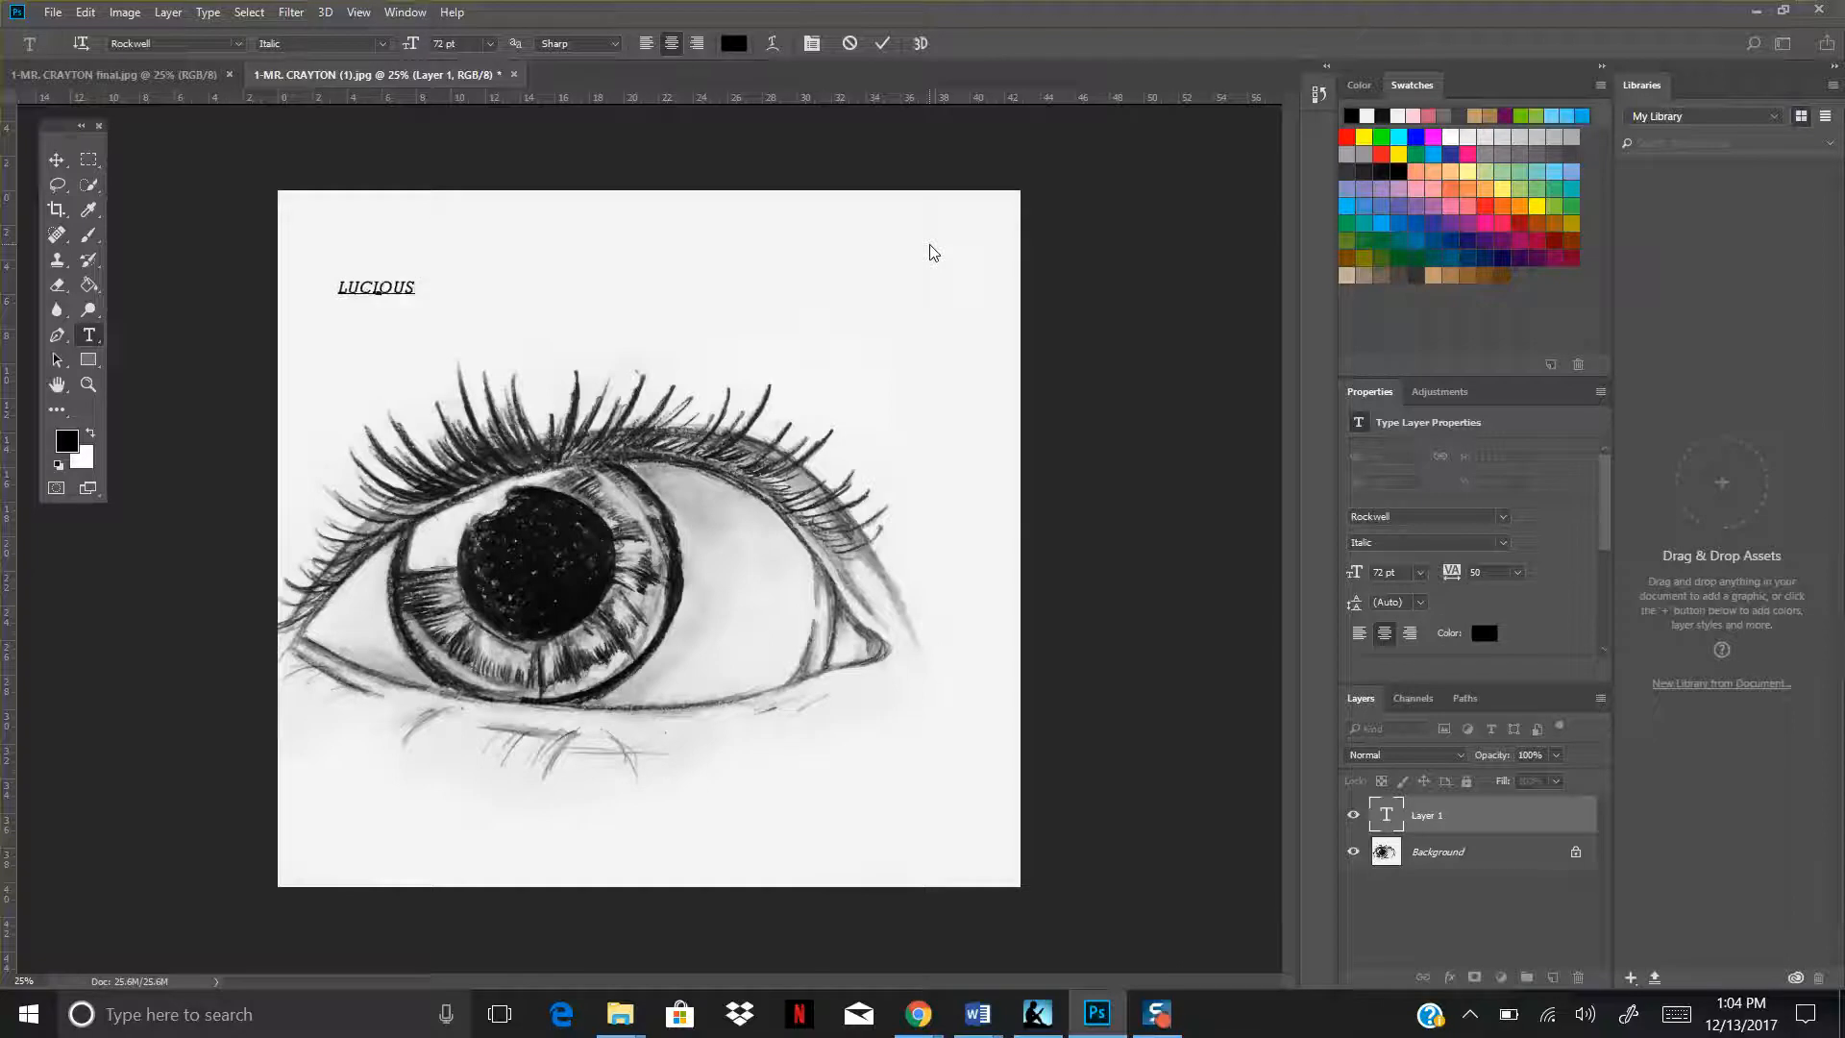
type(" LASHES")
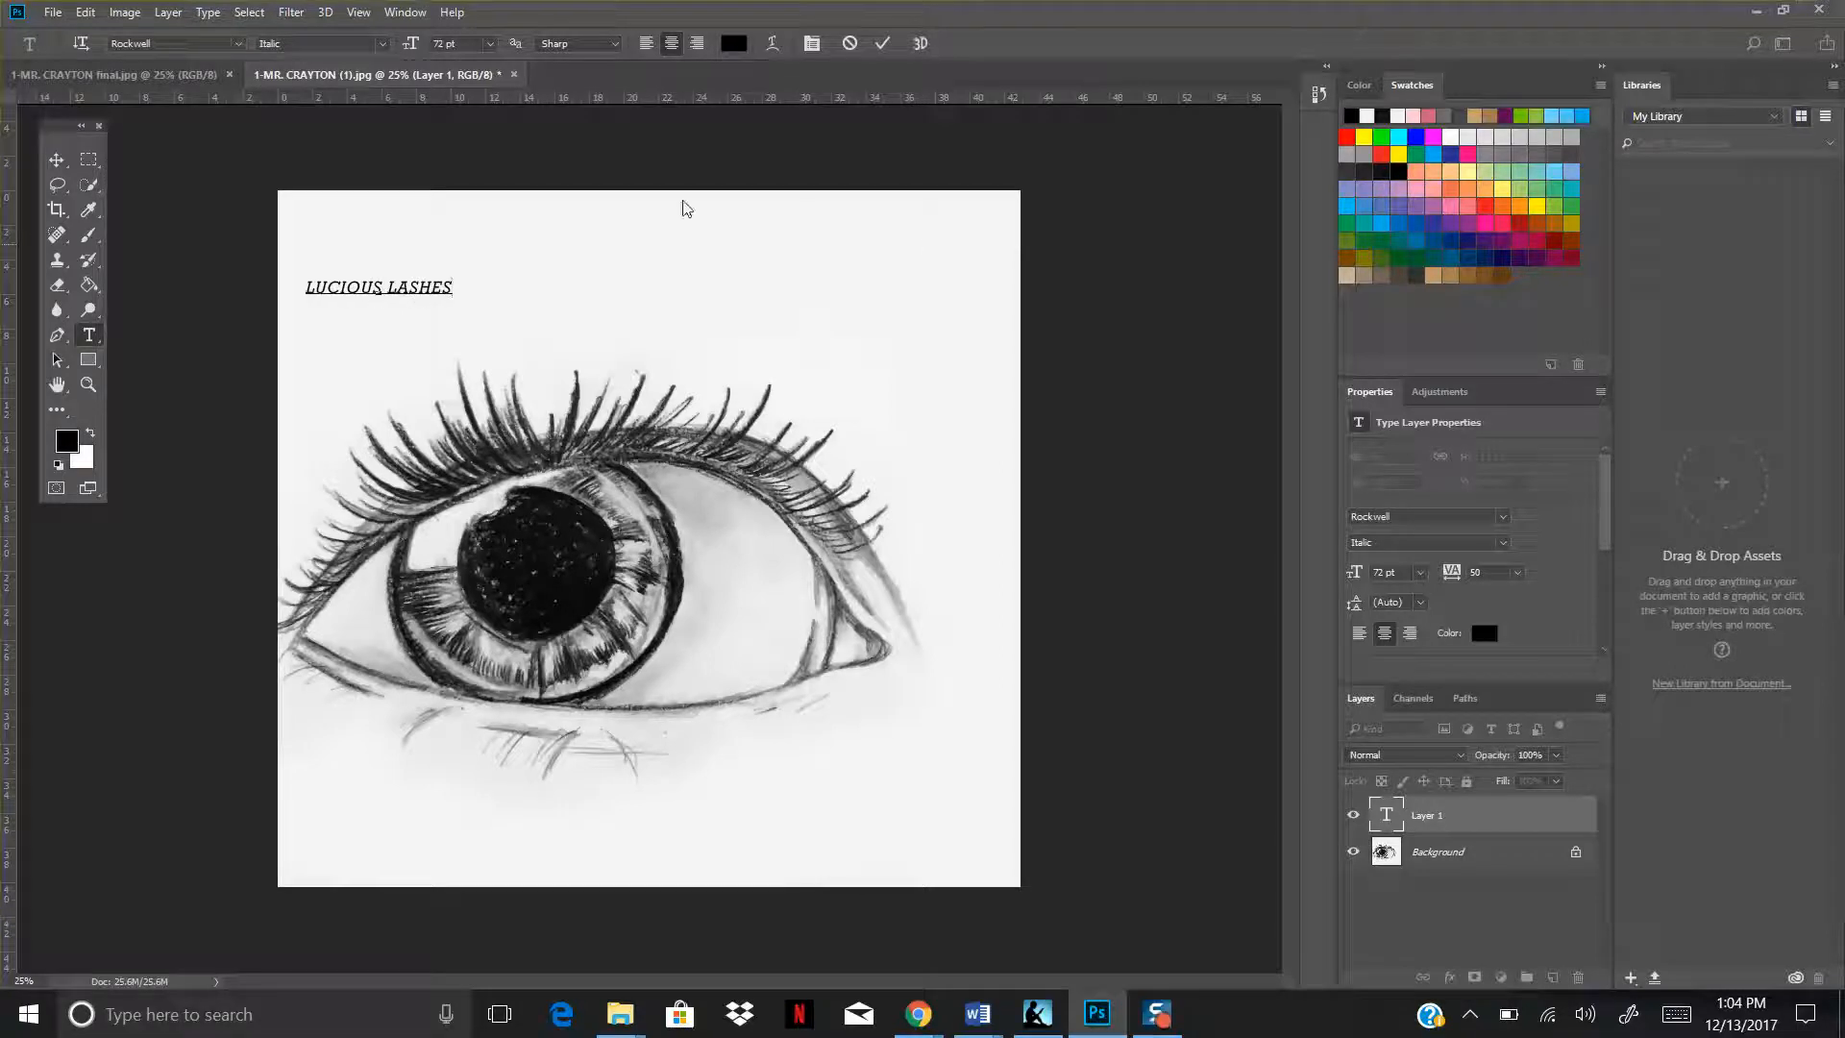
Move the "LUCIOUS LASHES" text to roughly the horizontal center of the blank area above the eye.
left_click(53, 162)
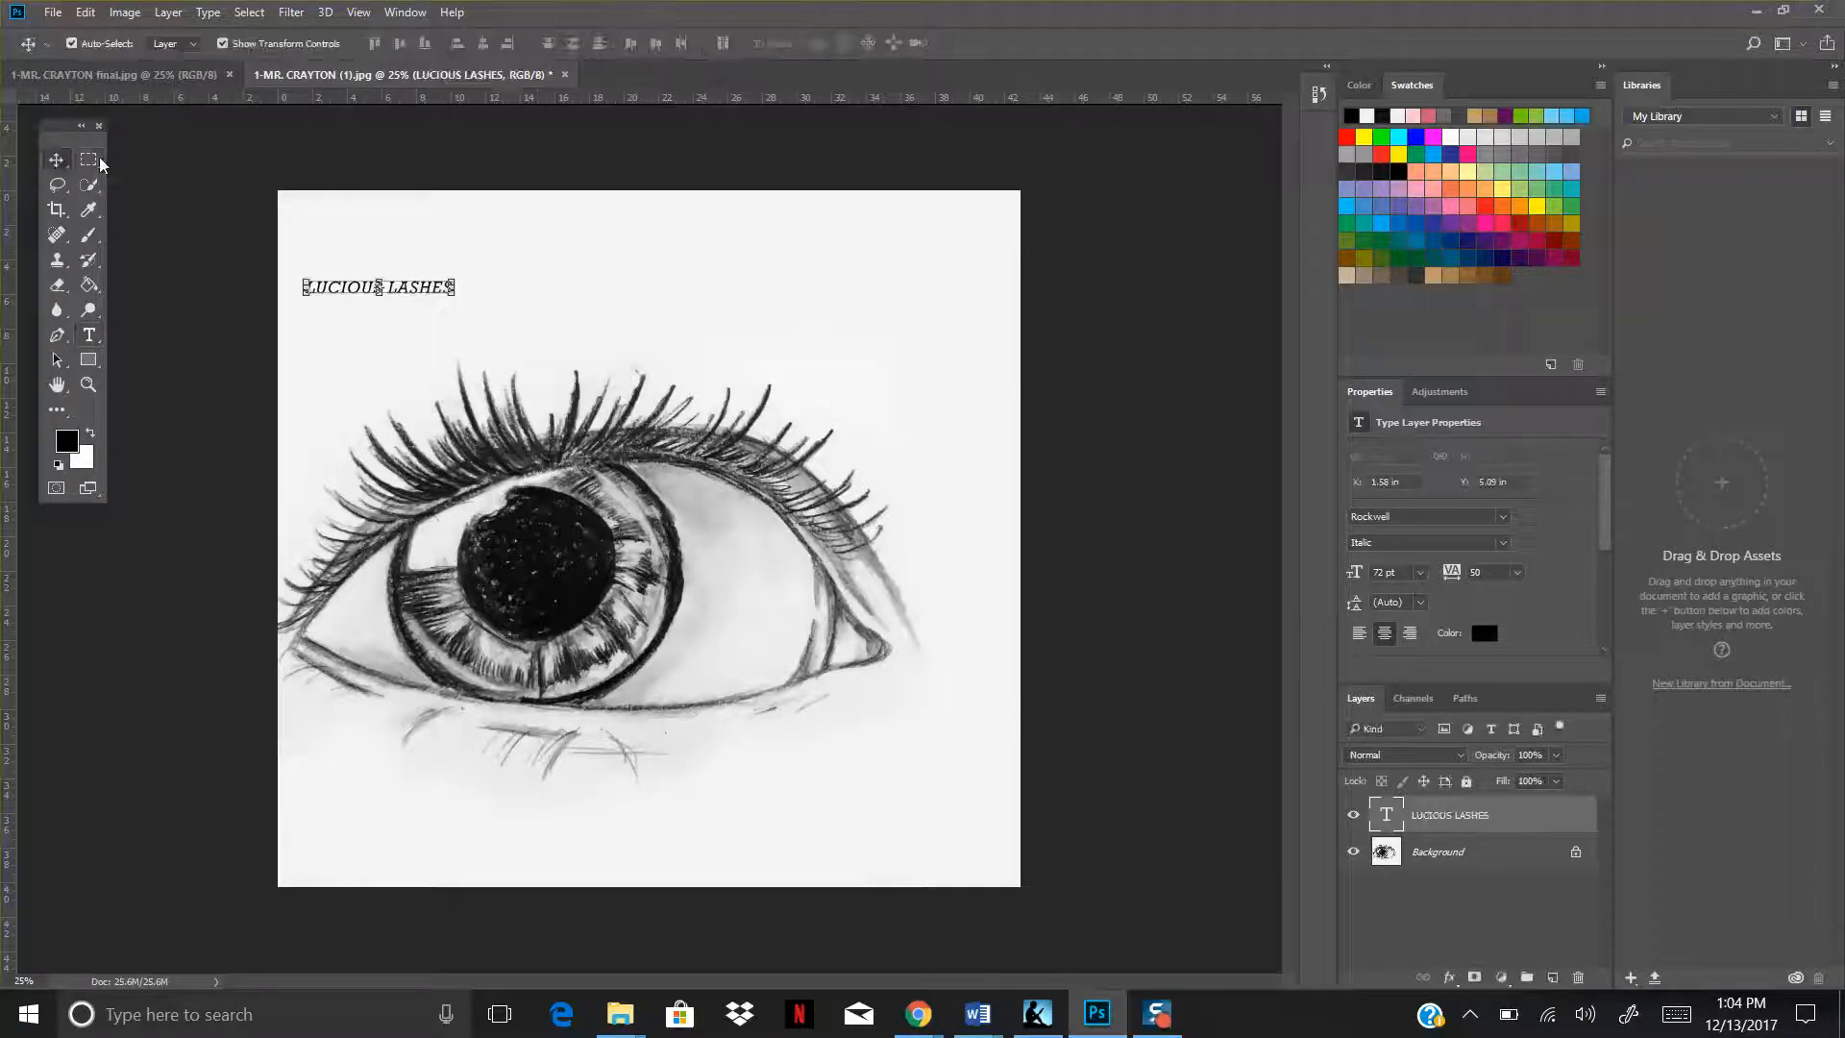
left_click_drag(420, 295, 523, 311)
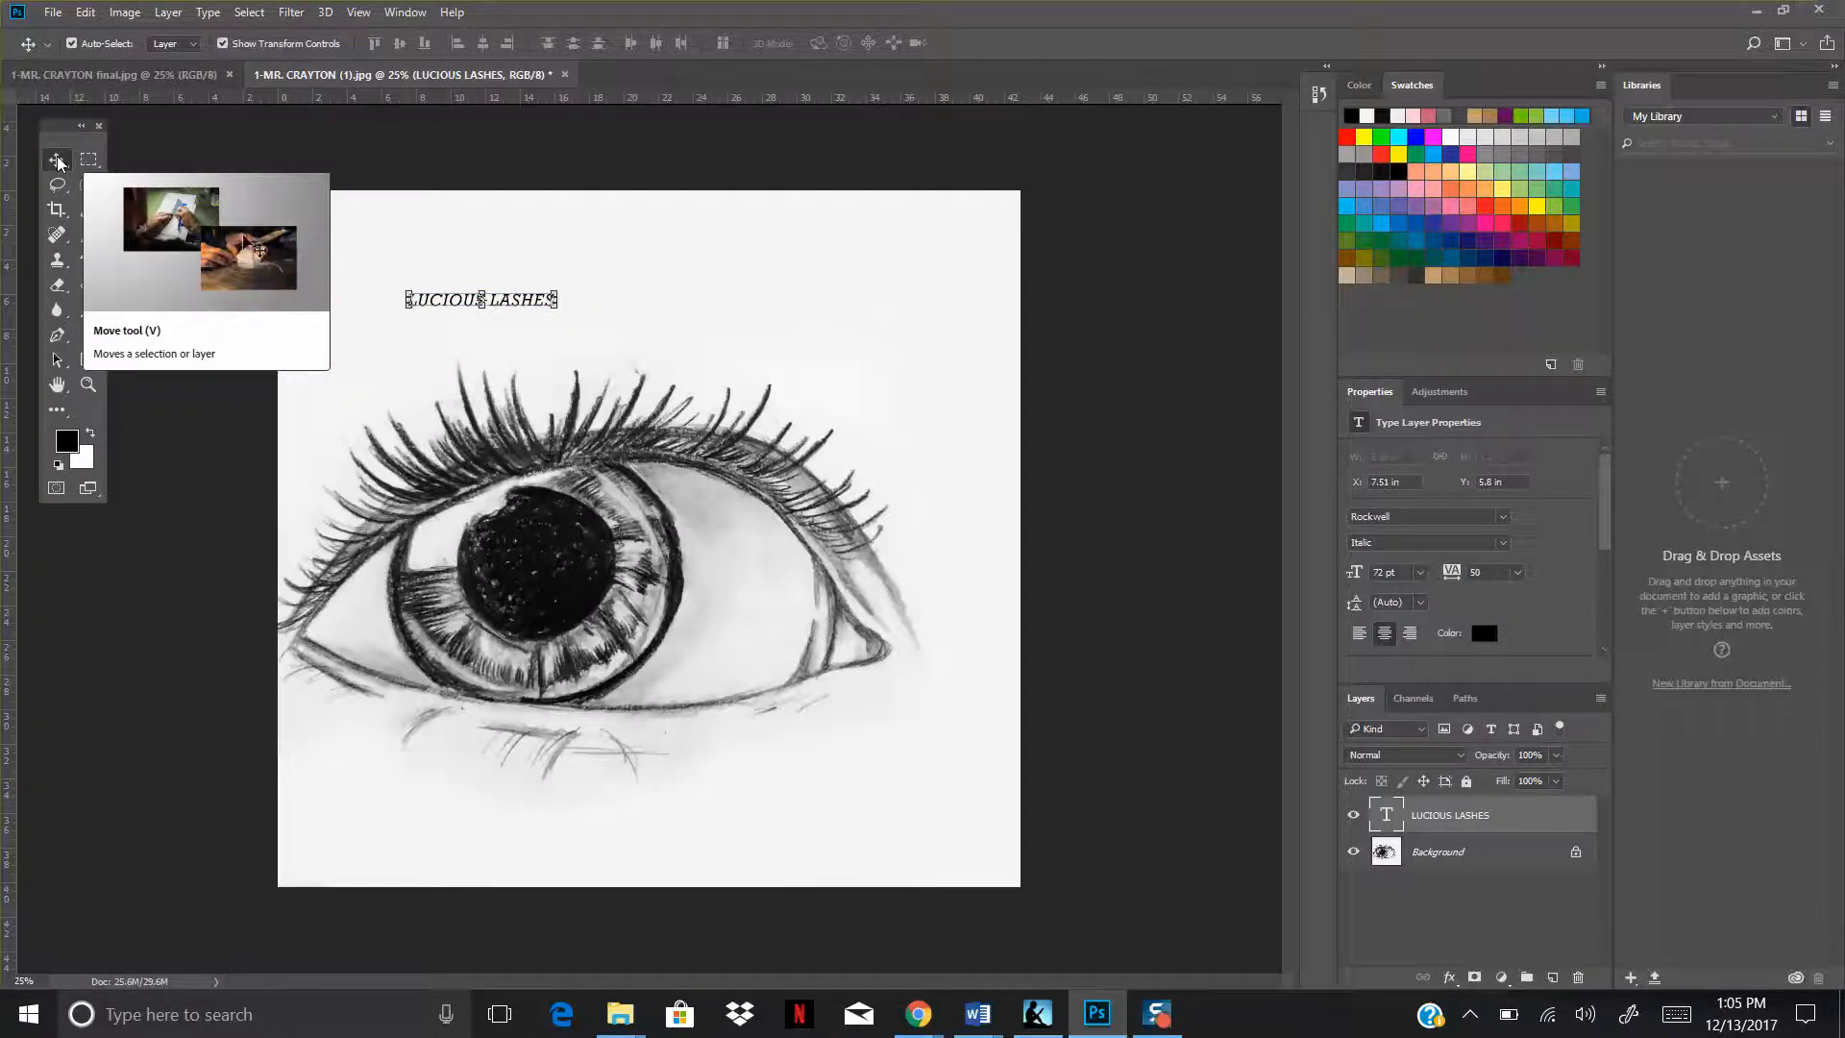
left_click_drag(516, 301, 653, 292)
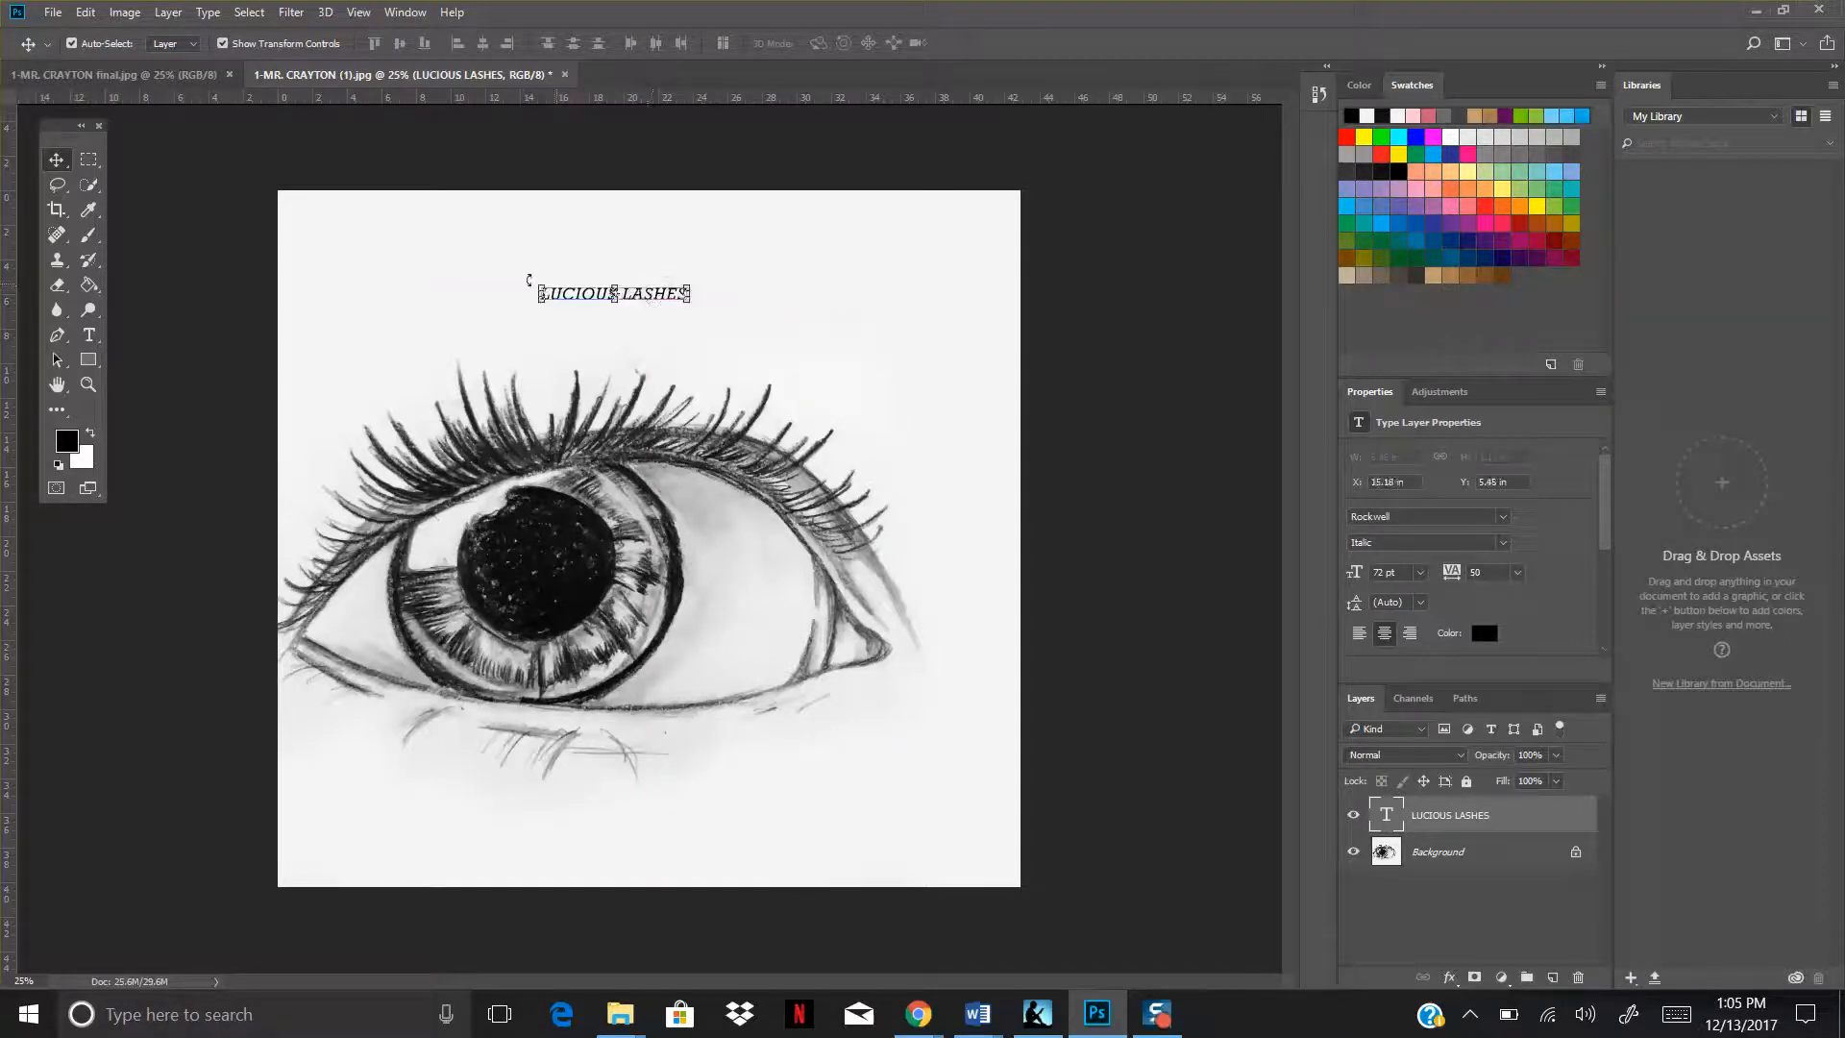
left_click(89, 164)
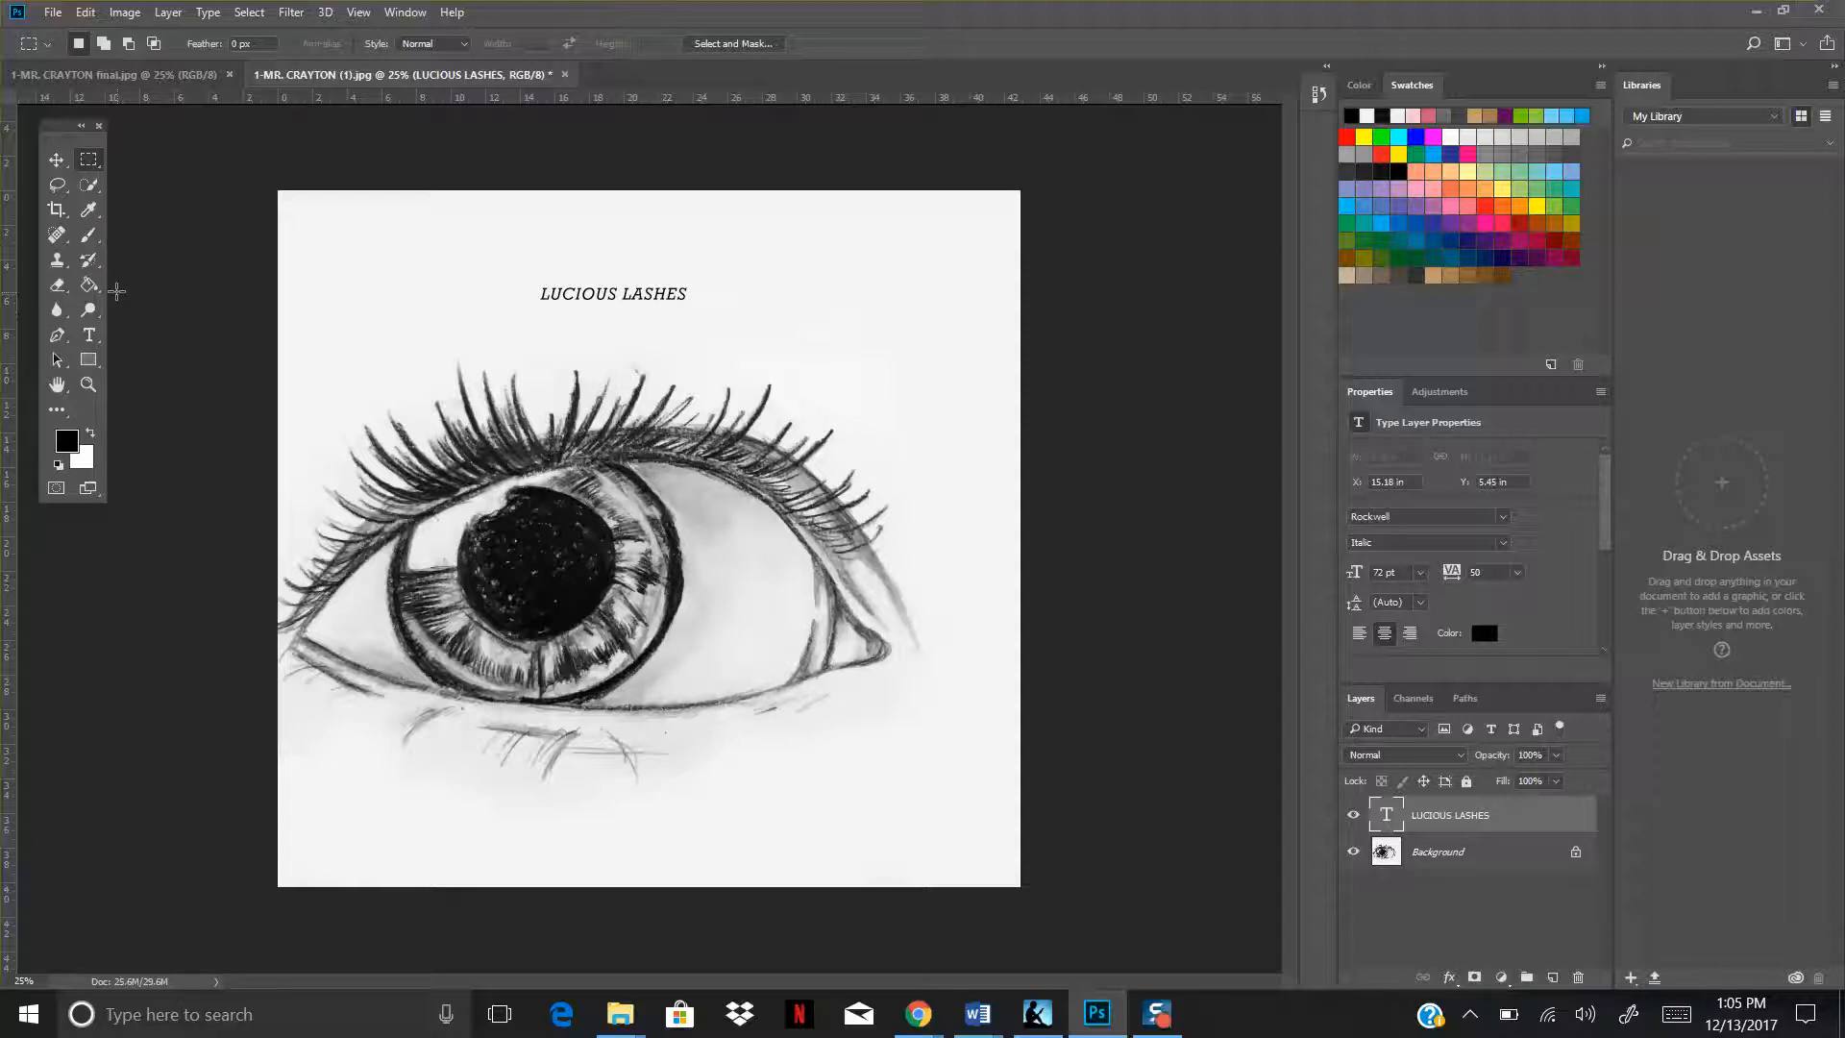
Enlarge the whole "LUCIOUS LASHES" text, trying a font size of 200 pt and settling on 300 pt.
left_click(88, 335)
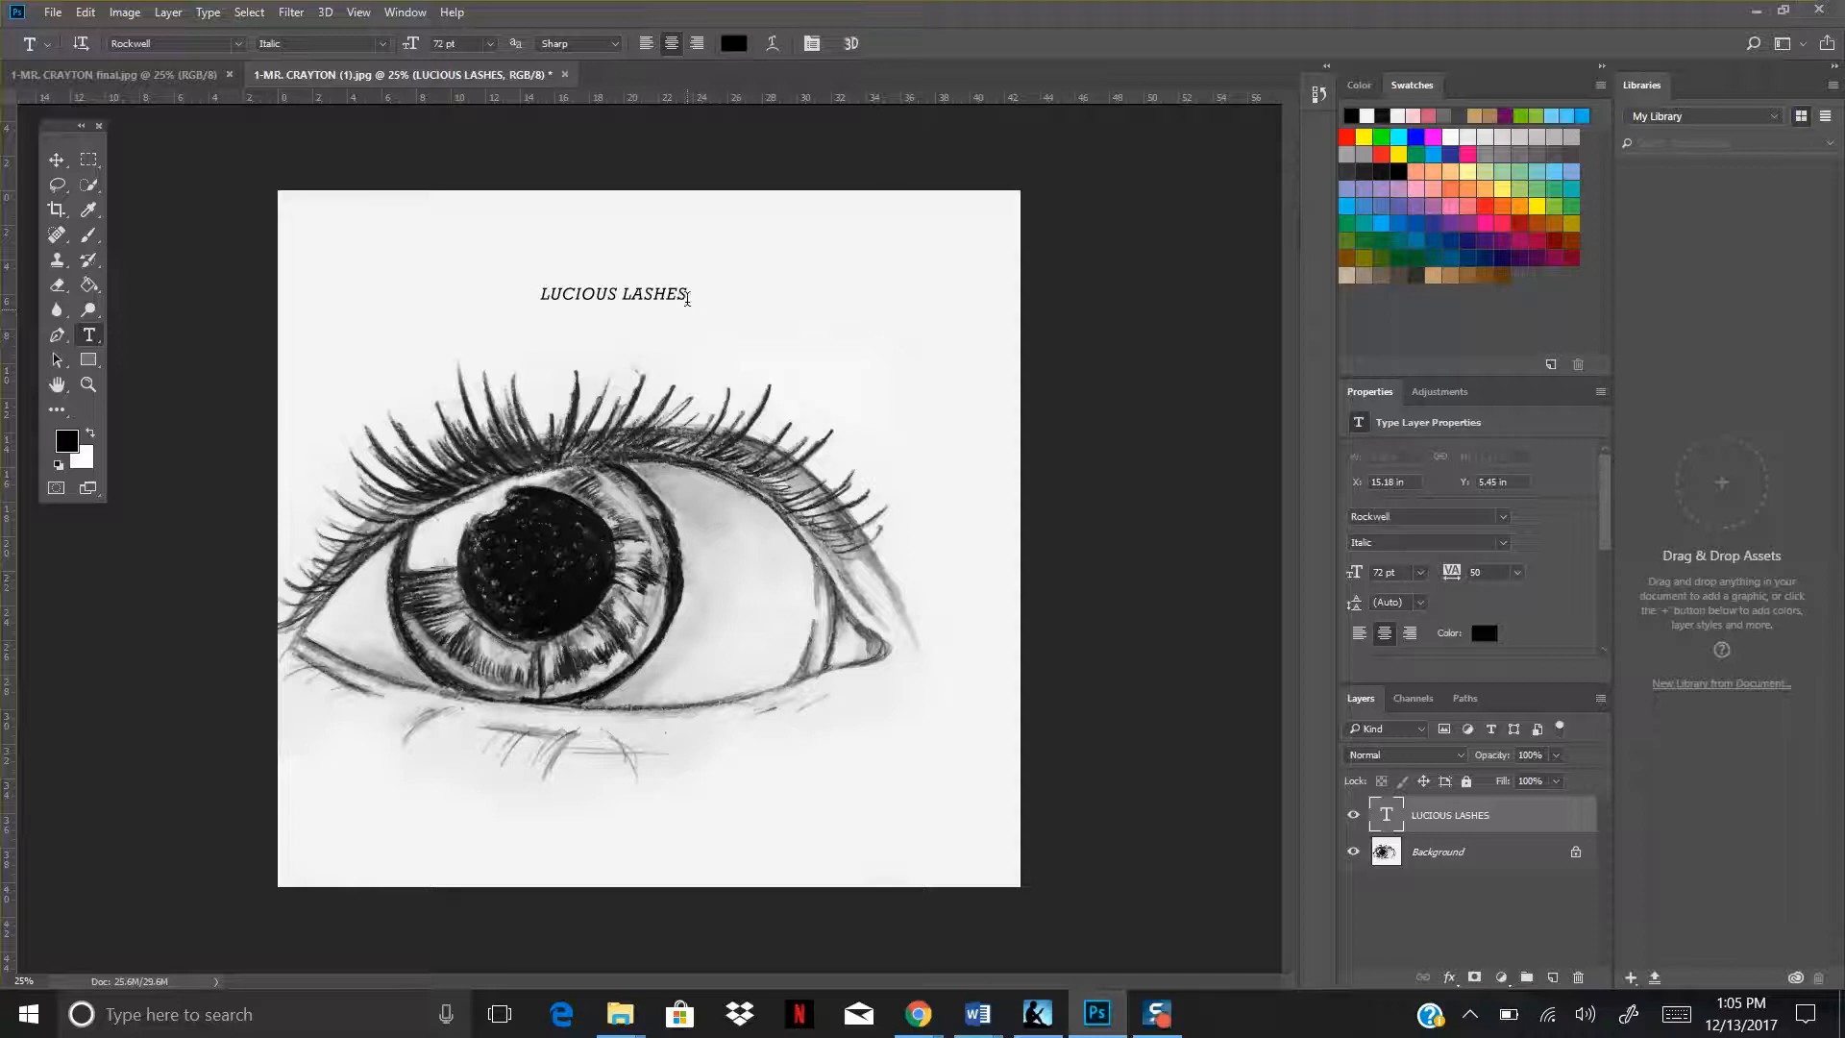
left_click_drag(688, 298, 540, 300)
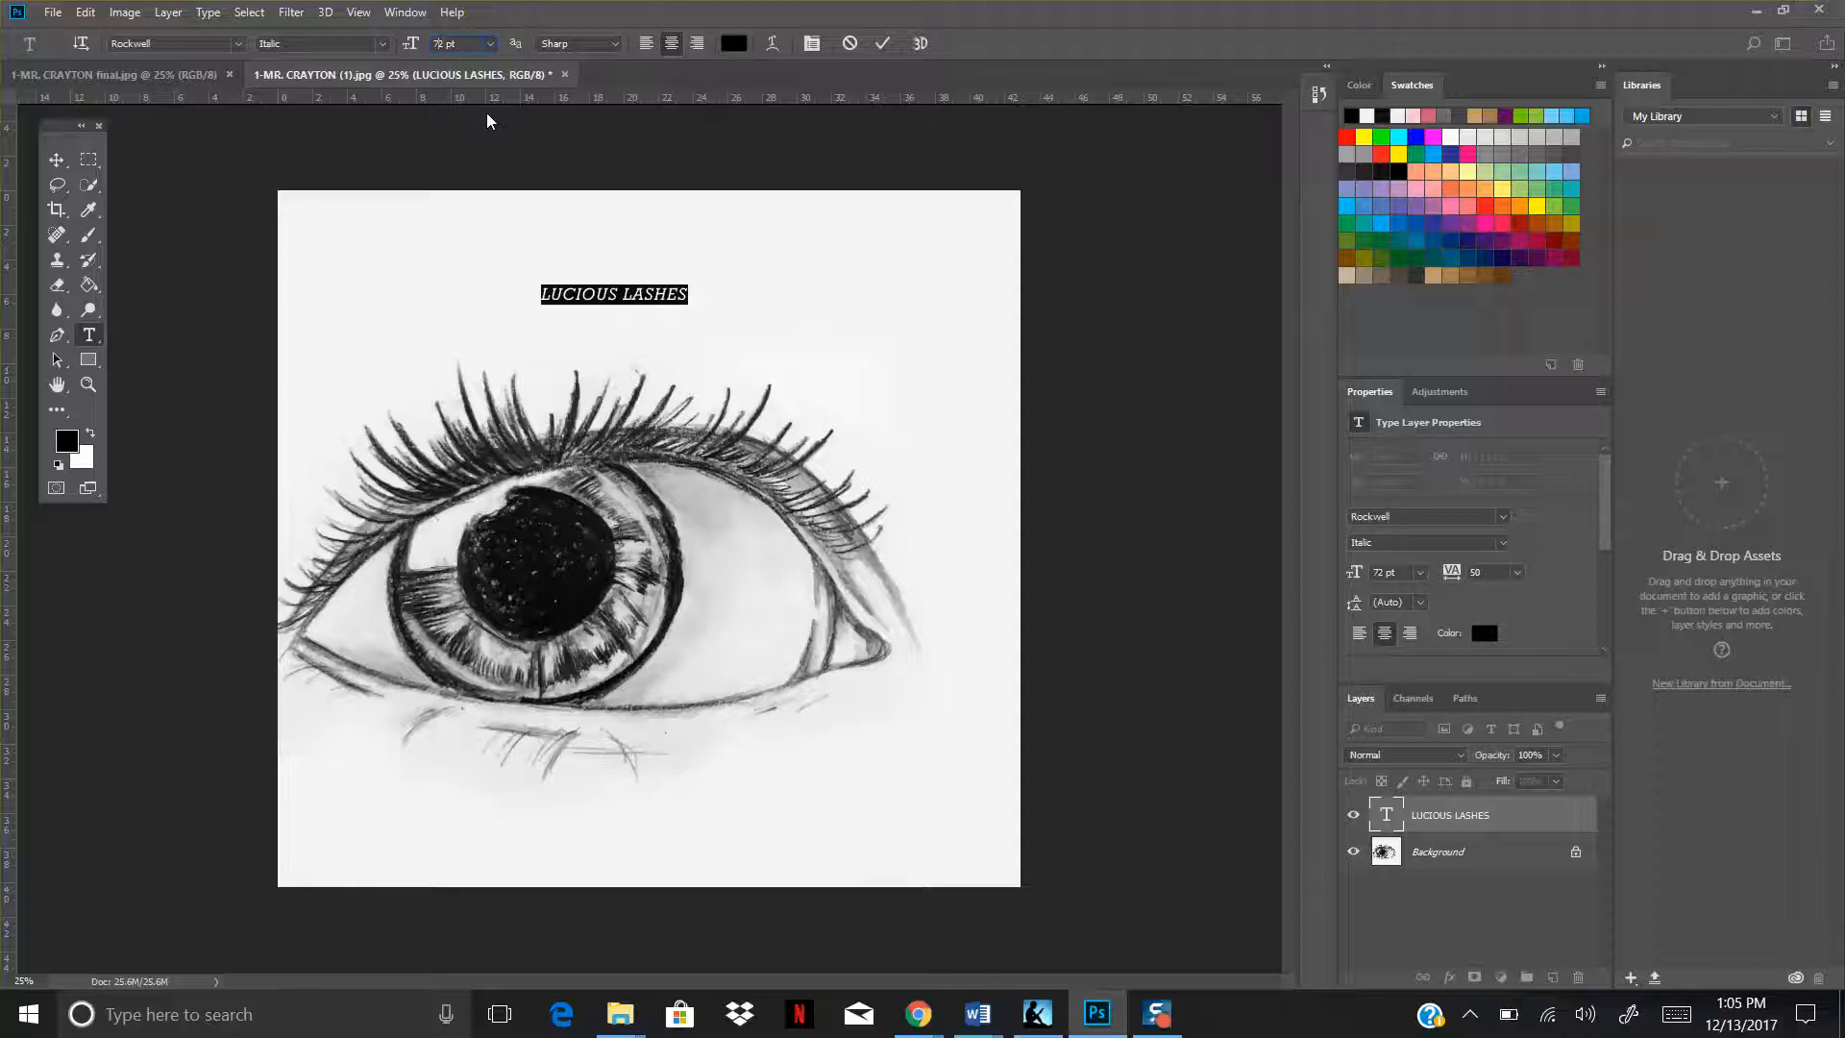
key("BackSpace")
type("200")
key("Return")
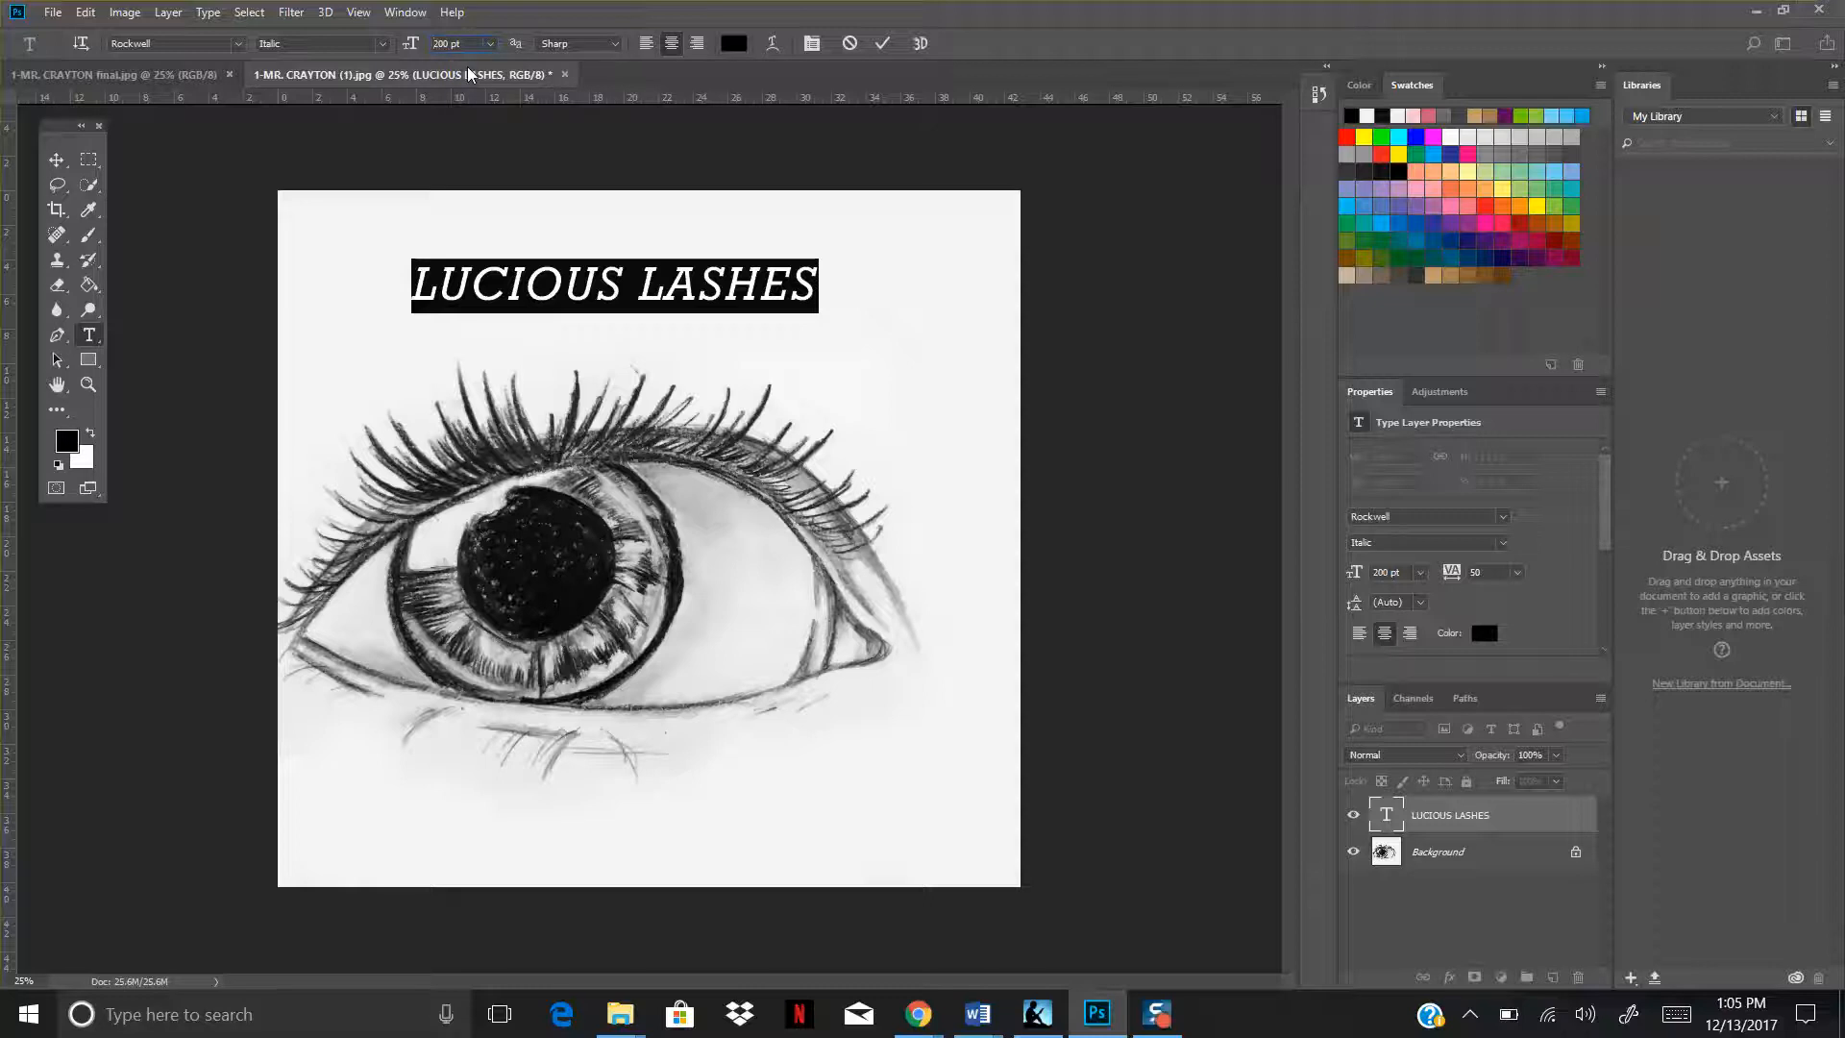
type("3")
key("Return")
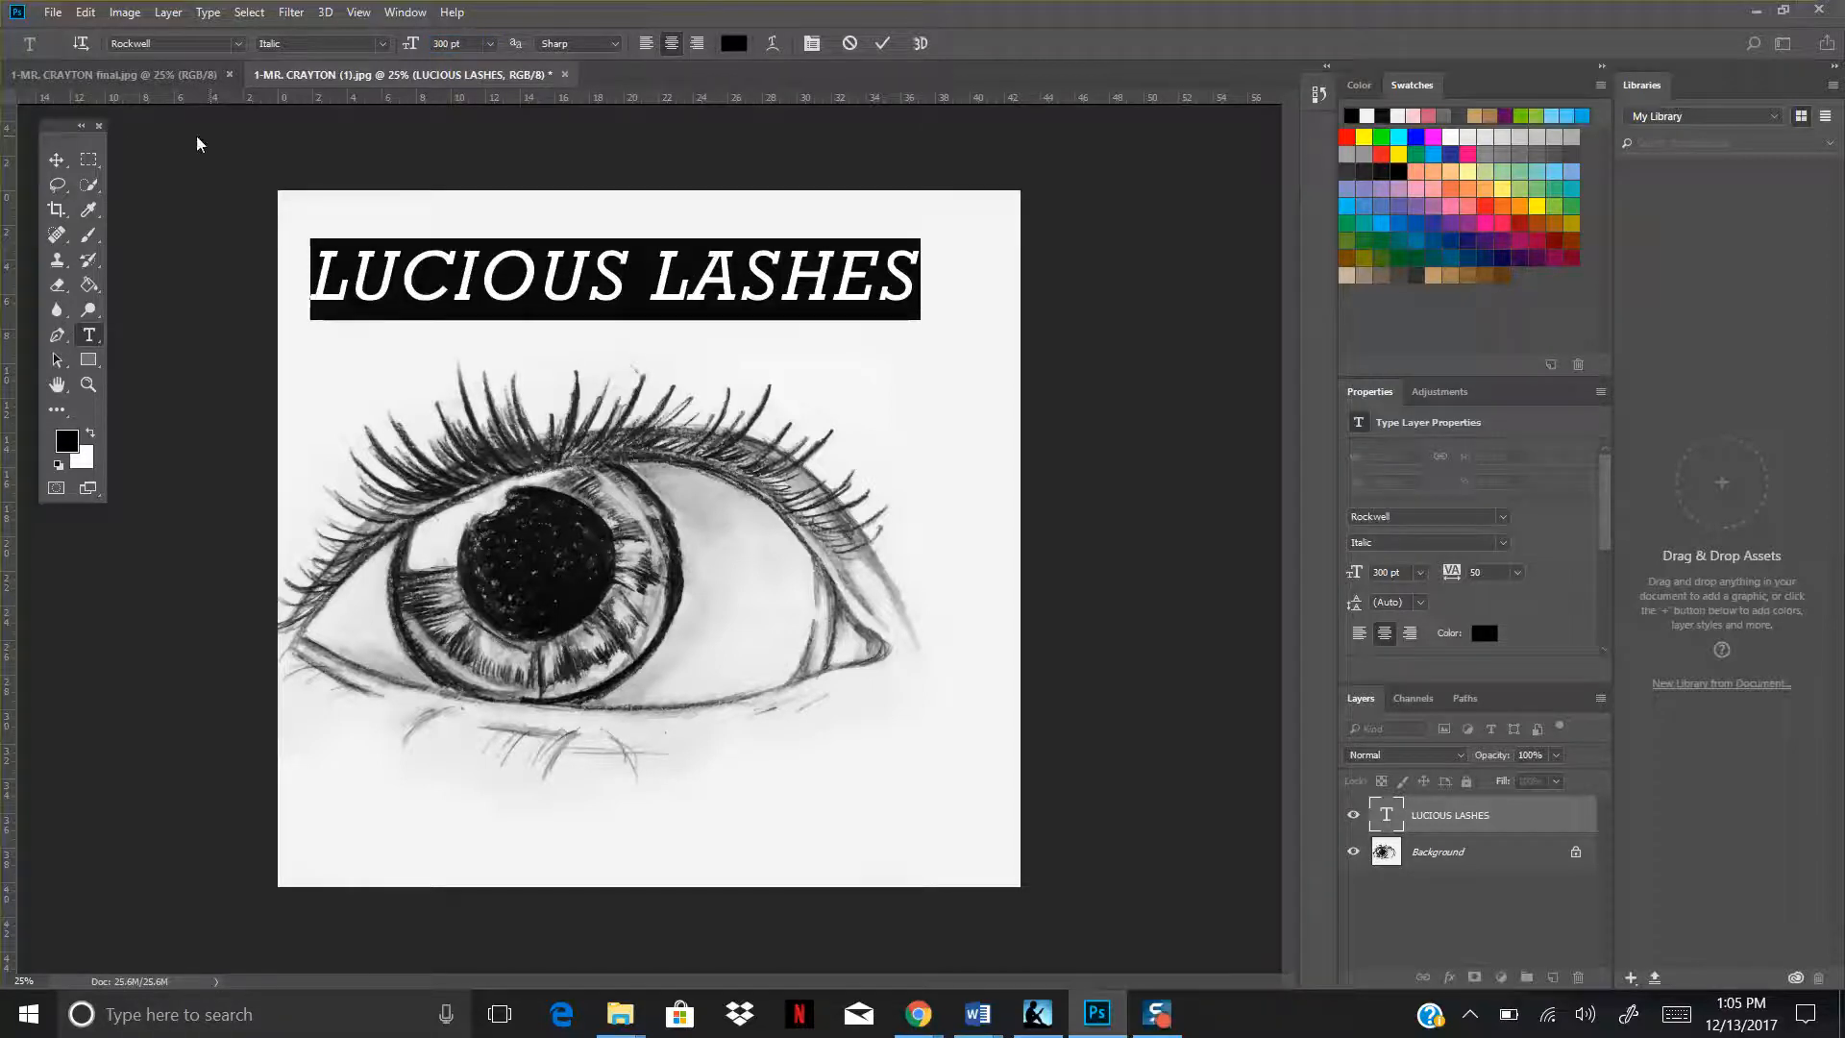
Shift the Rockwell "LUCIOUS LASHES" title slightly to the right so it sits centered above the eye.
left_click(57, 159)
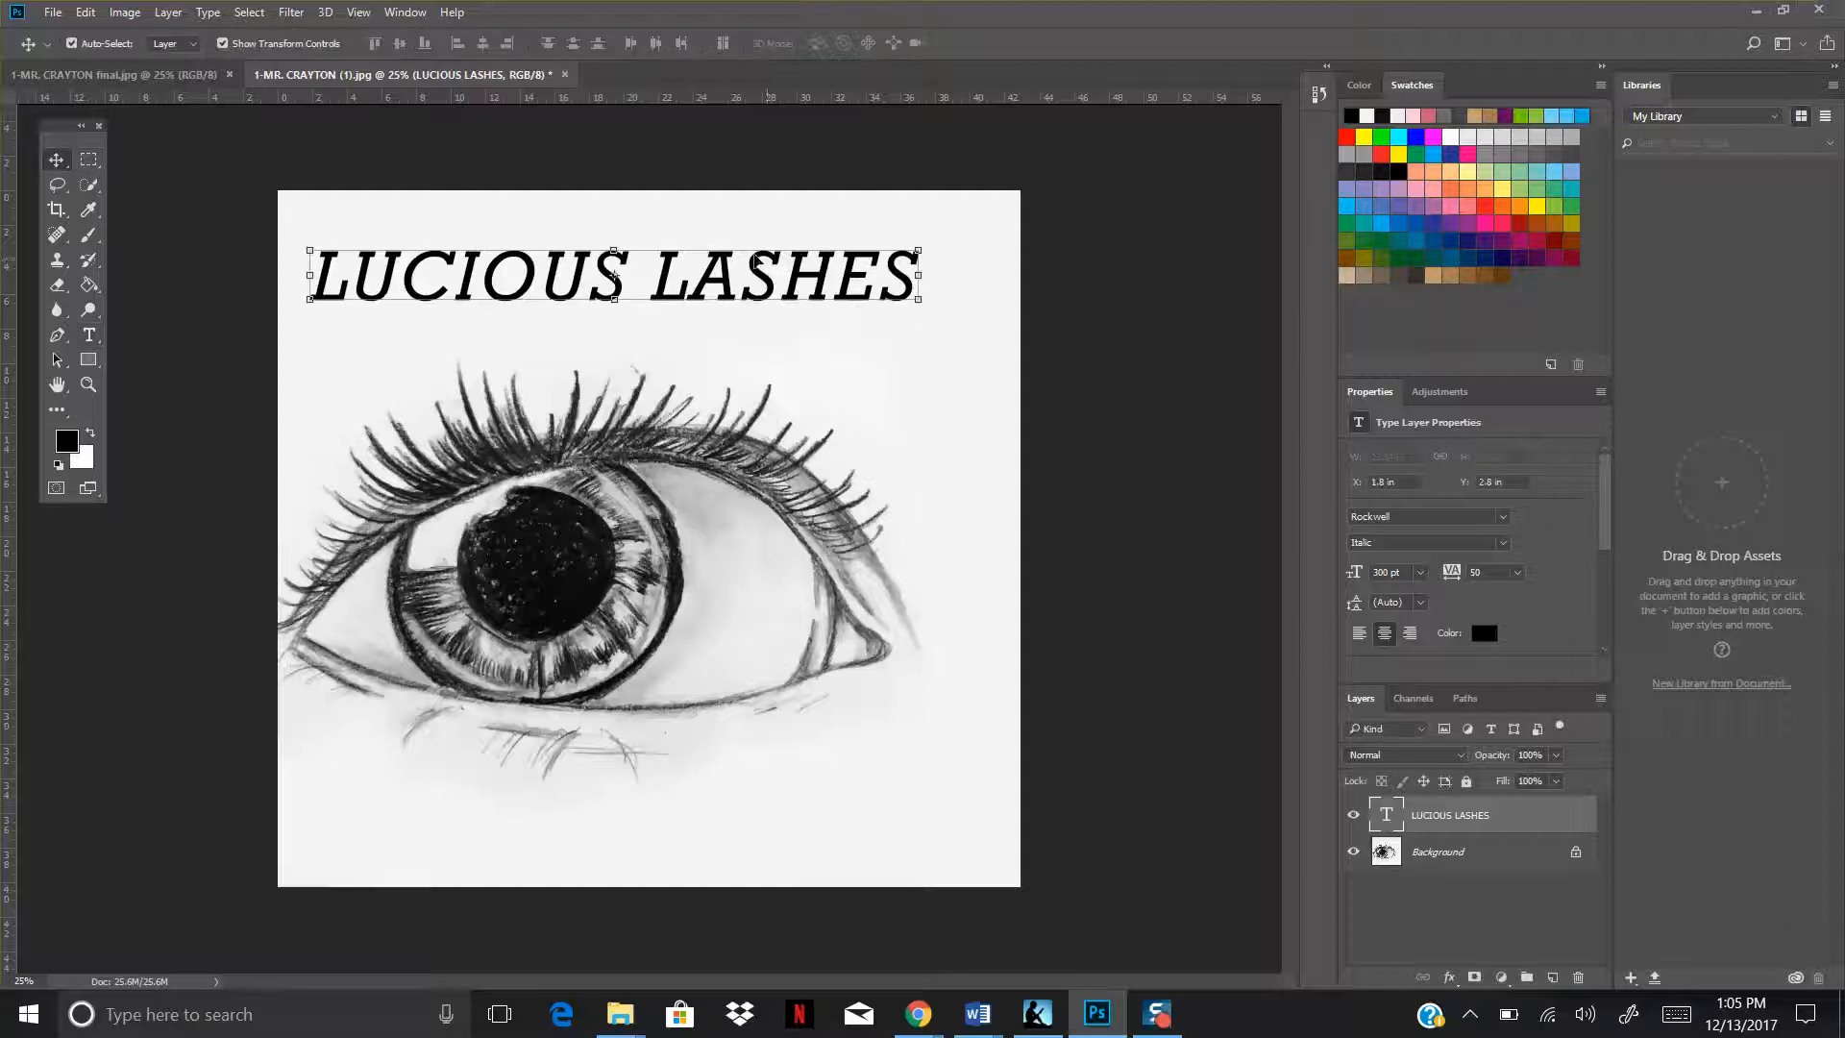
left_click(89, 160)
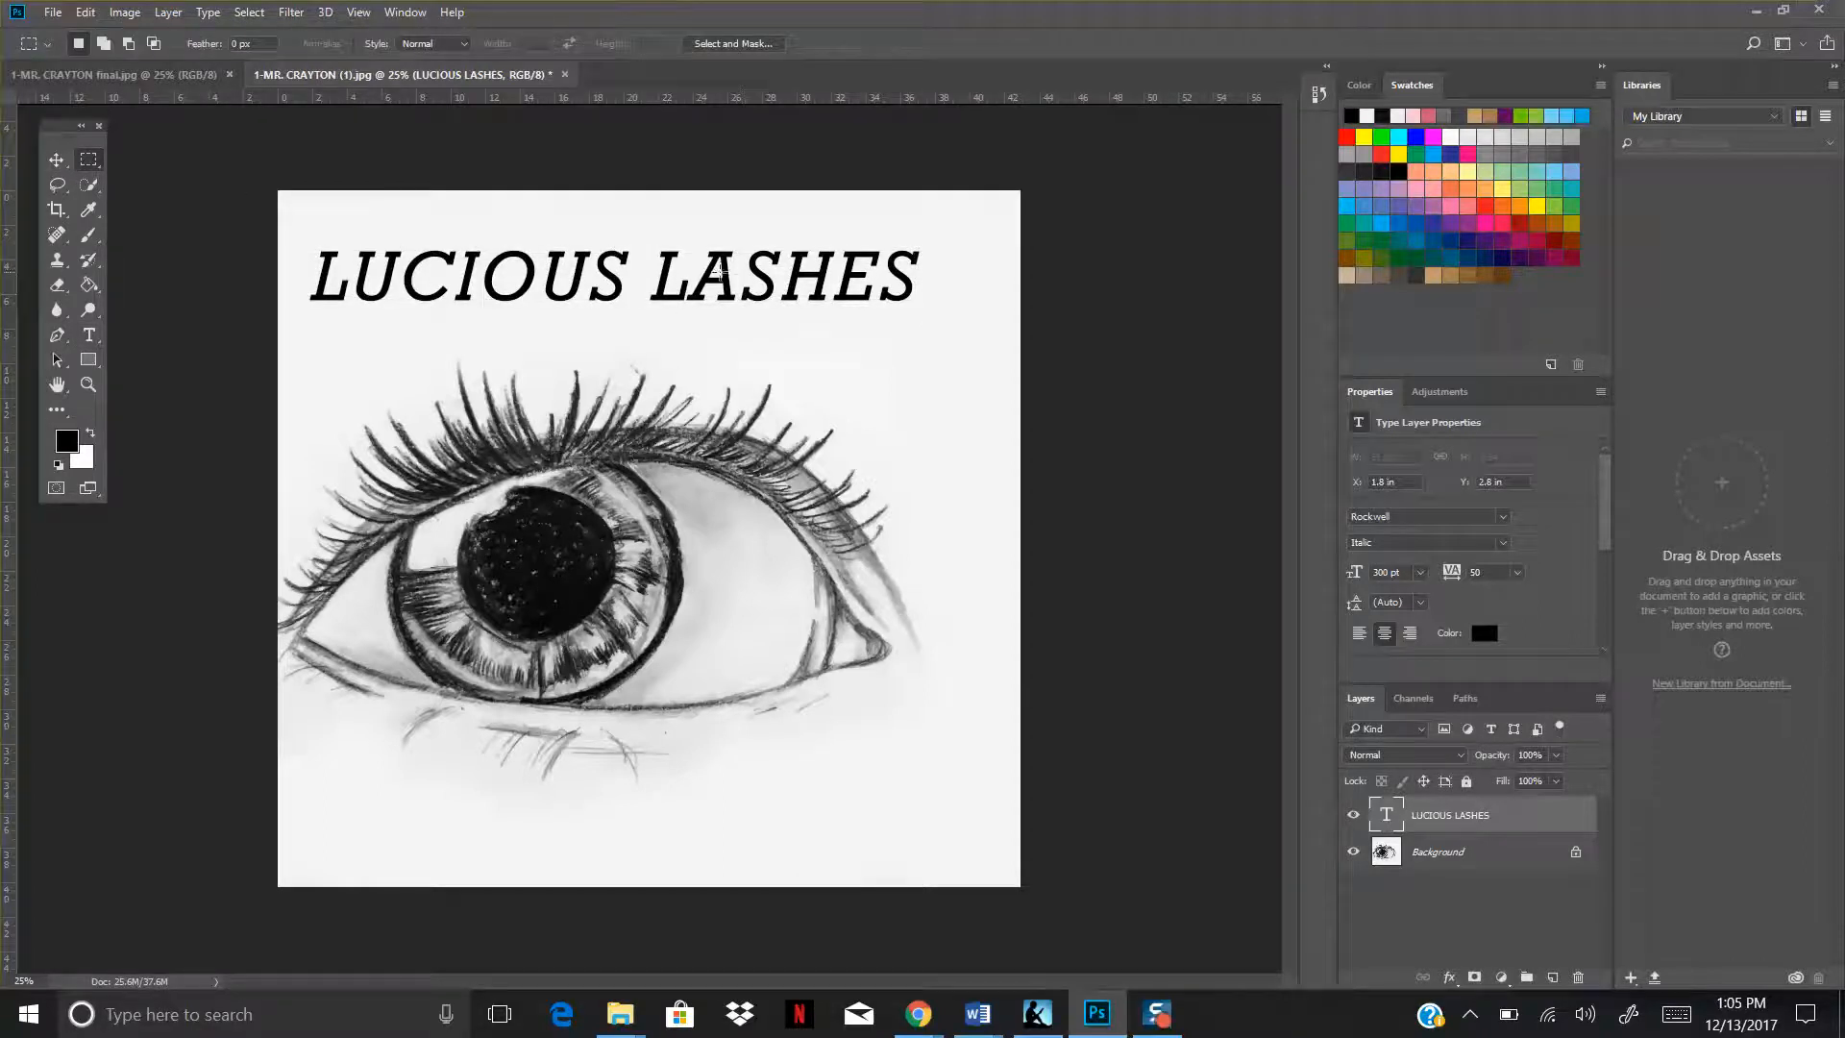
left_click(55, 157)
left_click_drag(721, 269, 737, 266)
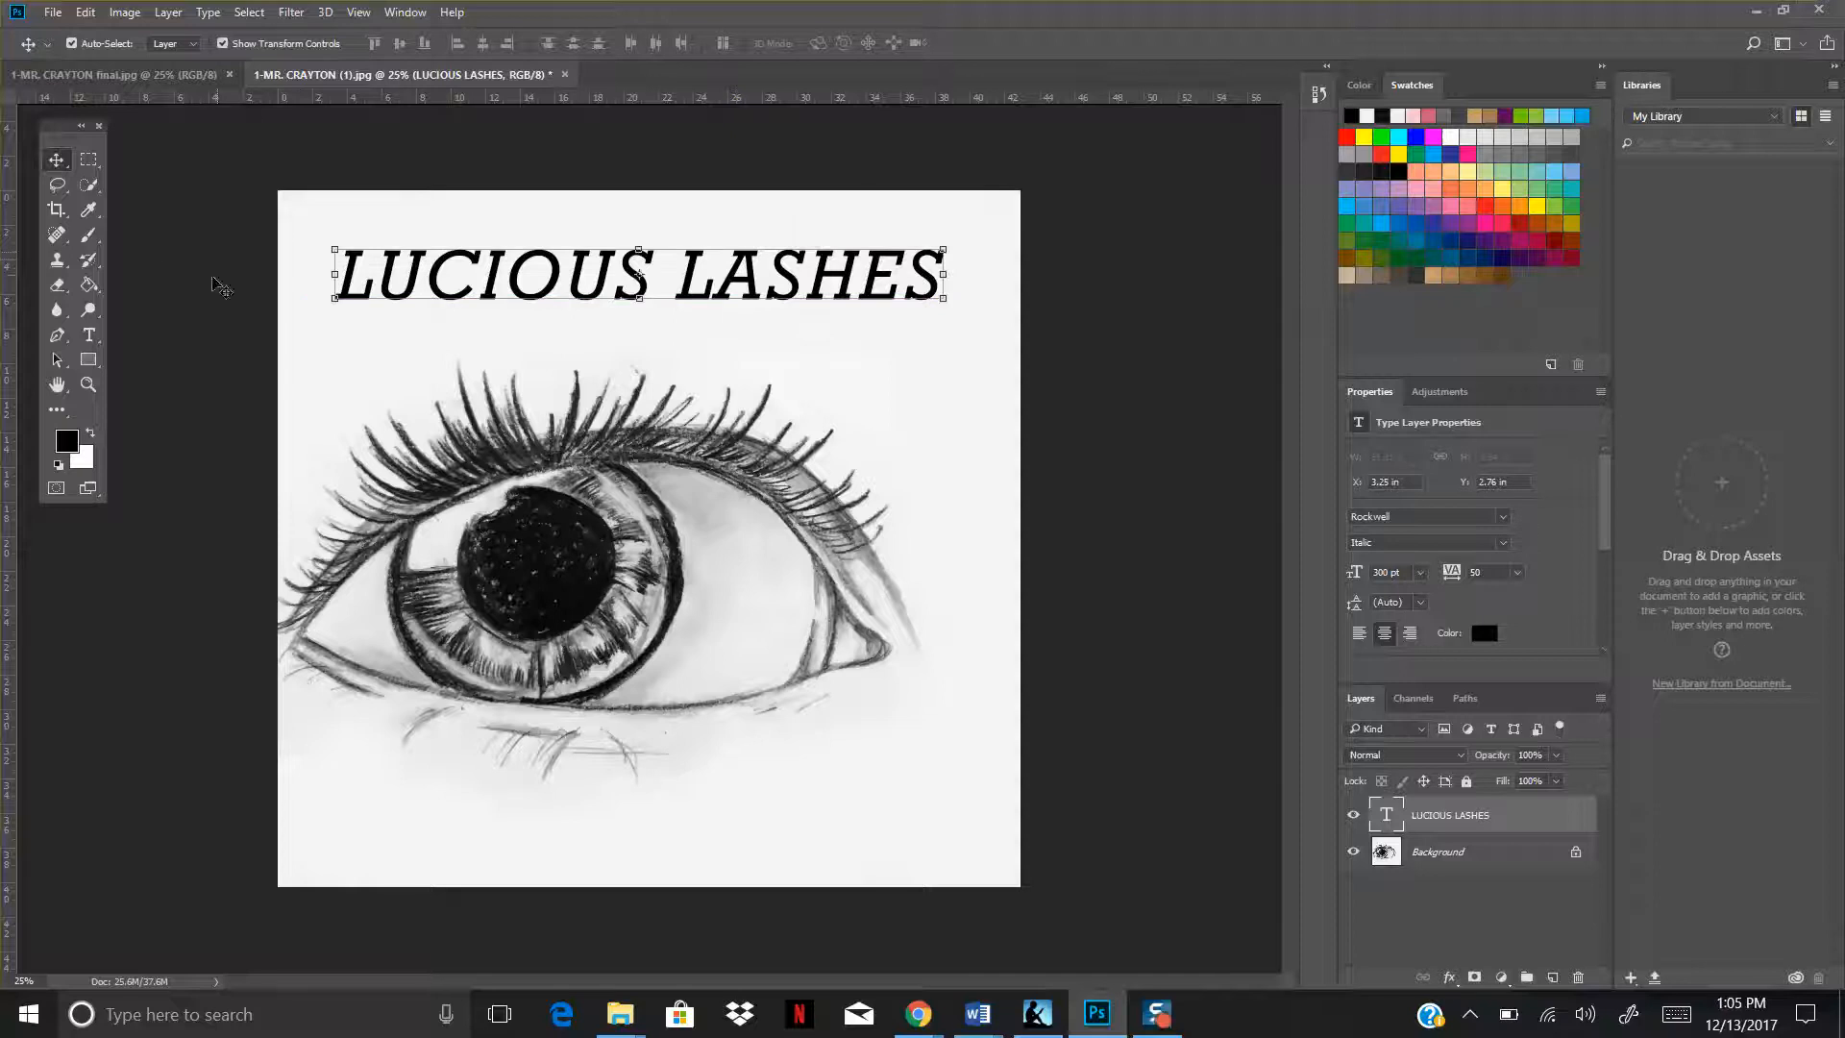
left_click(88, 159)
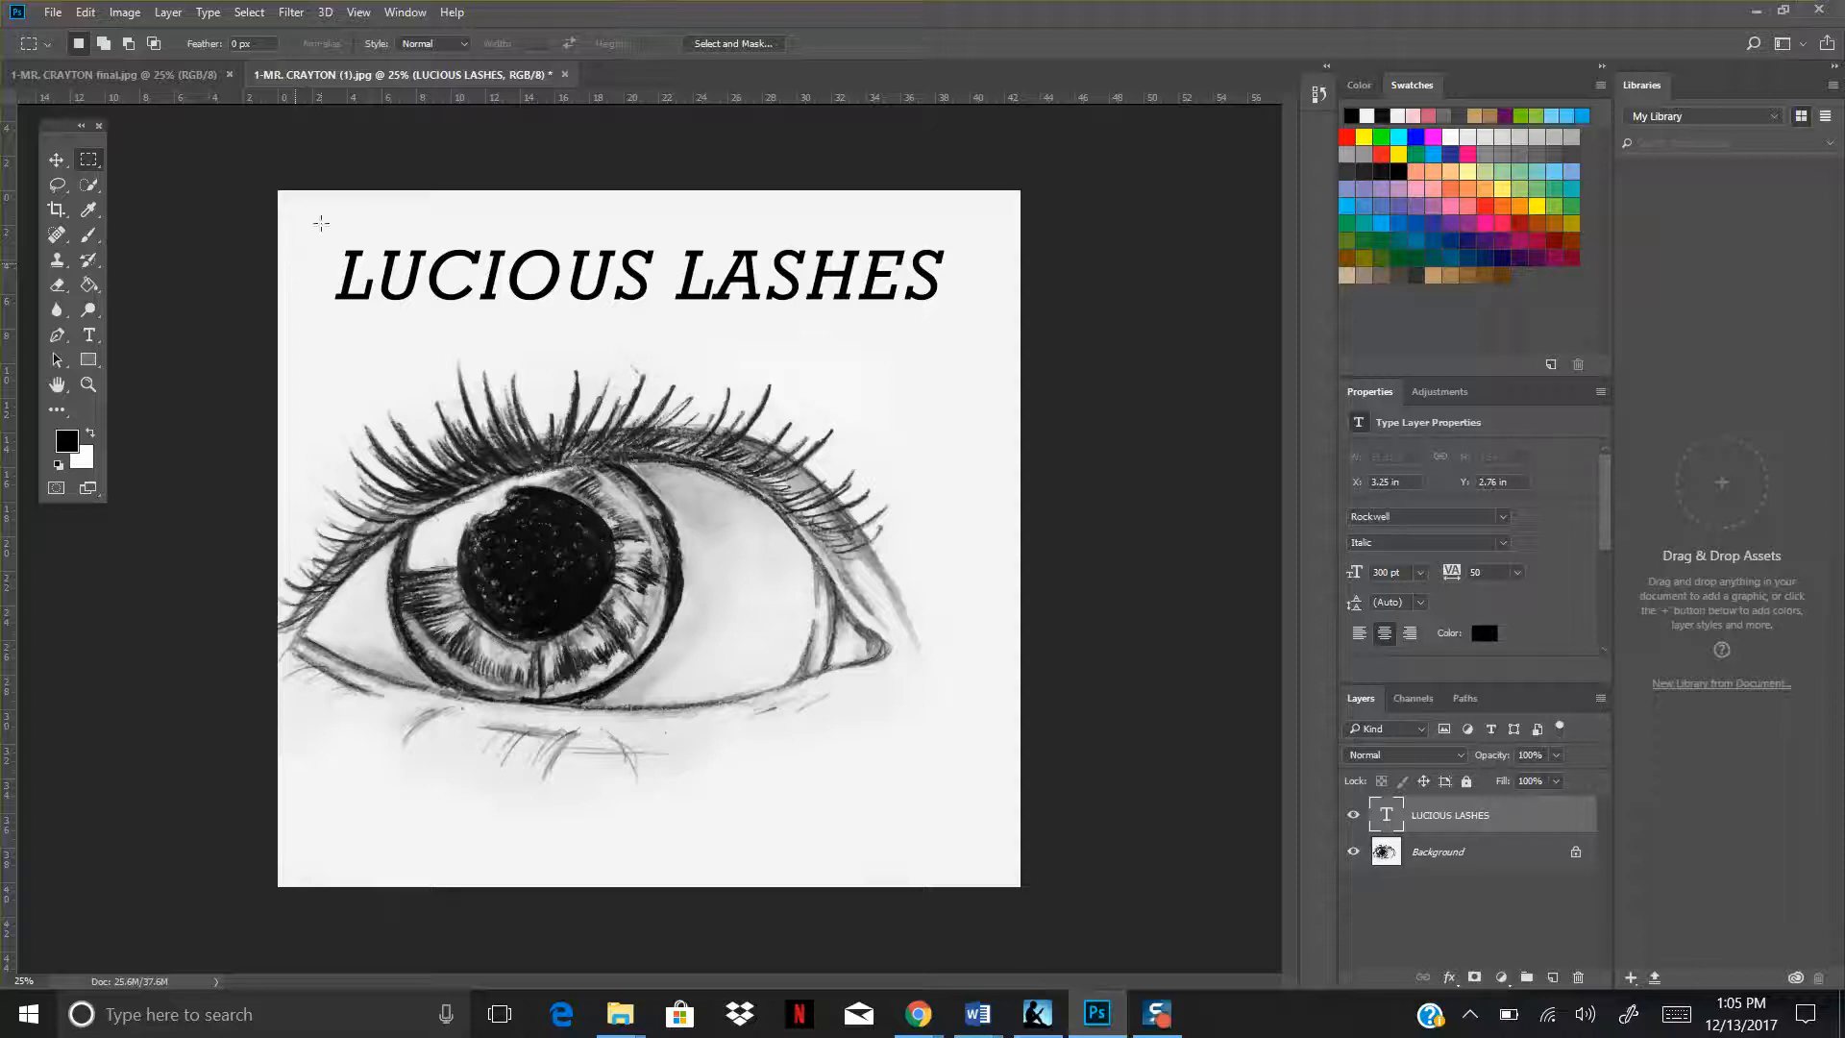
Start a new text line in the blank area below the eye and set its font to Bradley Hand ITC.
left_click(88, 336)
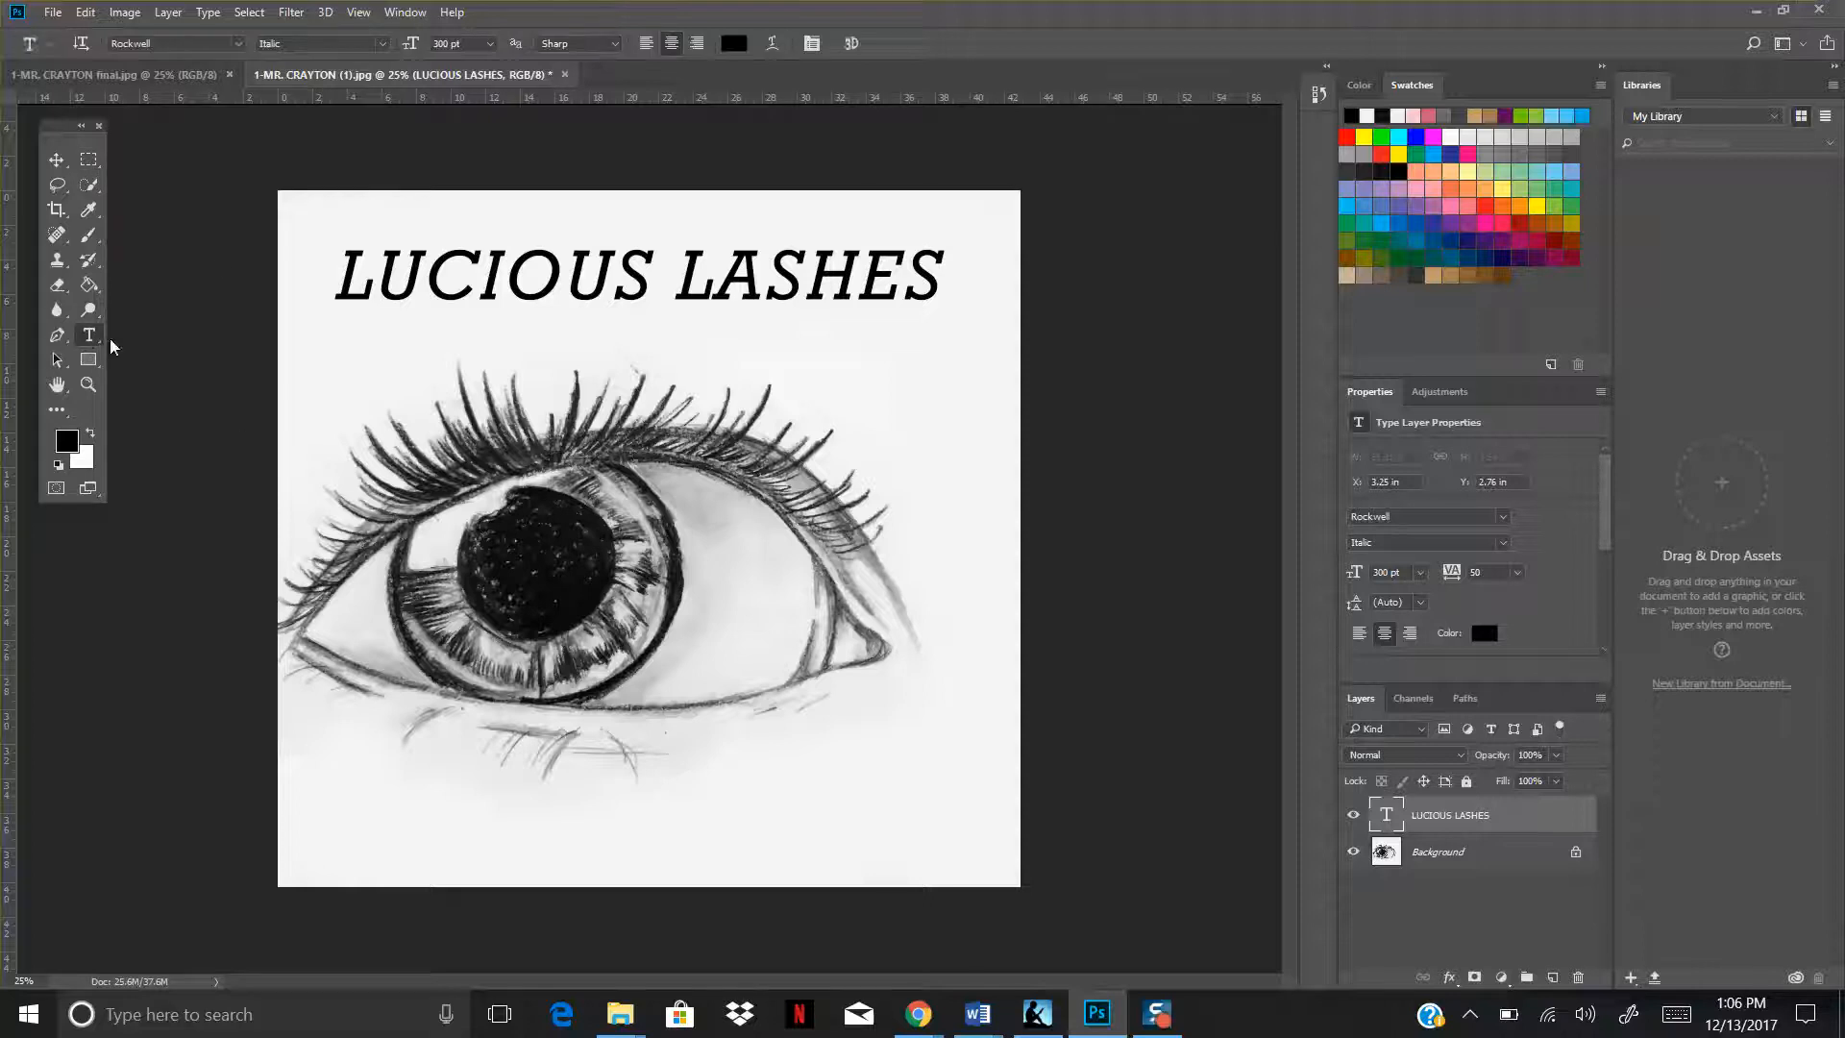
left_click(365, 807)
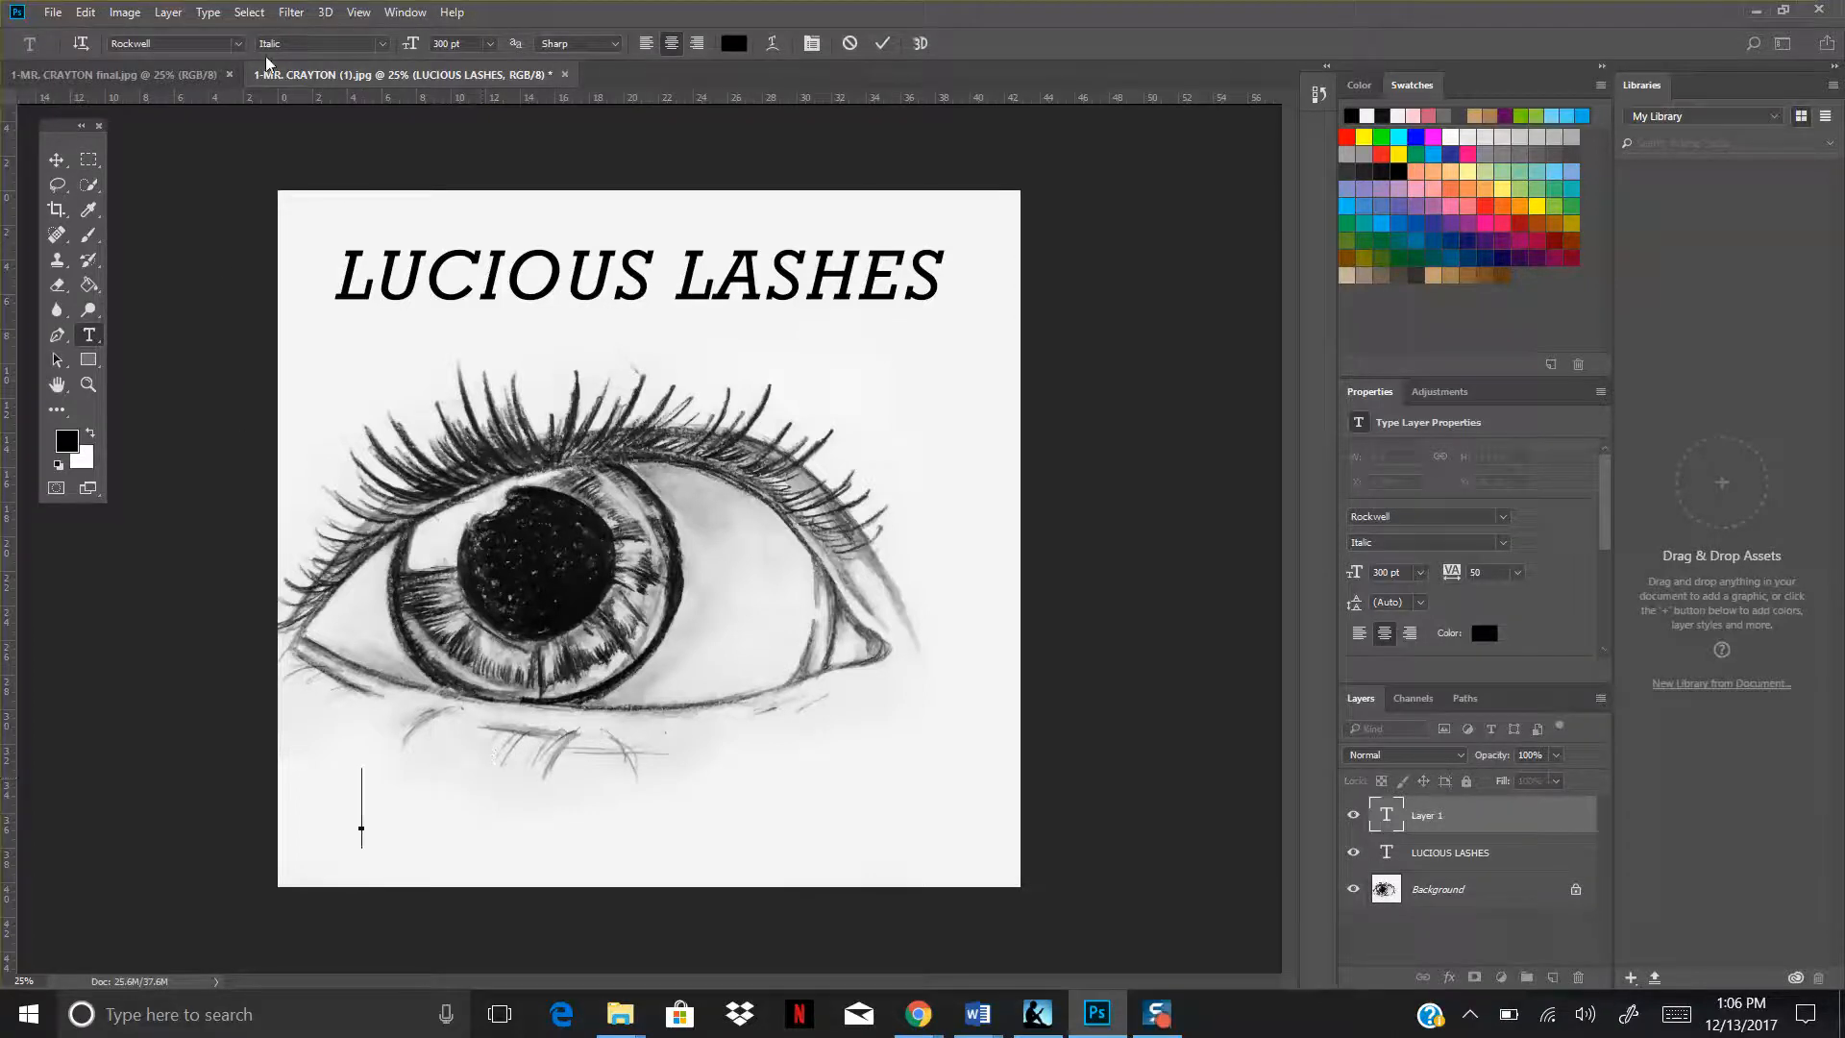
left_click(238, 44)
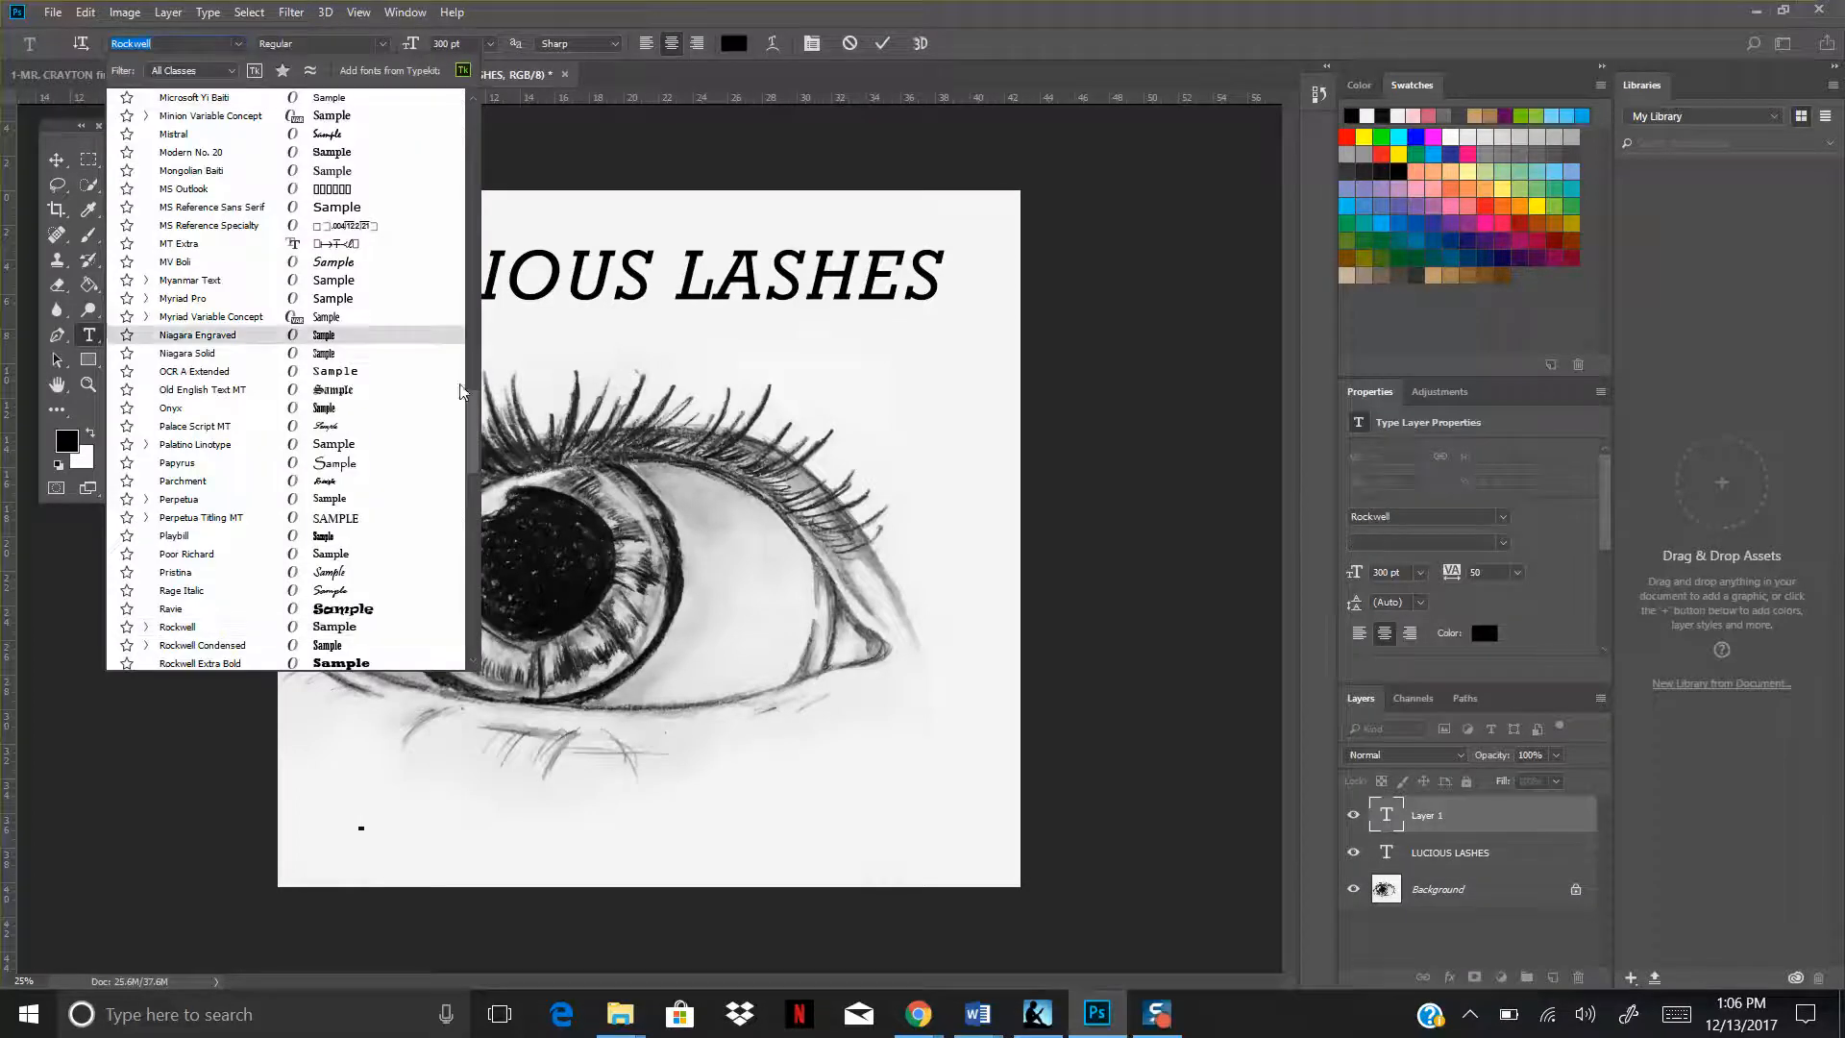
left_click_drag(470, 429, 461, 267)
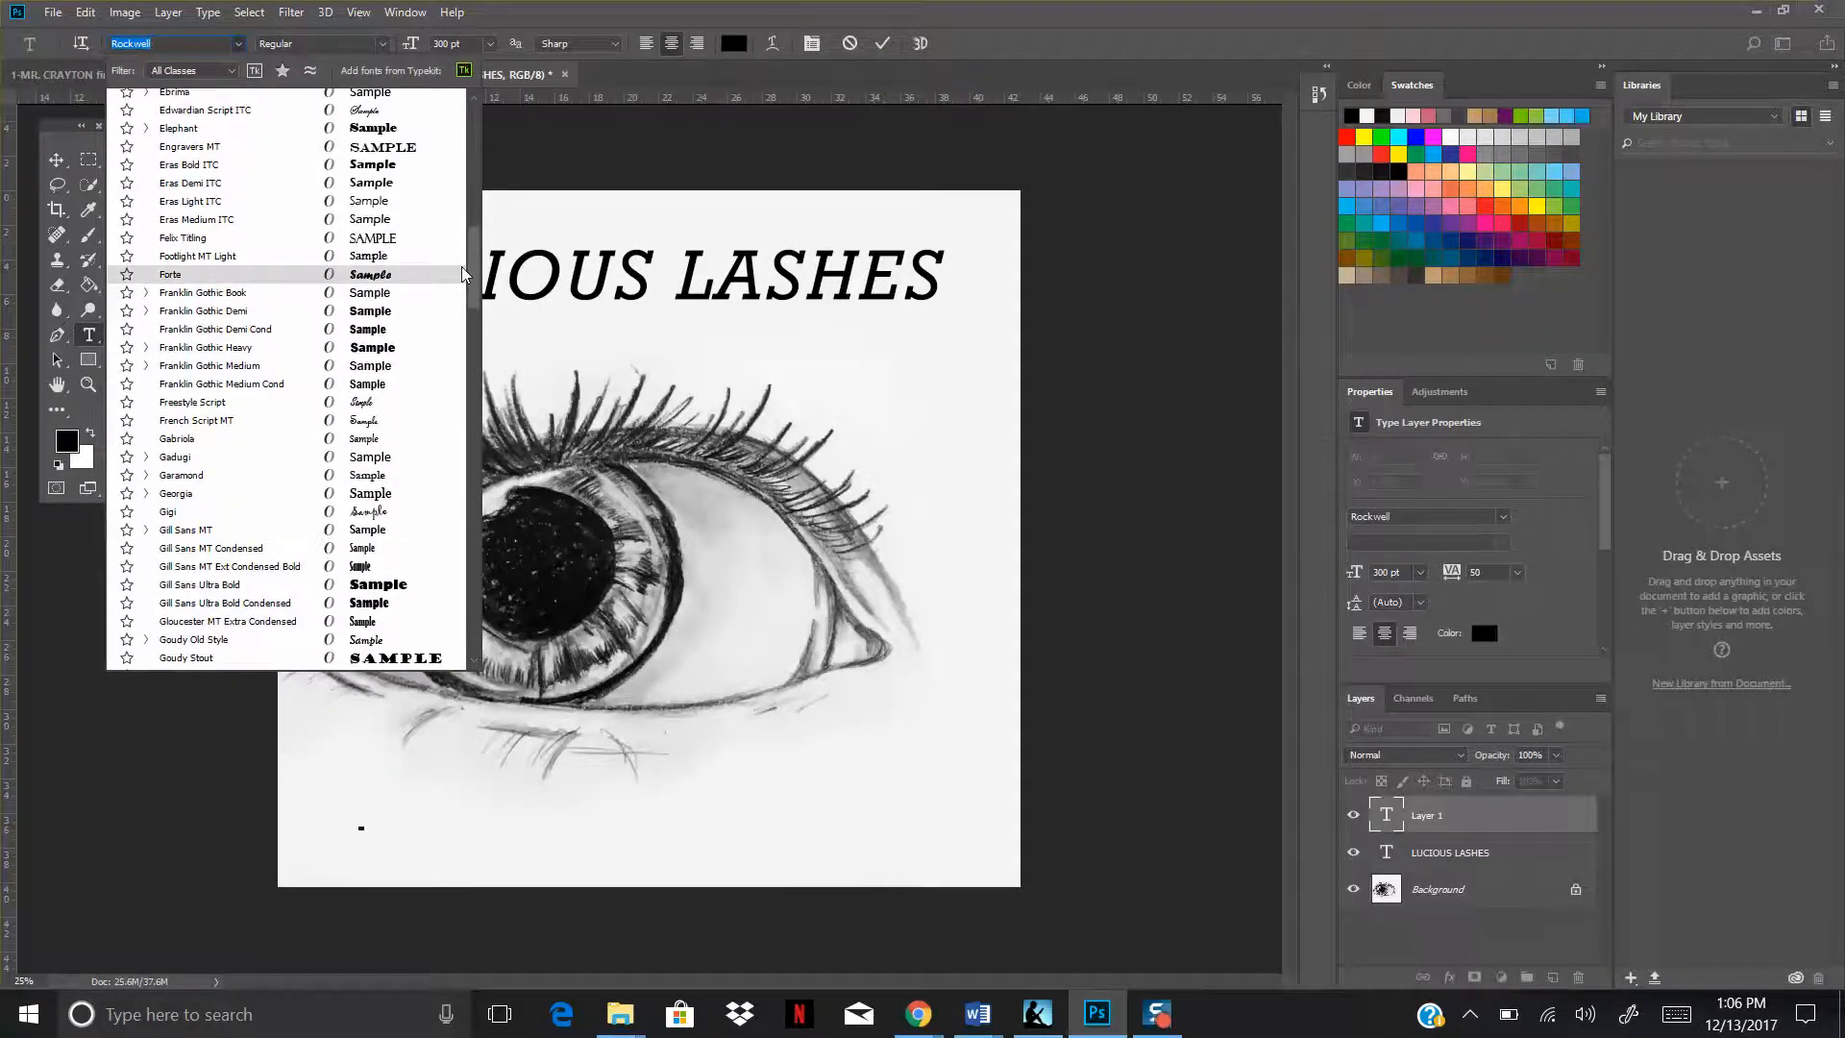
scroll(460, 227, "up", 6)
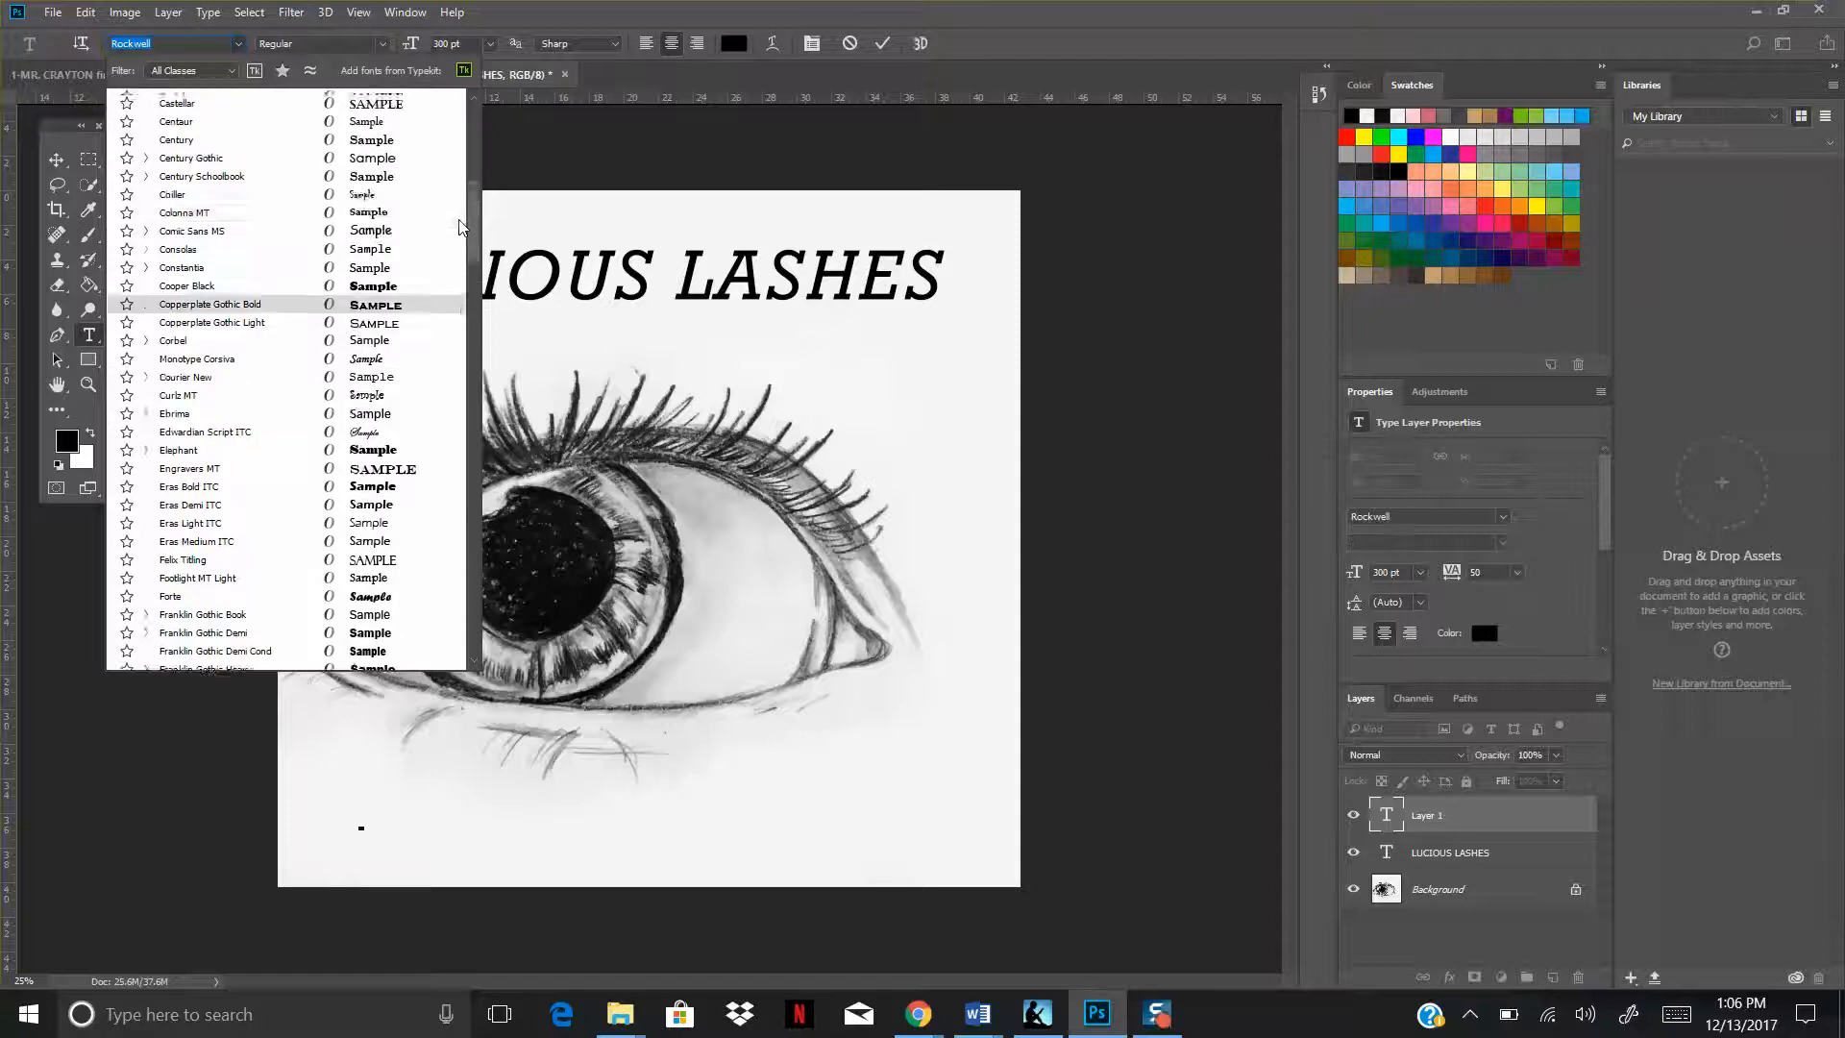
scroll(459, 227, "up", 10)
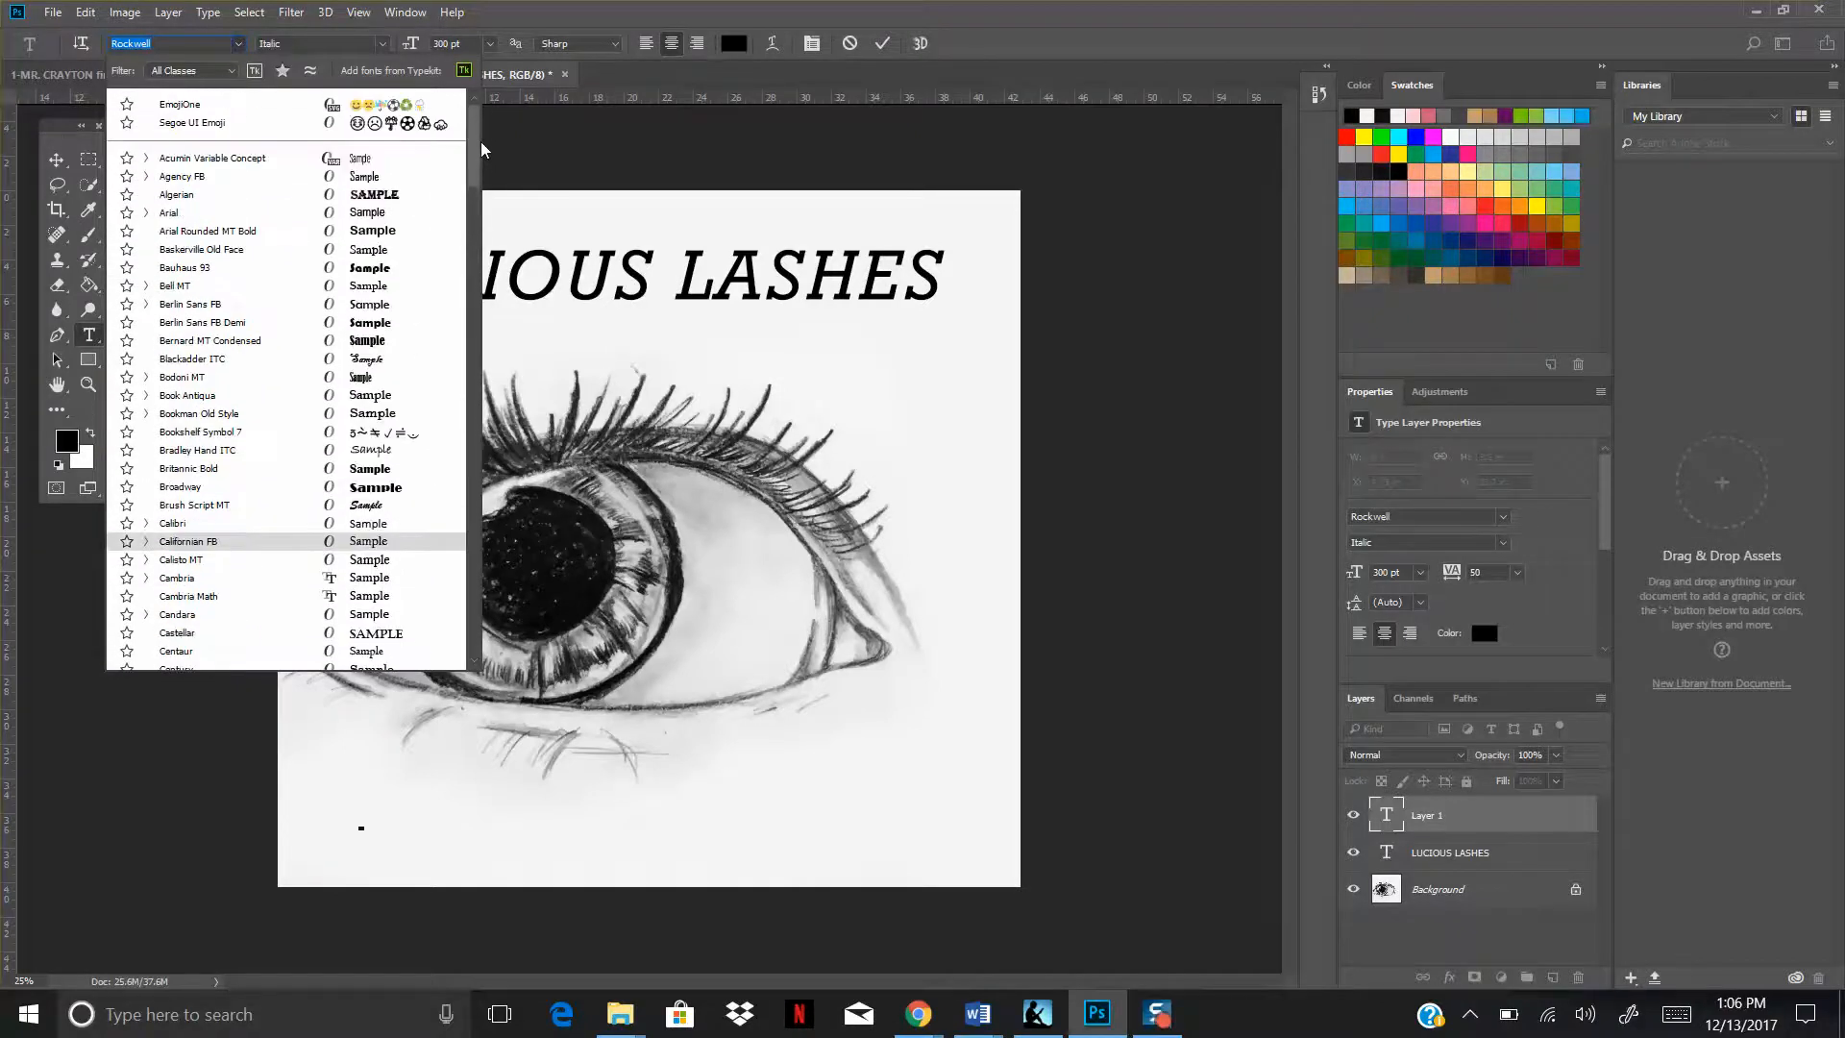
left_click_drag(478, 144, 463, 193)
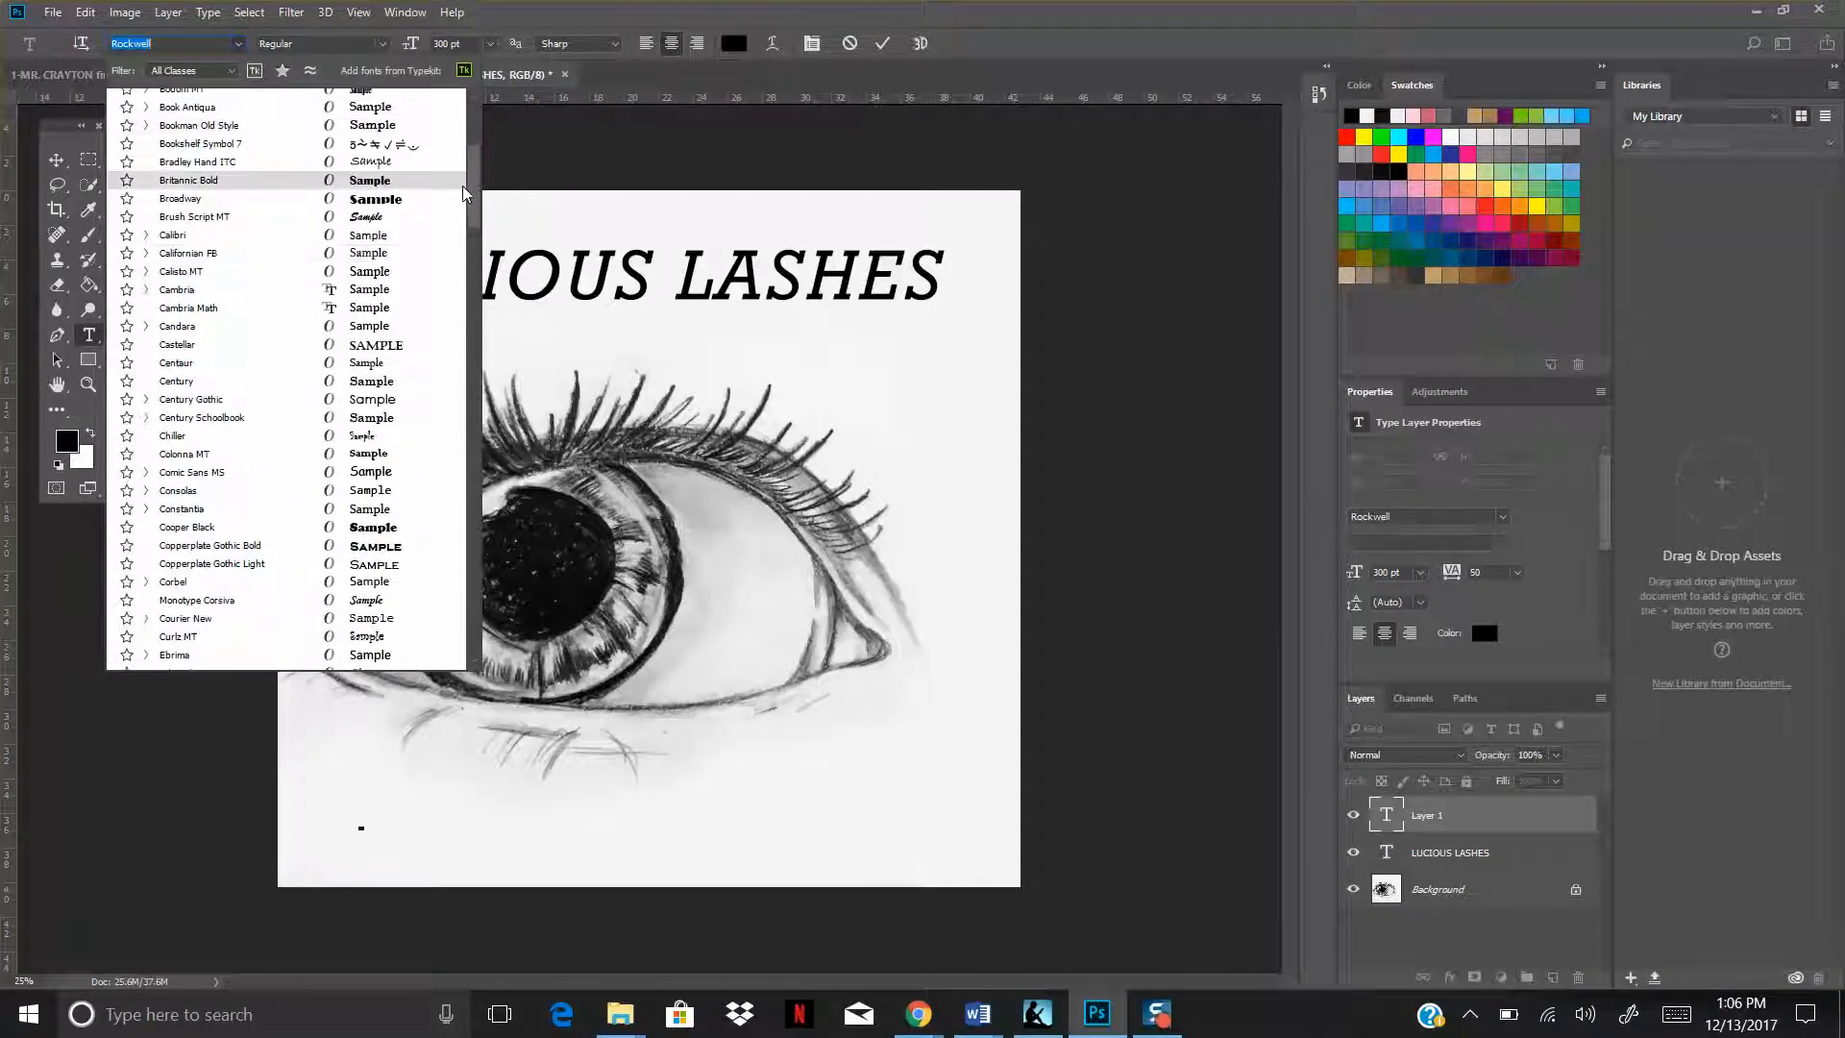
left_click(391, 163)
Try the first letters of "LUCIOUS" in Bradley Hand ITC below the eye, and erase them.
type("LUCIO")
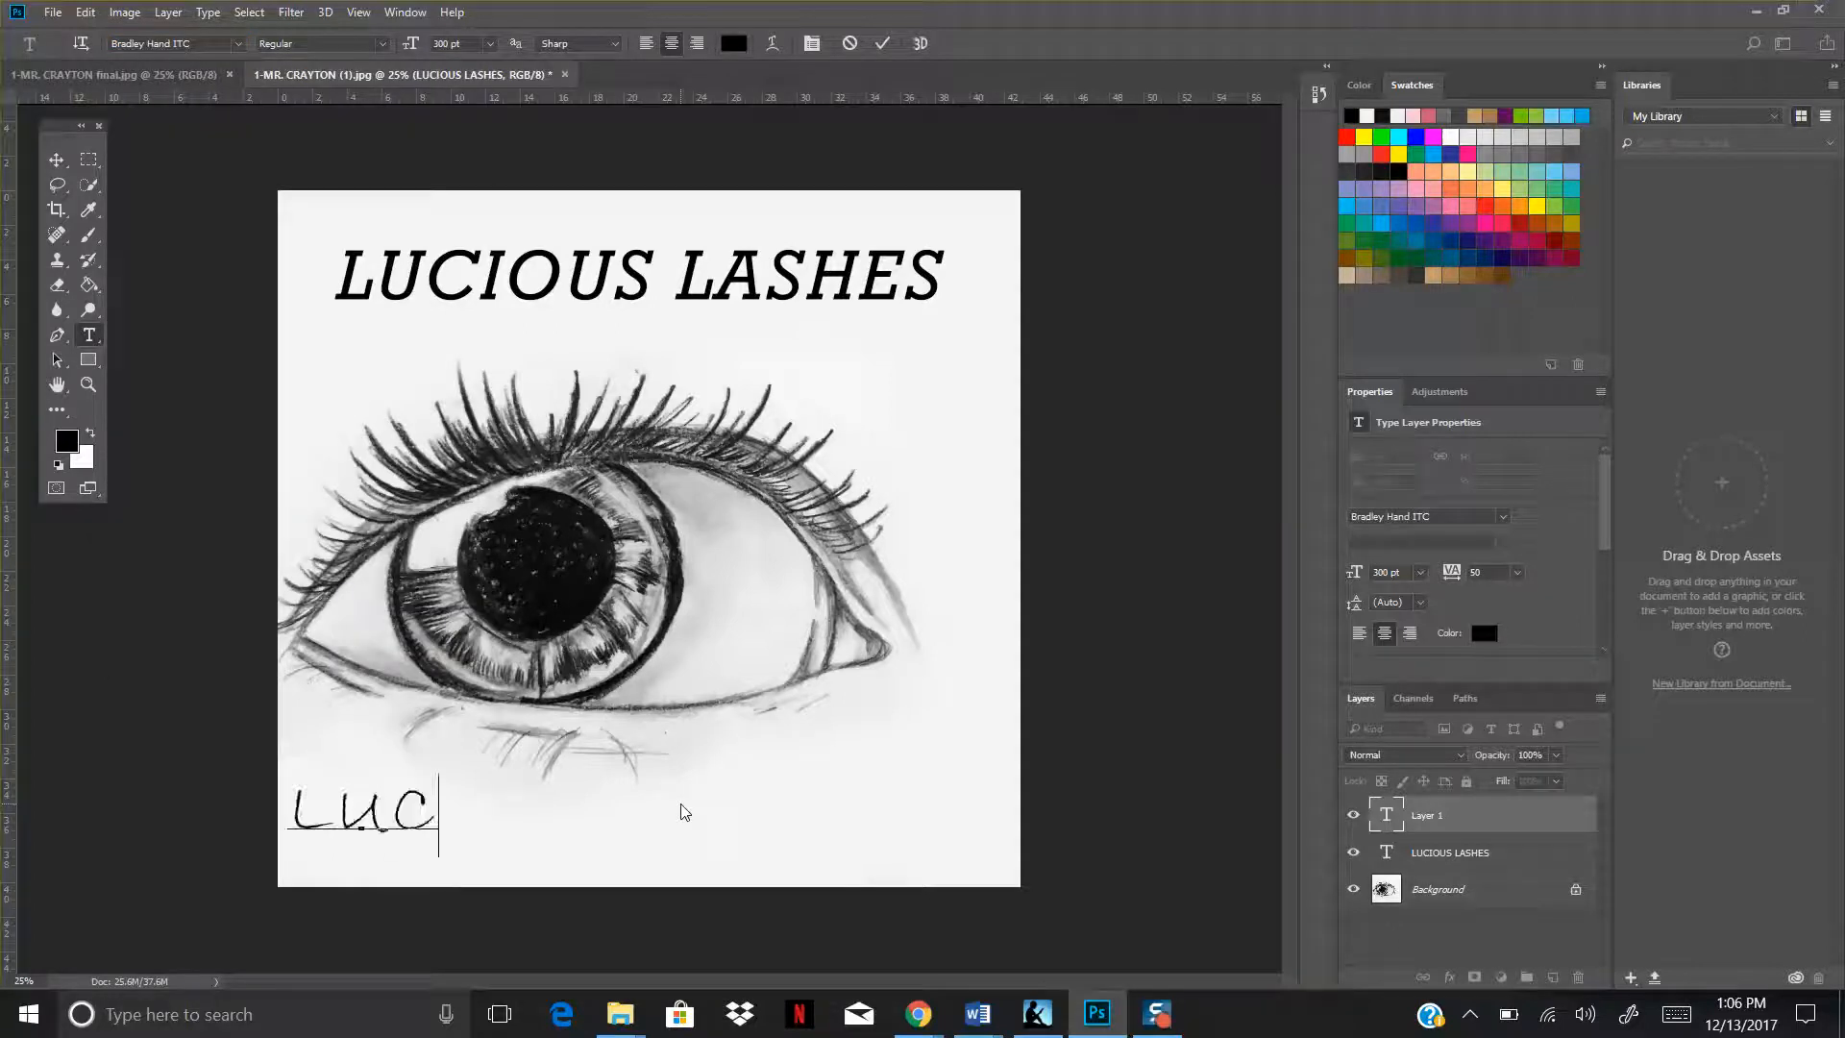
key("BackSpace")
key("BackSpace")
key("BackSpace")
key("BackSpace")
key("BackSpace")
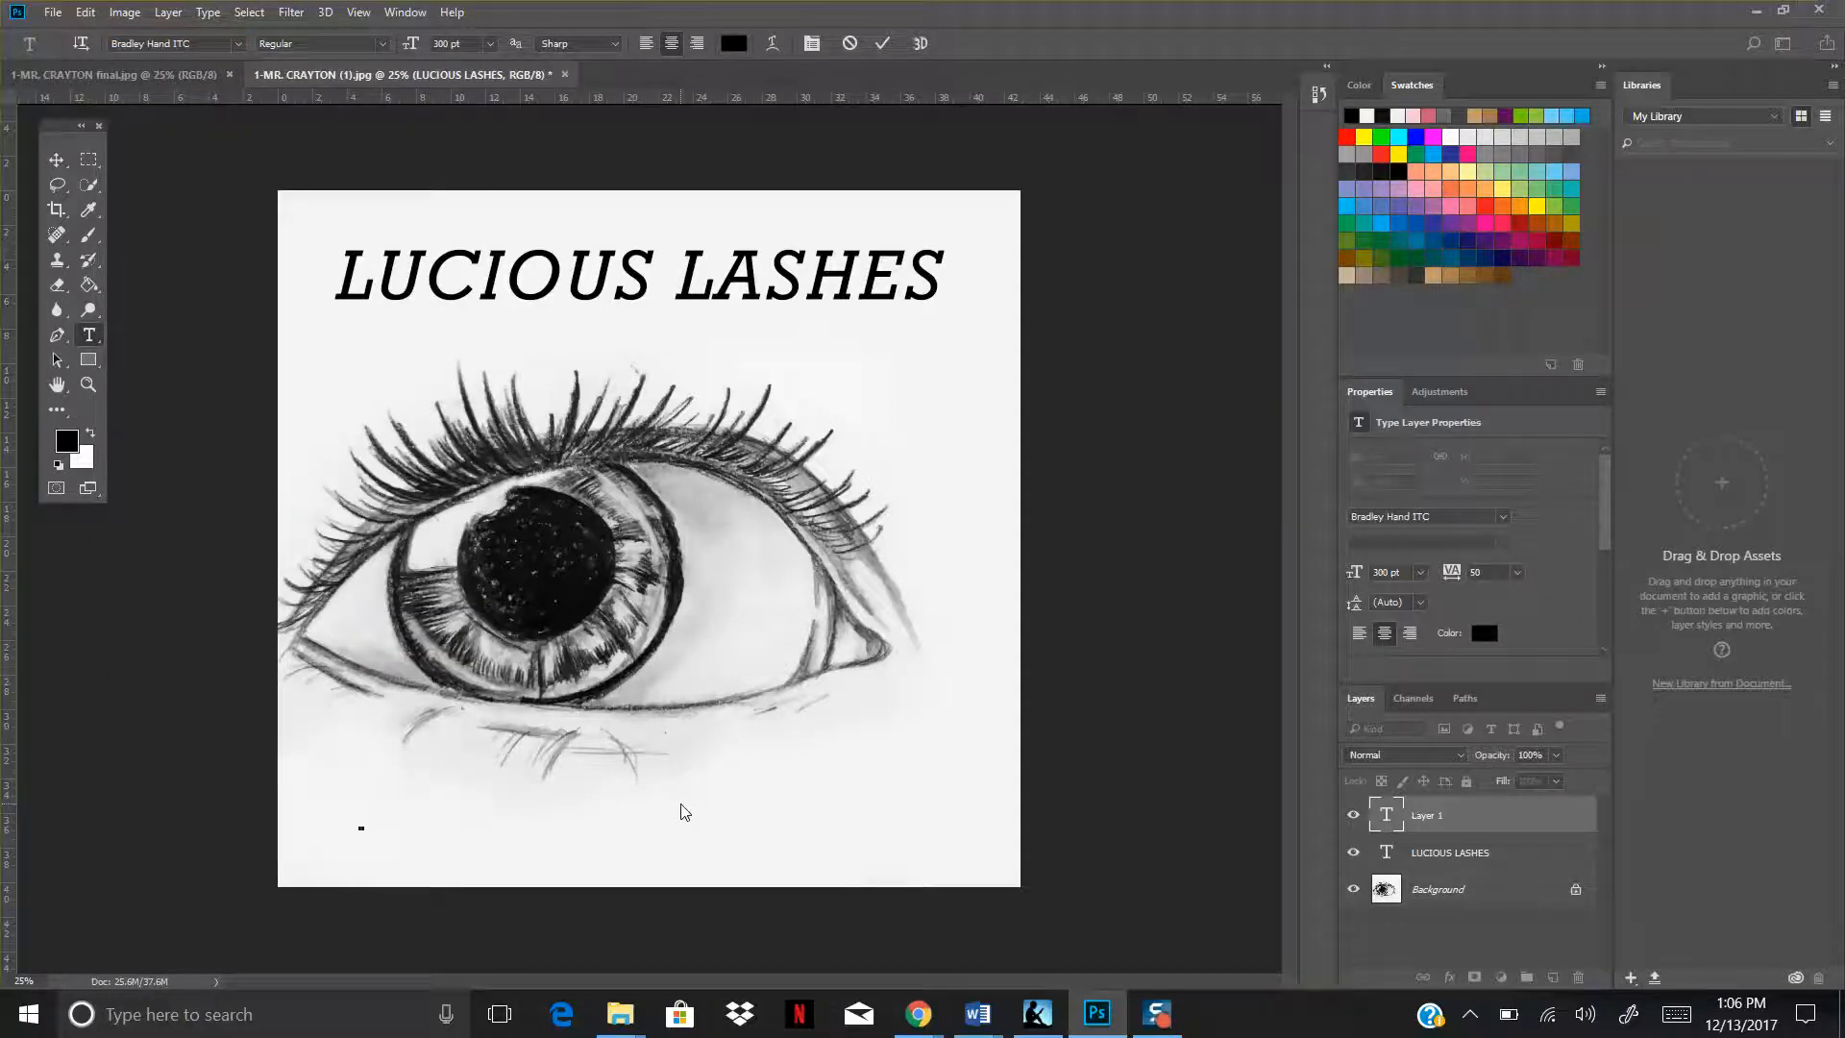
Add "LUCIOUS LASHES" in the Monotype Corsiva font and move it fully inside the blank area below the eye.
left_click(238, 44)
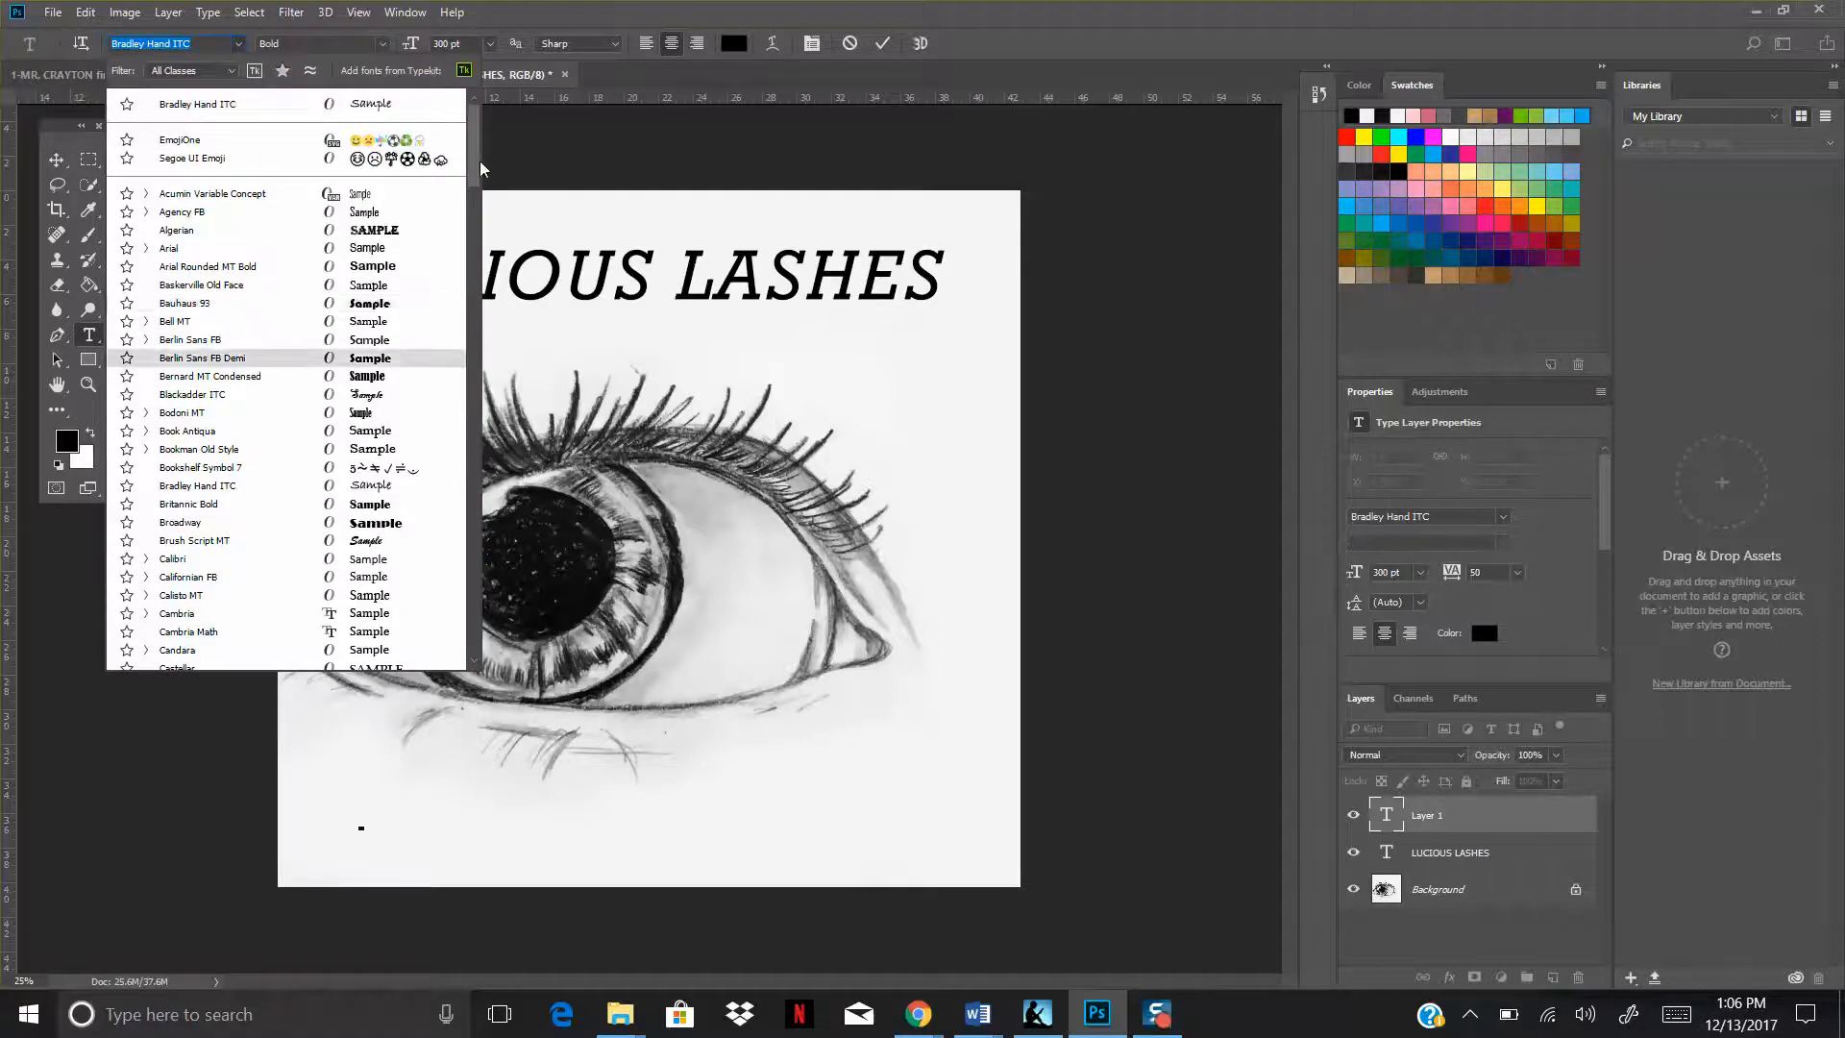
left_click_drag(478, 161, 462, 231)
scroll(462, 231, "down", 4)
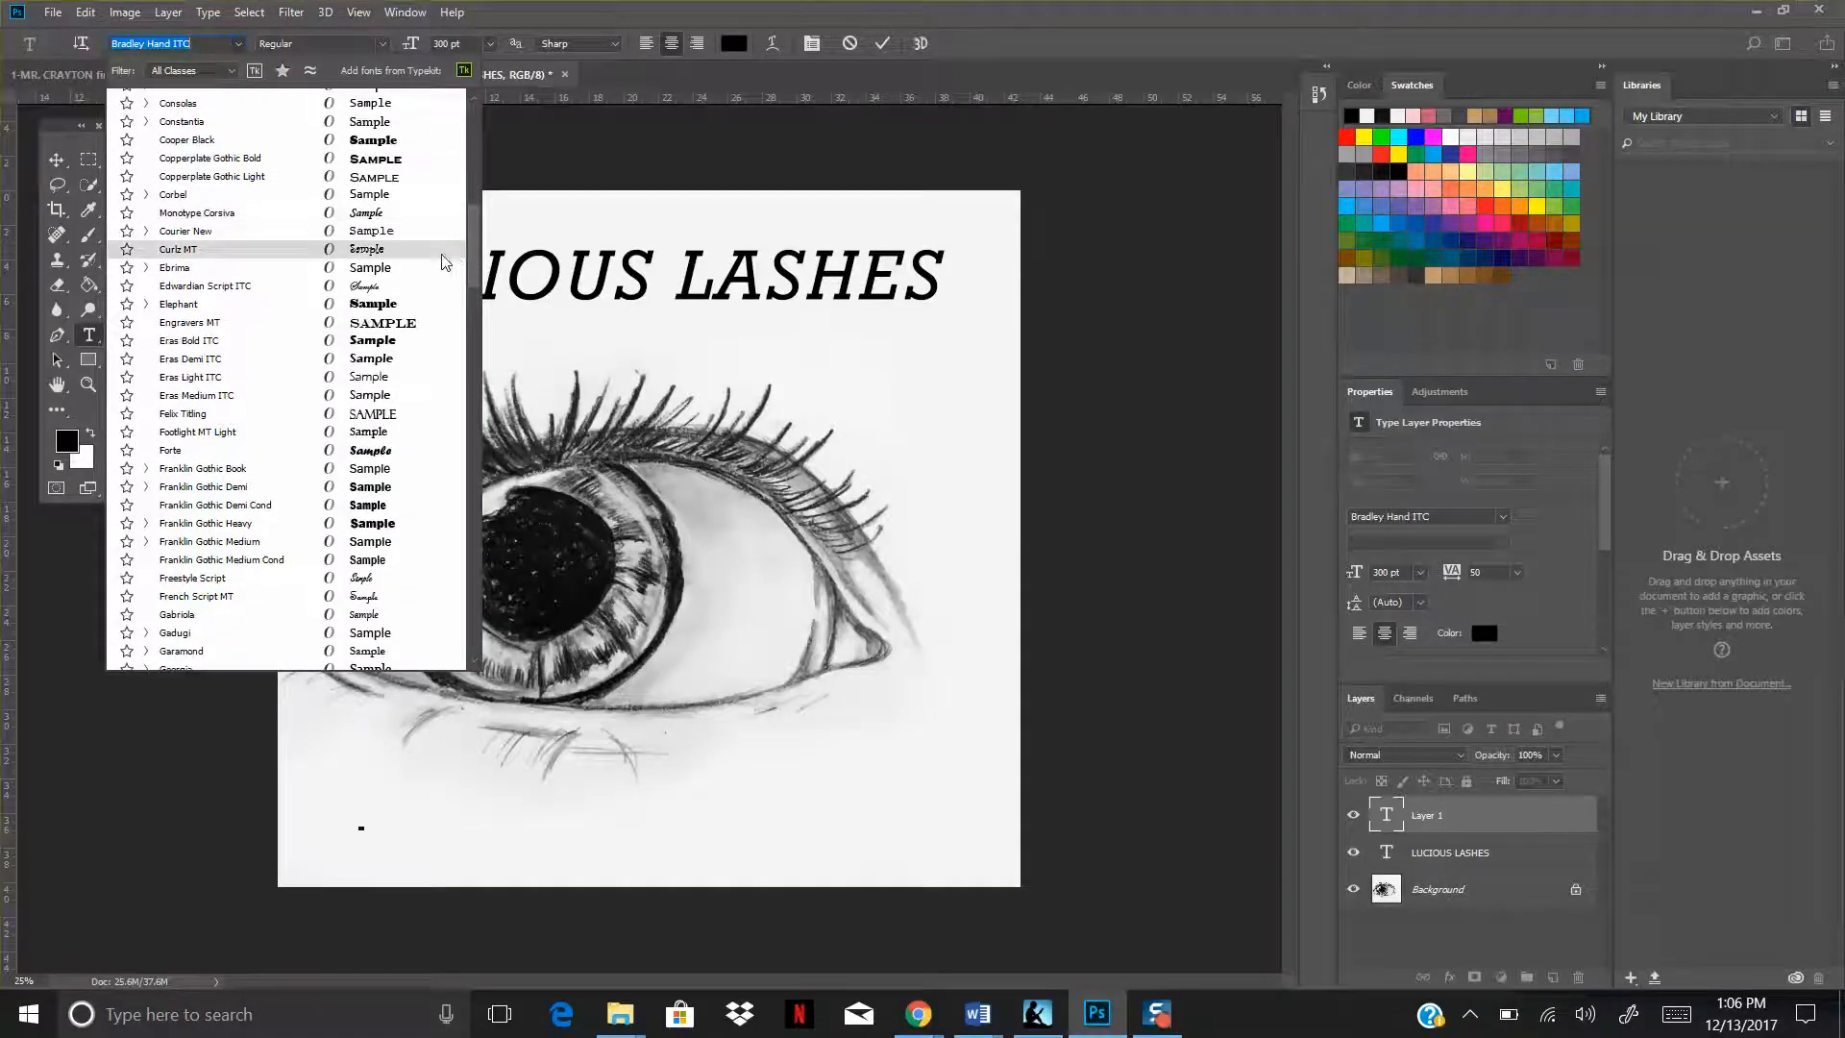
left_click(387, 213)
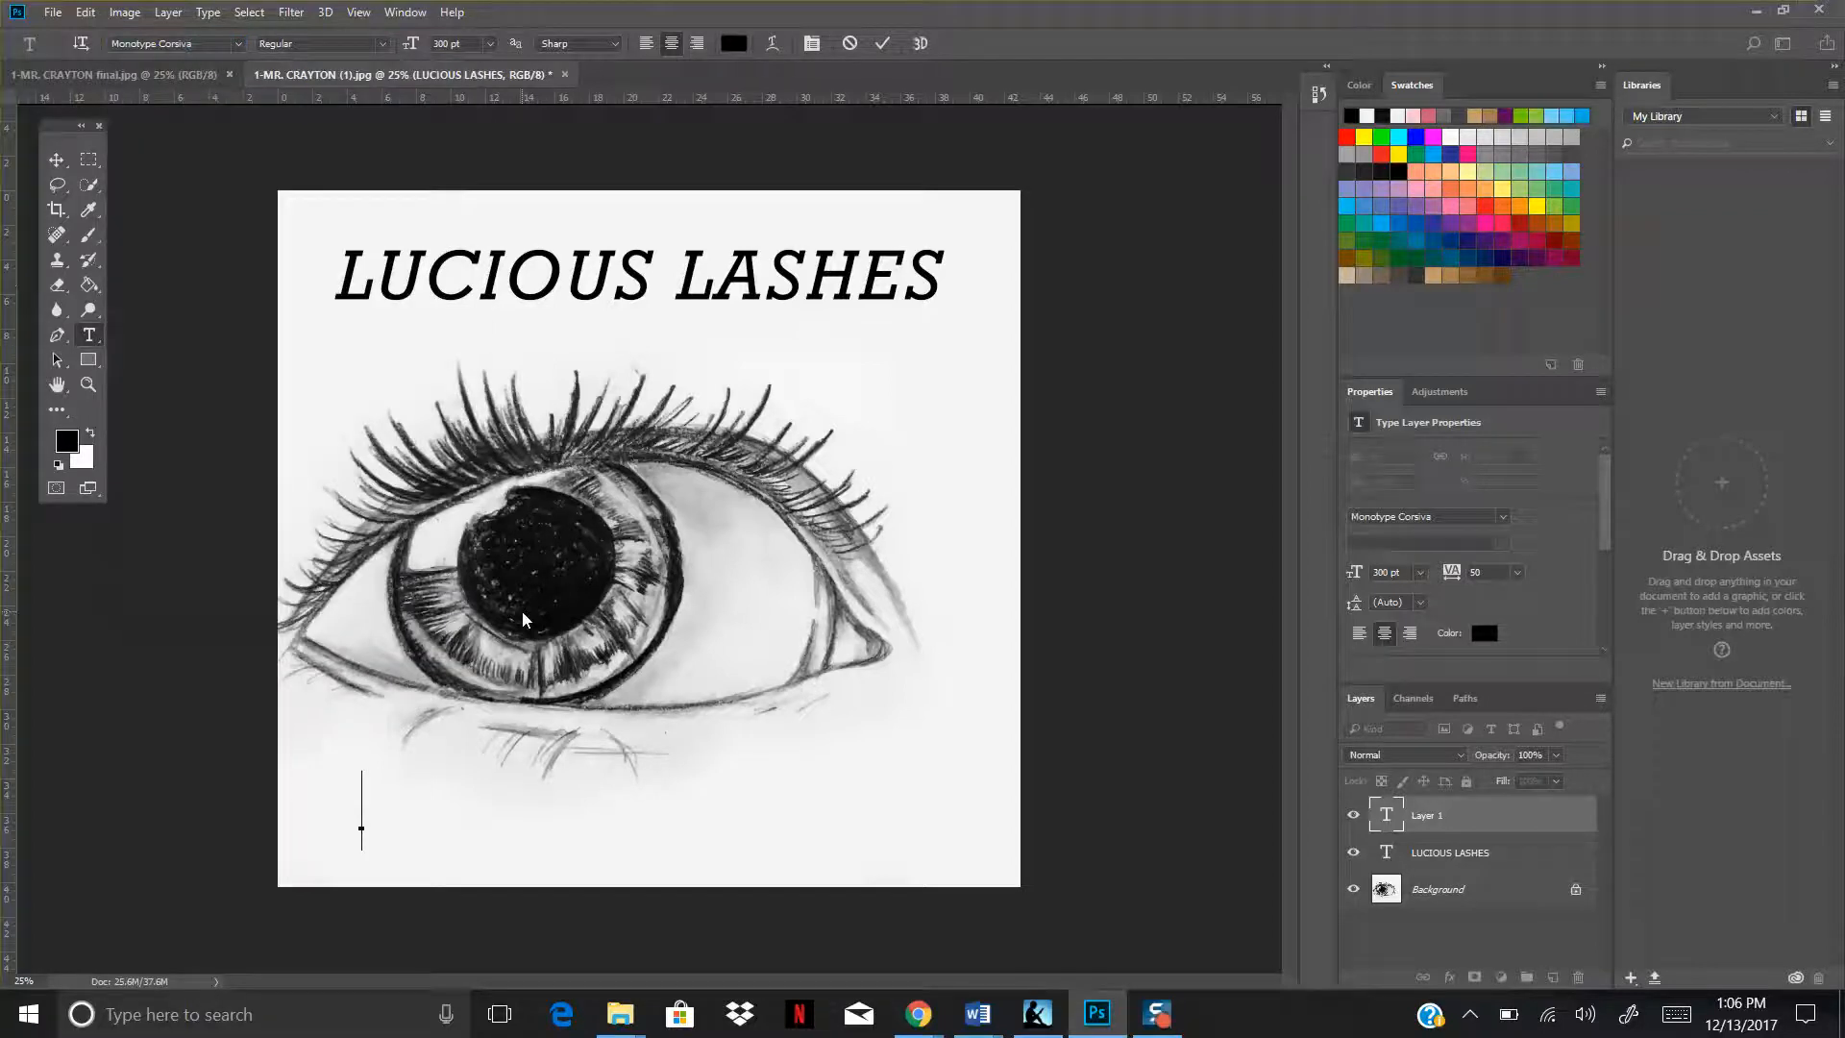
type("LUCIOUS")
type(" LASHES")
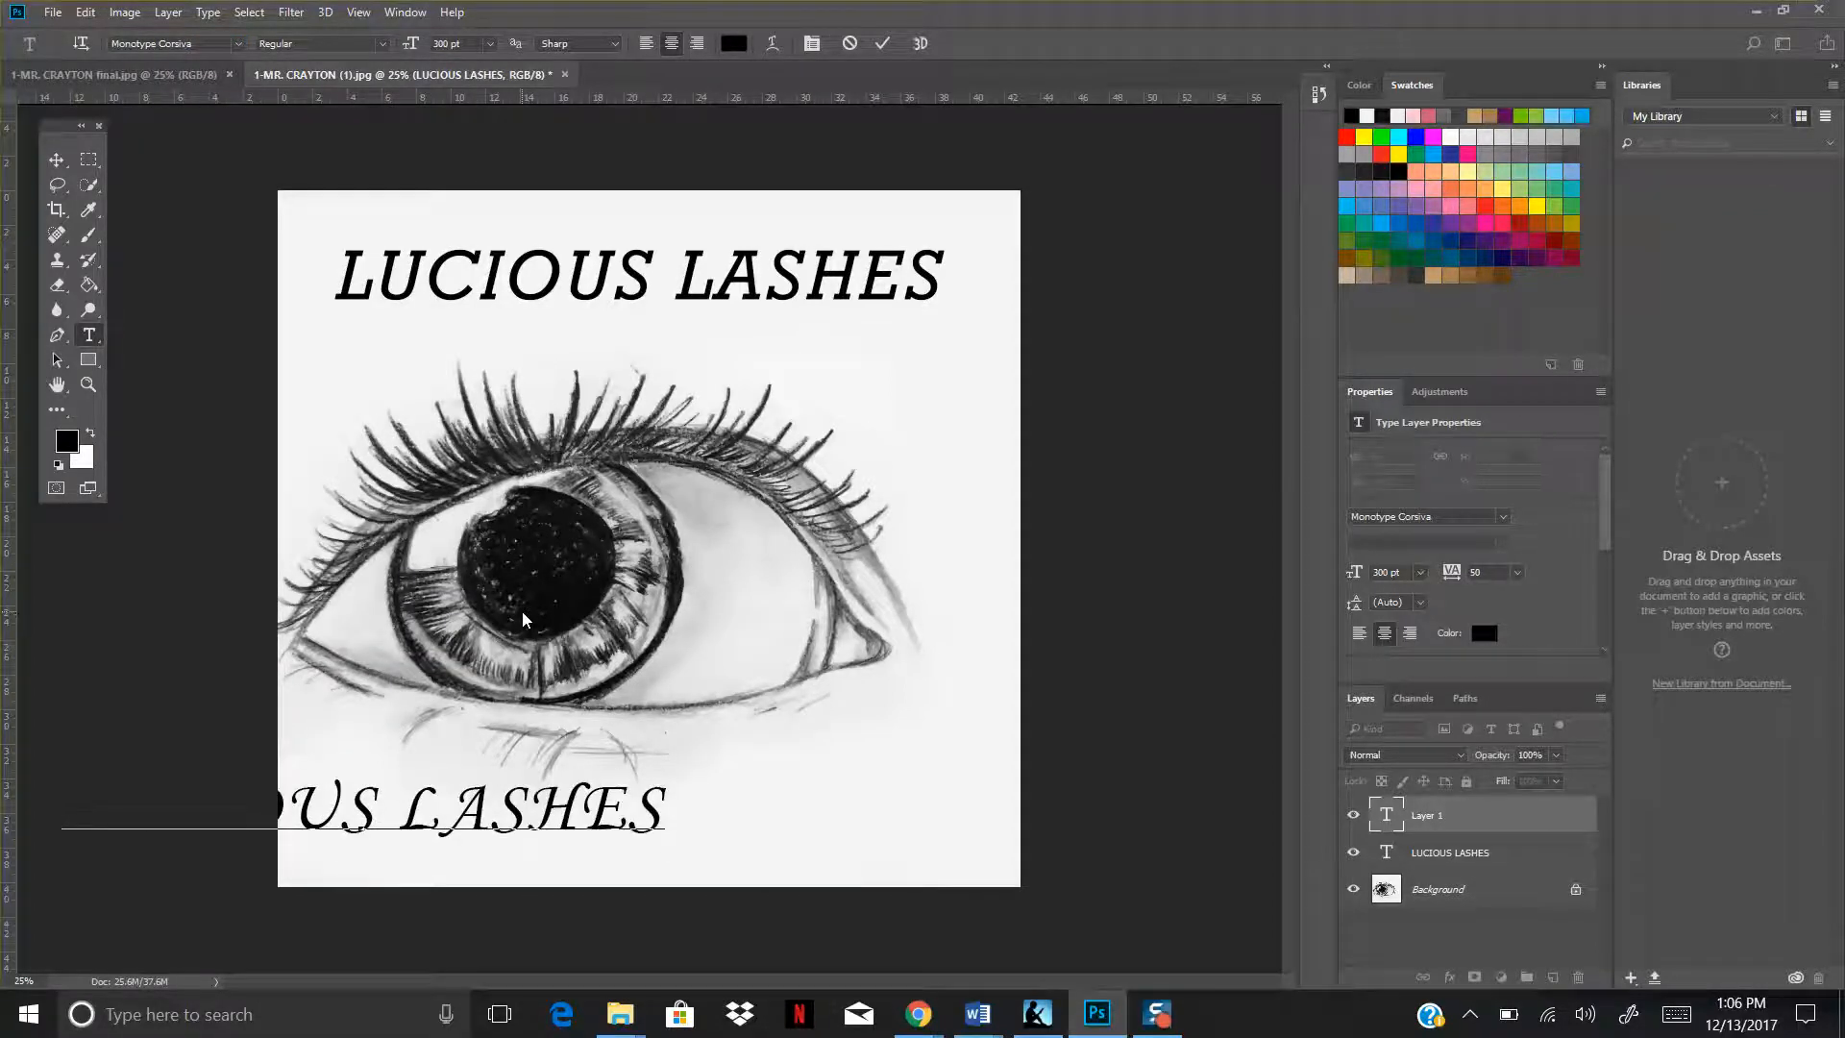
left_click(56, 165)
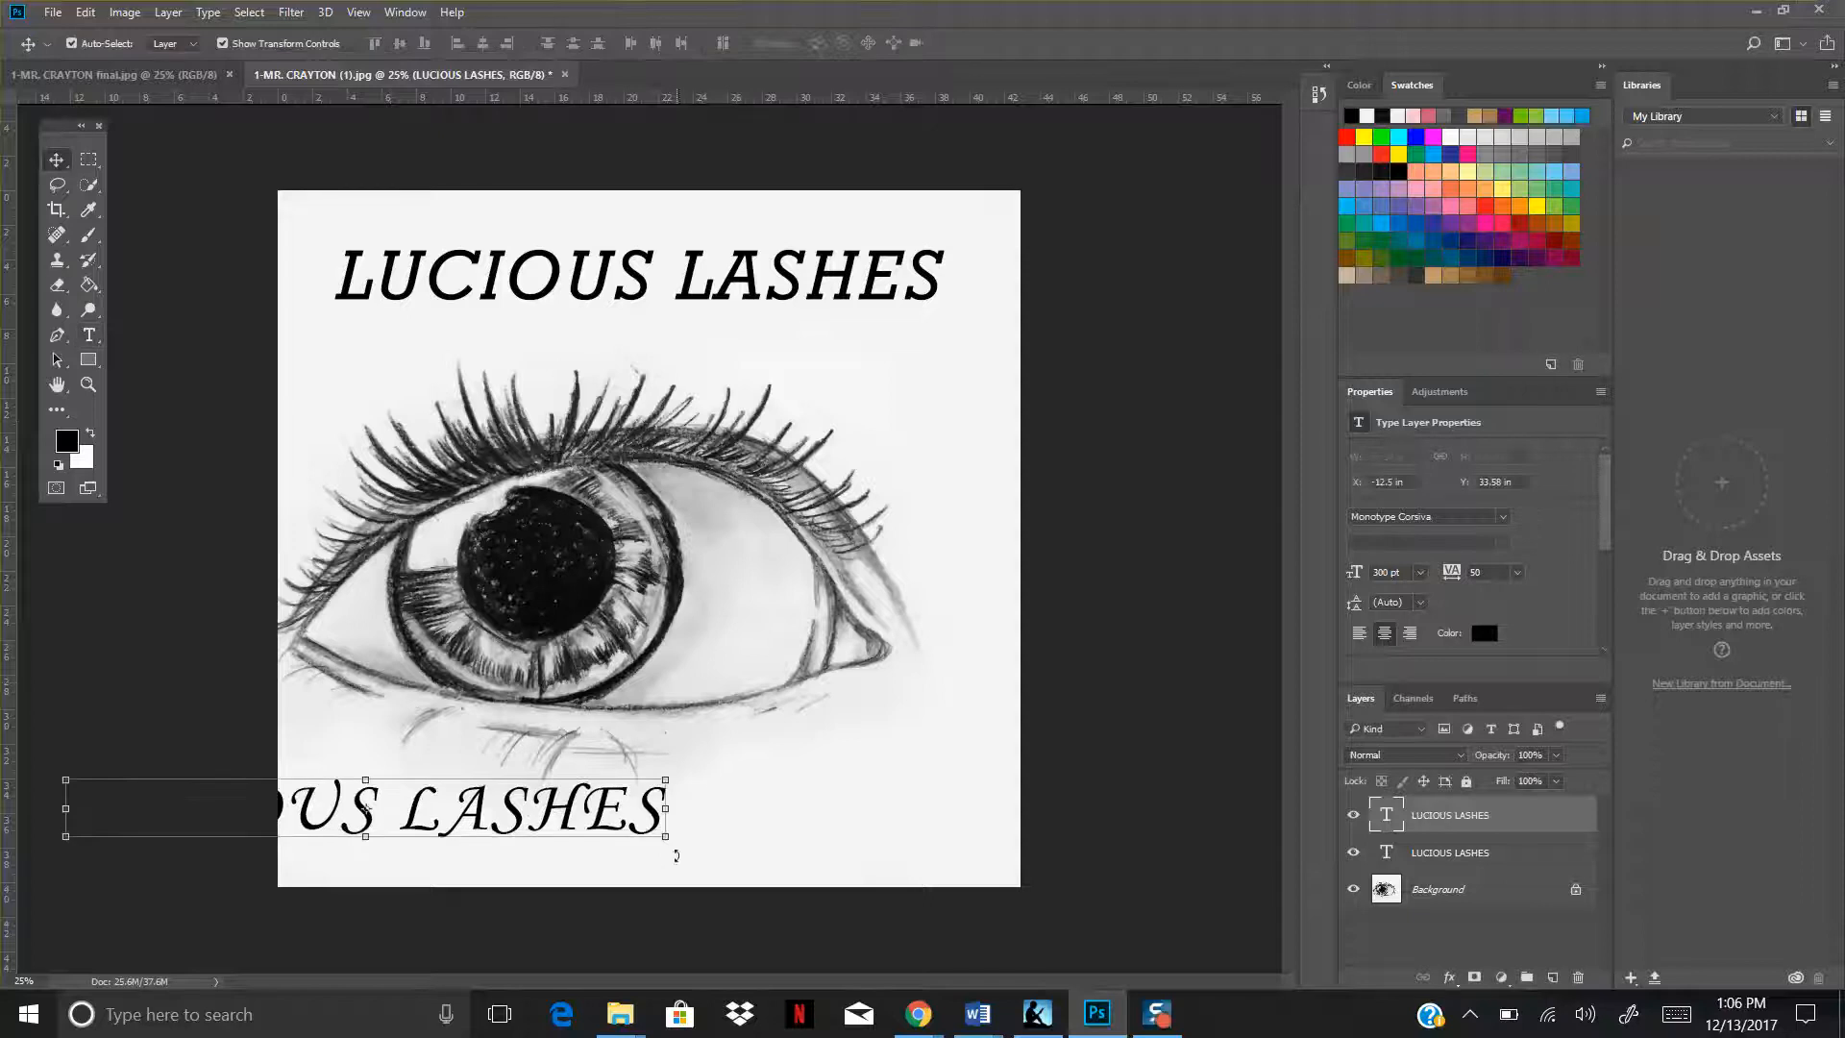
left_click_drag(558, 821, 797, 843)
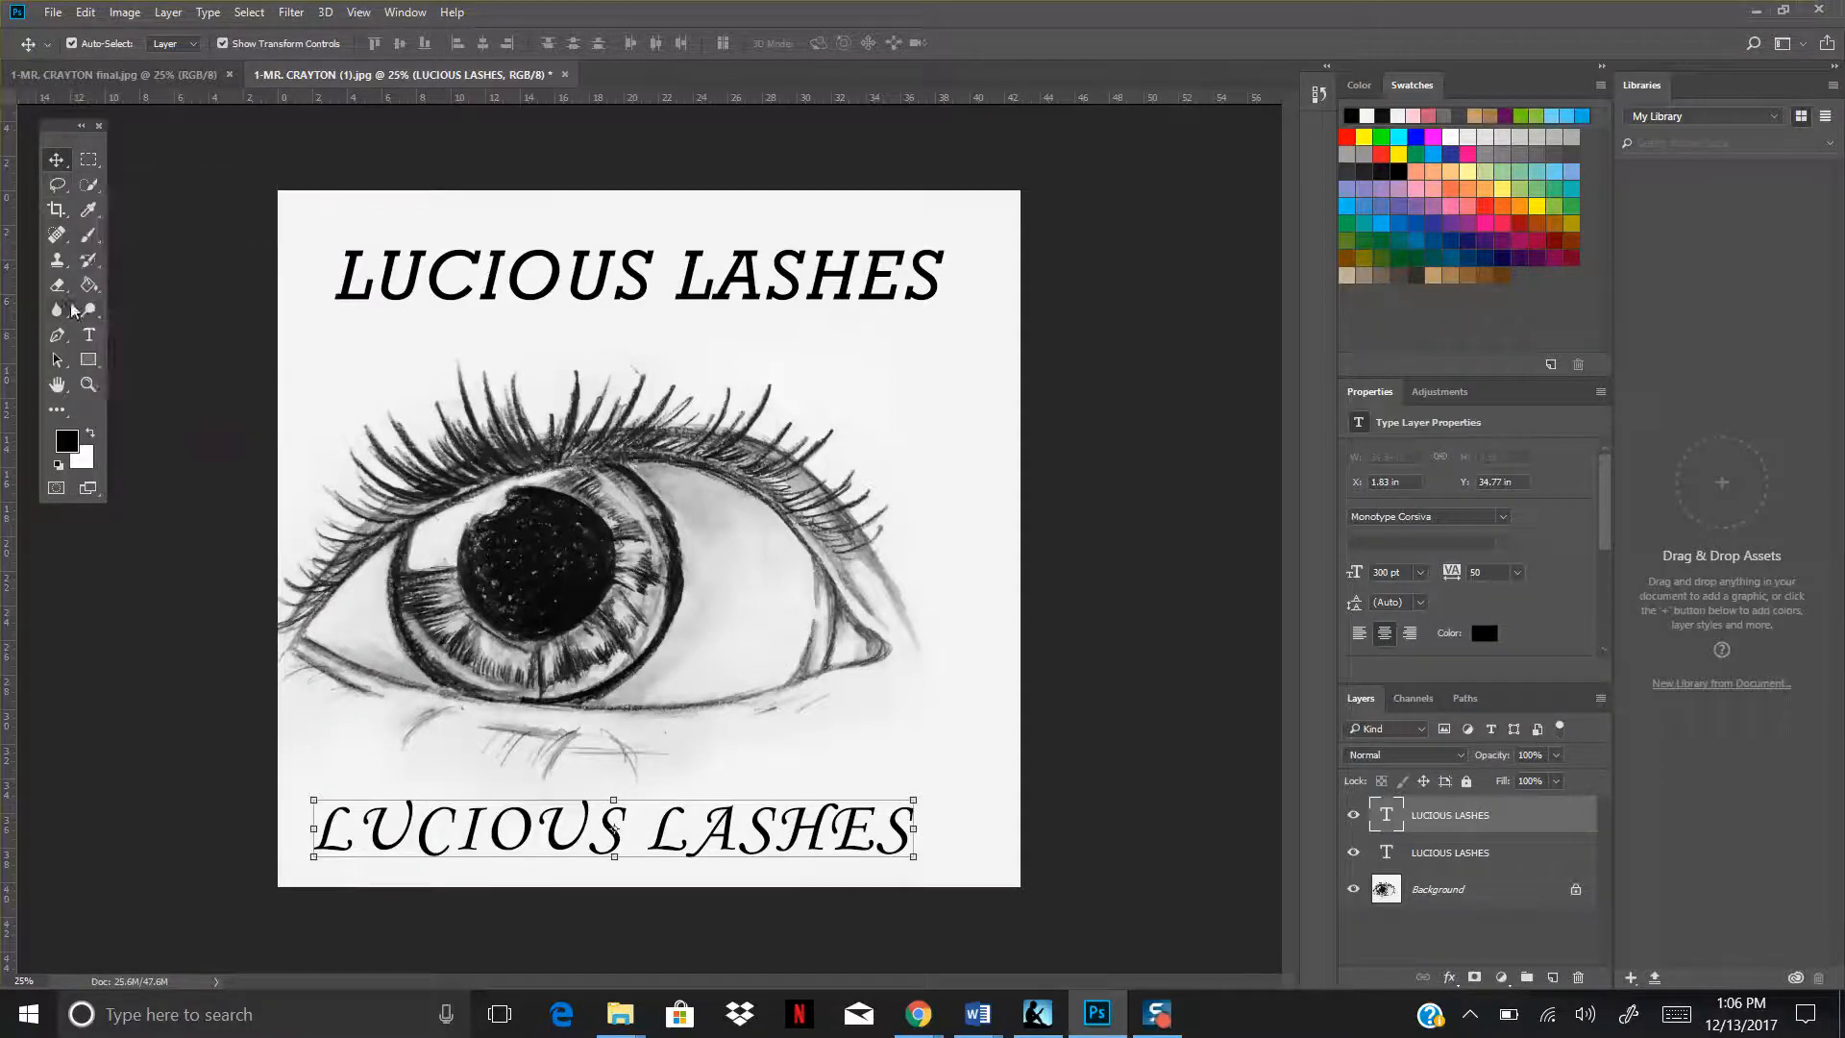
Enlarge the Monotype Corsiva text to 350 pt and move it directly beneath the Rockwell title.
left_click(89, 337)
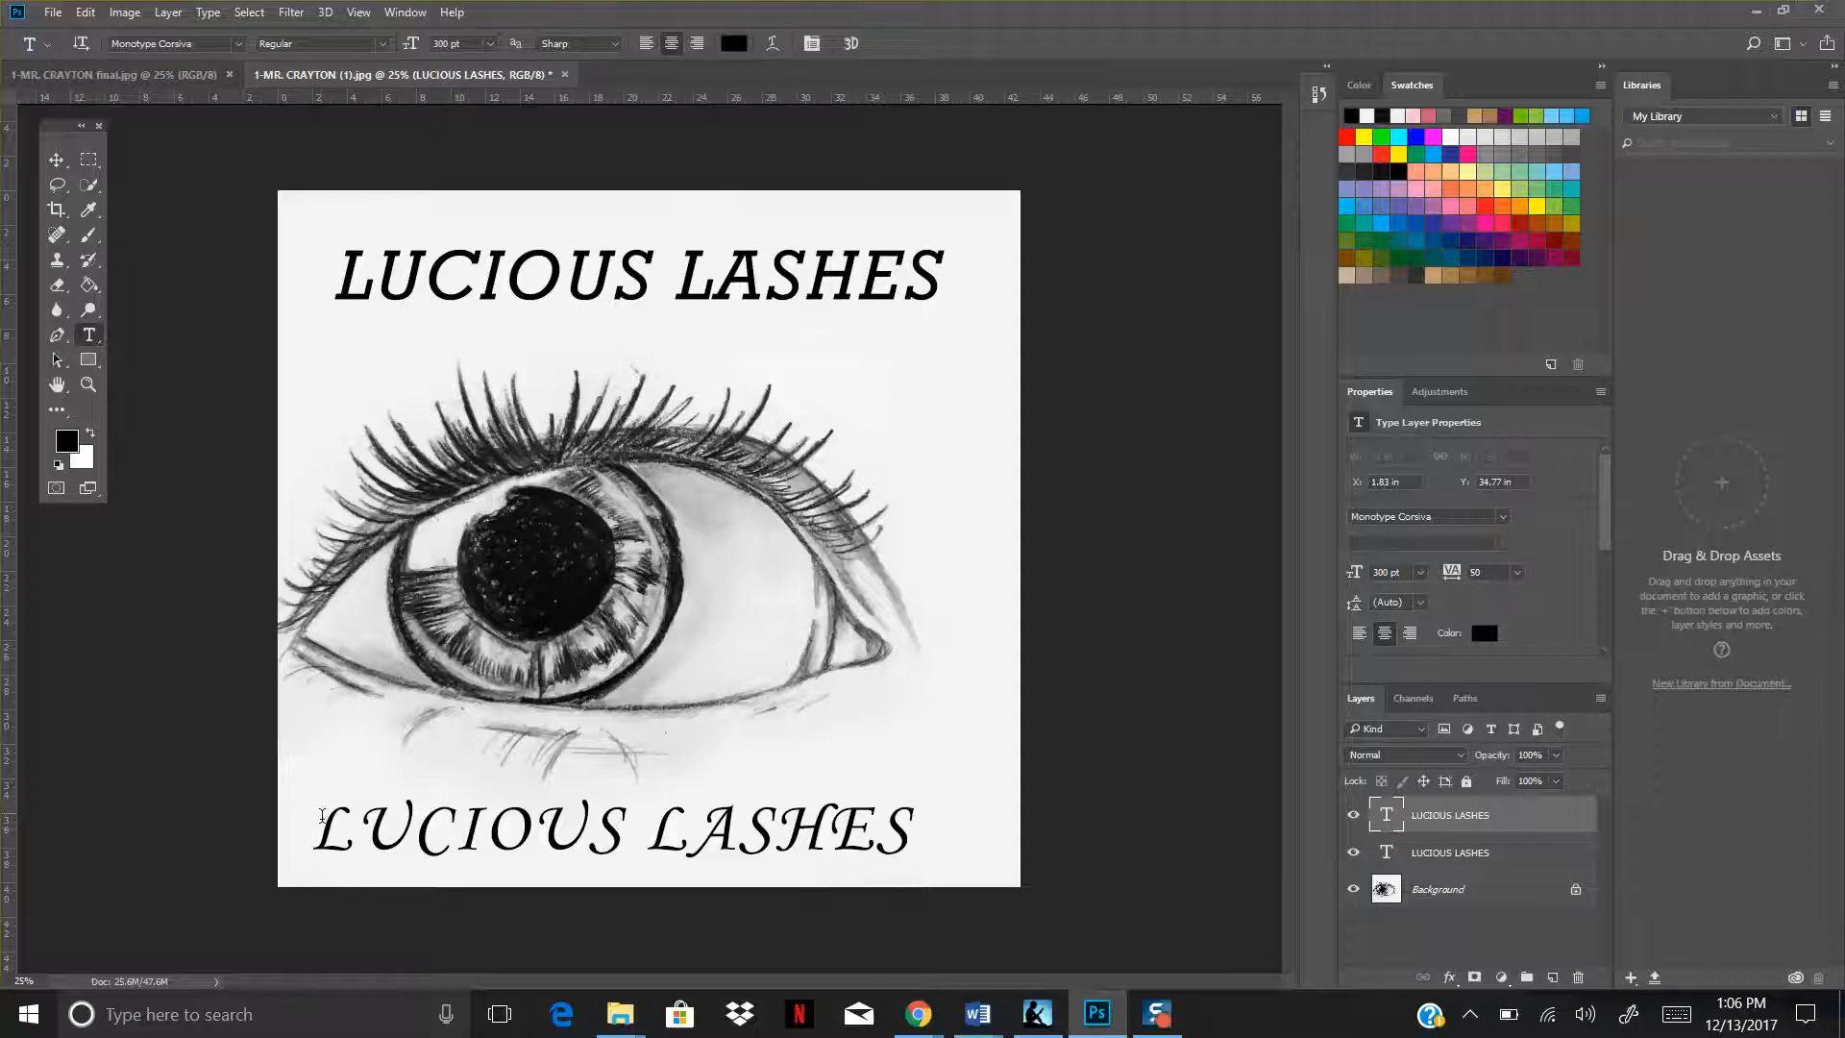
left_click_drag(318, 827, 908, 833)
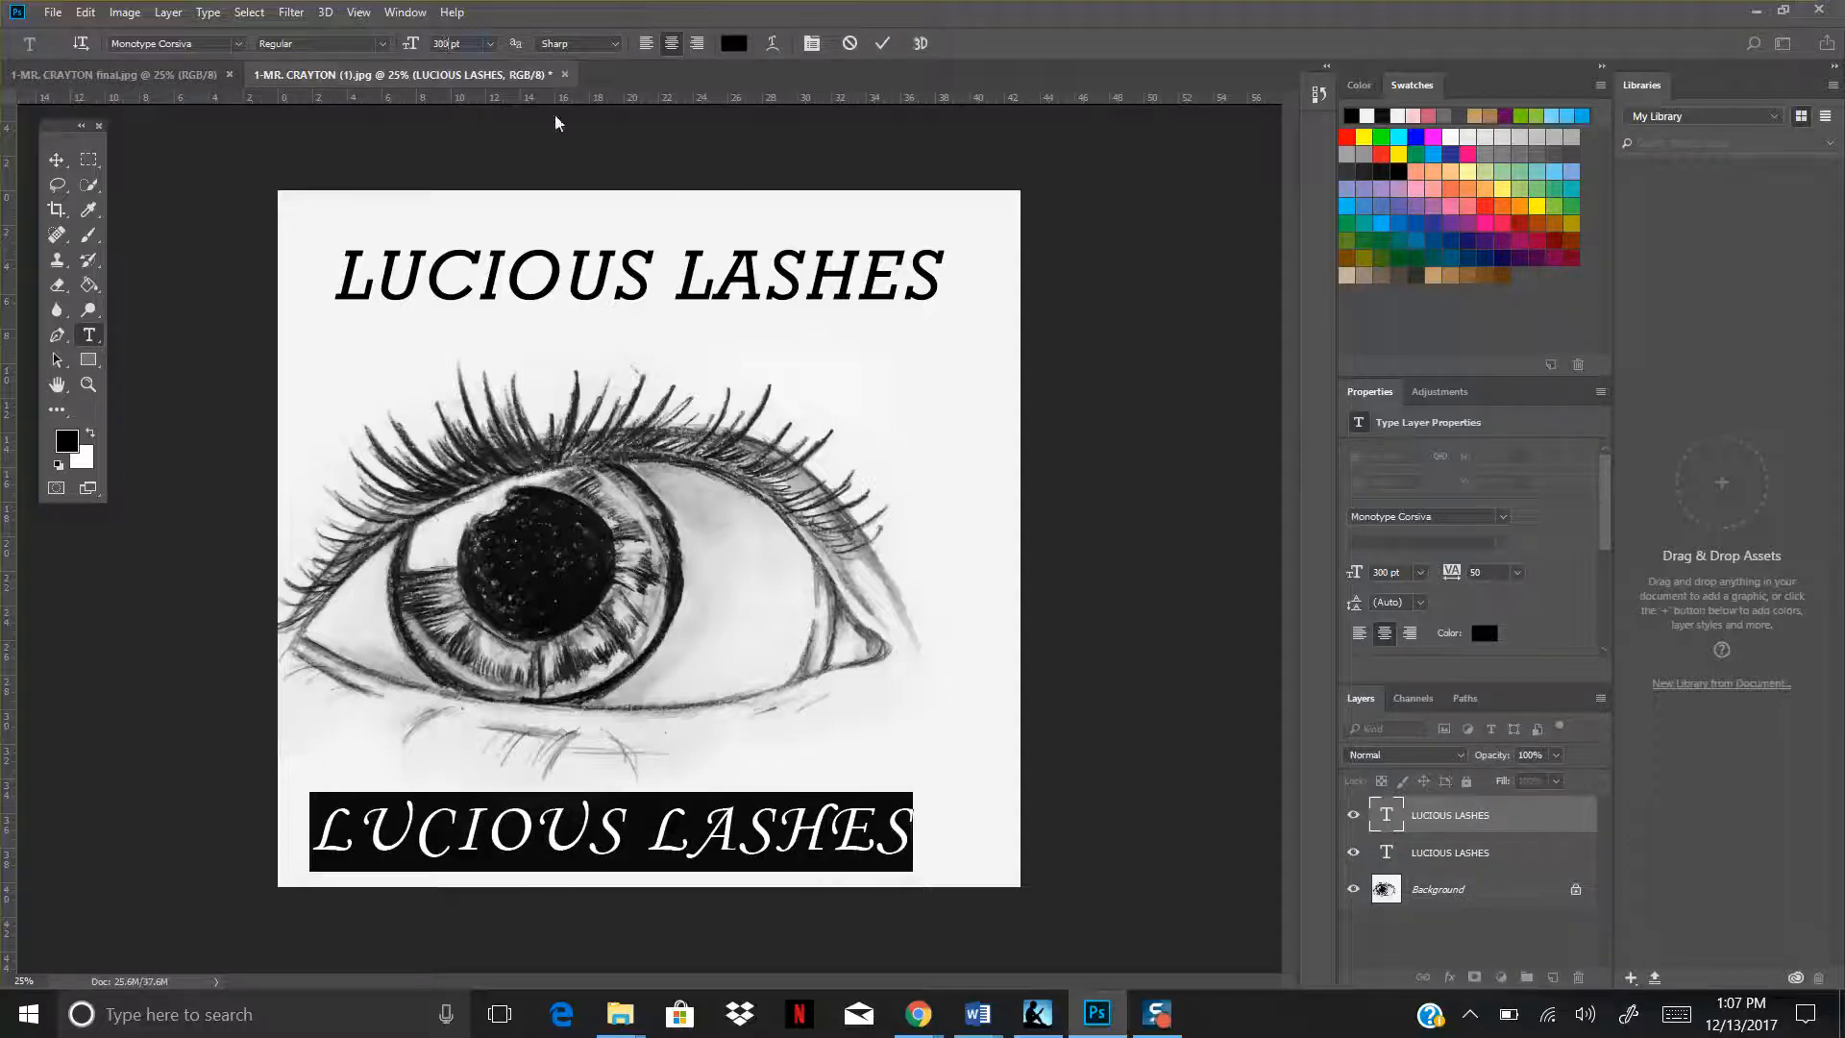
key("BackSpace")
key("BackSpace")
key("BackSpace")
type("350")
key("Return")
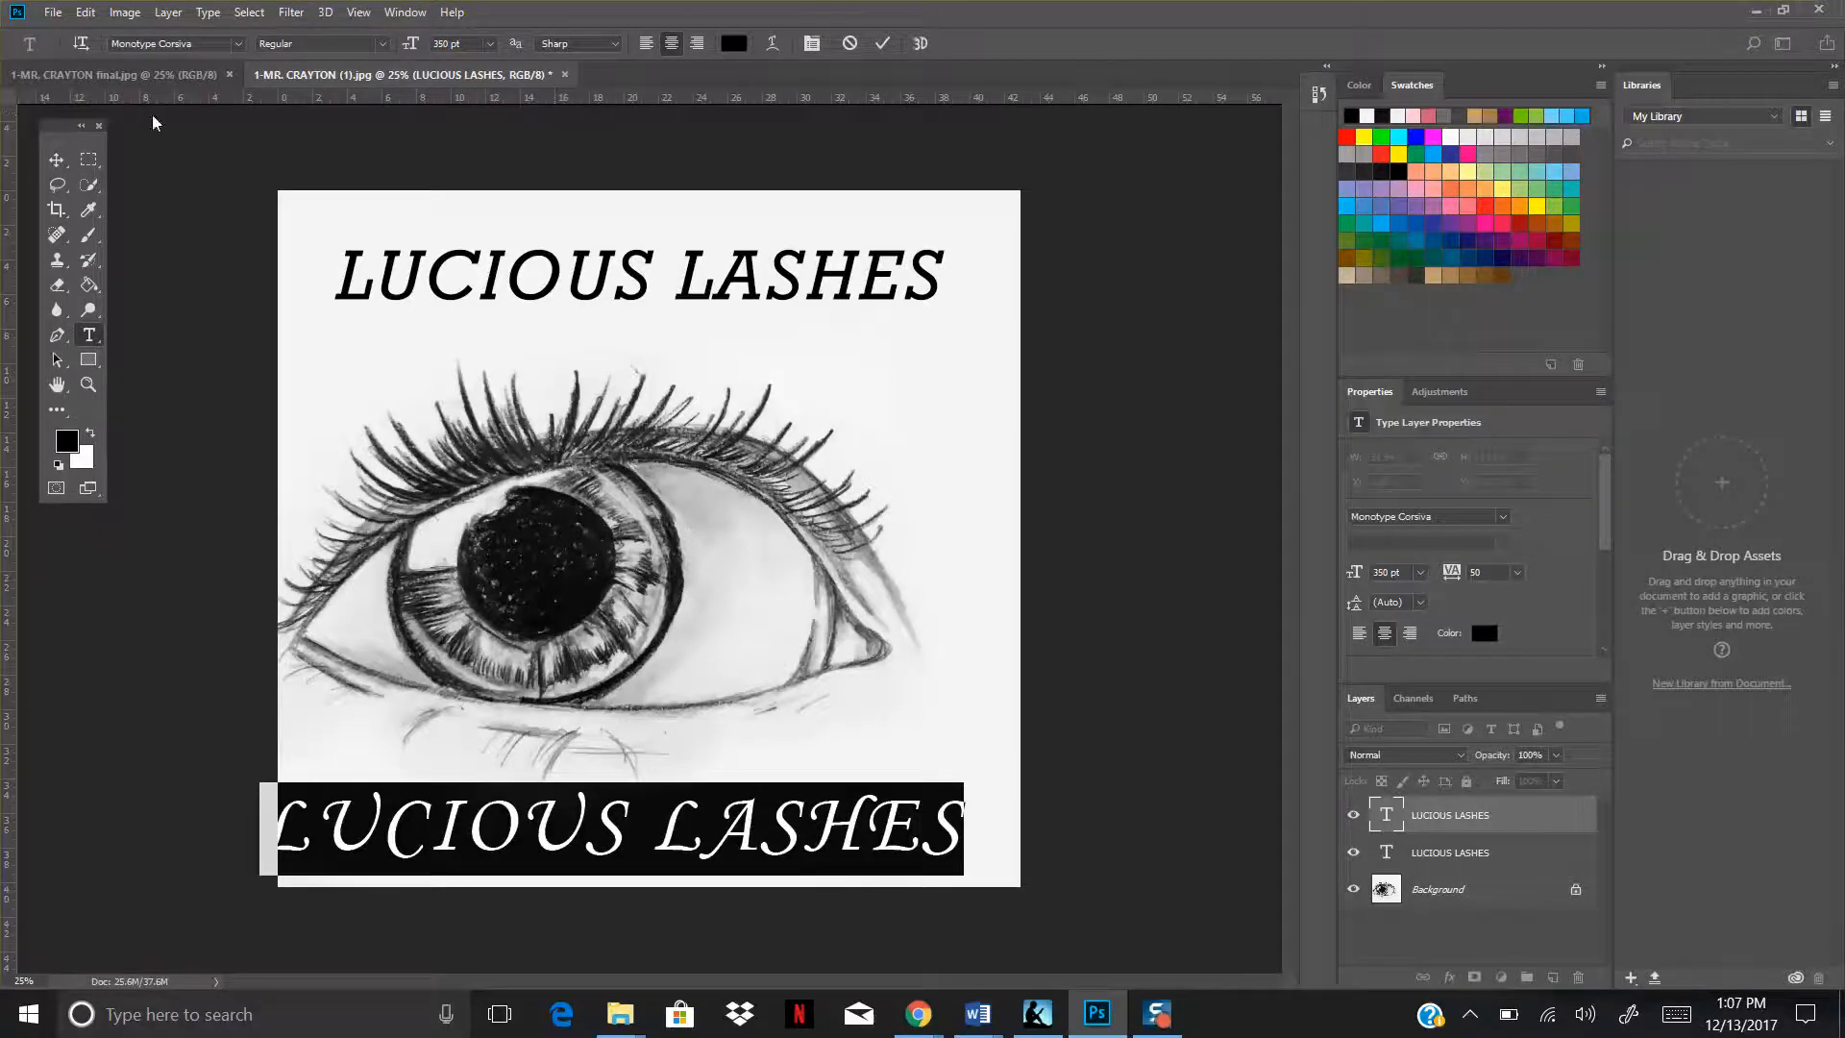
left_click(57, 159)
left_click_drag(794, 827, 823, 353)
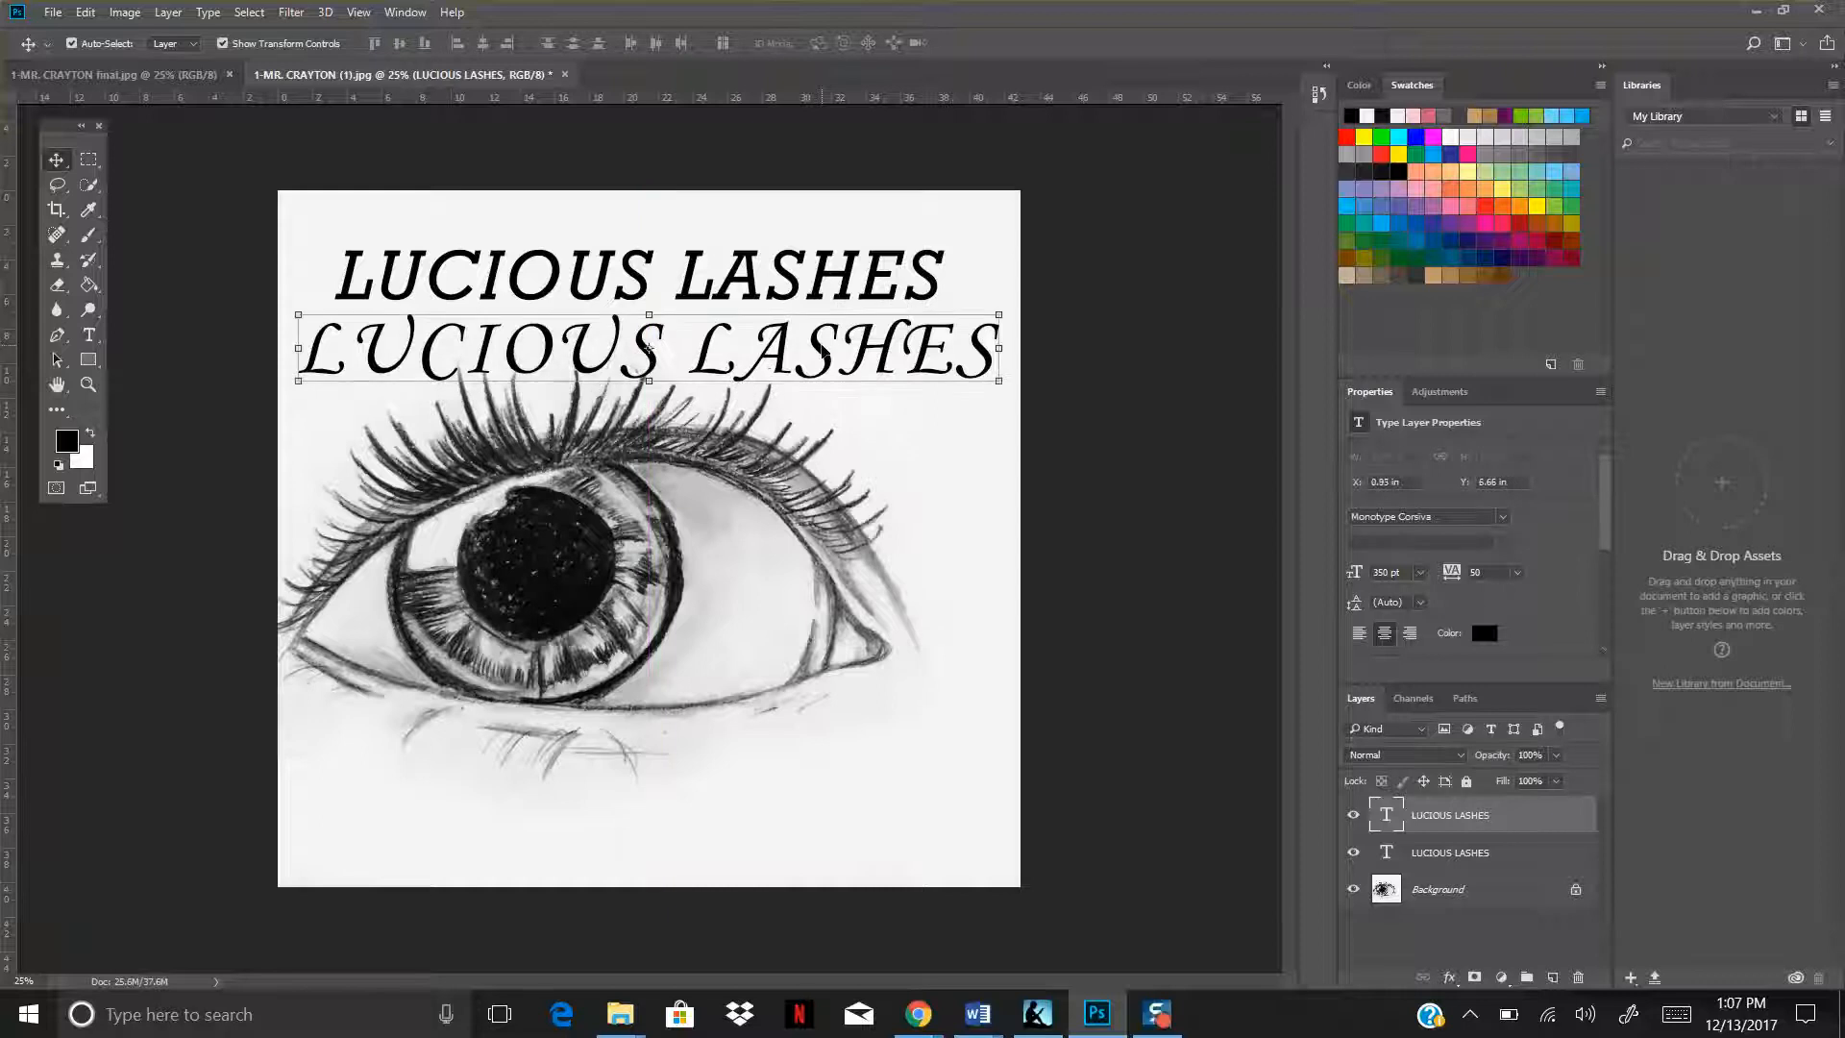
Add a third "LUCIOUS LASHES" text line in the Blackadder ITC font below the eye.
left_click(97, 334)
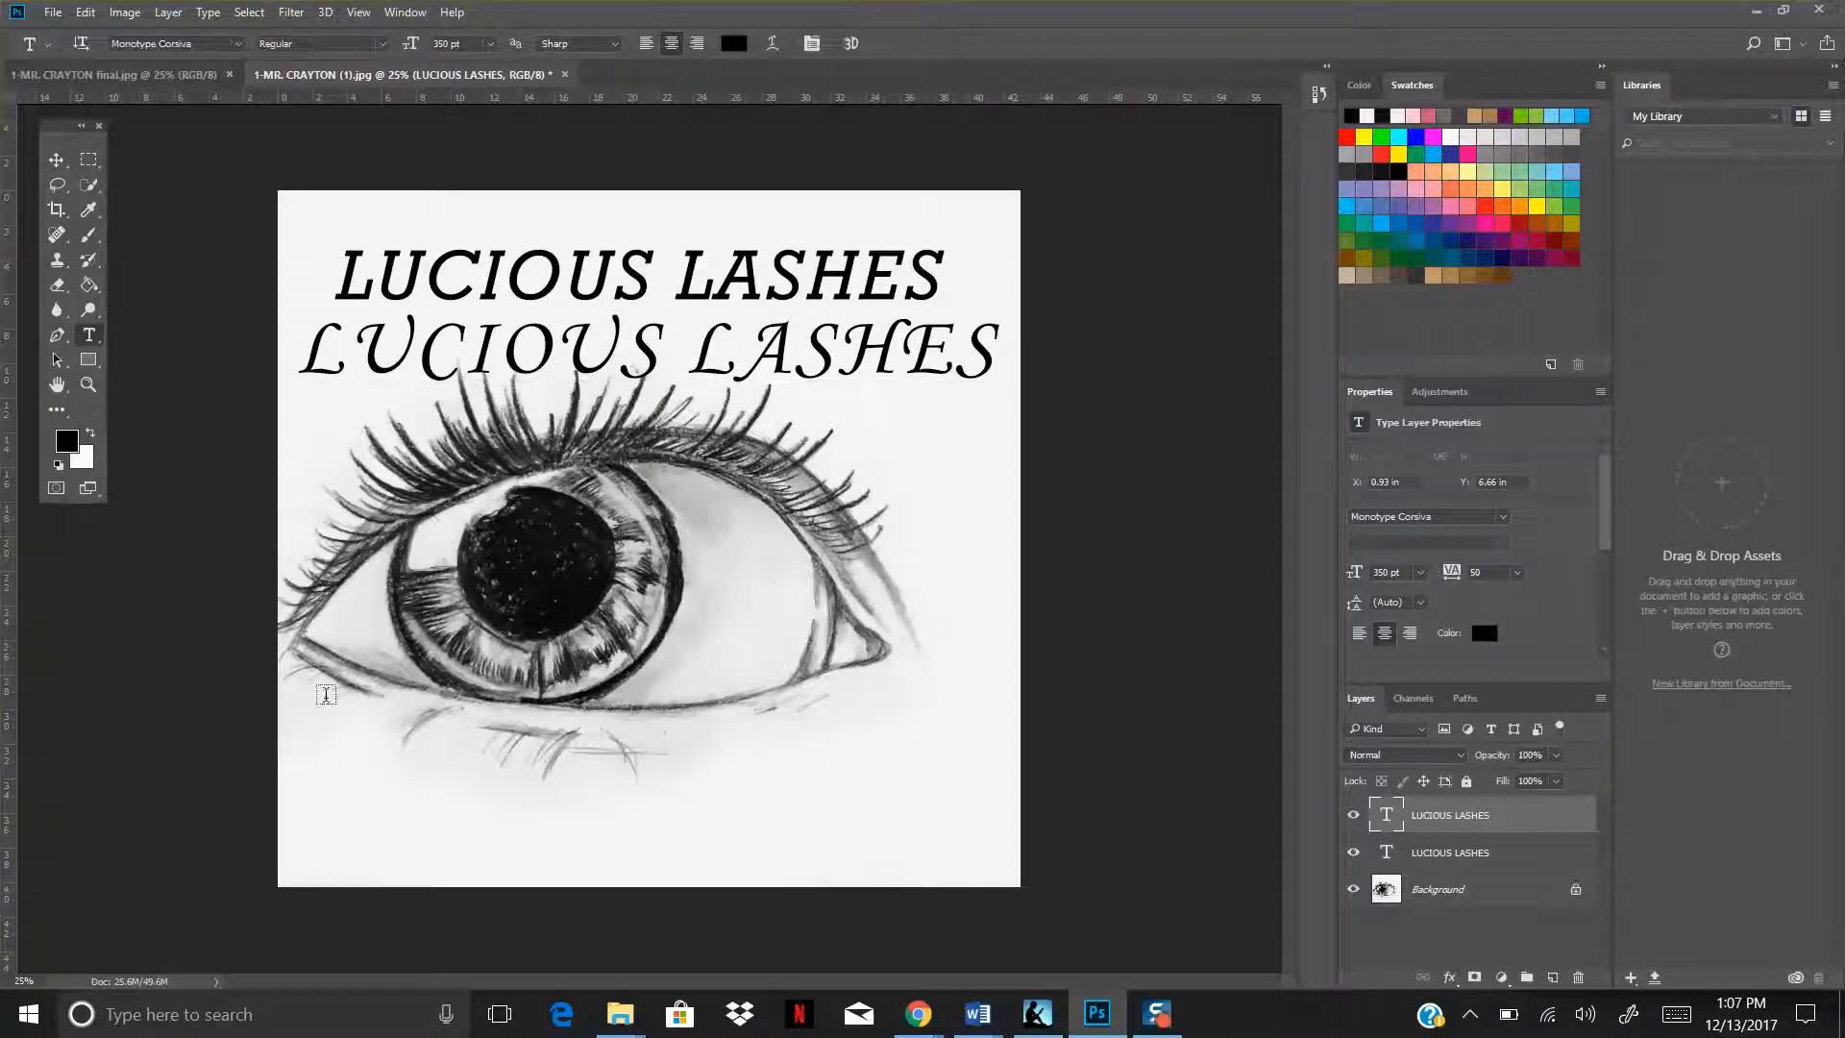
left_click(353, 827)
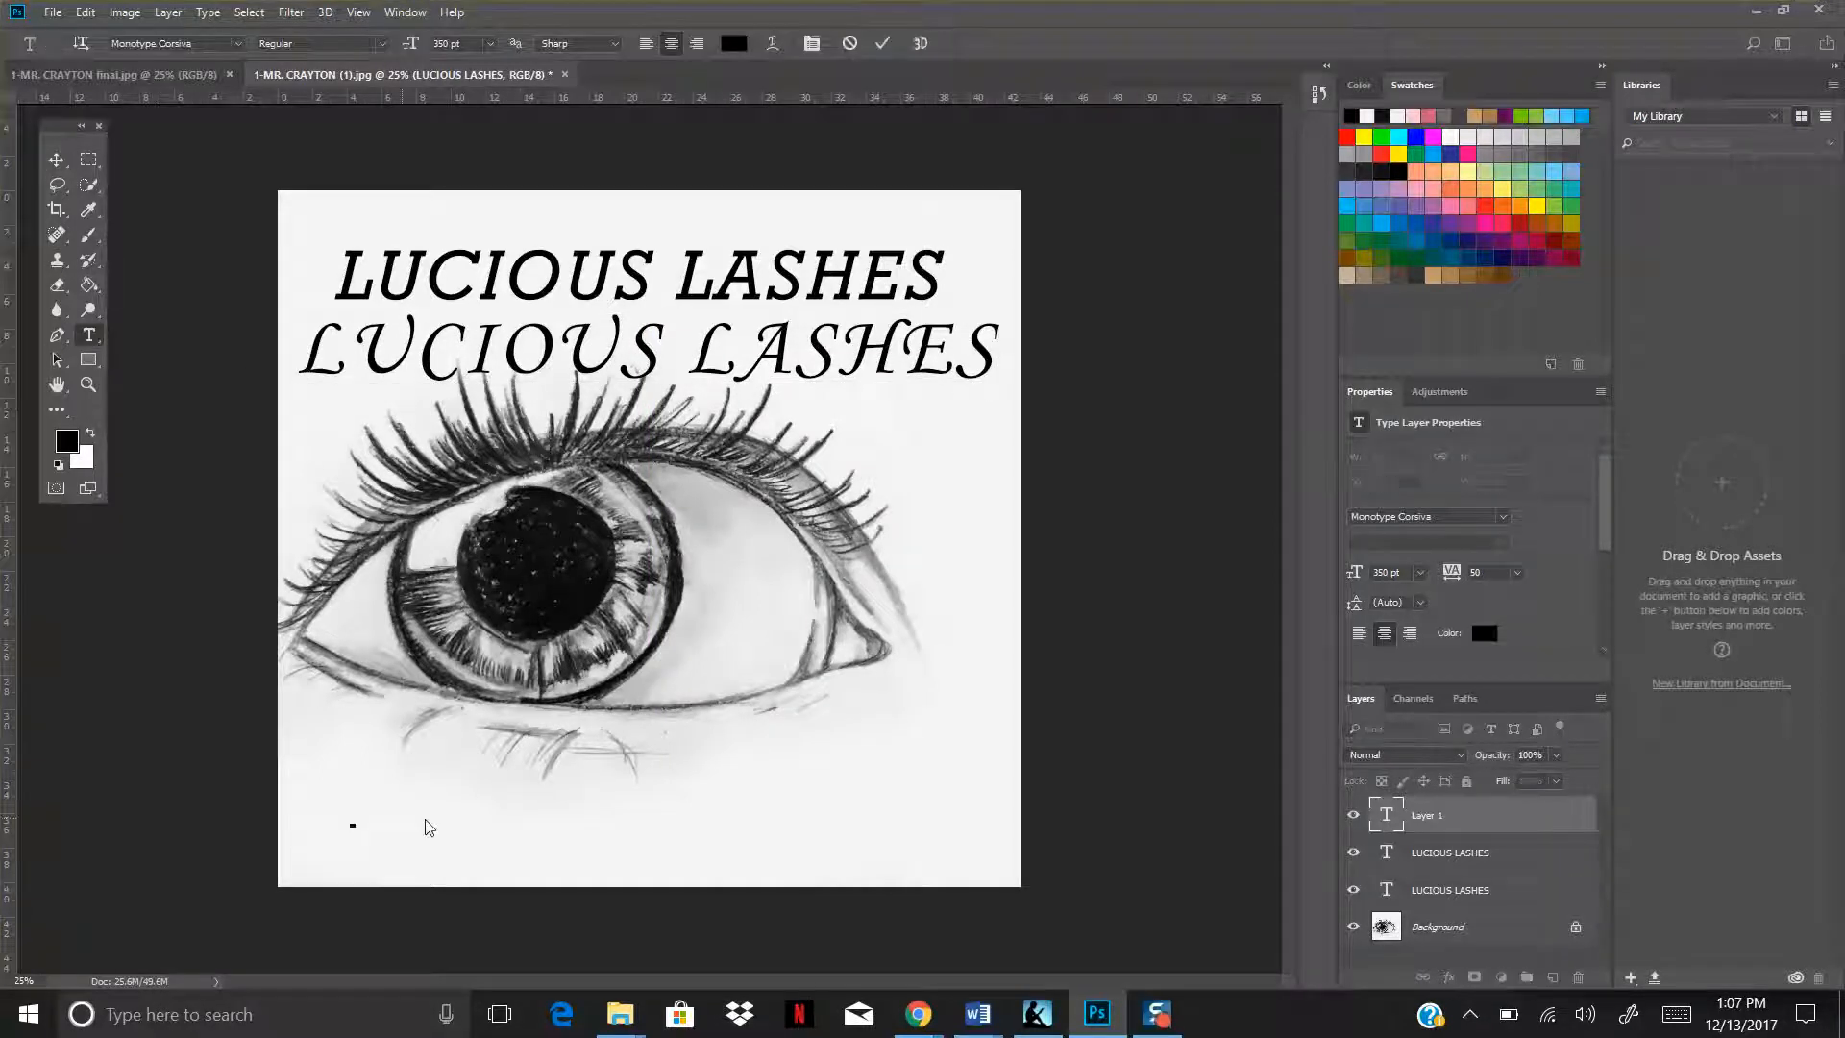
left_click(239, 44)
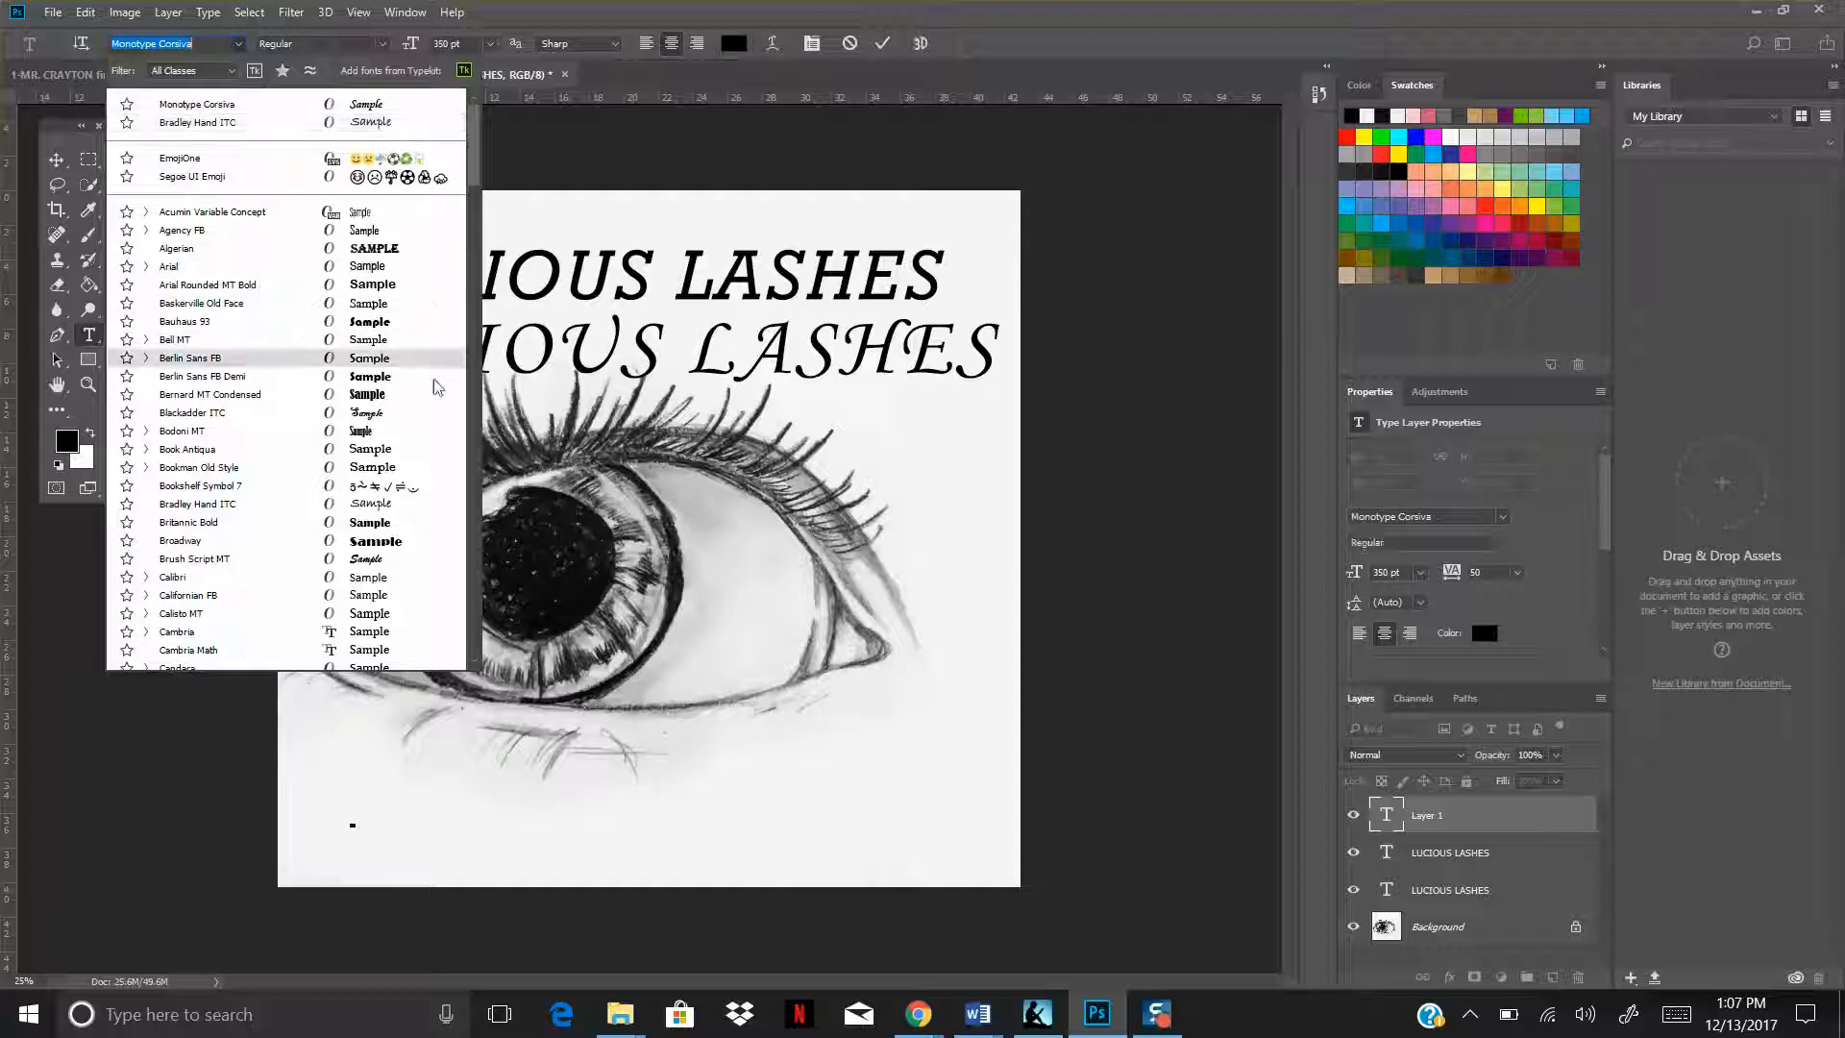
left_click(266, 417)
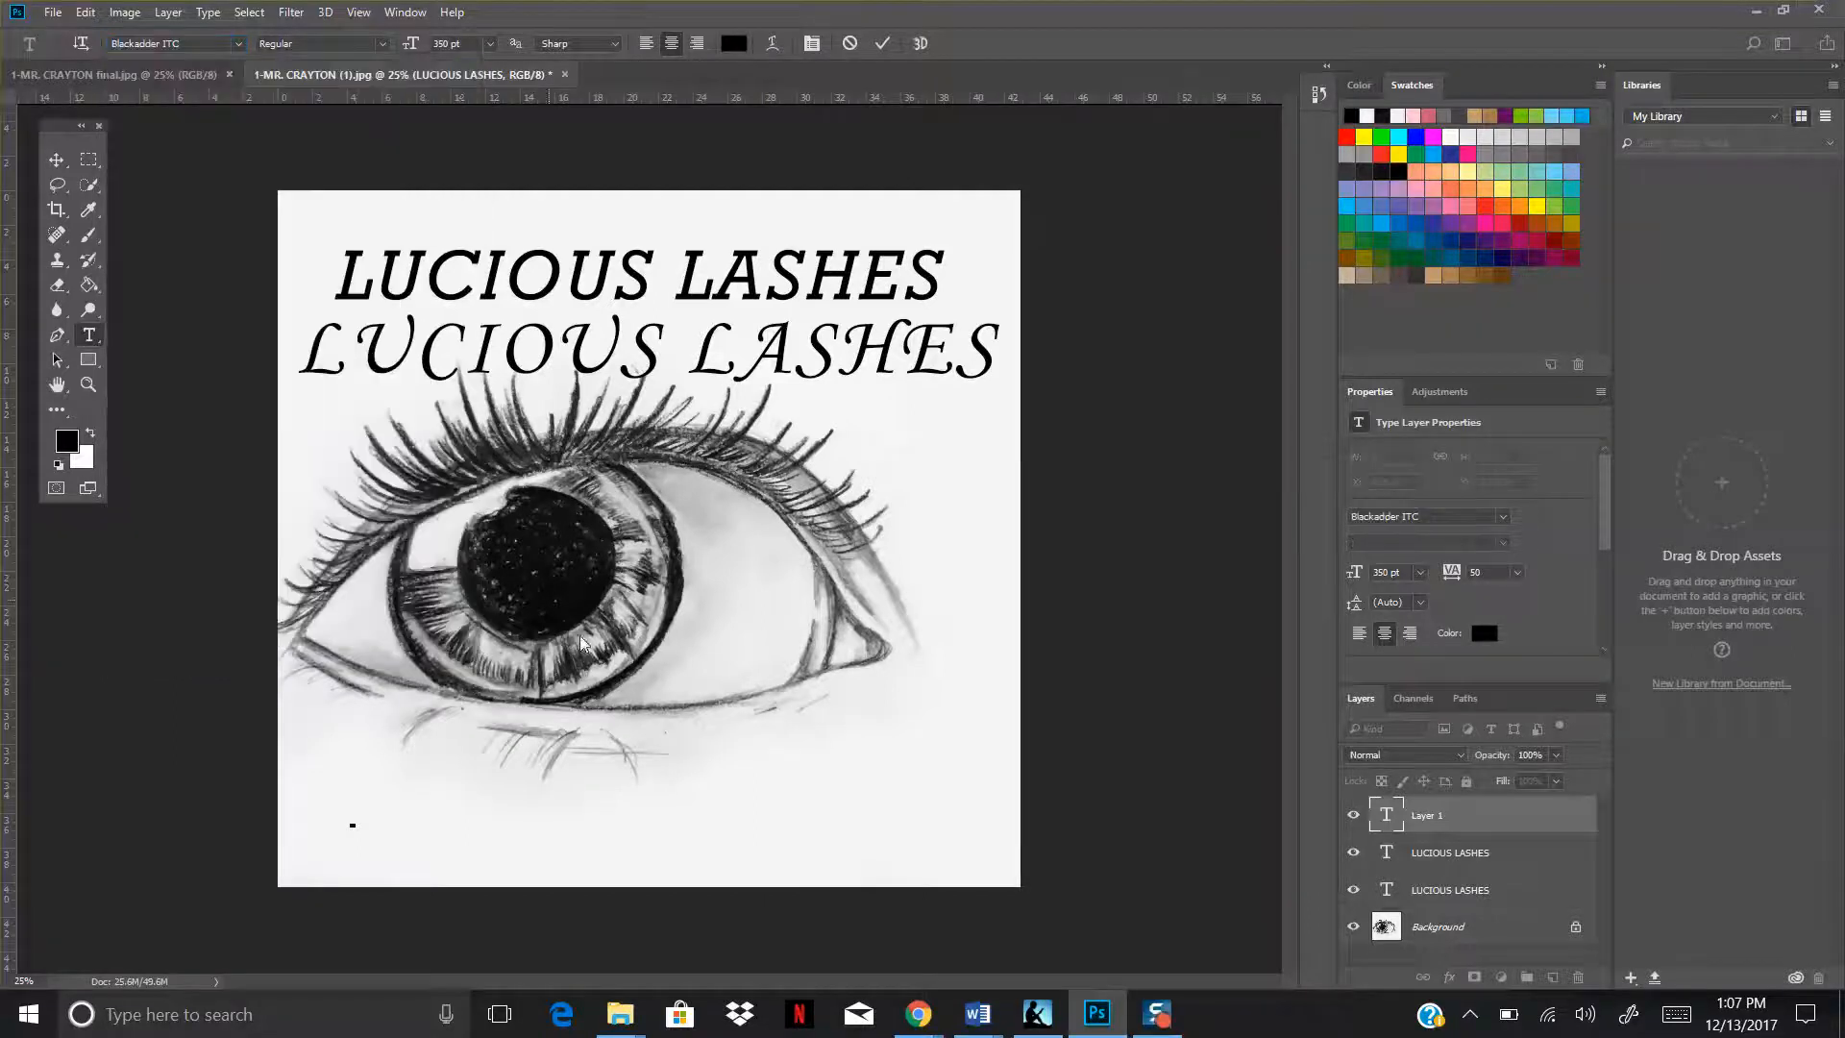
type("LUCIO")
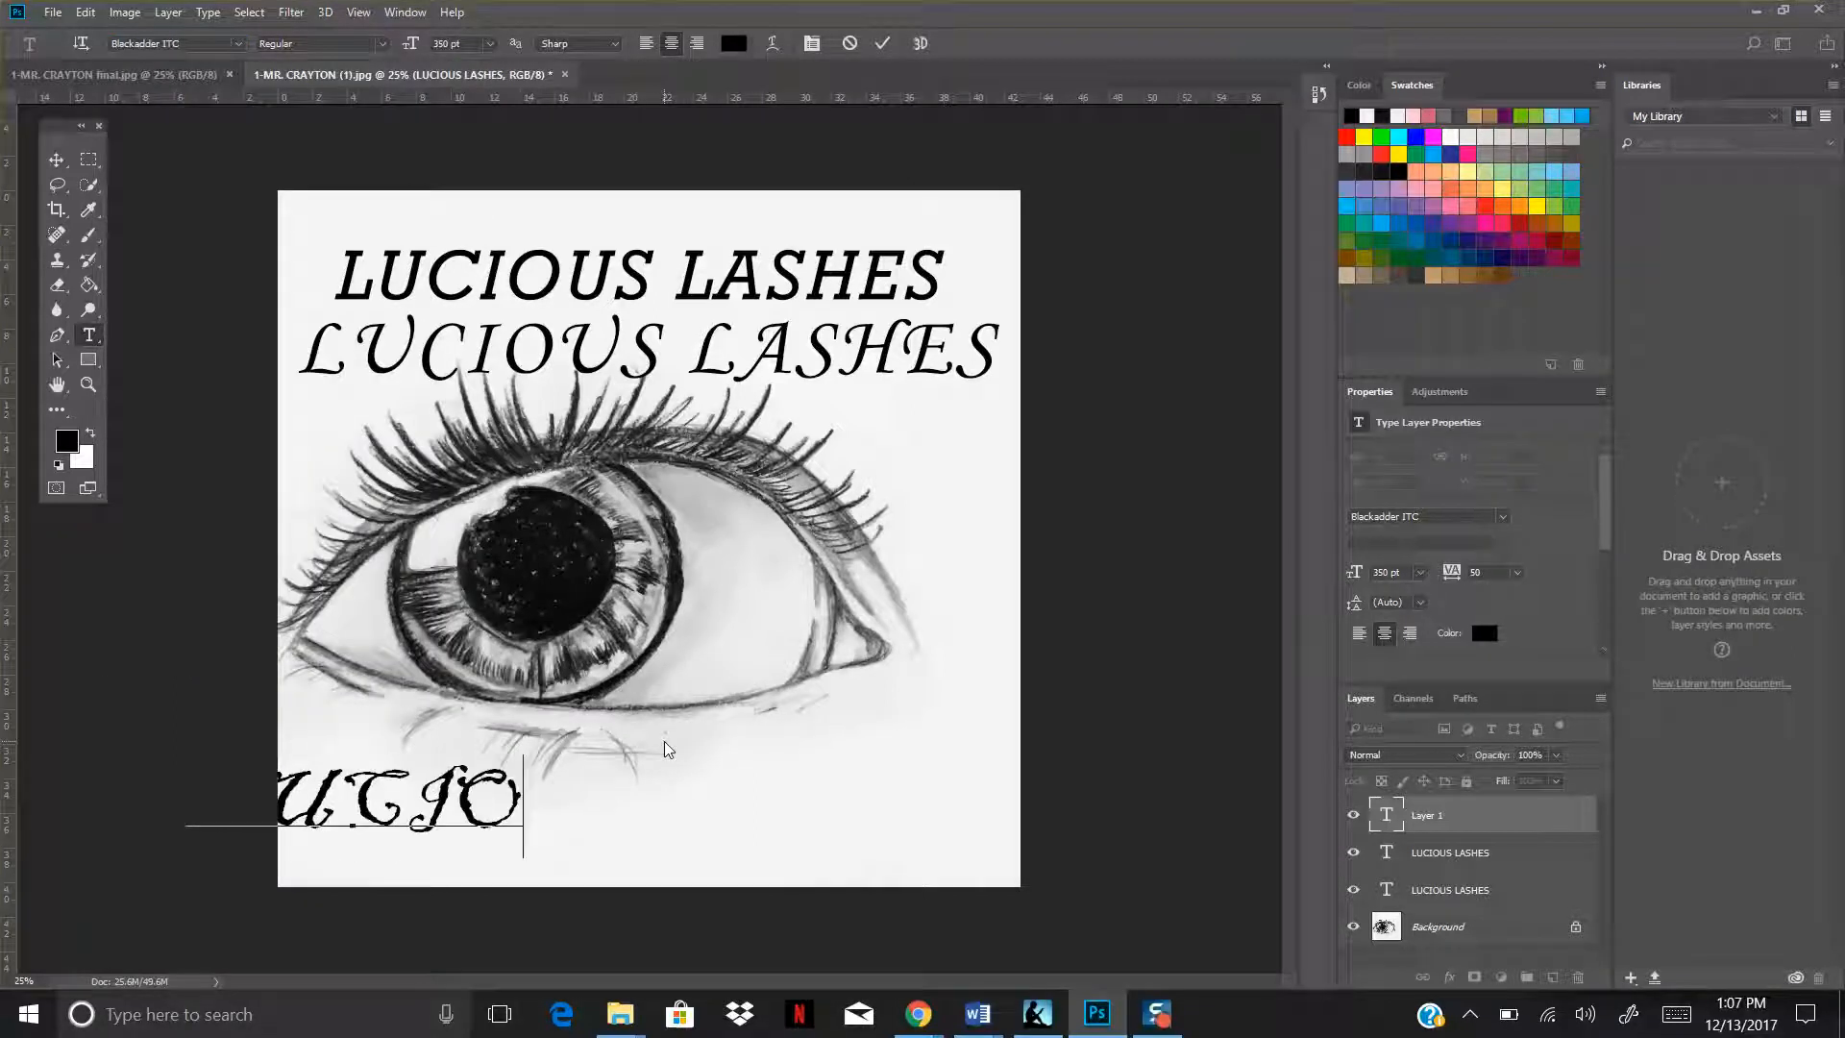
type("US LASHES")
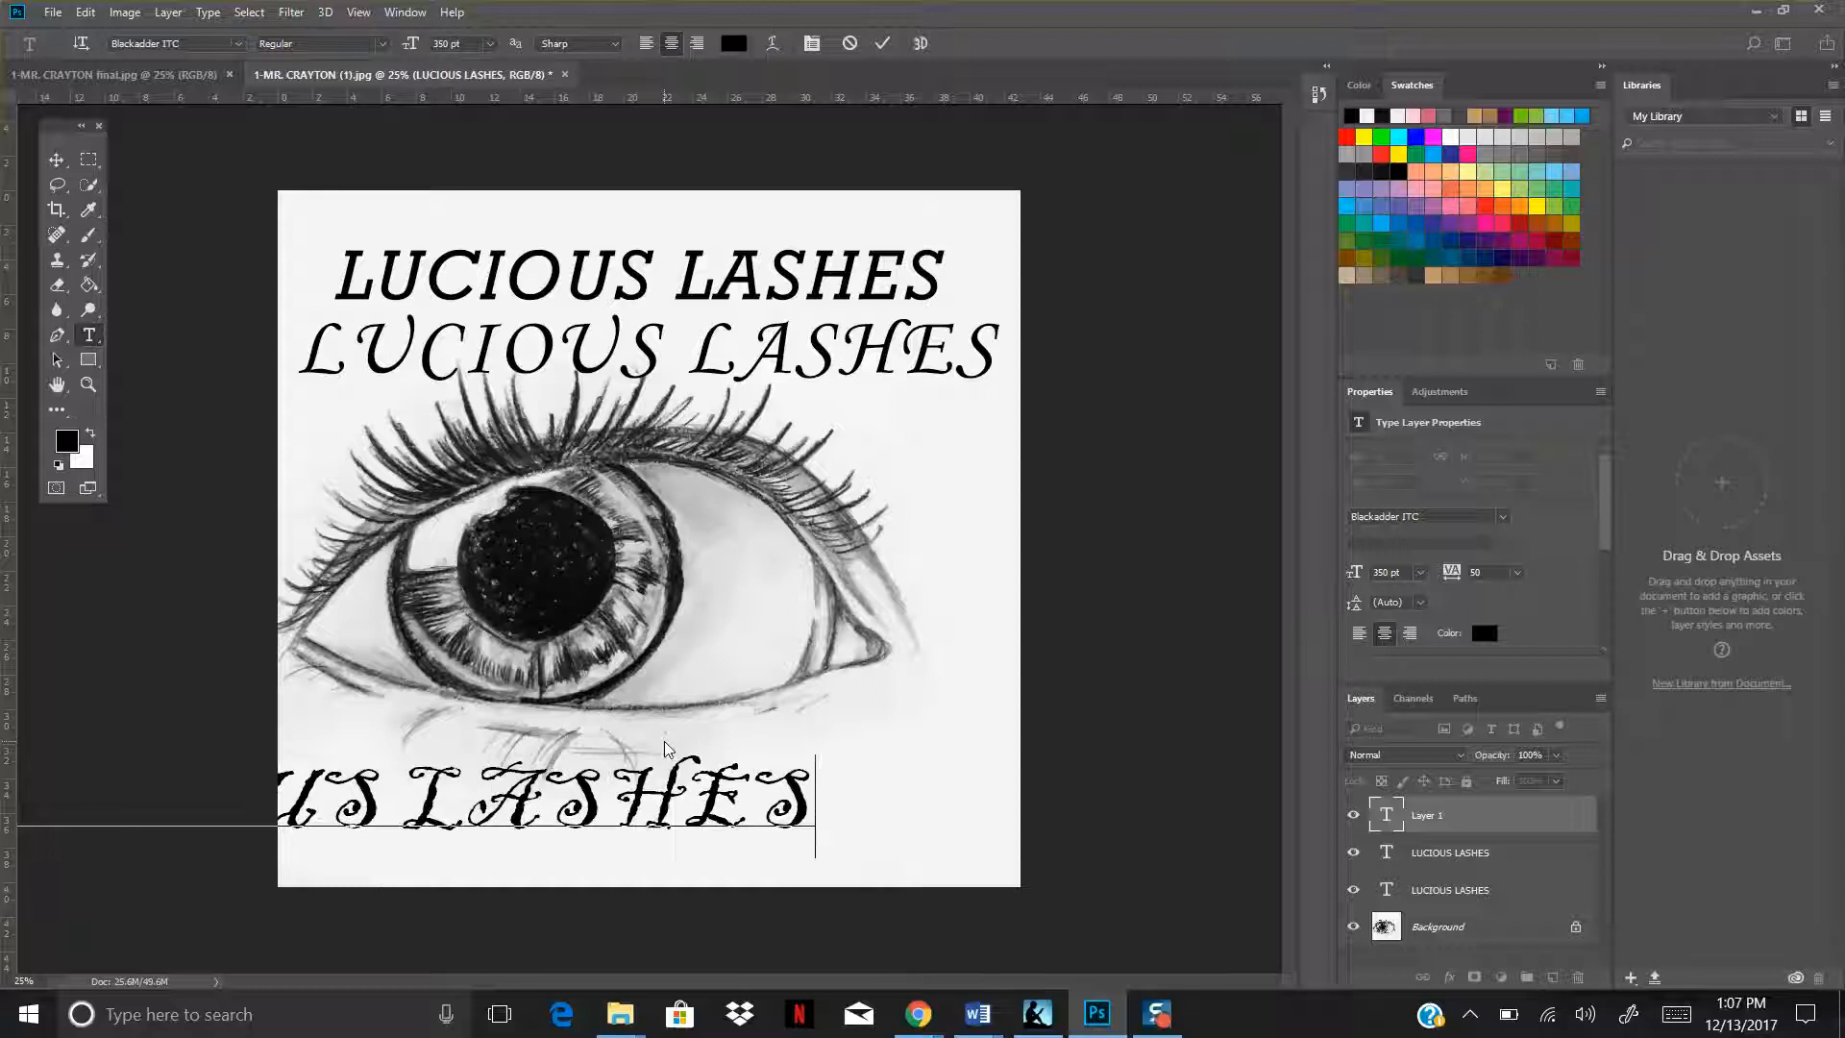
Shift the Blackadder ITC text to the right to view it on the page, and delete it.
left_click(56, 159)
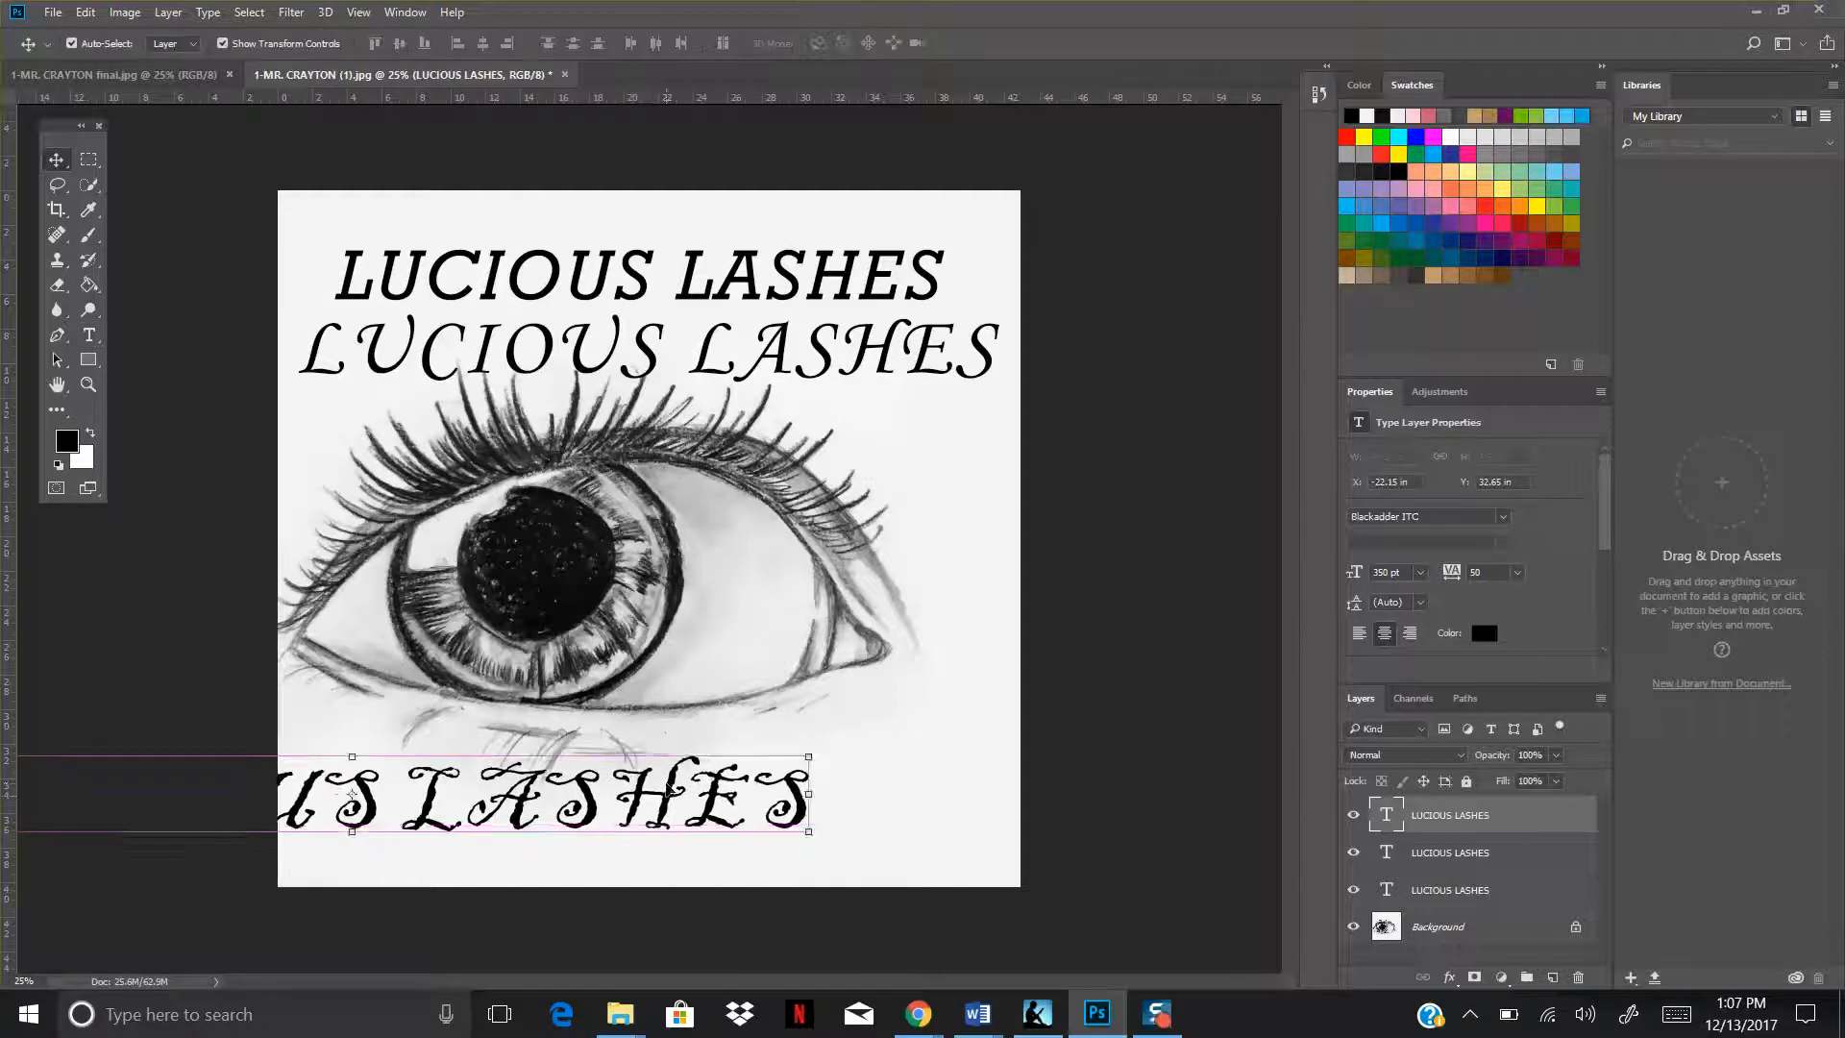
left_click_drag(670, 791, 930, 805)
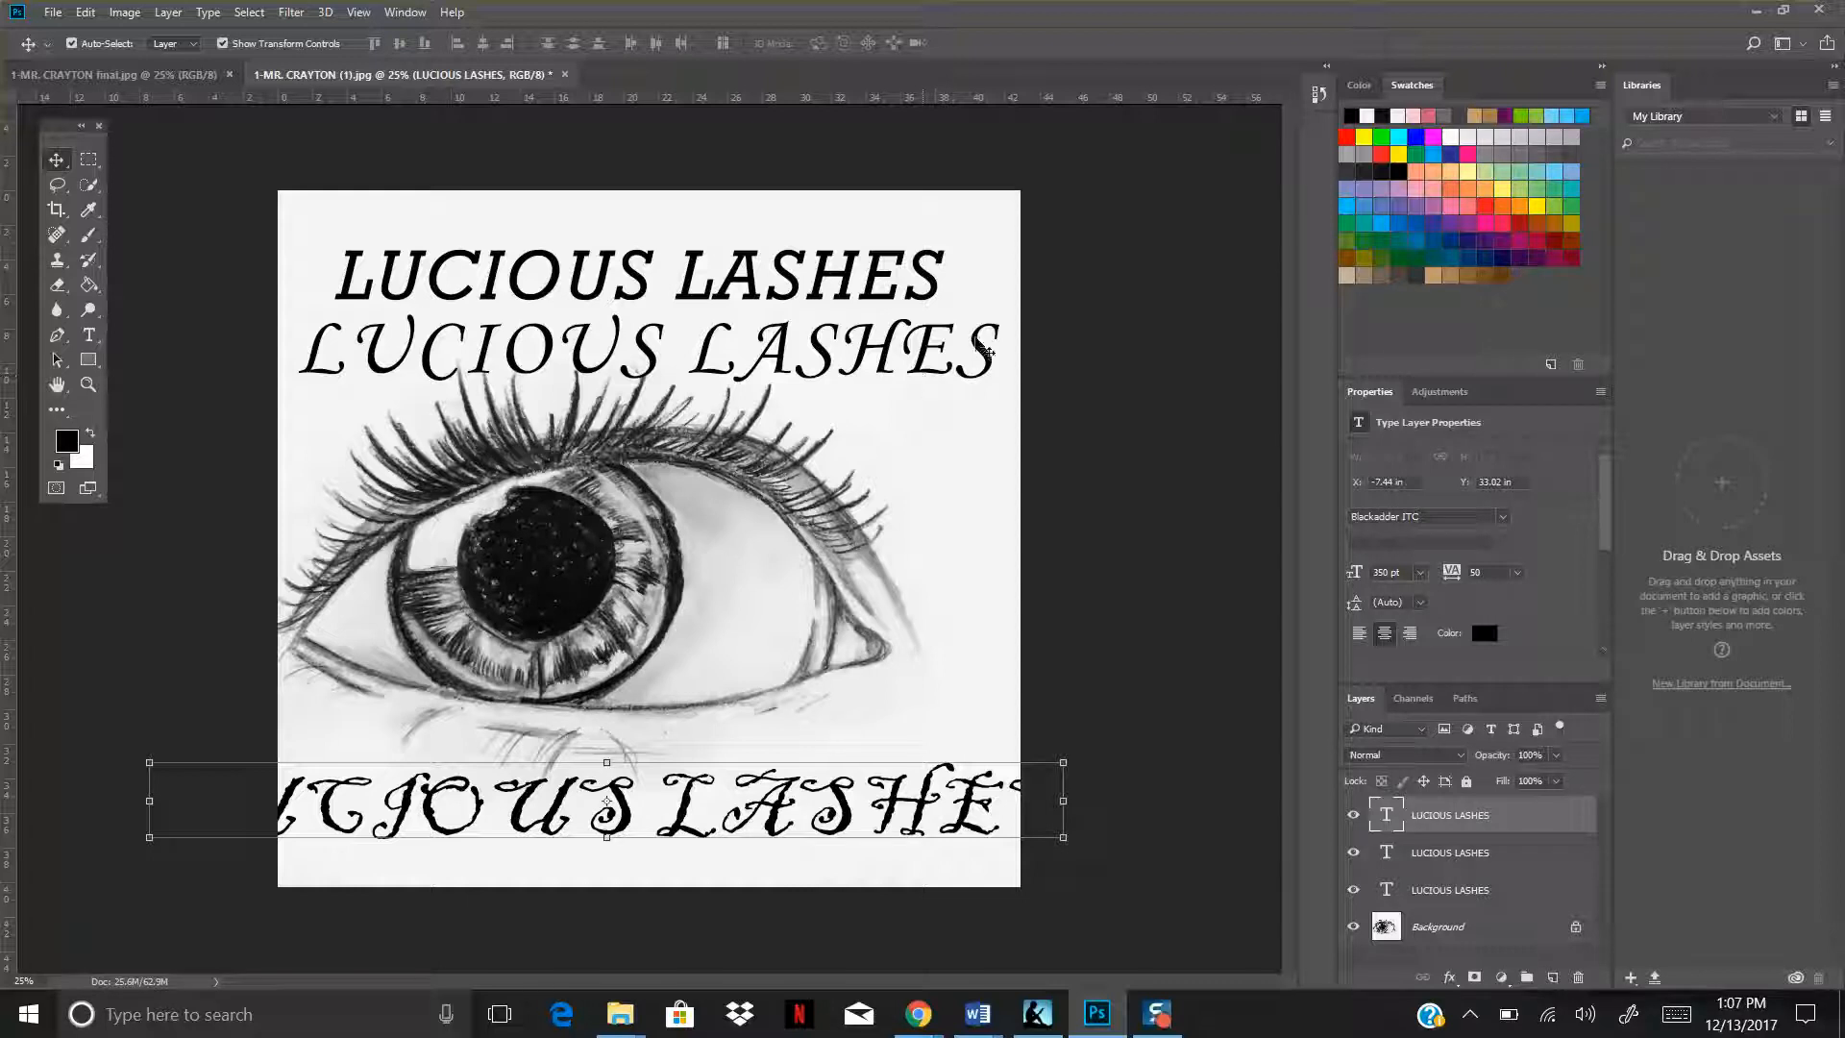
key("Delete")
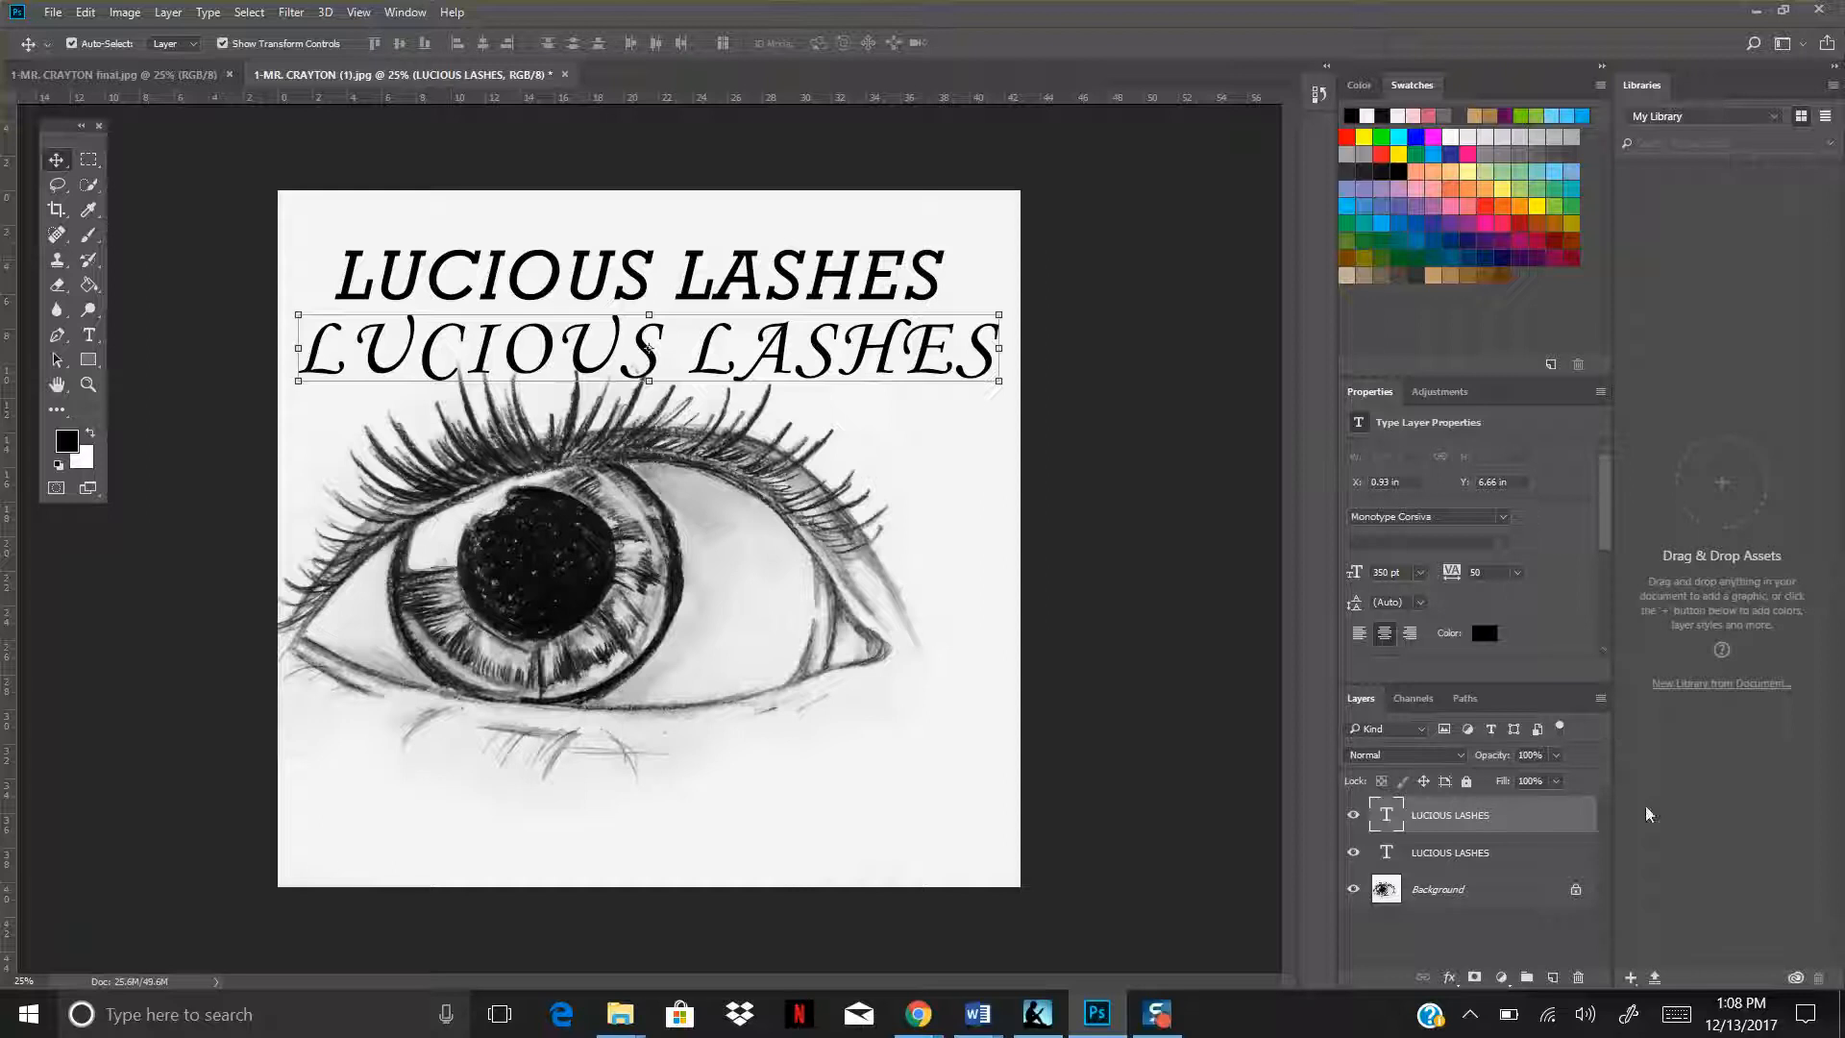
Delete the Rockwell "LUCIOUS LASHES" layer and move the Monotype Corsiva title up into its place above the lashes.
left_click(1559, 858)
key("Delete")
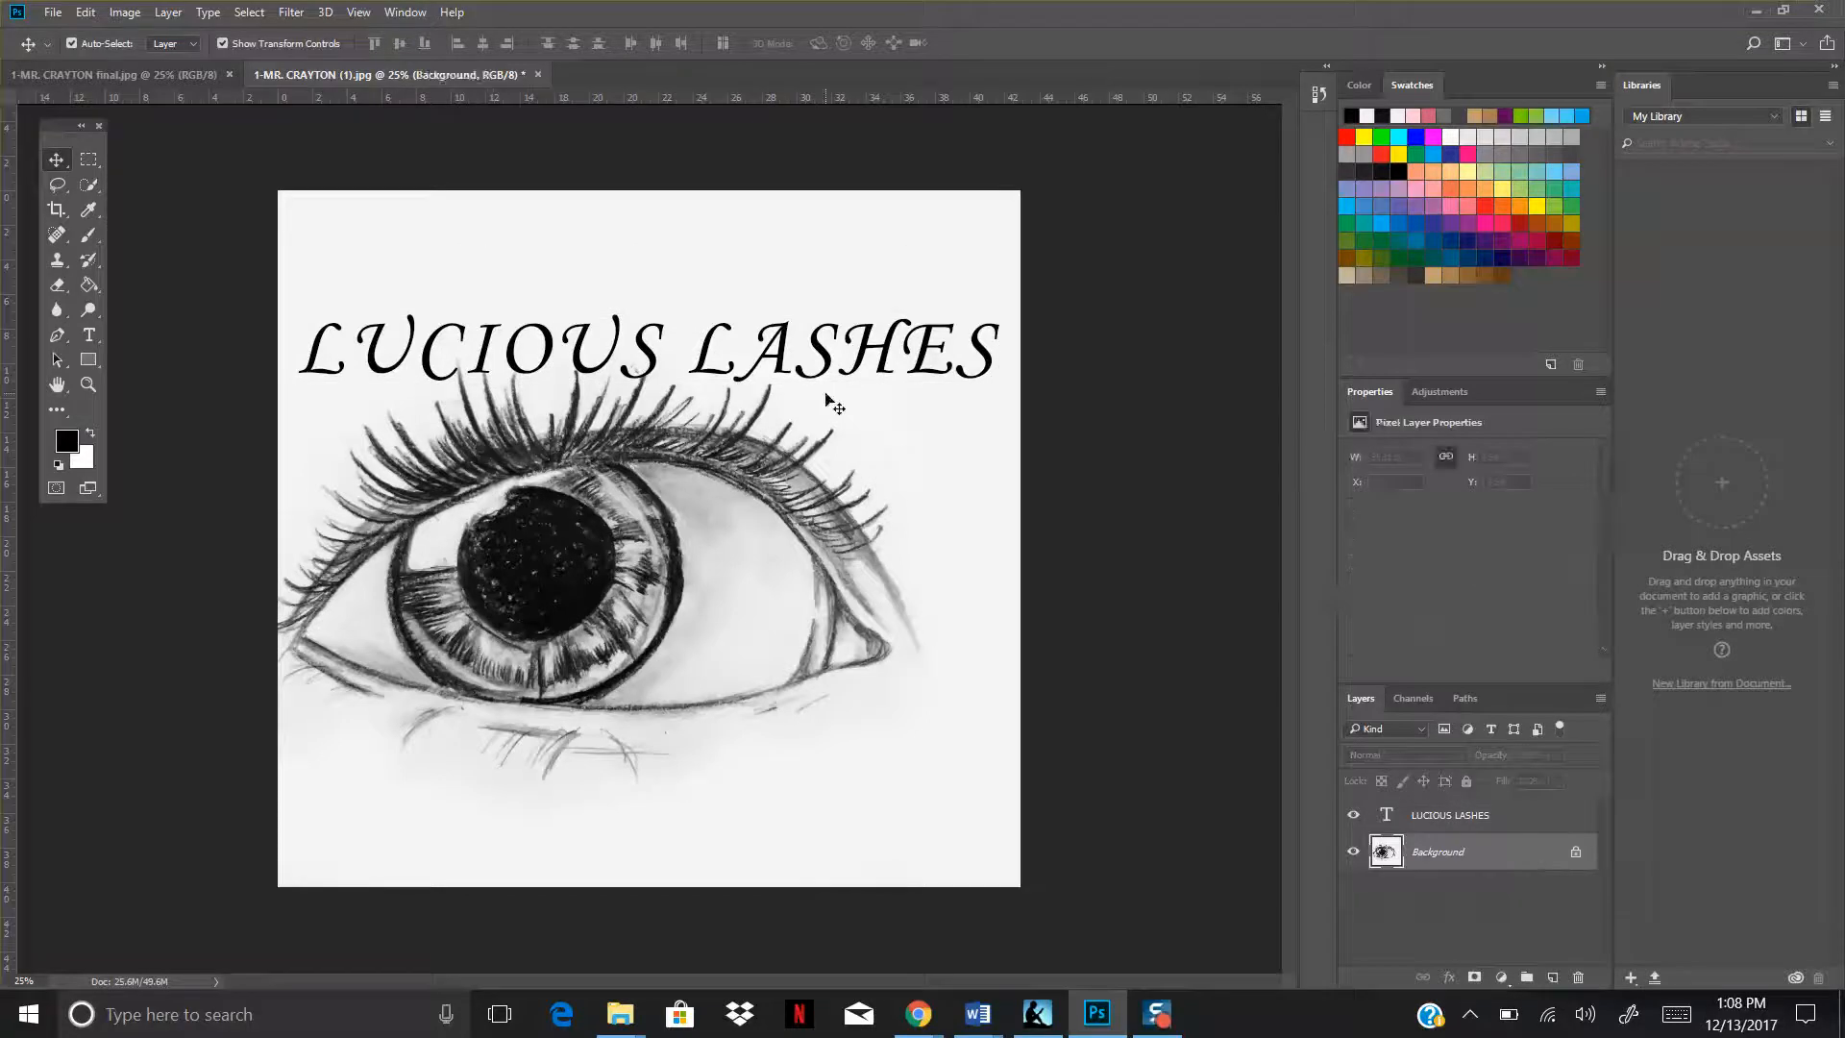
left_click_drag(766, 354, 766, 281)
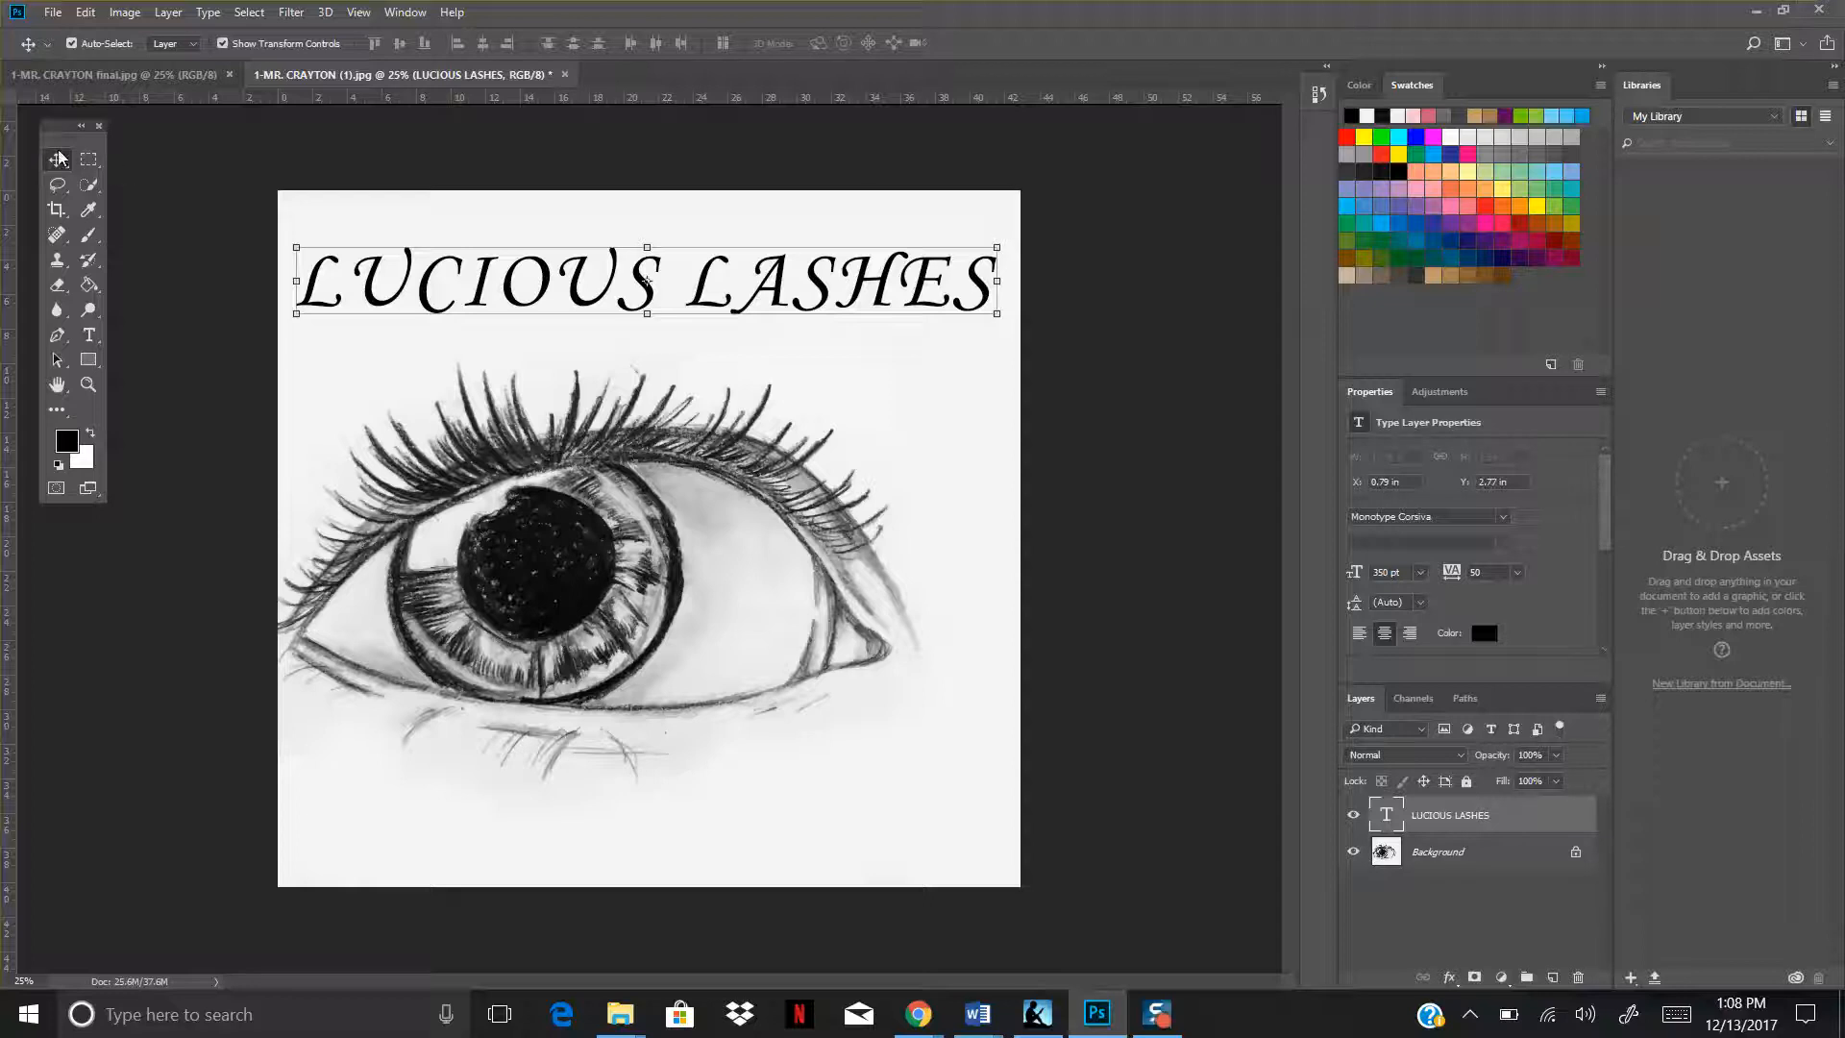
left_click(87, 160)
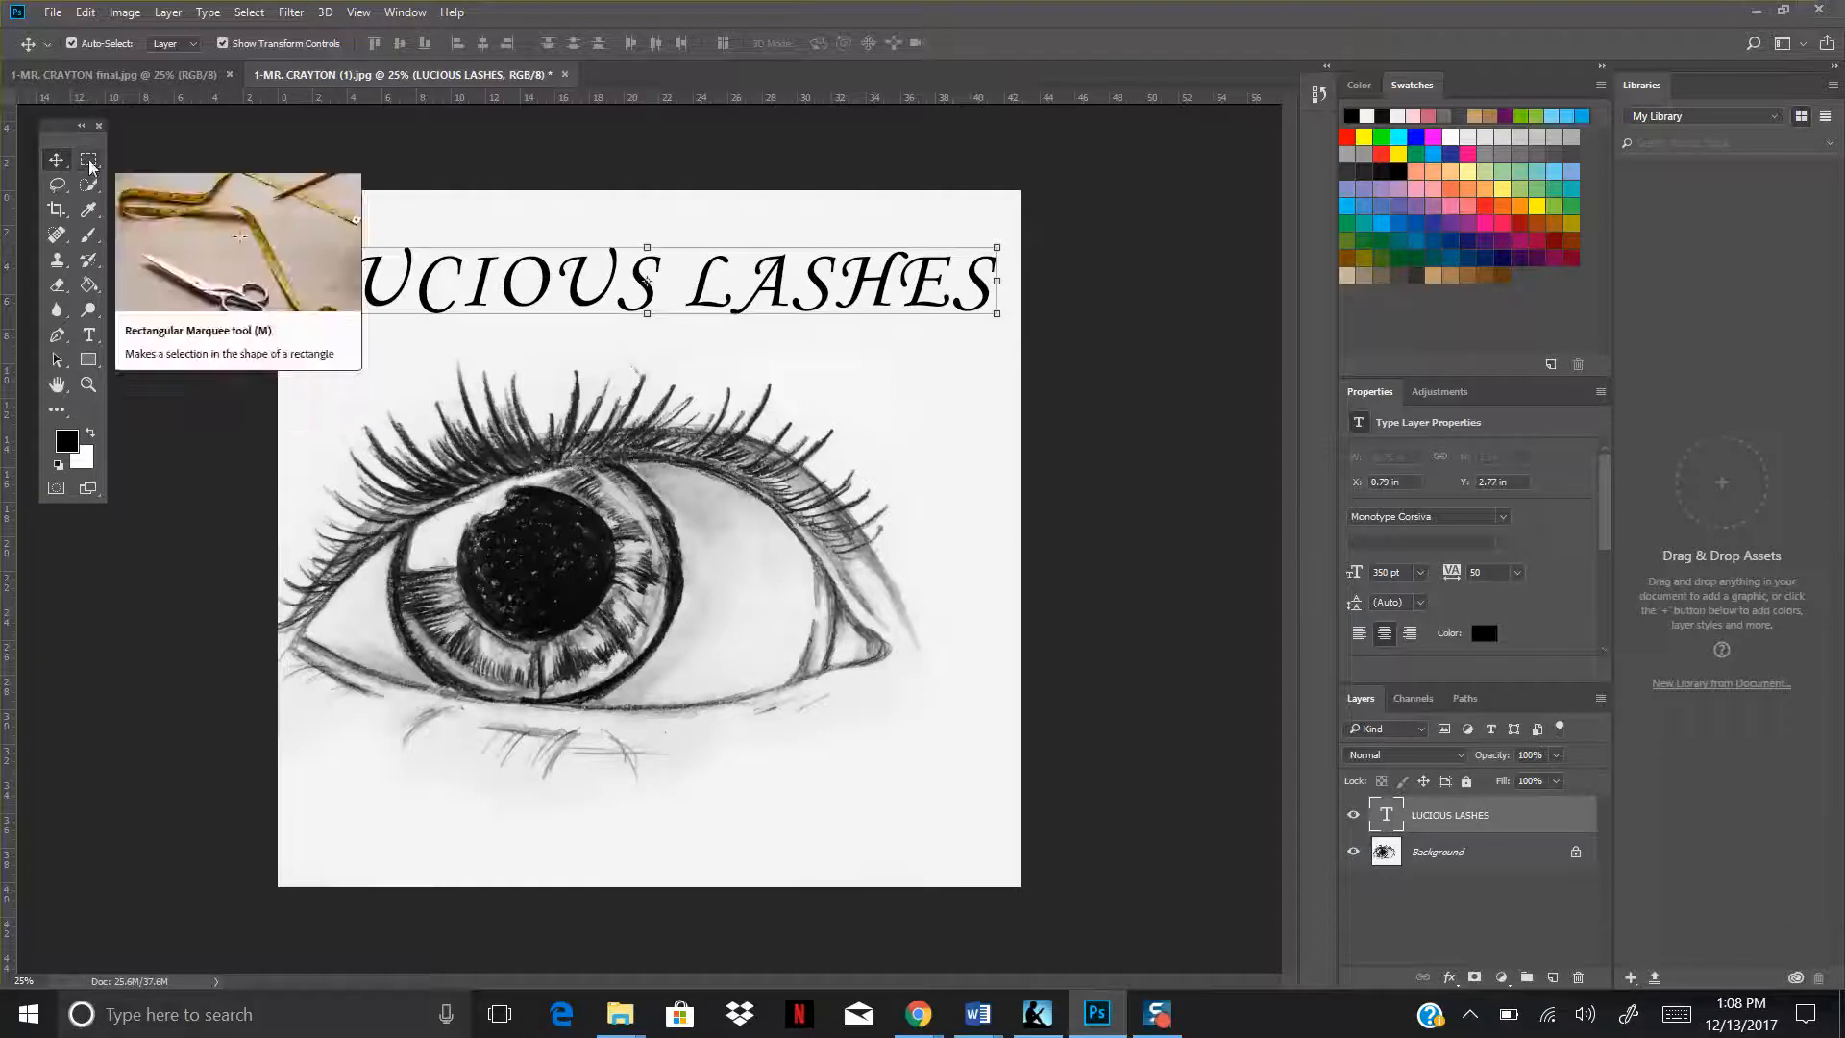
left_click(91, 331)
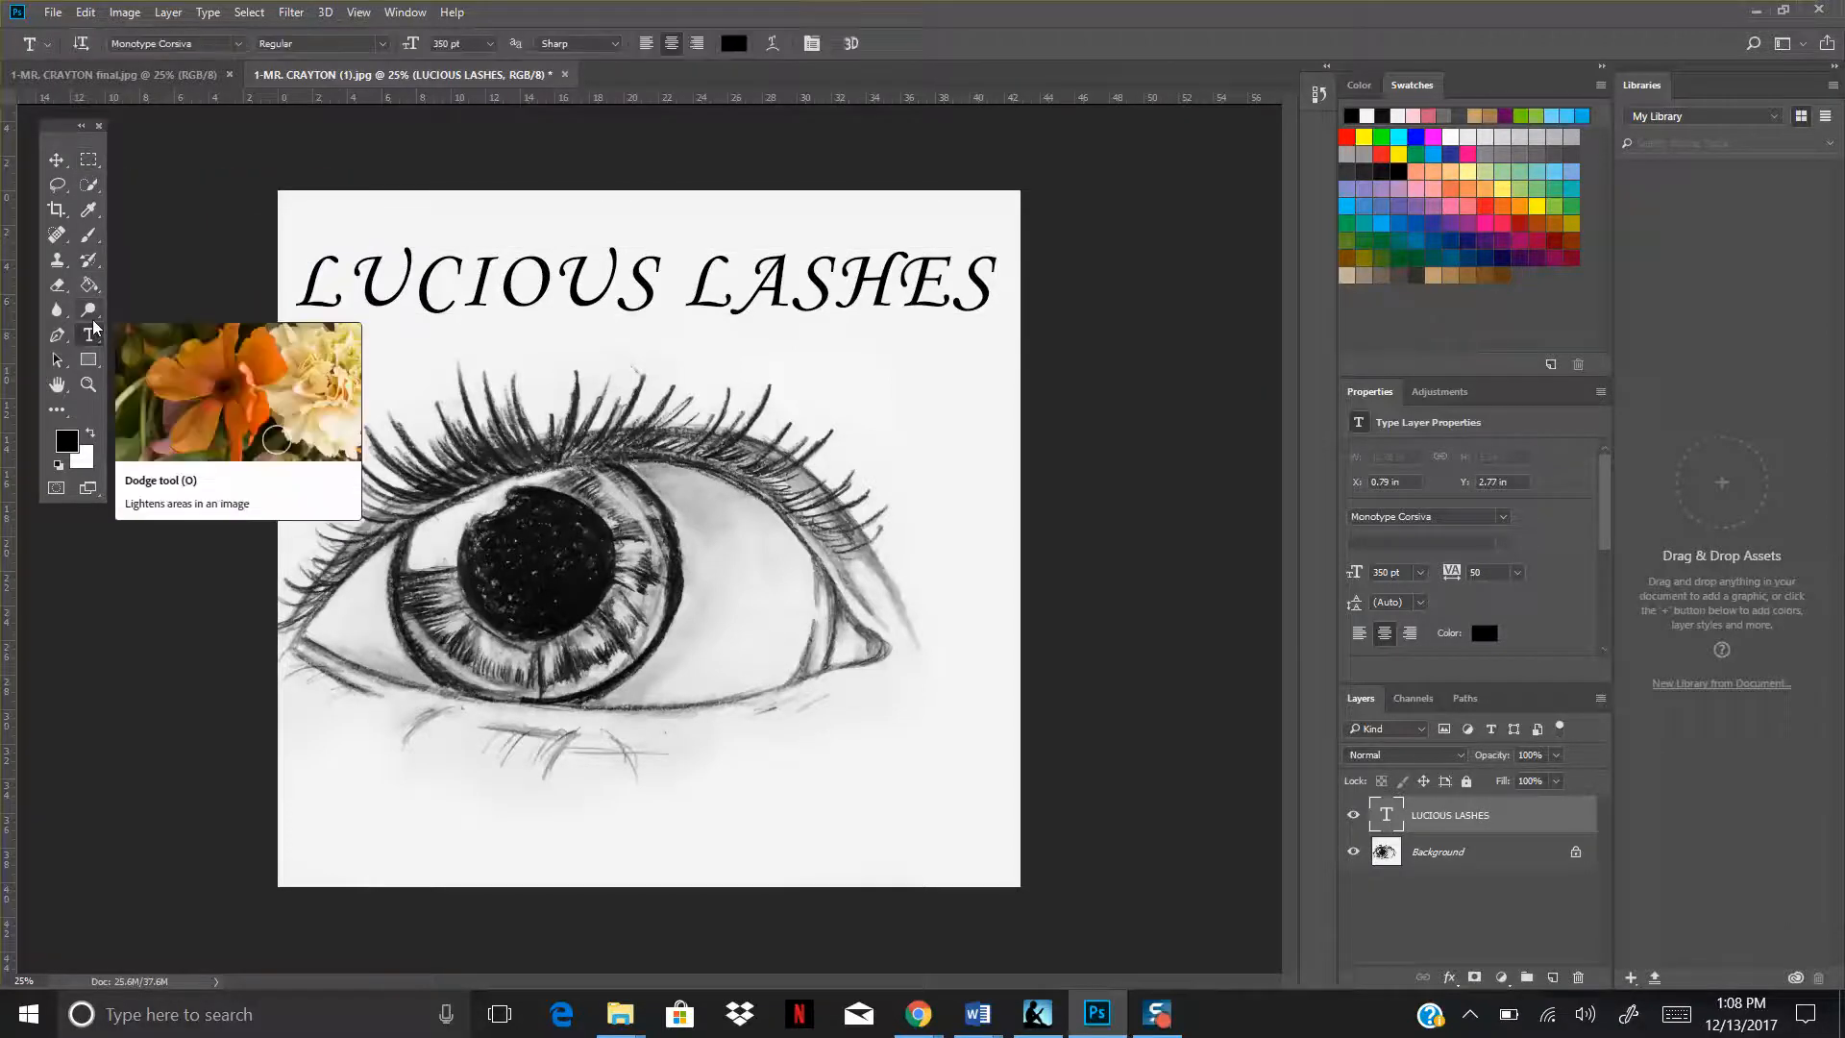
left_click(236, 43)
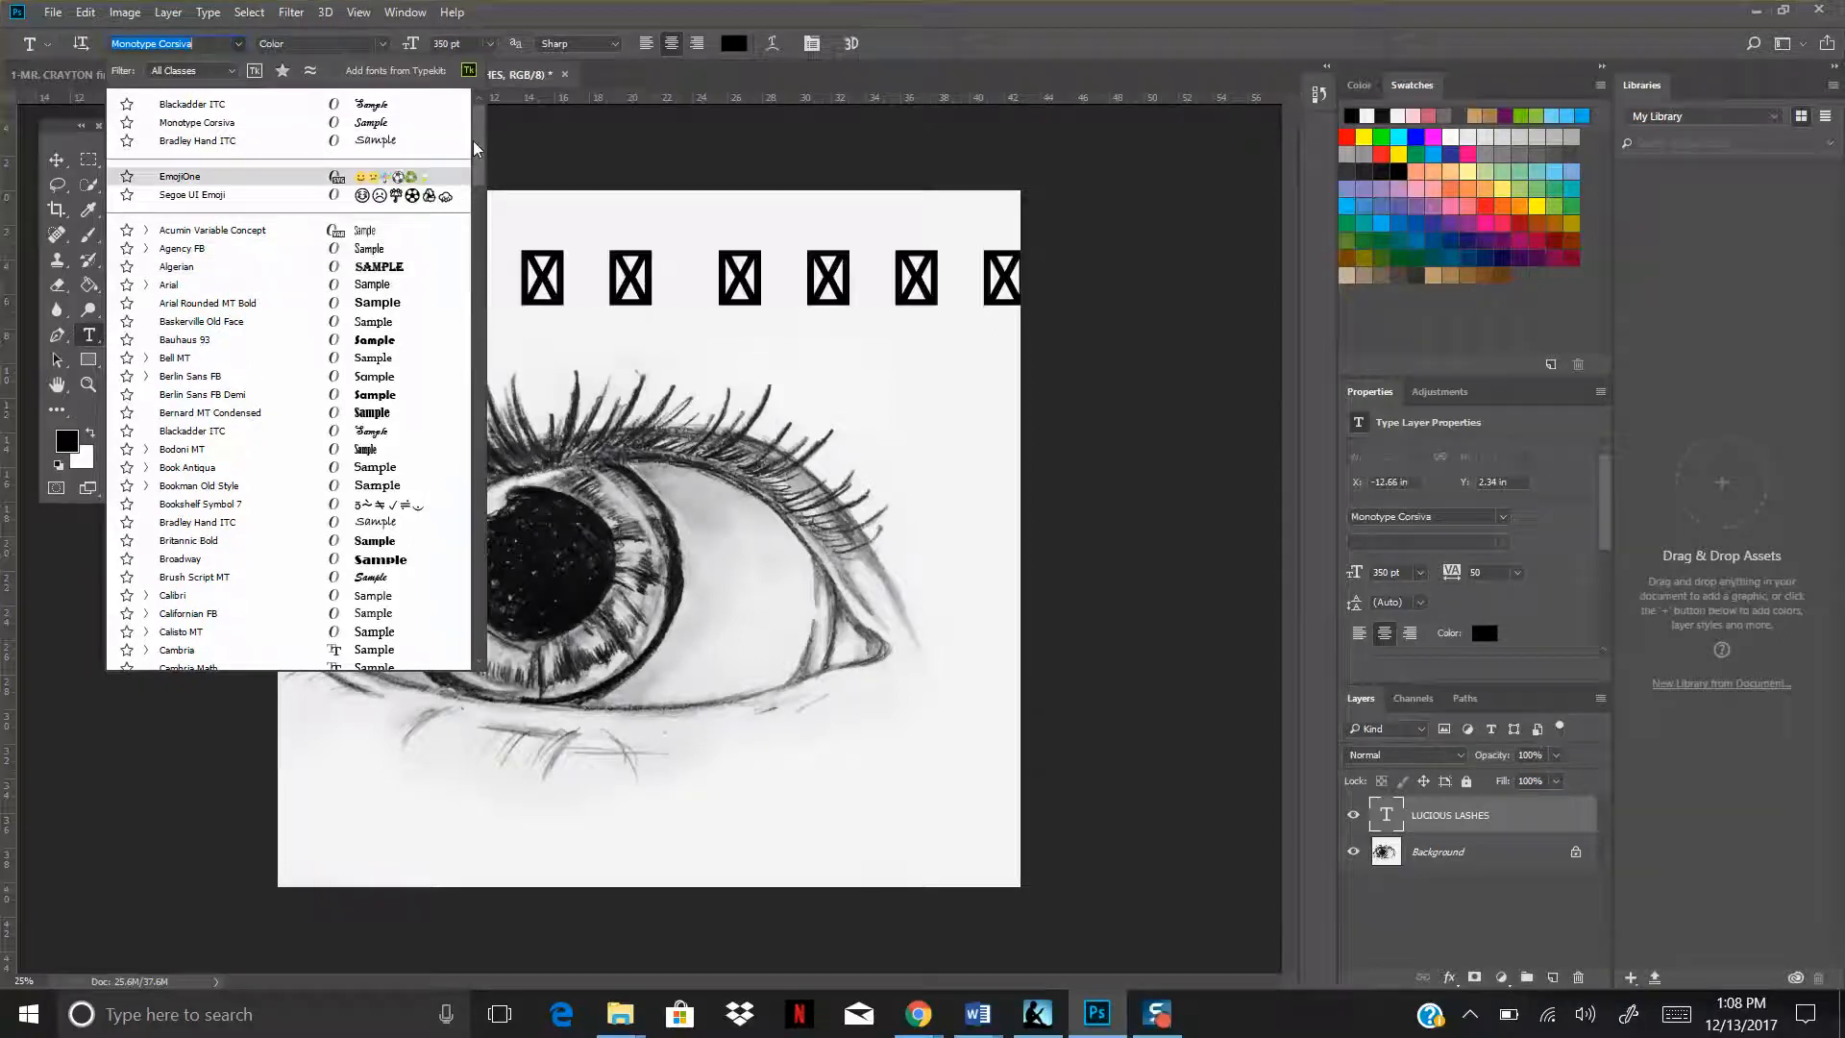
left_click(60, 158)
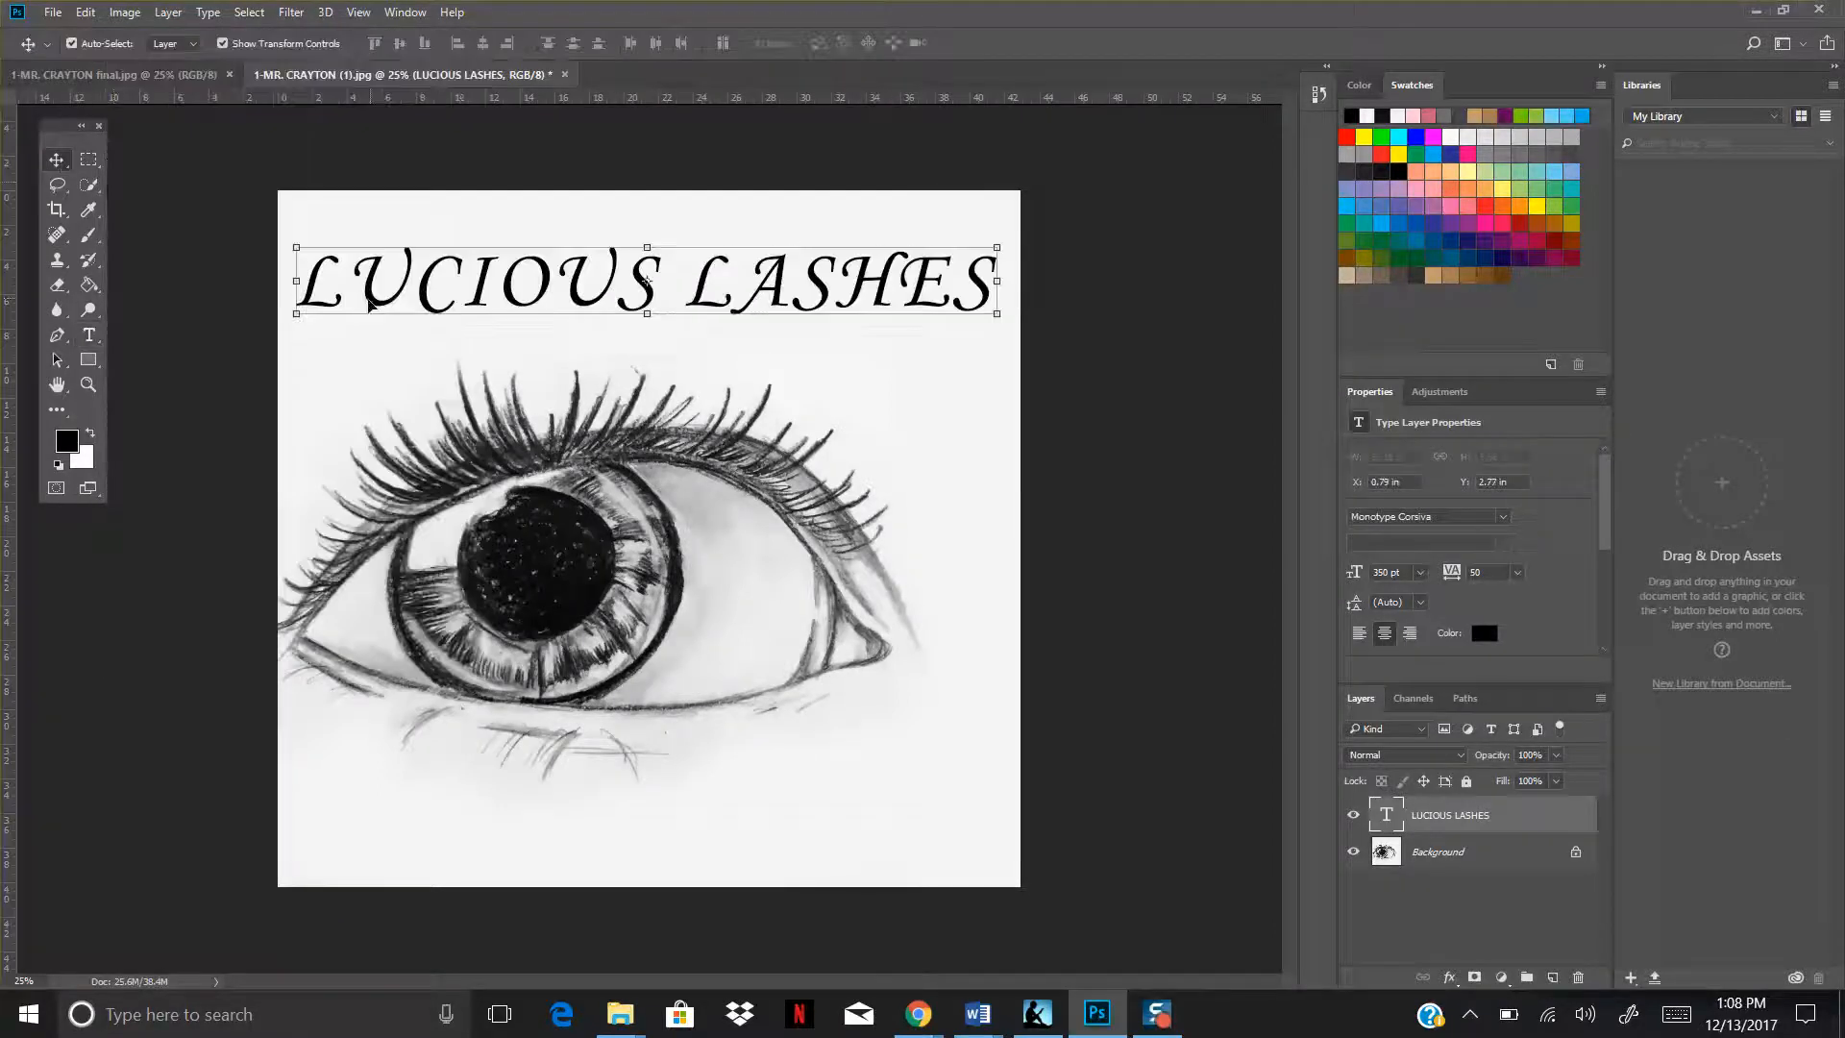
left_click(91, 160)
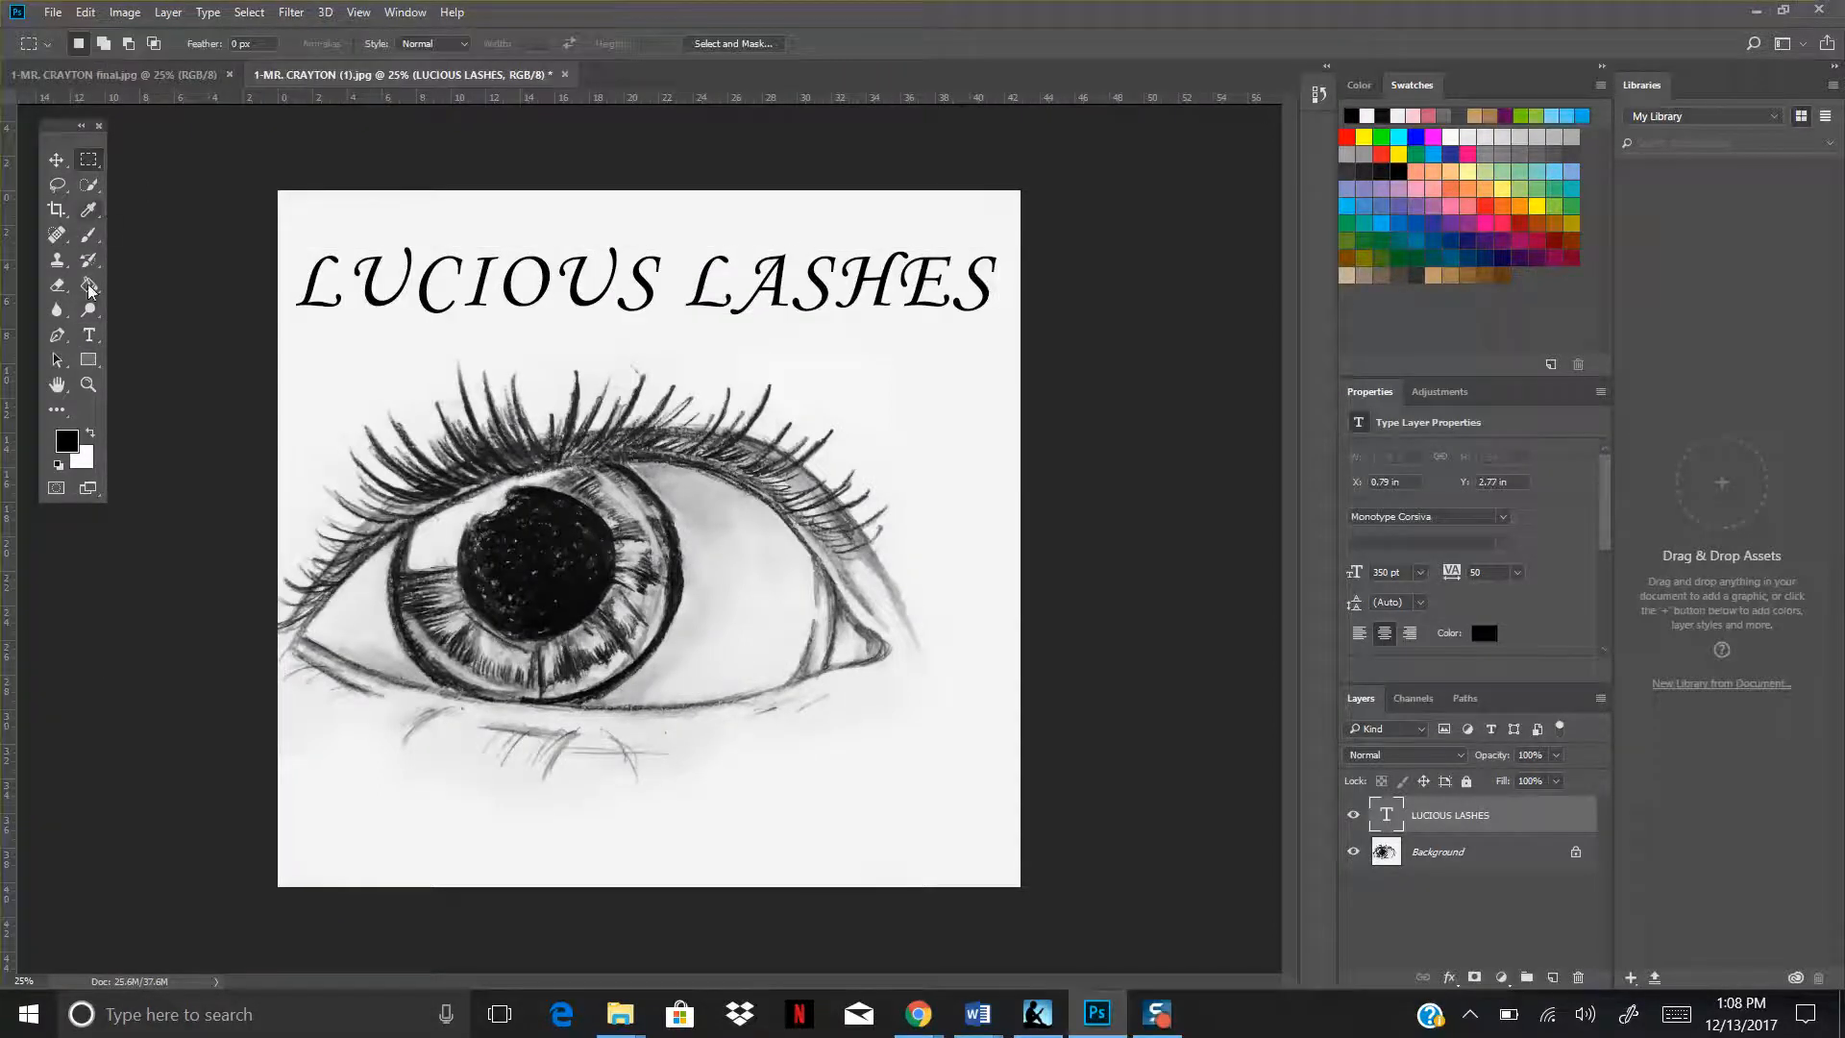
Start a new text layer below the eye, setting it to 48 pt and the Century Gothic font.
left_click(89, 334)
left_click(358, 806)
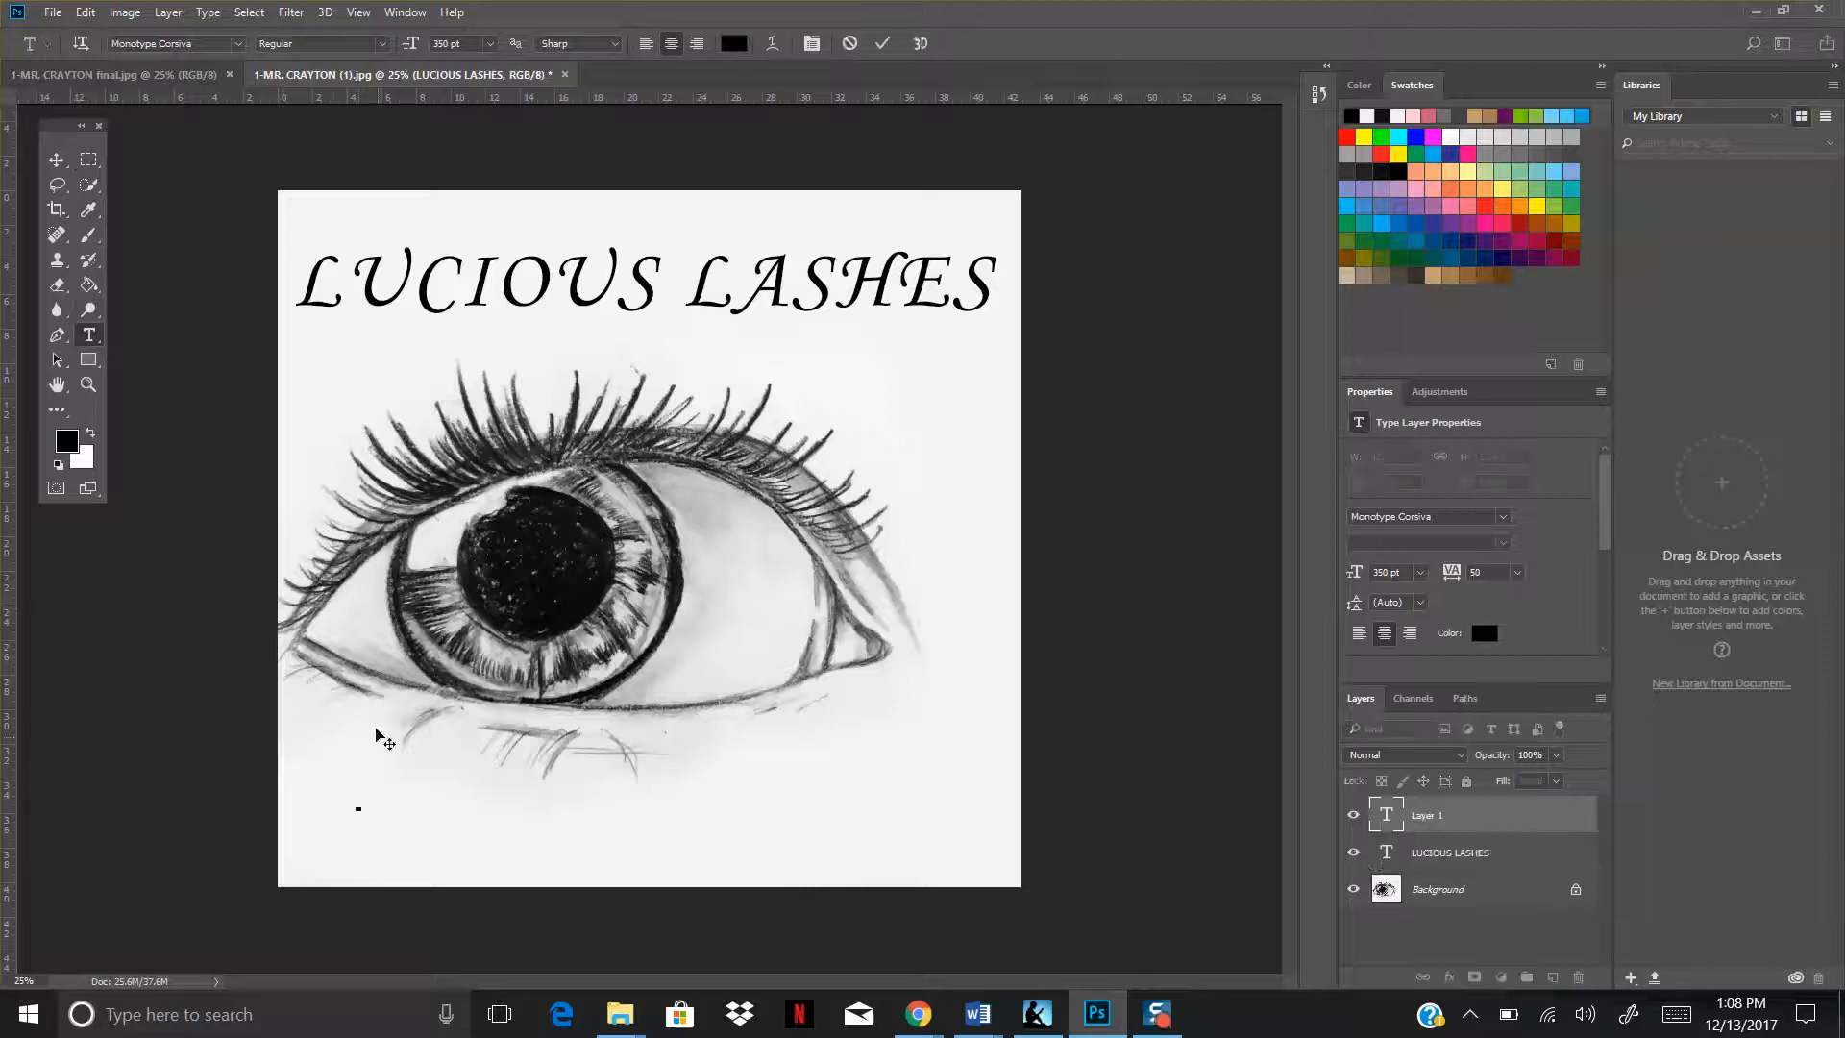
left_click(487, 46)
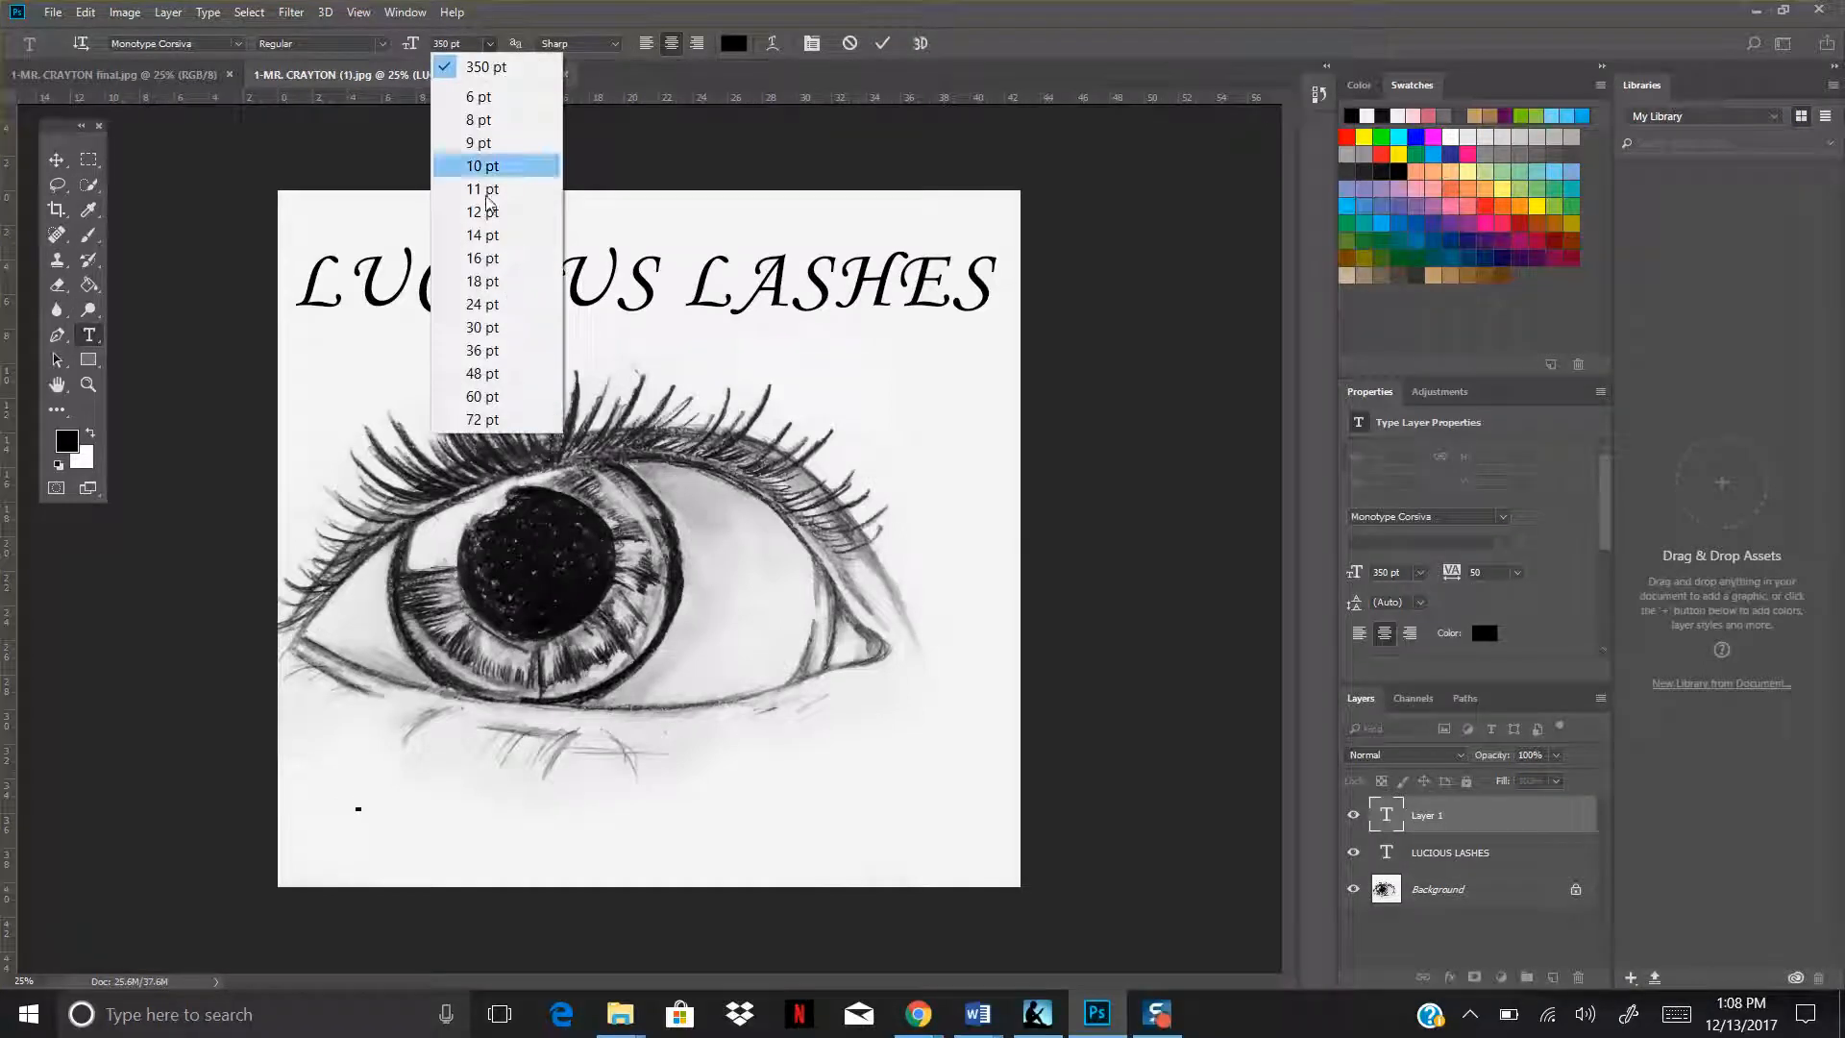
left_click(487, 375)
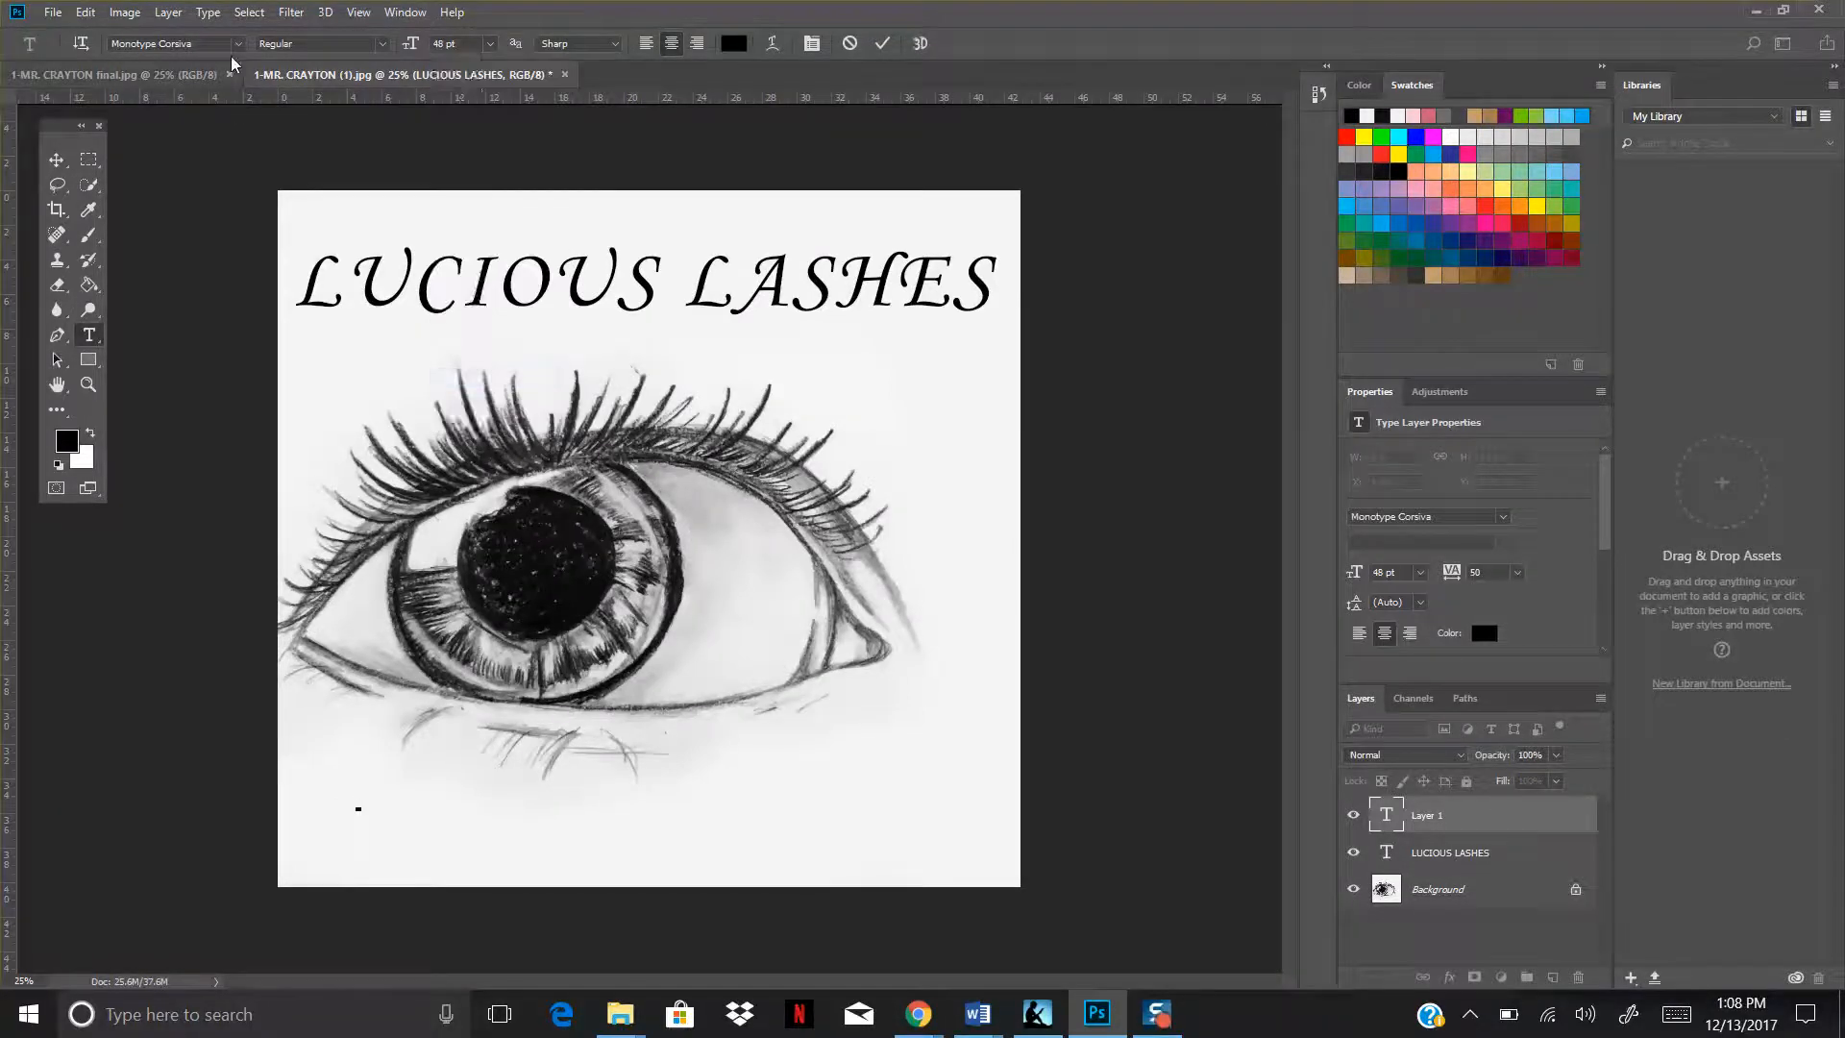
left_click(237, 44)
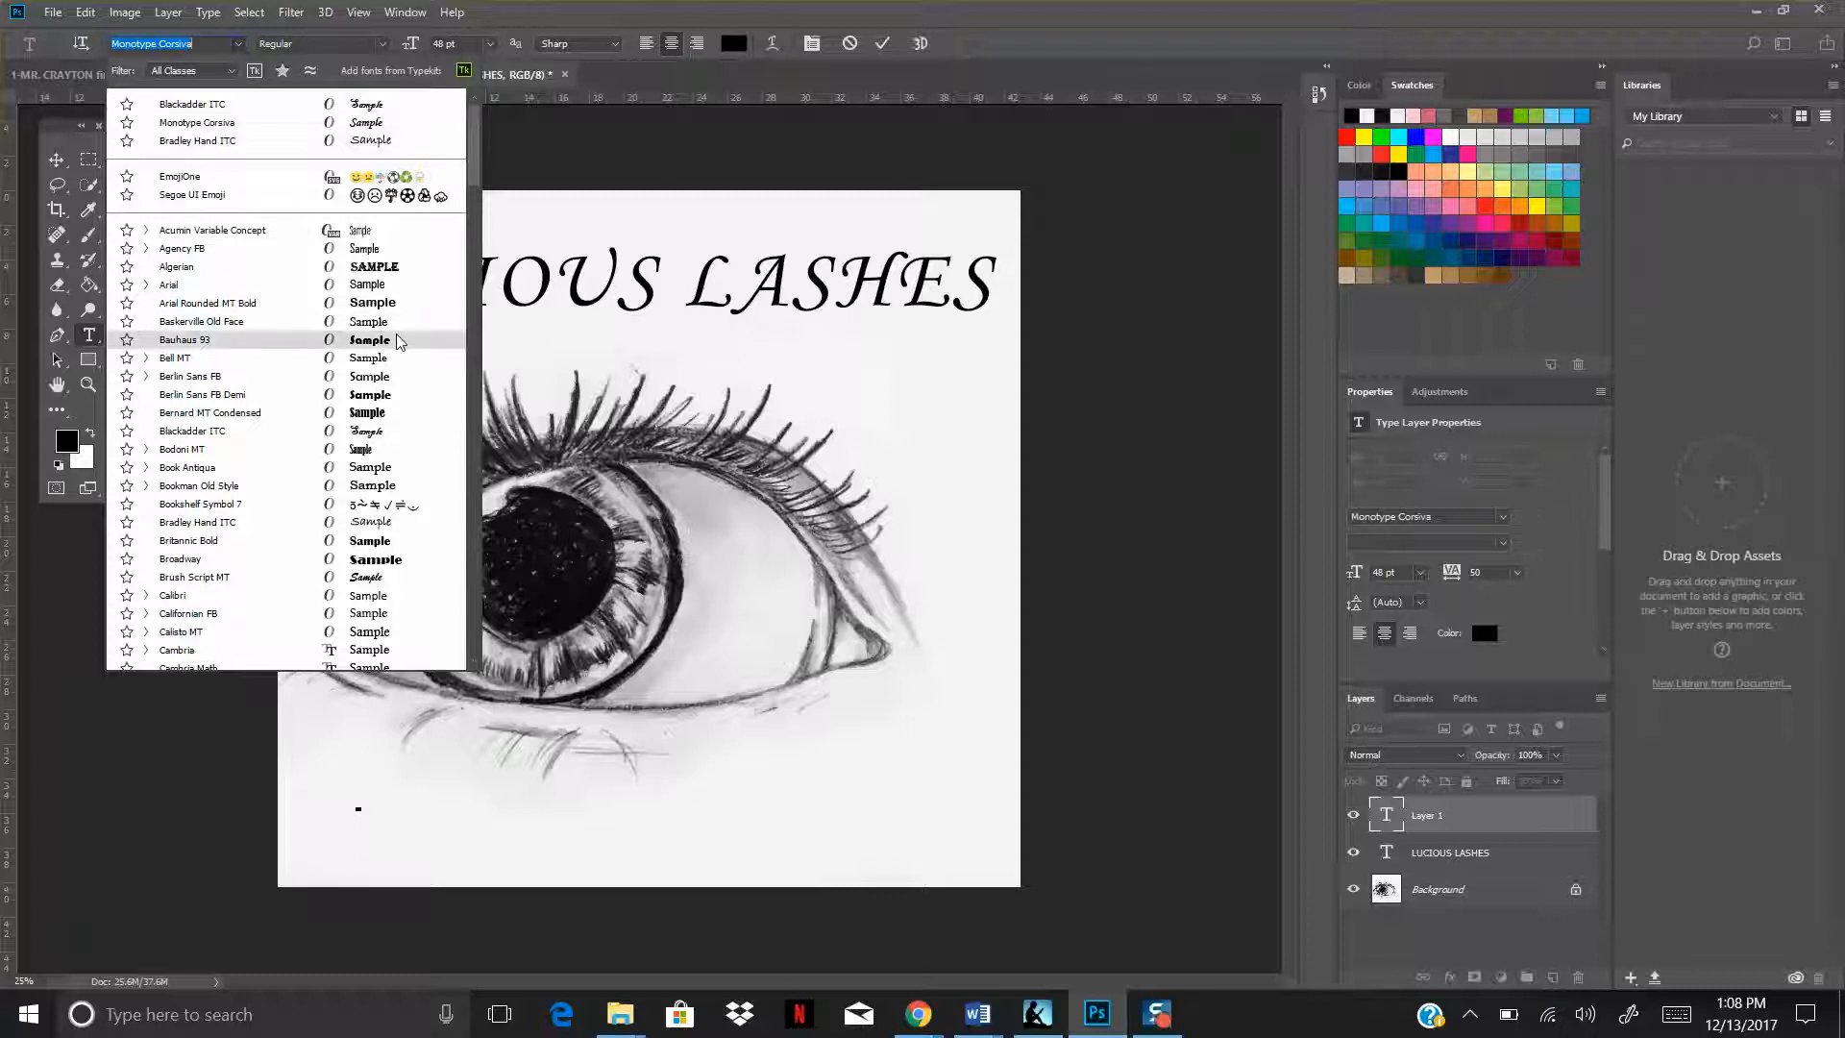
scroll(474, 181, "down", 2)
scroll(474, 181, "down", 6)
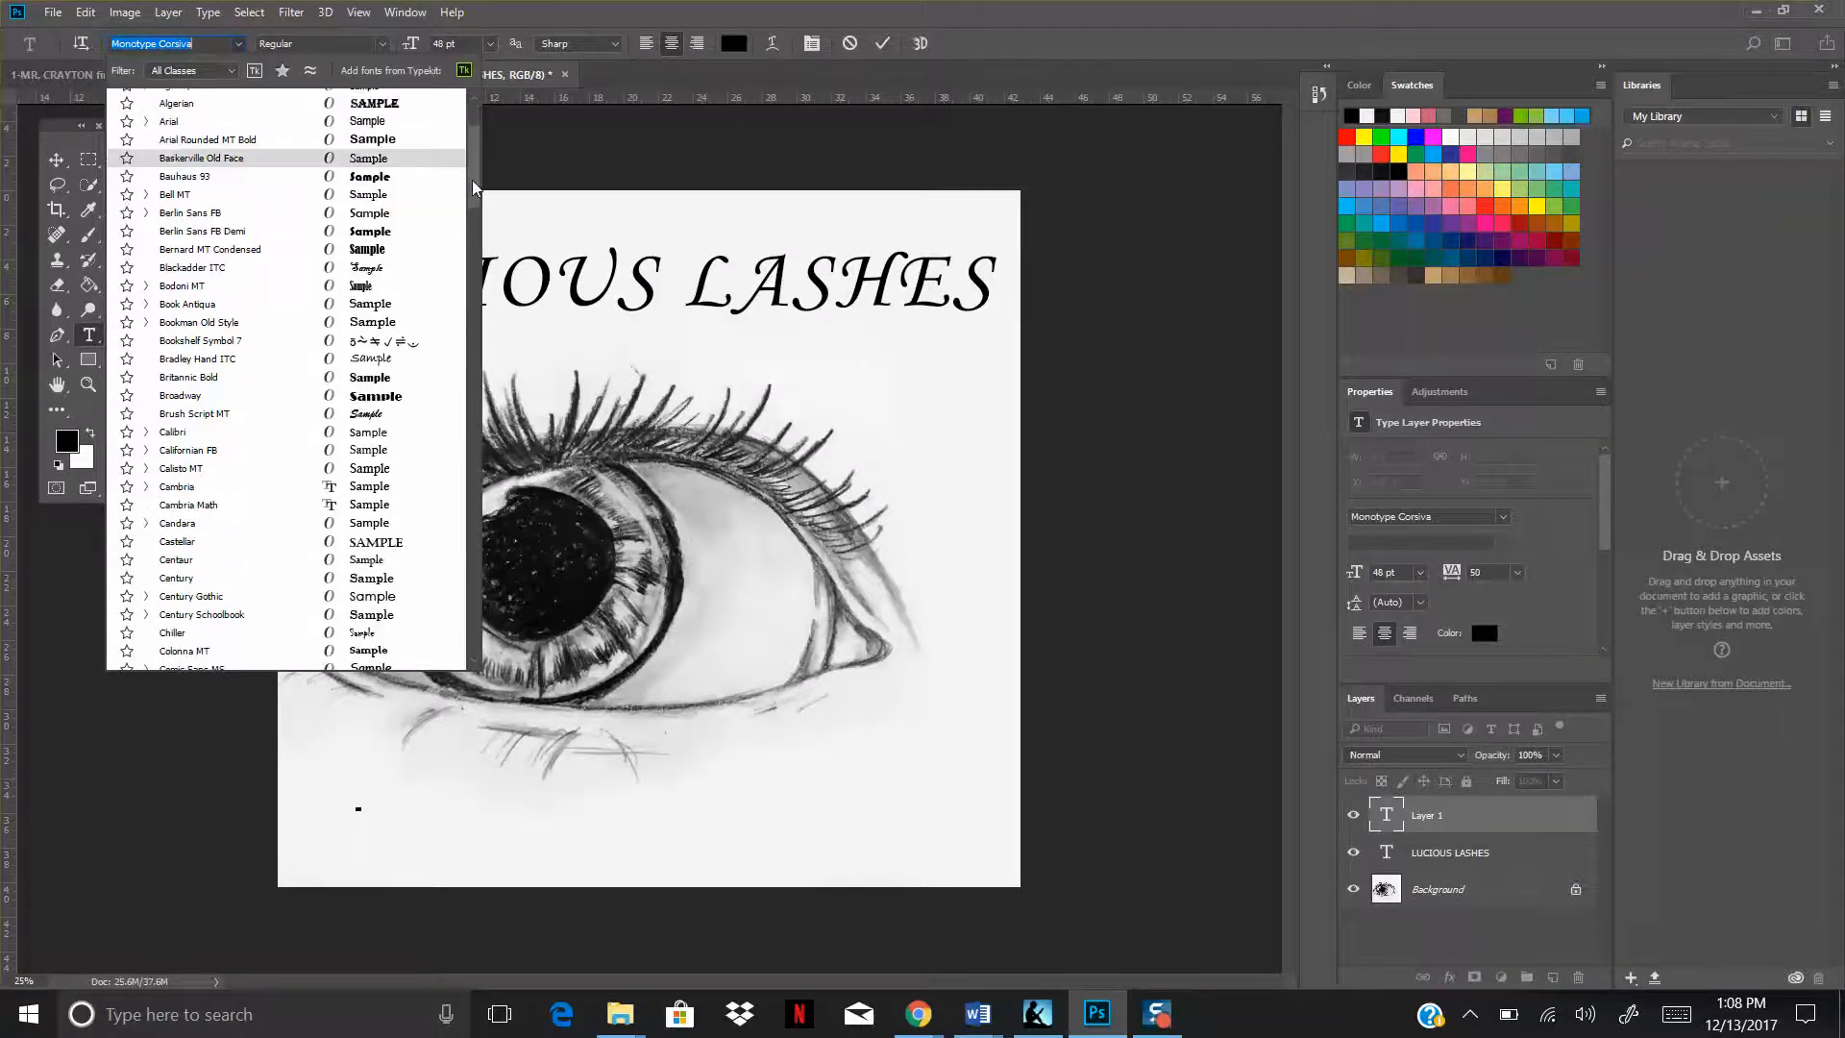
scroll(457, 228, "down", 1)
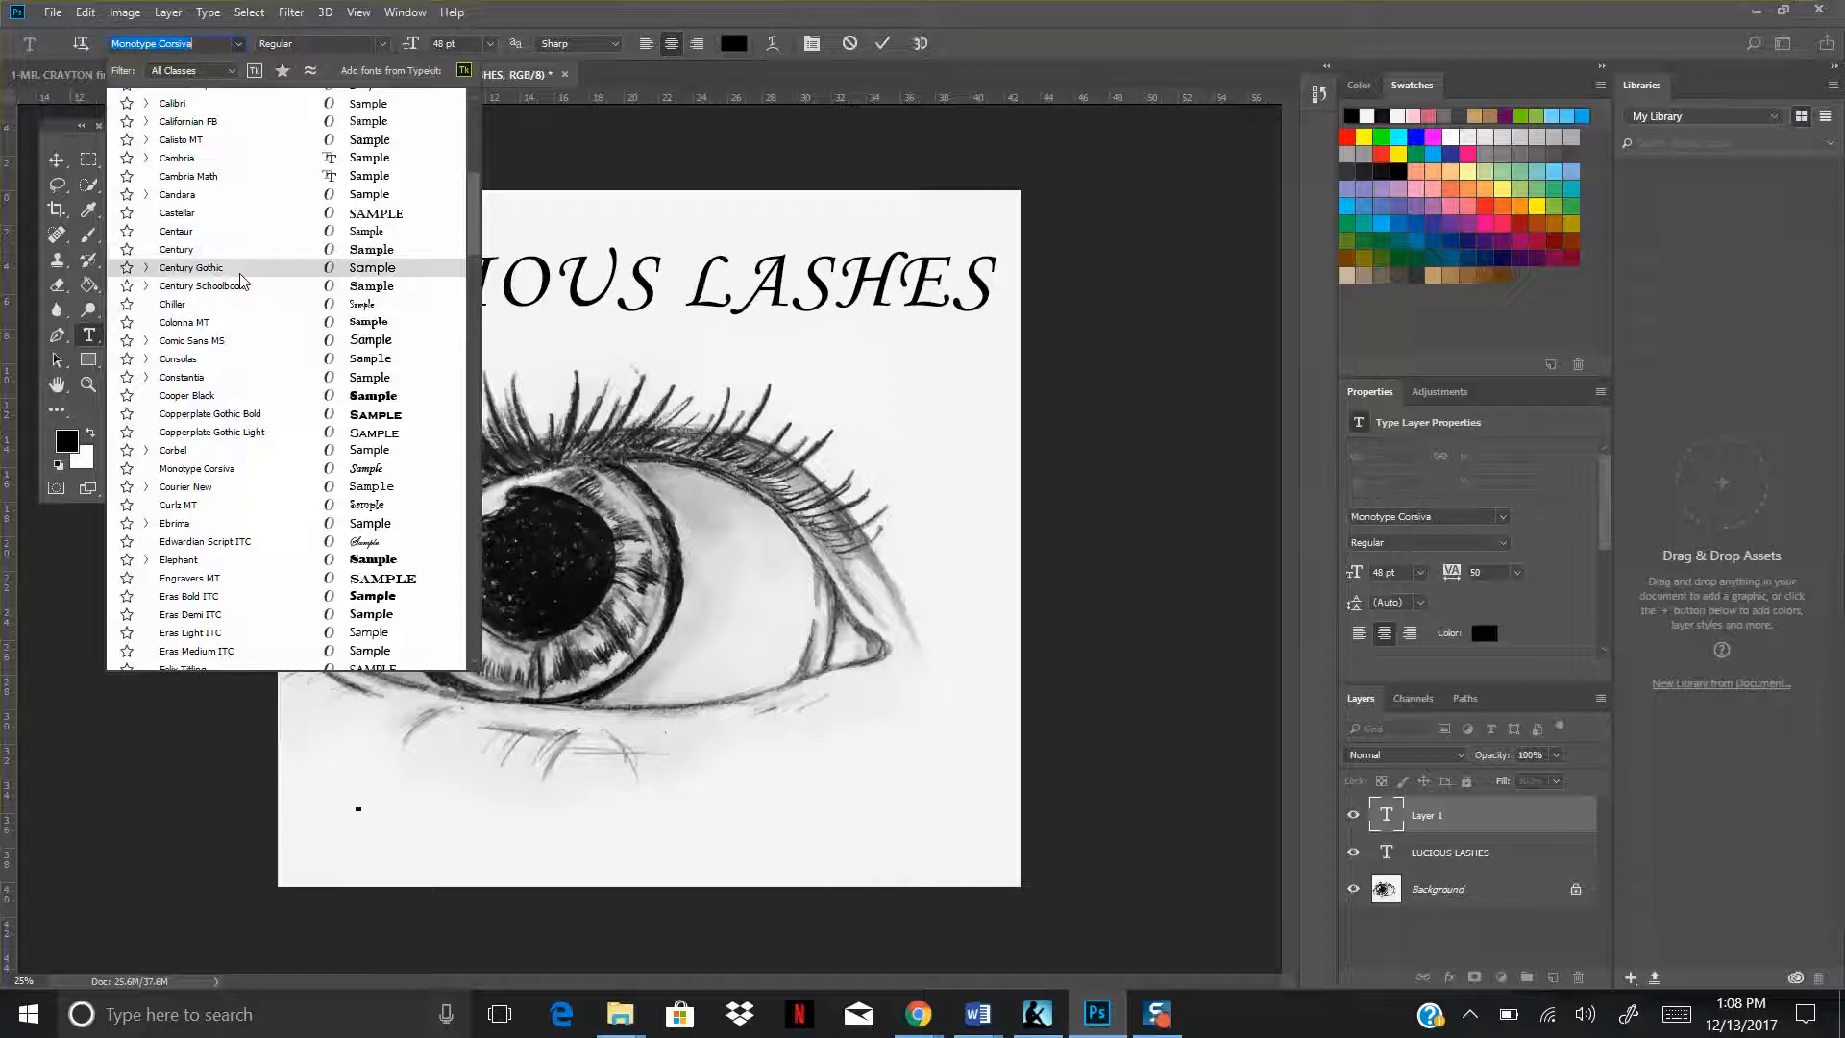
left_click(239, 271)
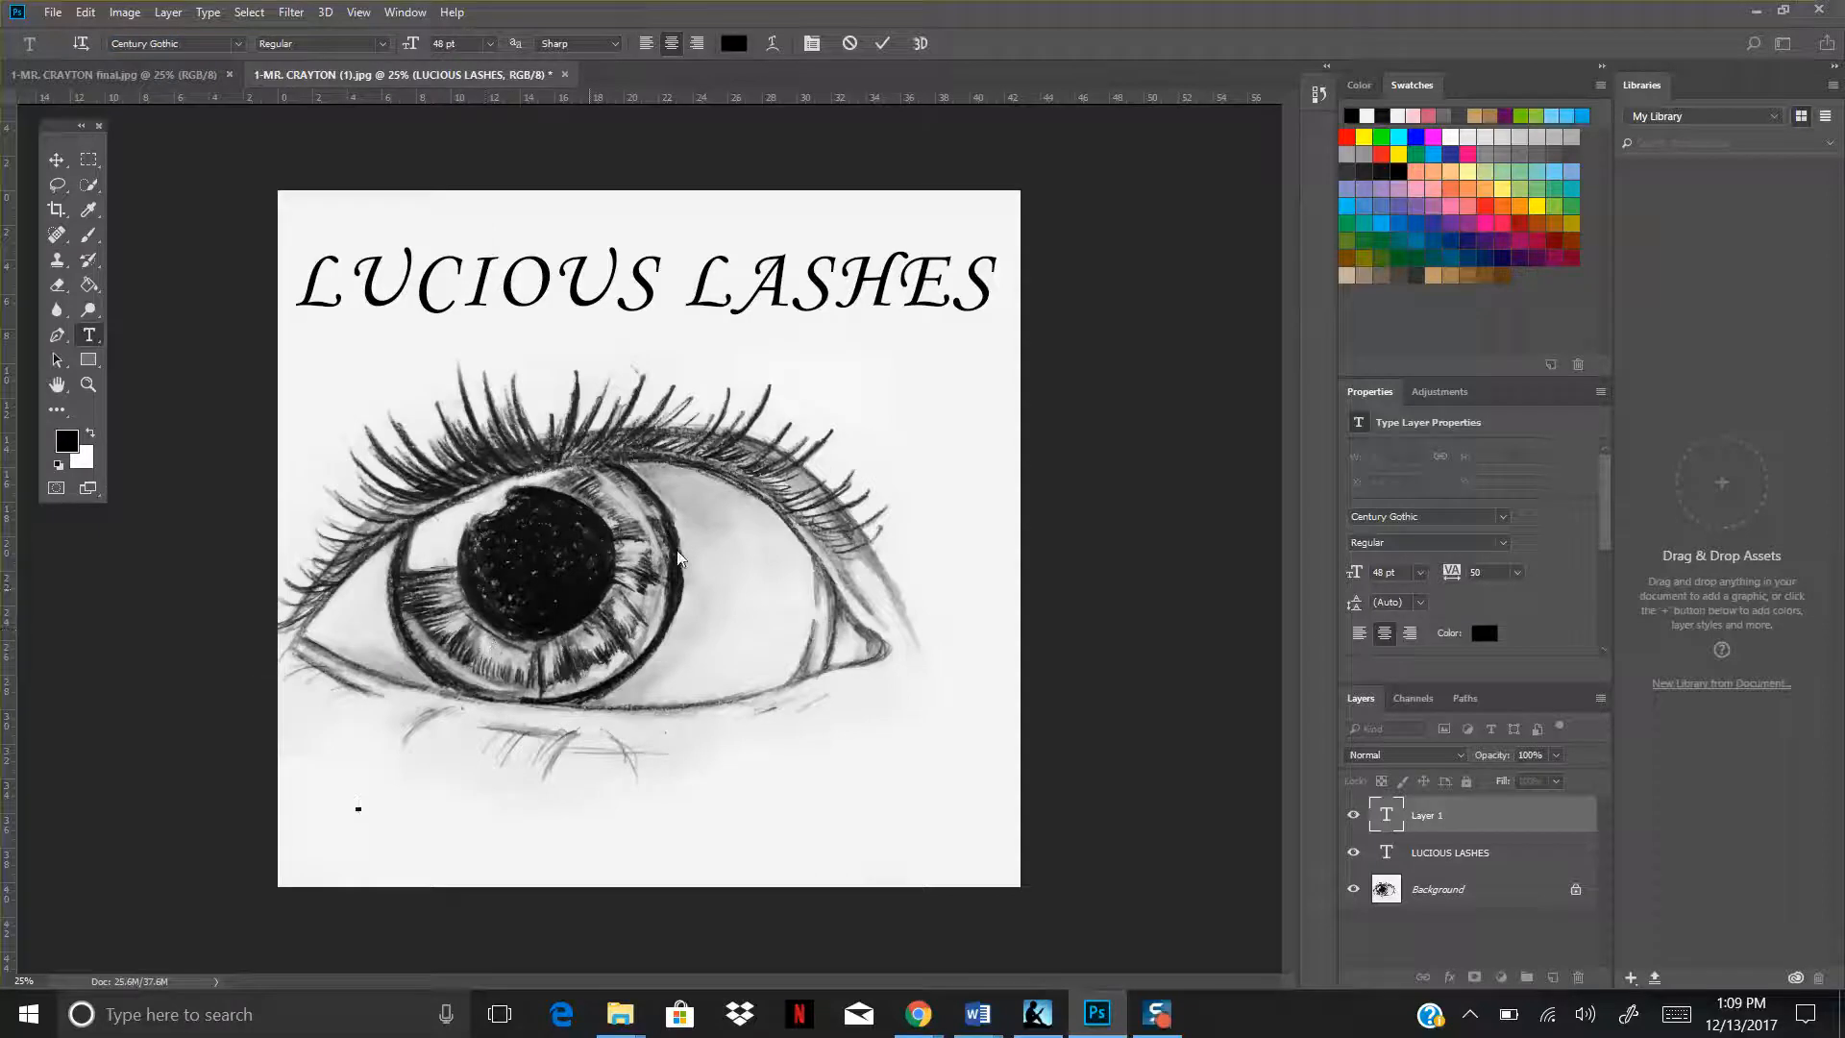
Enlarge the new text to 150 pt and enter "LASHES THE WAY THEY WERE MEANT TO BE" as the tagline.
left_click(491, 43)
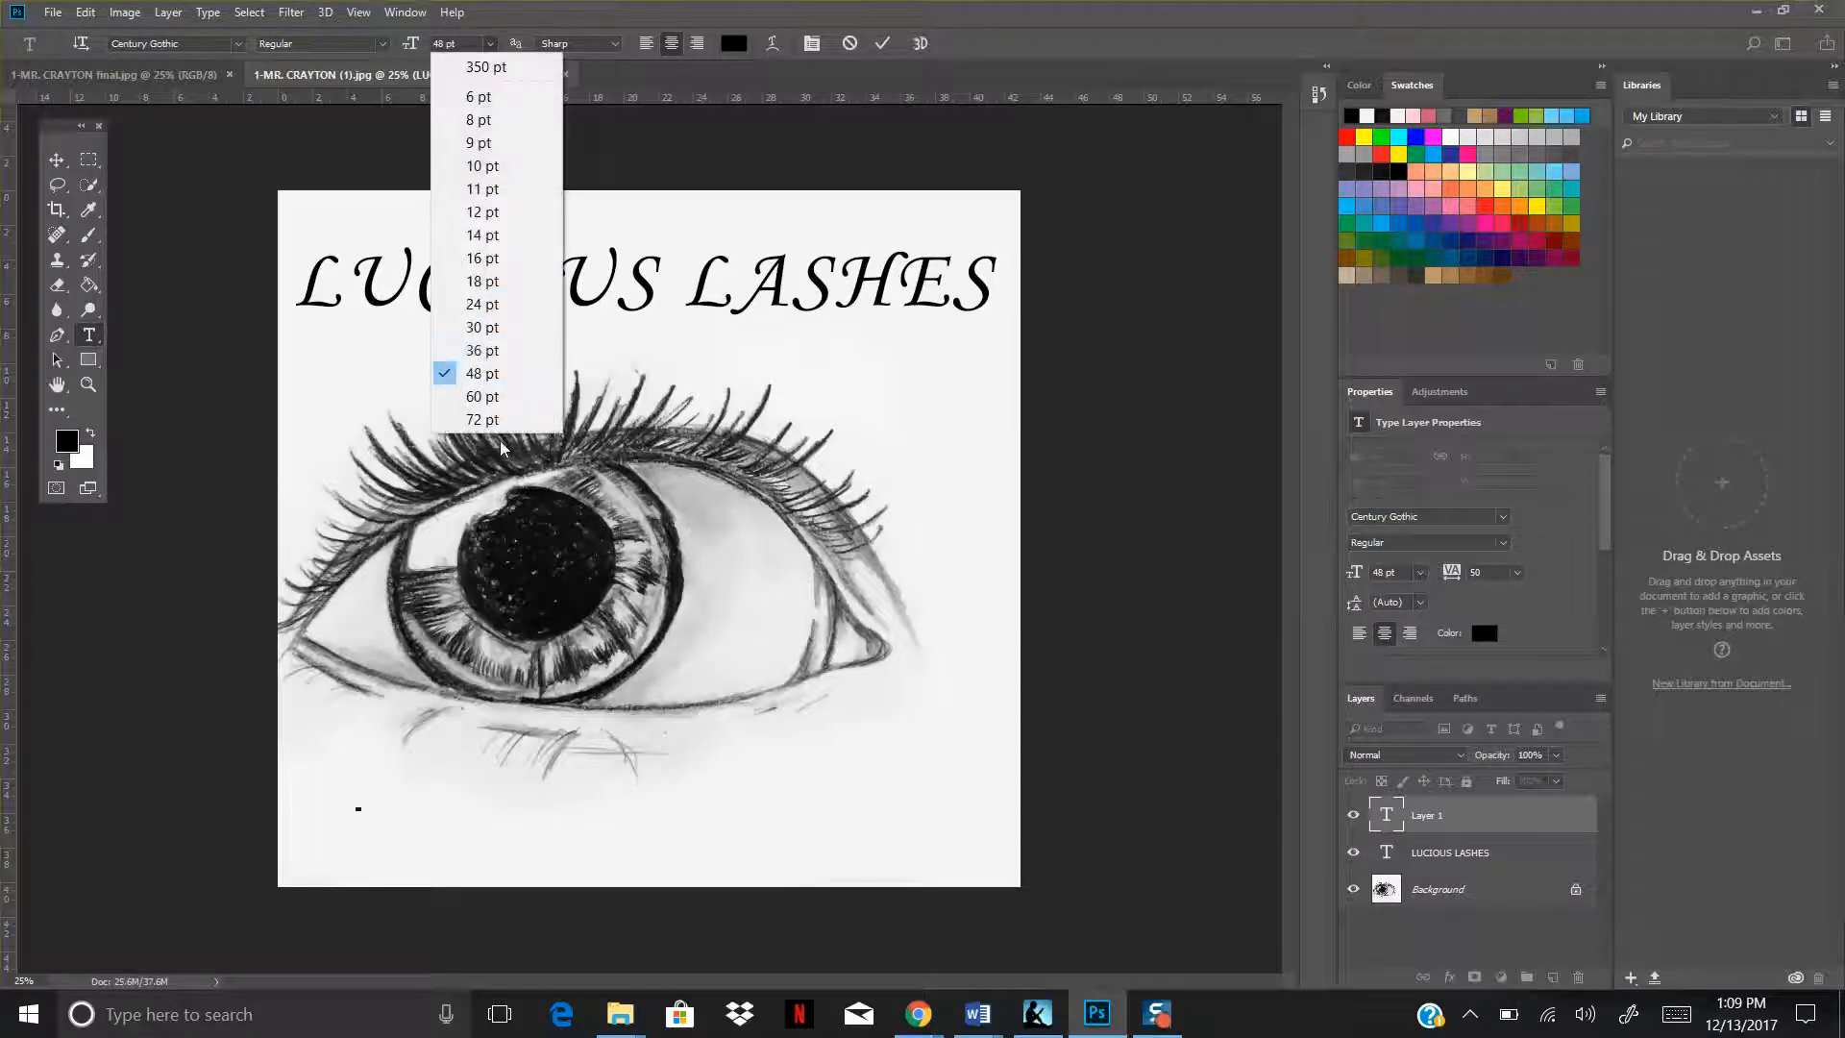
left_click(483, 419)
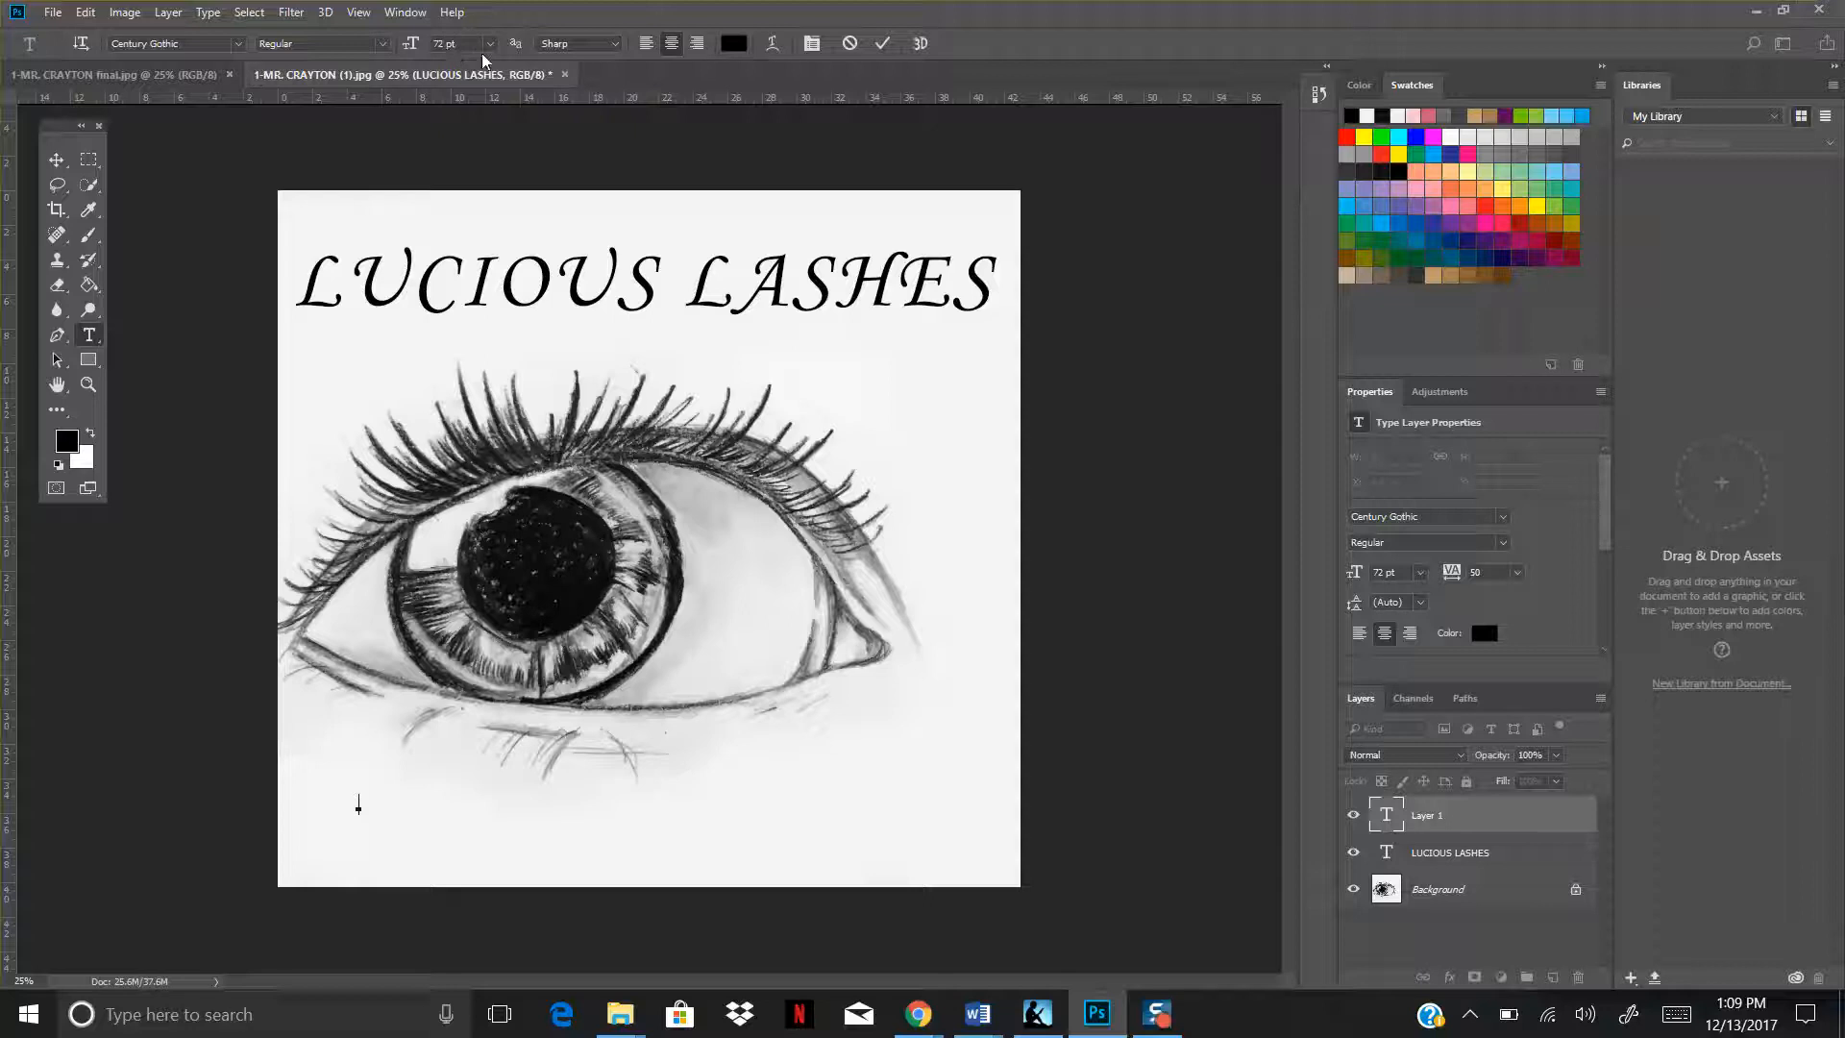
key("BackSpace")
key("Return")
type("LASHES THE WAY")
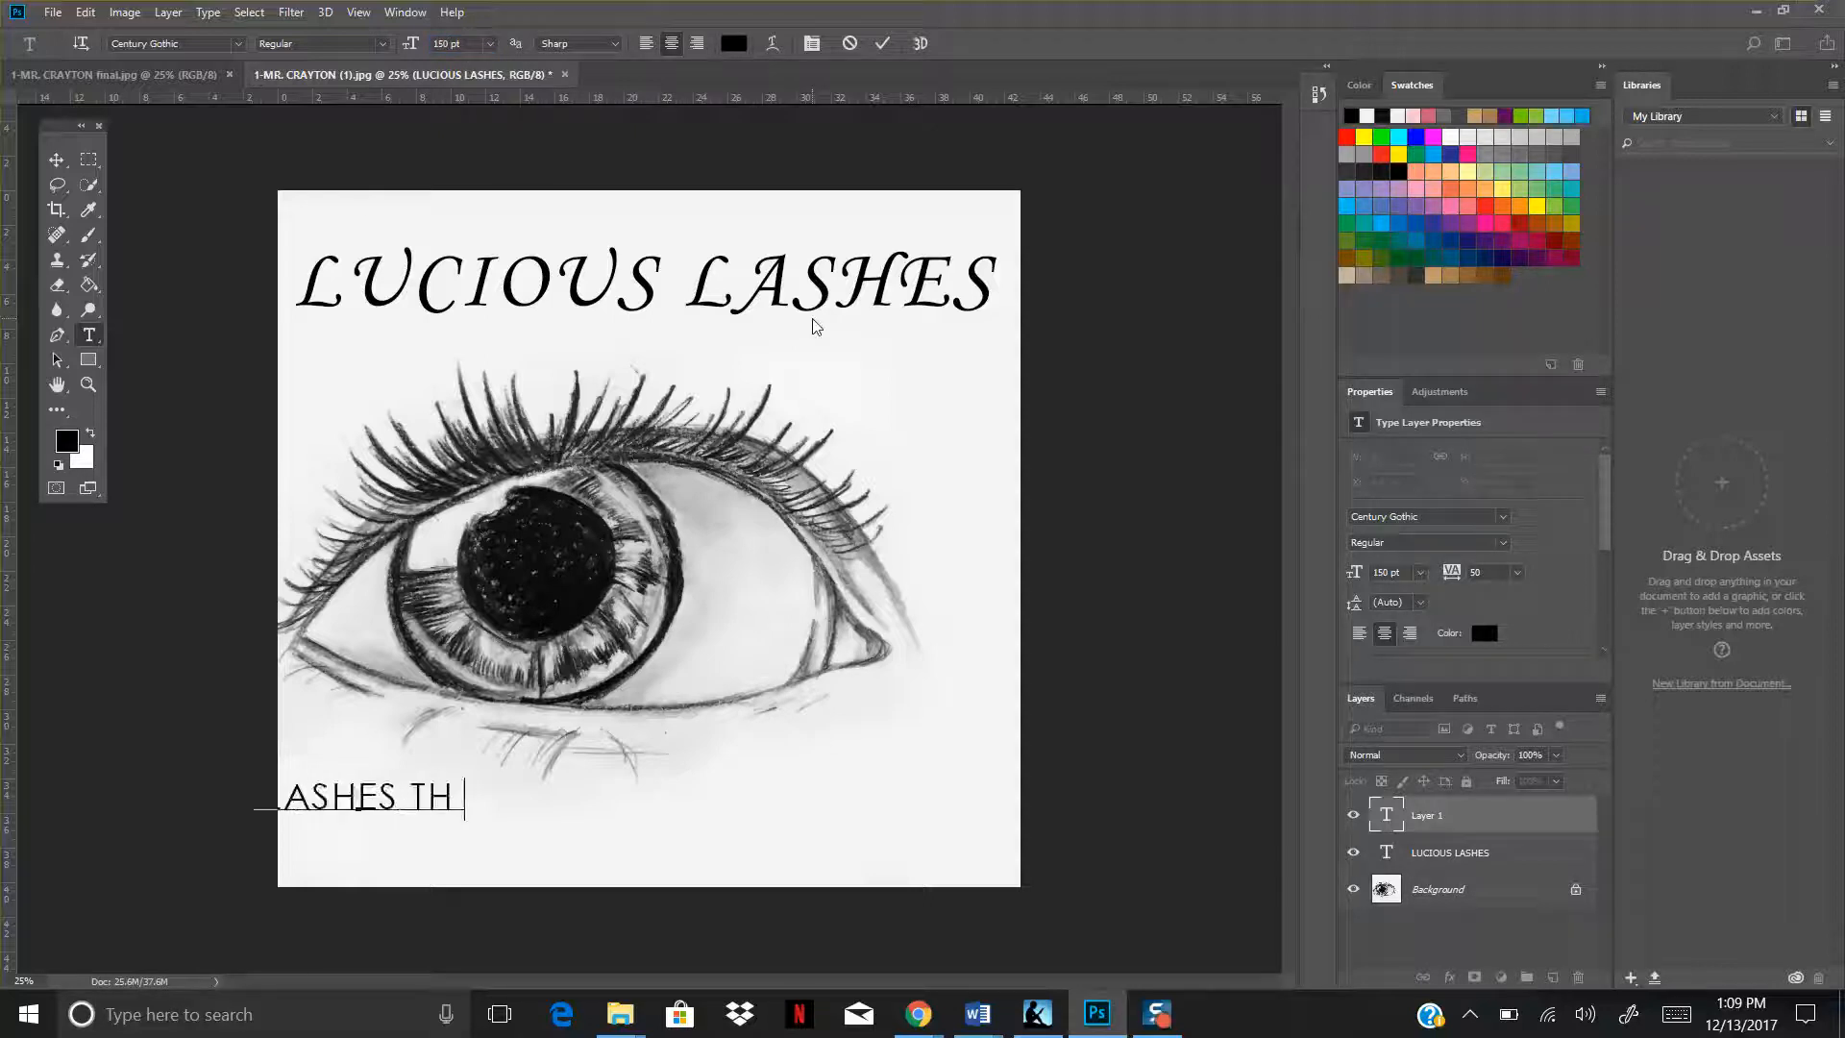
type(" TH")
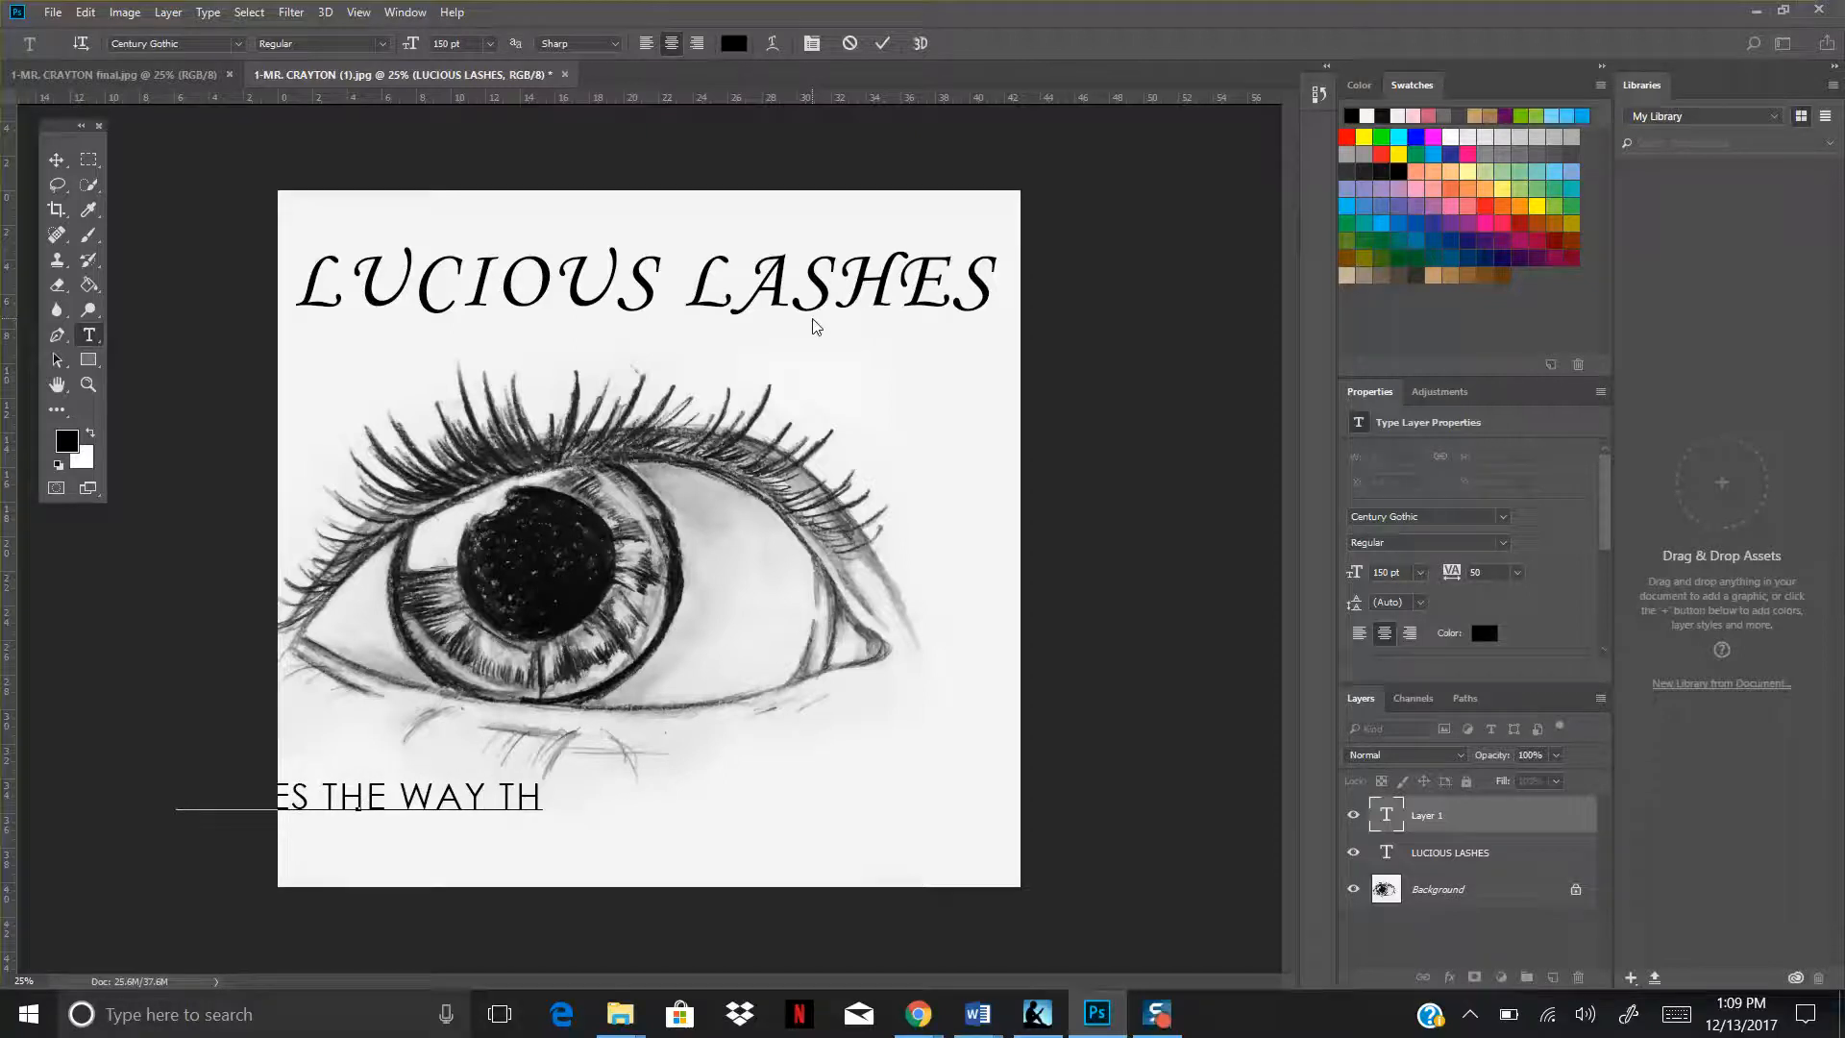
type("EY")
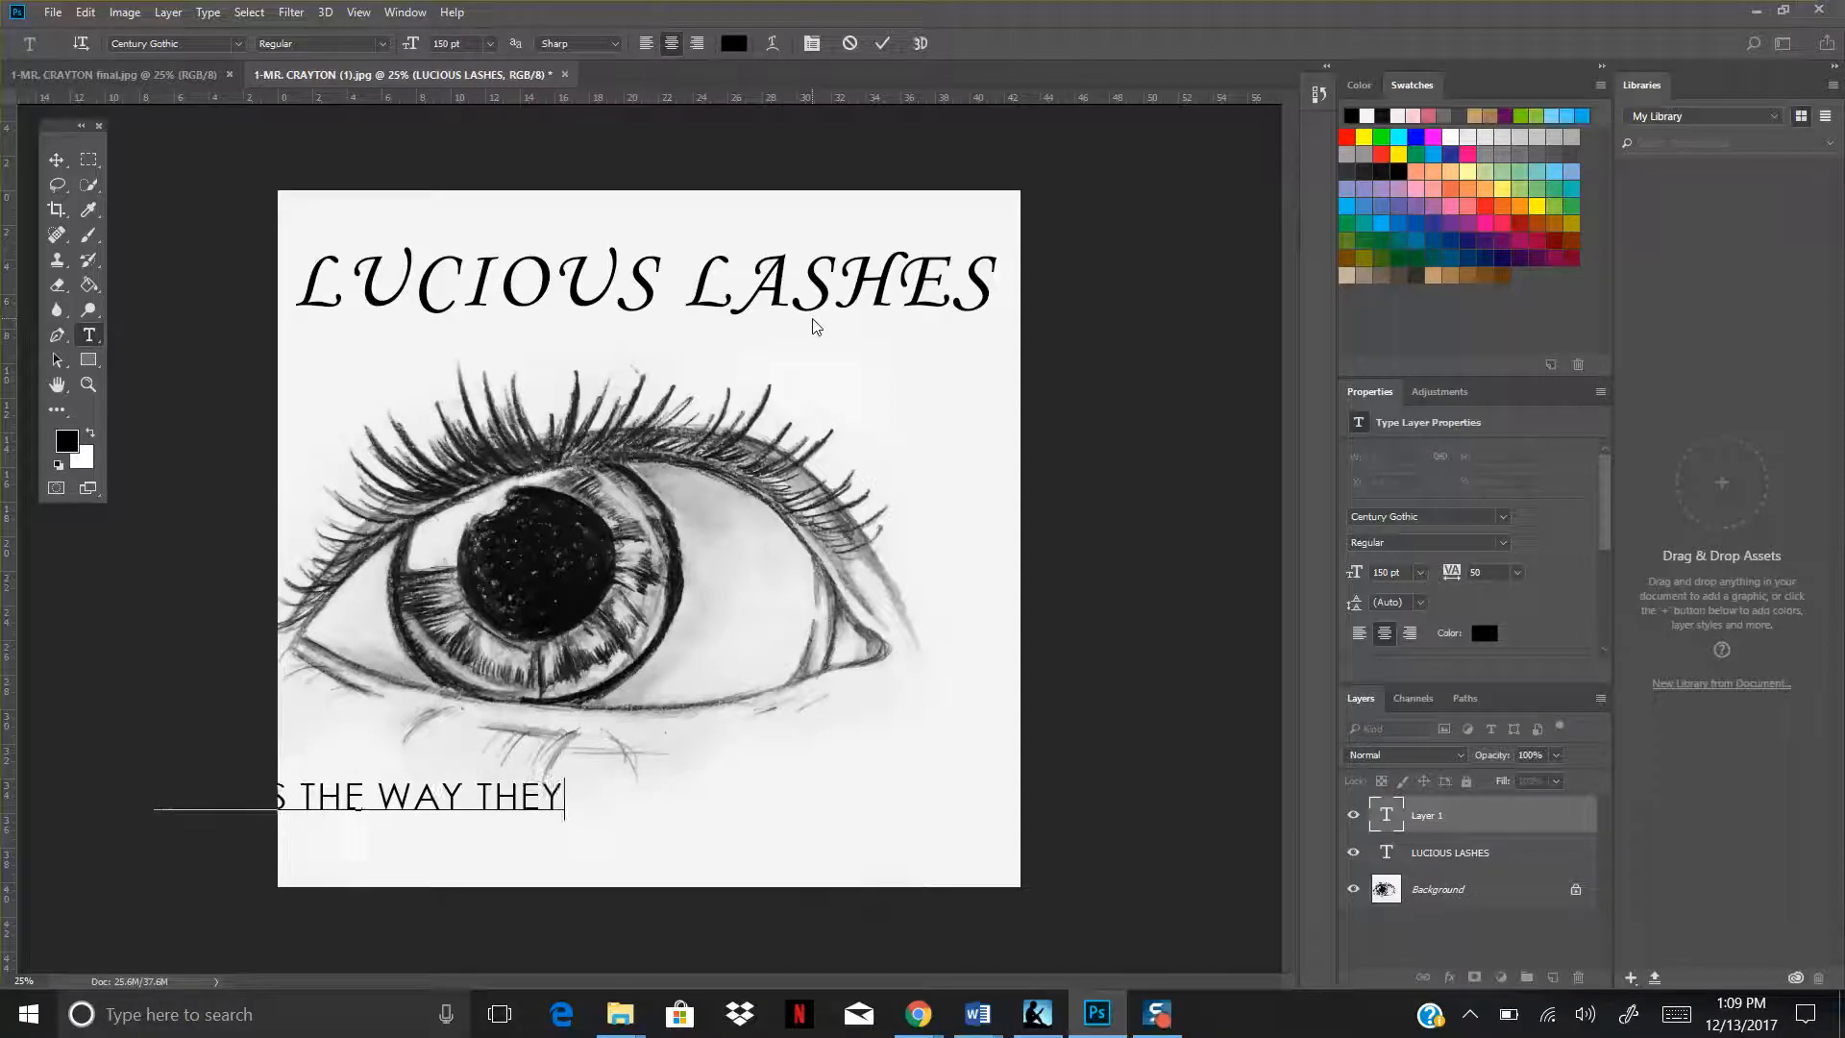
type(" WERE MEANT TO BE")
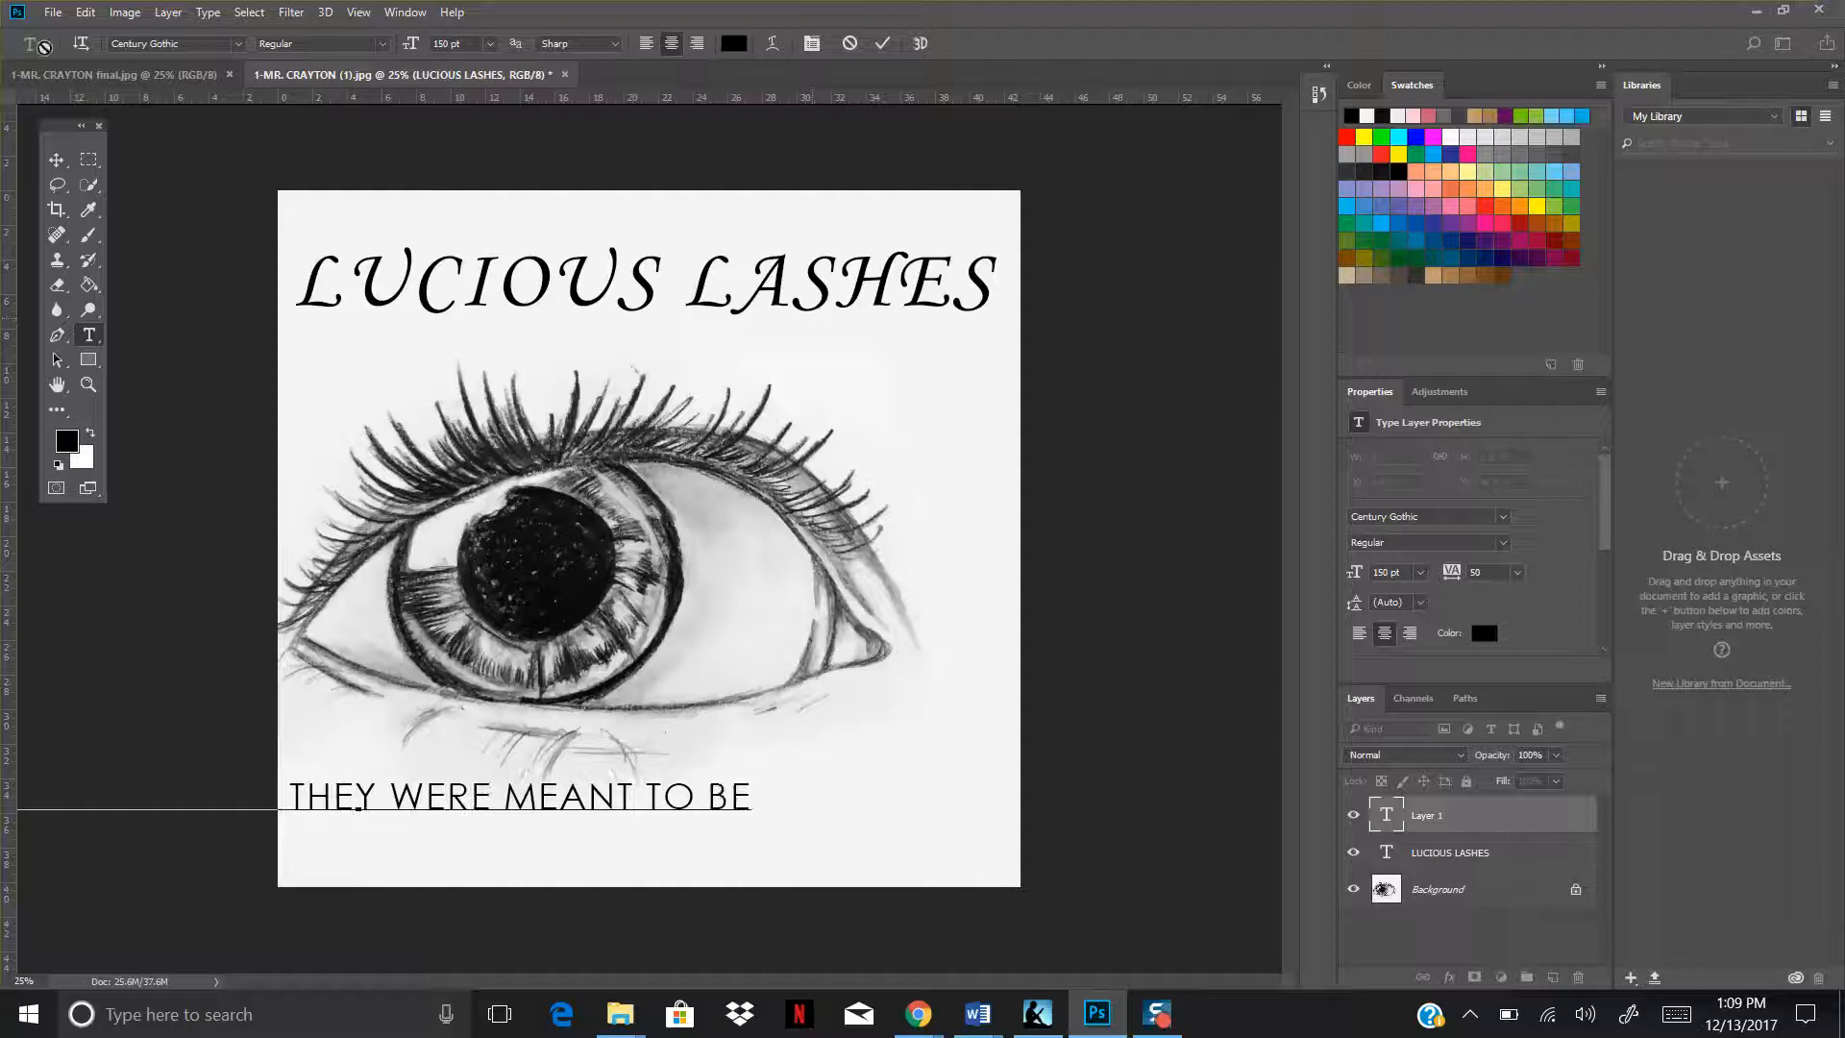
Split the tagline into two lines after "THEY" and position it in the lower-right corner of the page.
left_click(57, 160)
left_click_drag(598, 783, 913, 773)
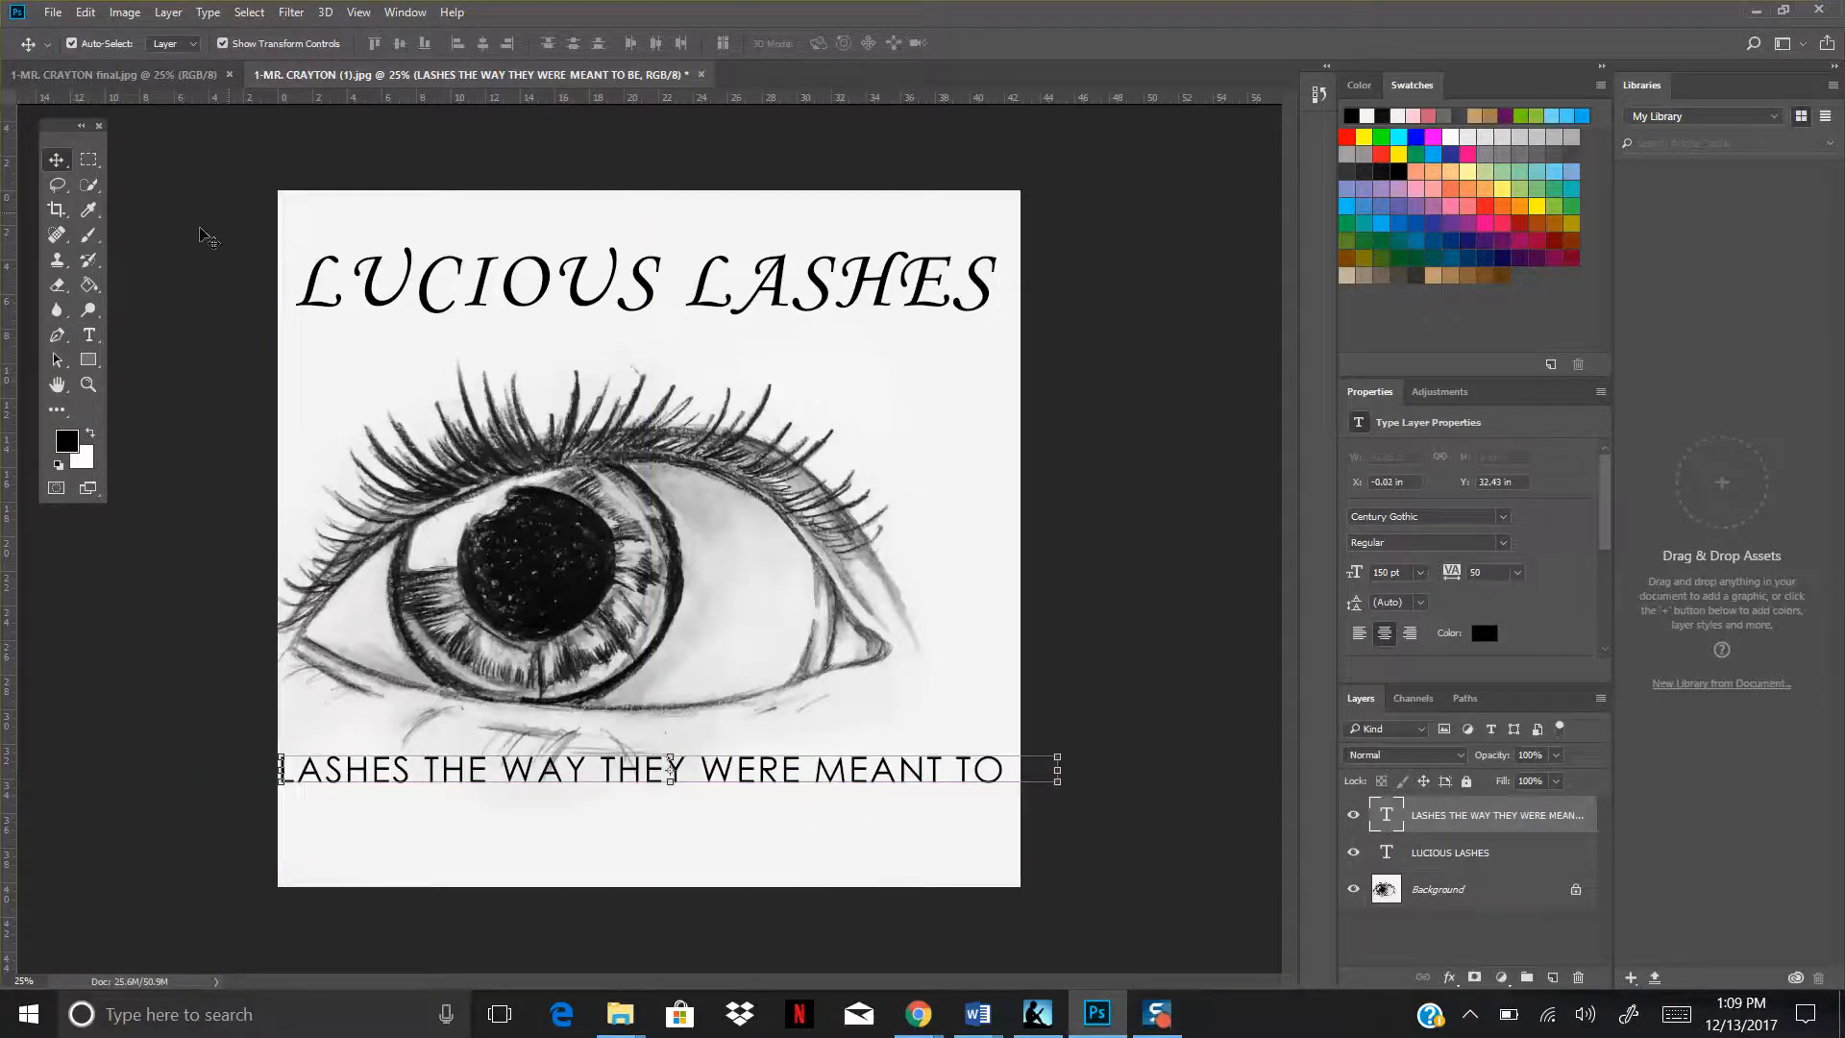
left_click(88, 334)
left_click(699, 749)
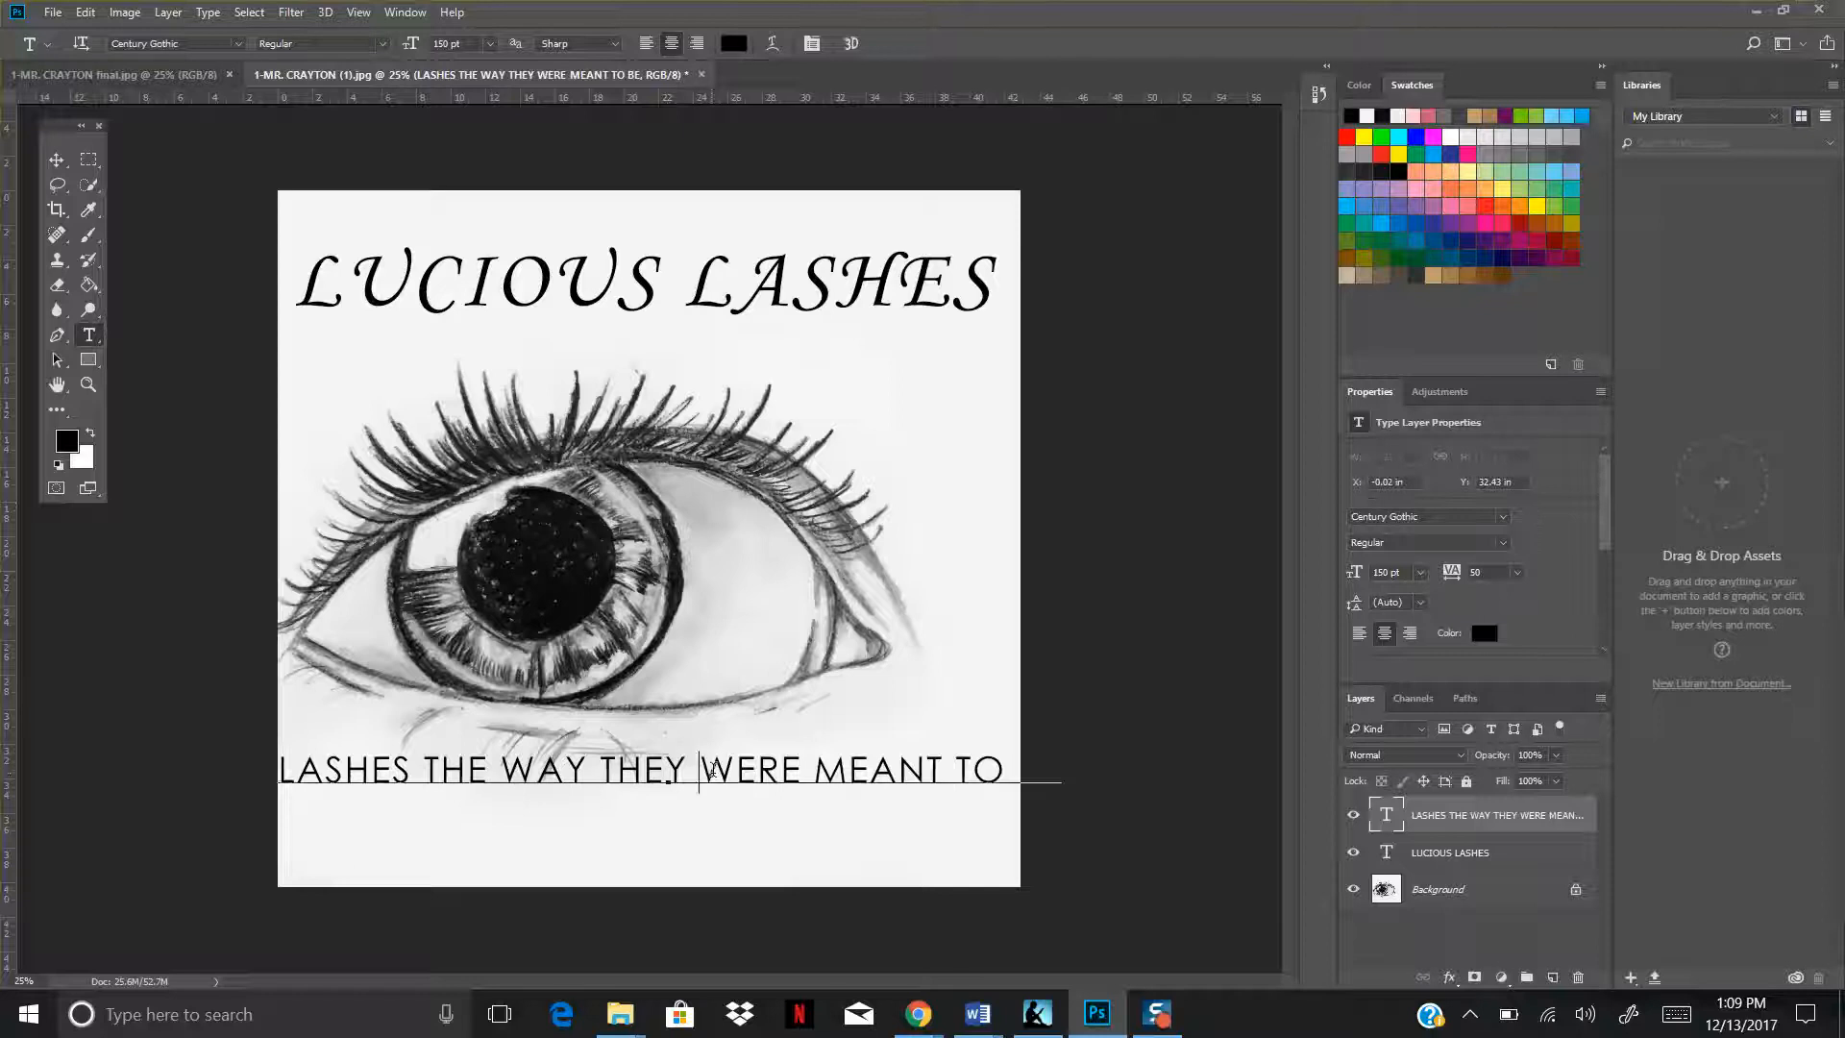
key("Return")
left_click(69, 156)
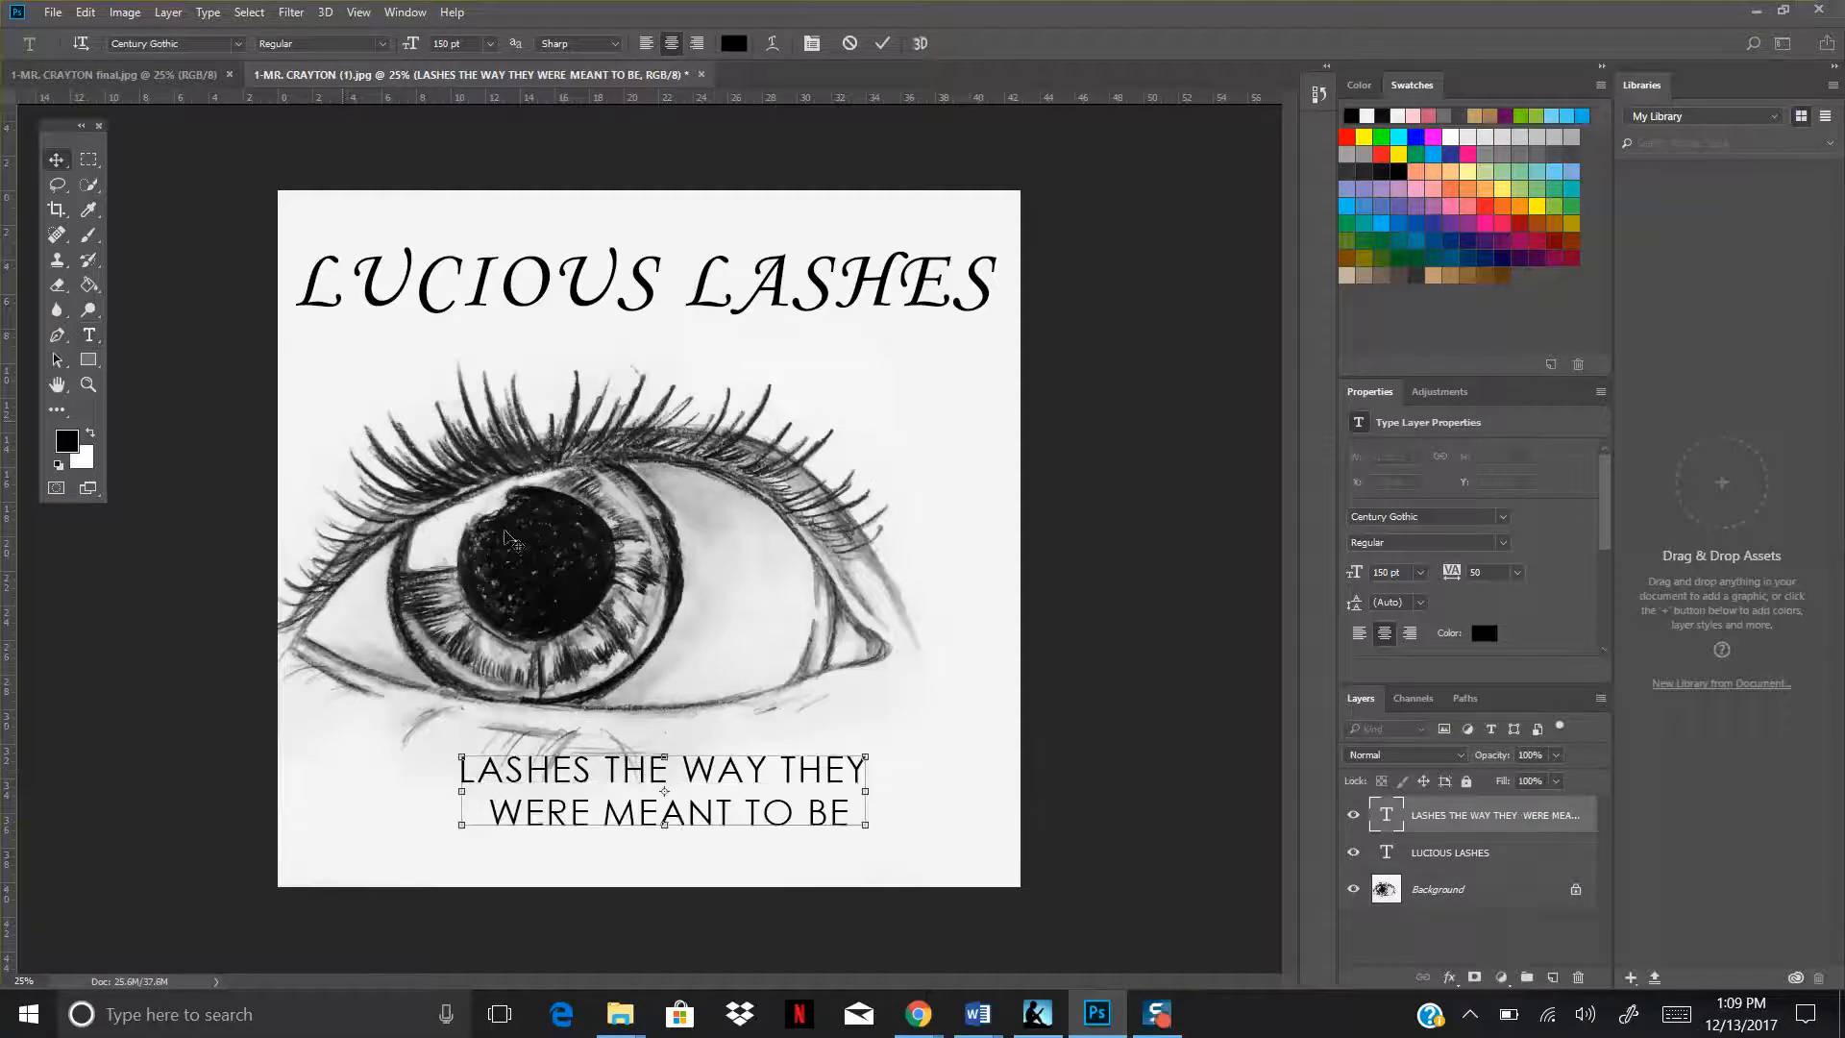
left_click_drag(798, 780, 911, 814)
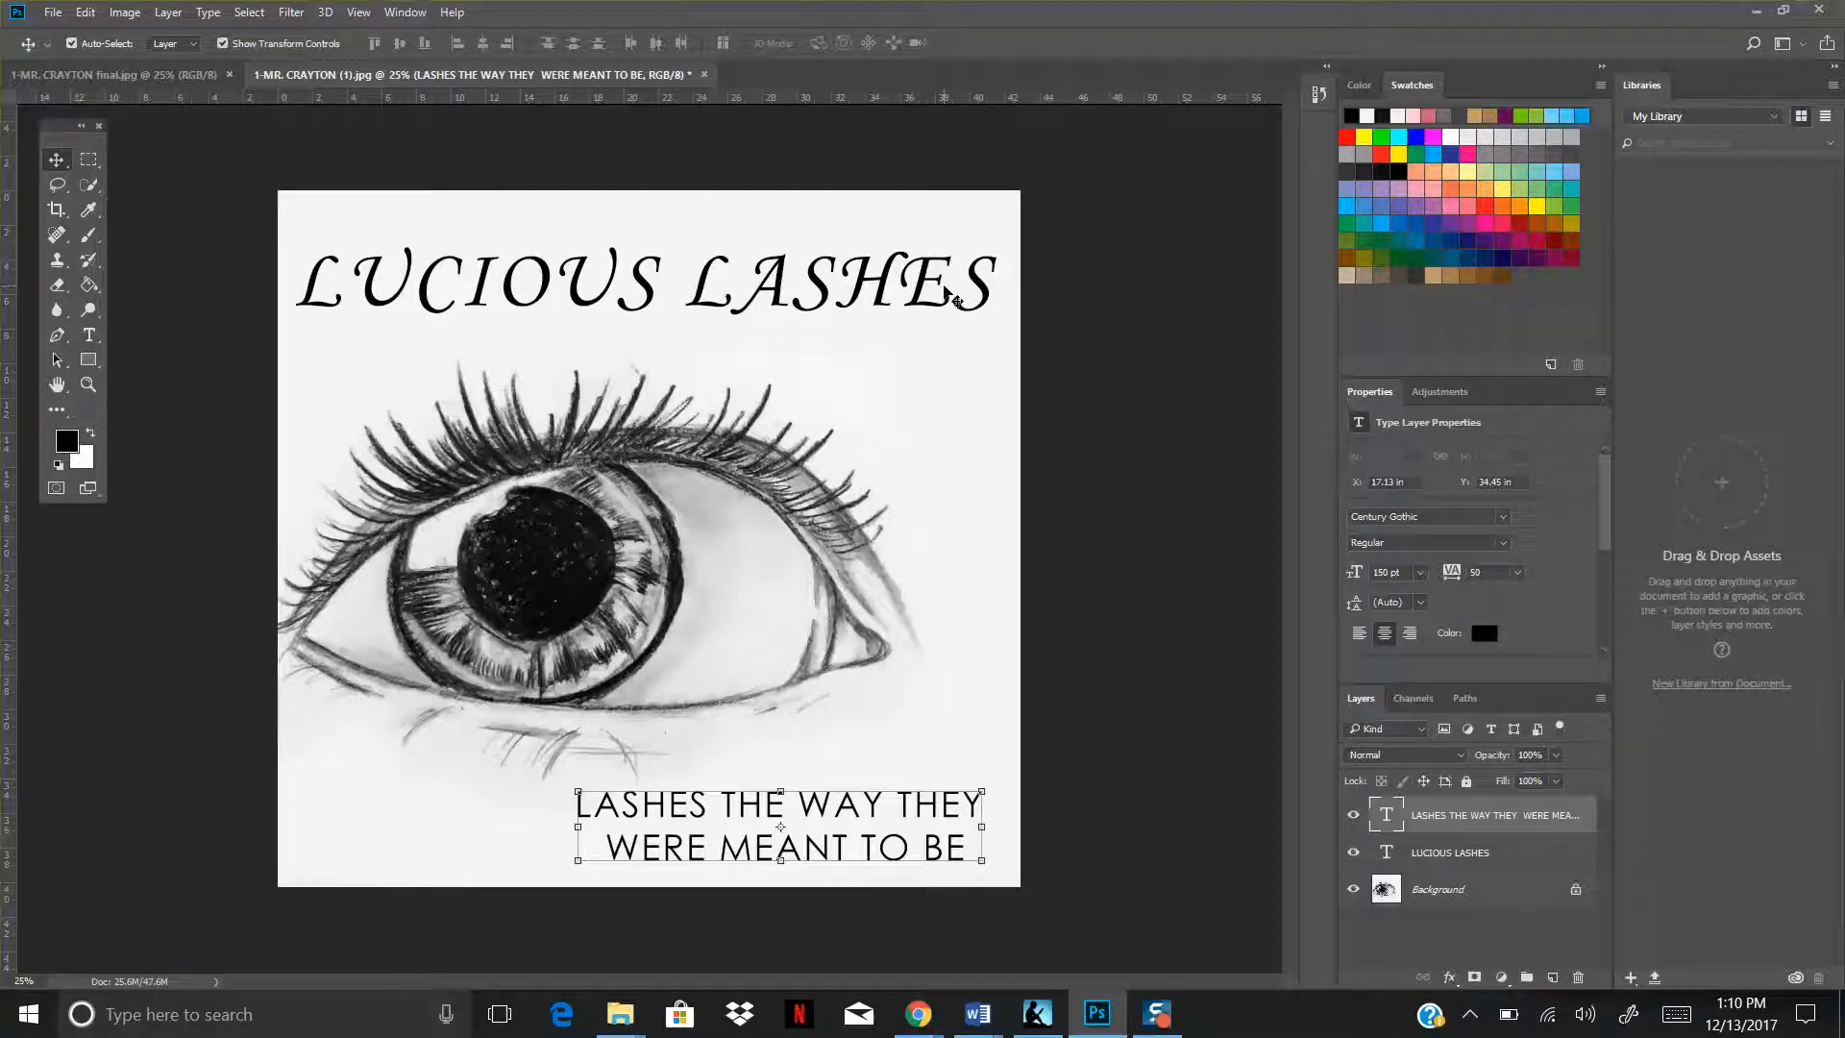
Flatten the title, tagline and drawing into a single background layer.
left_click(89, 161)
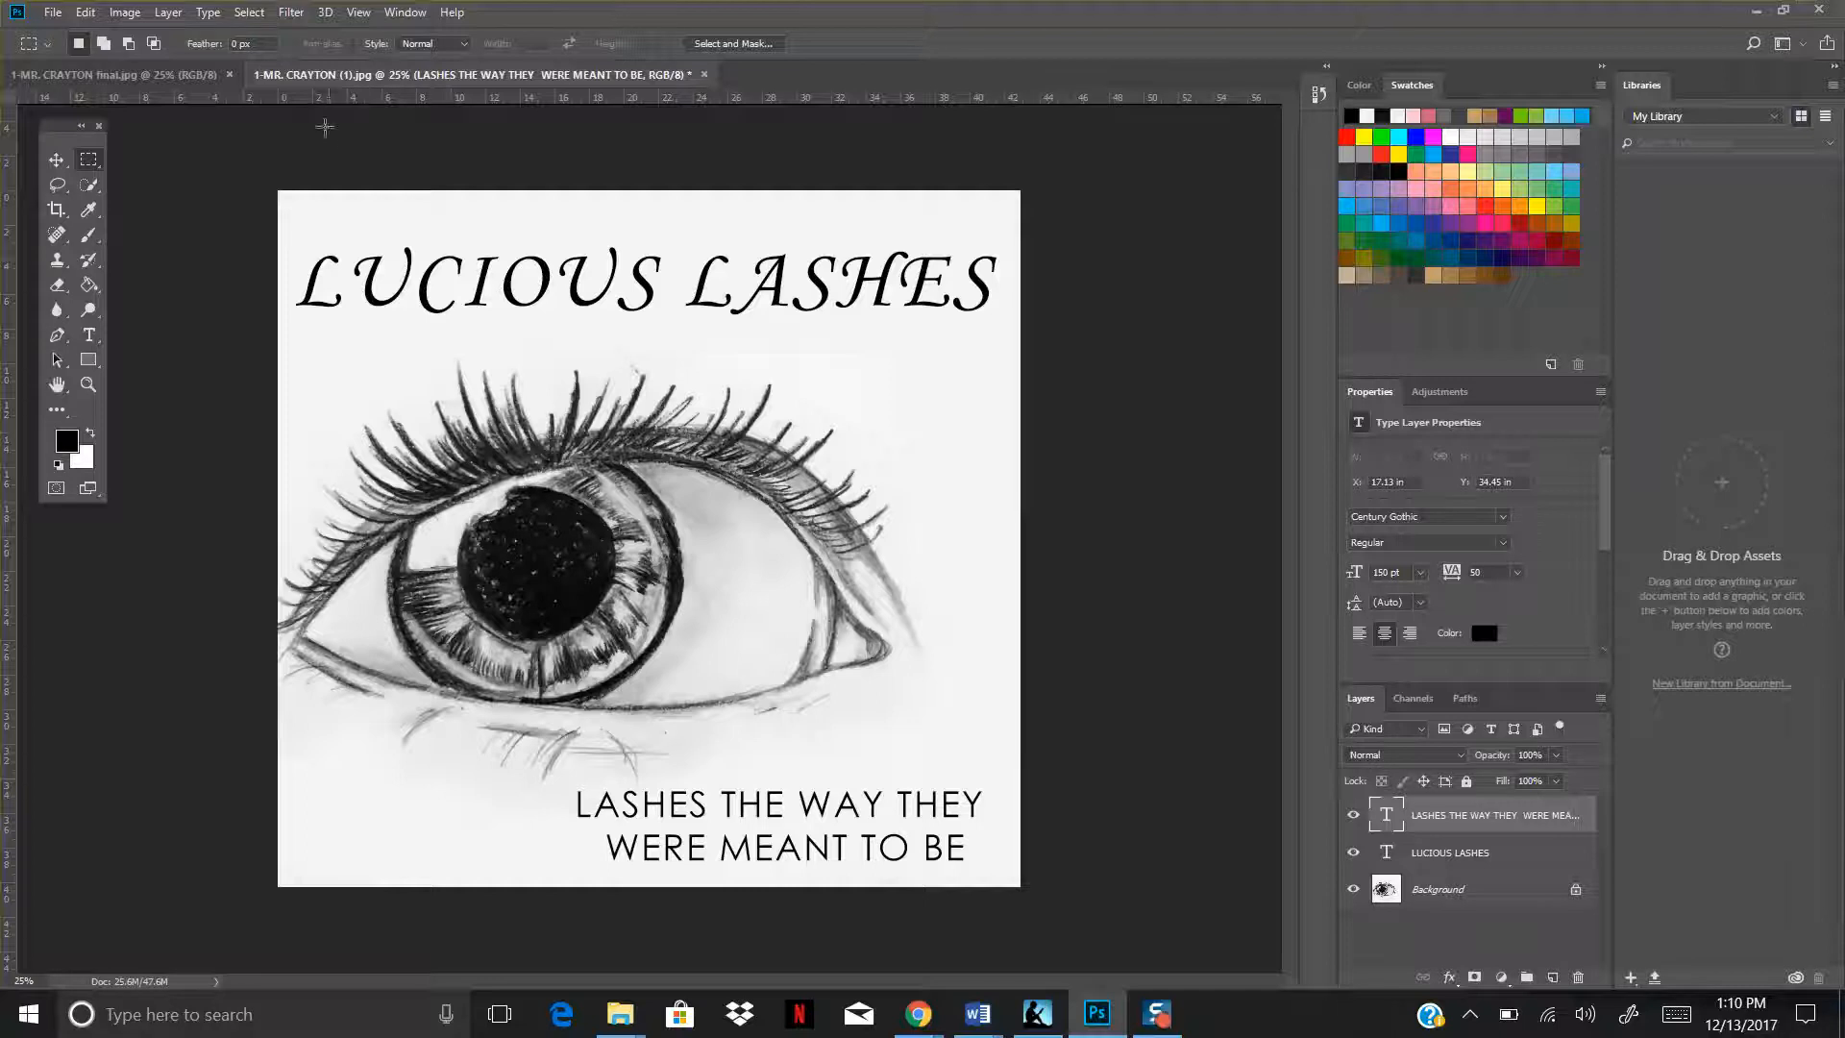
left_click(142, 15)
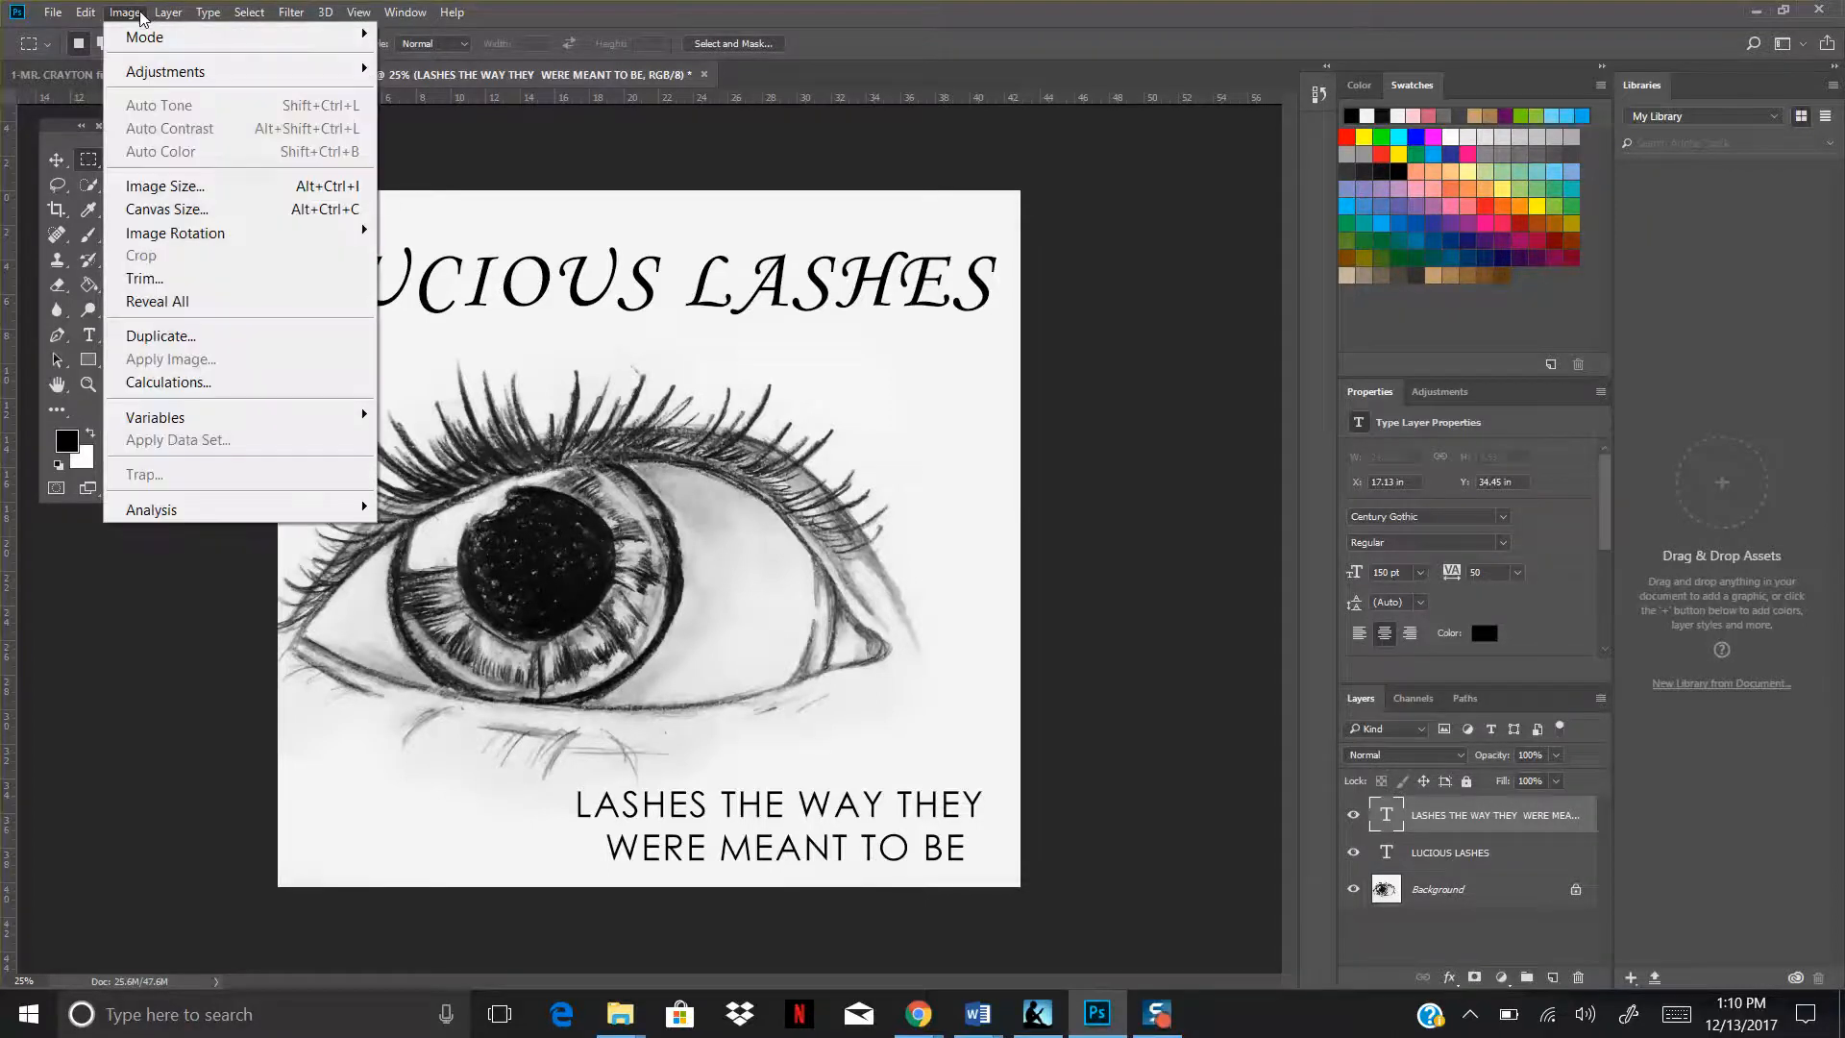
mouse_move(165, 15)
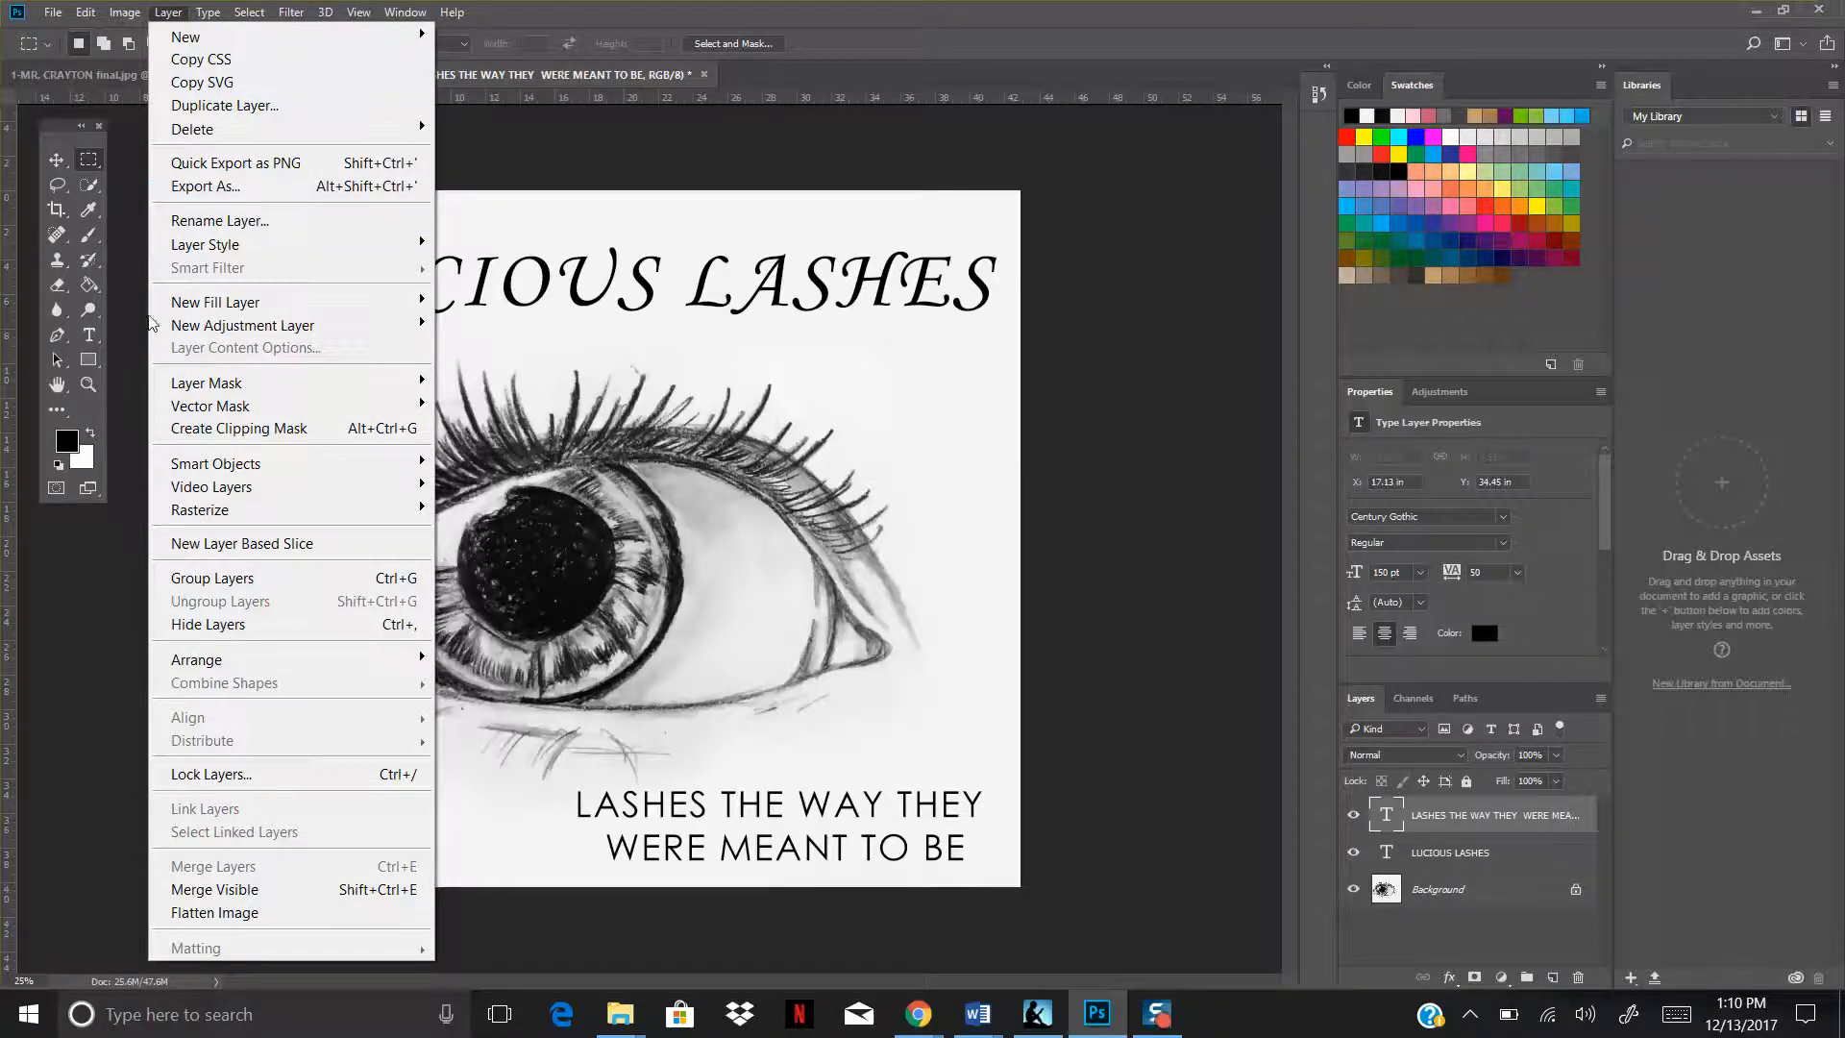
left_click(279, 919)
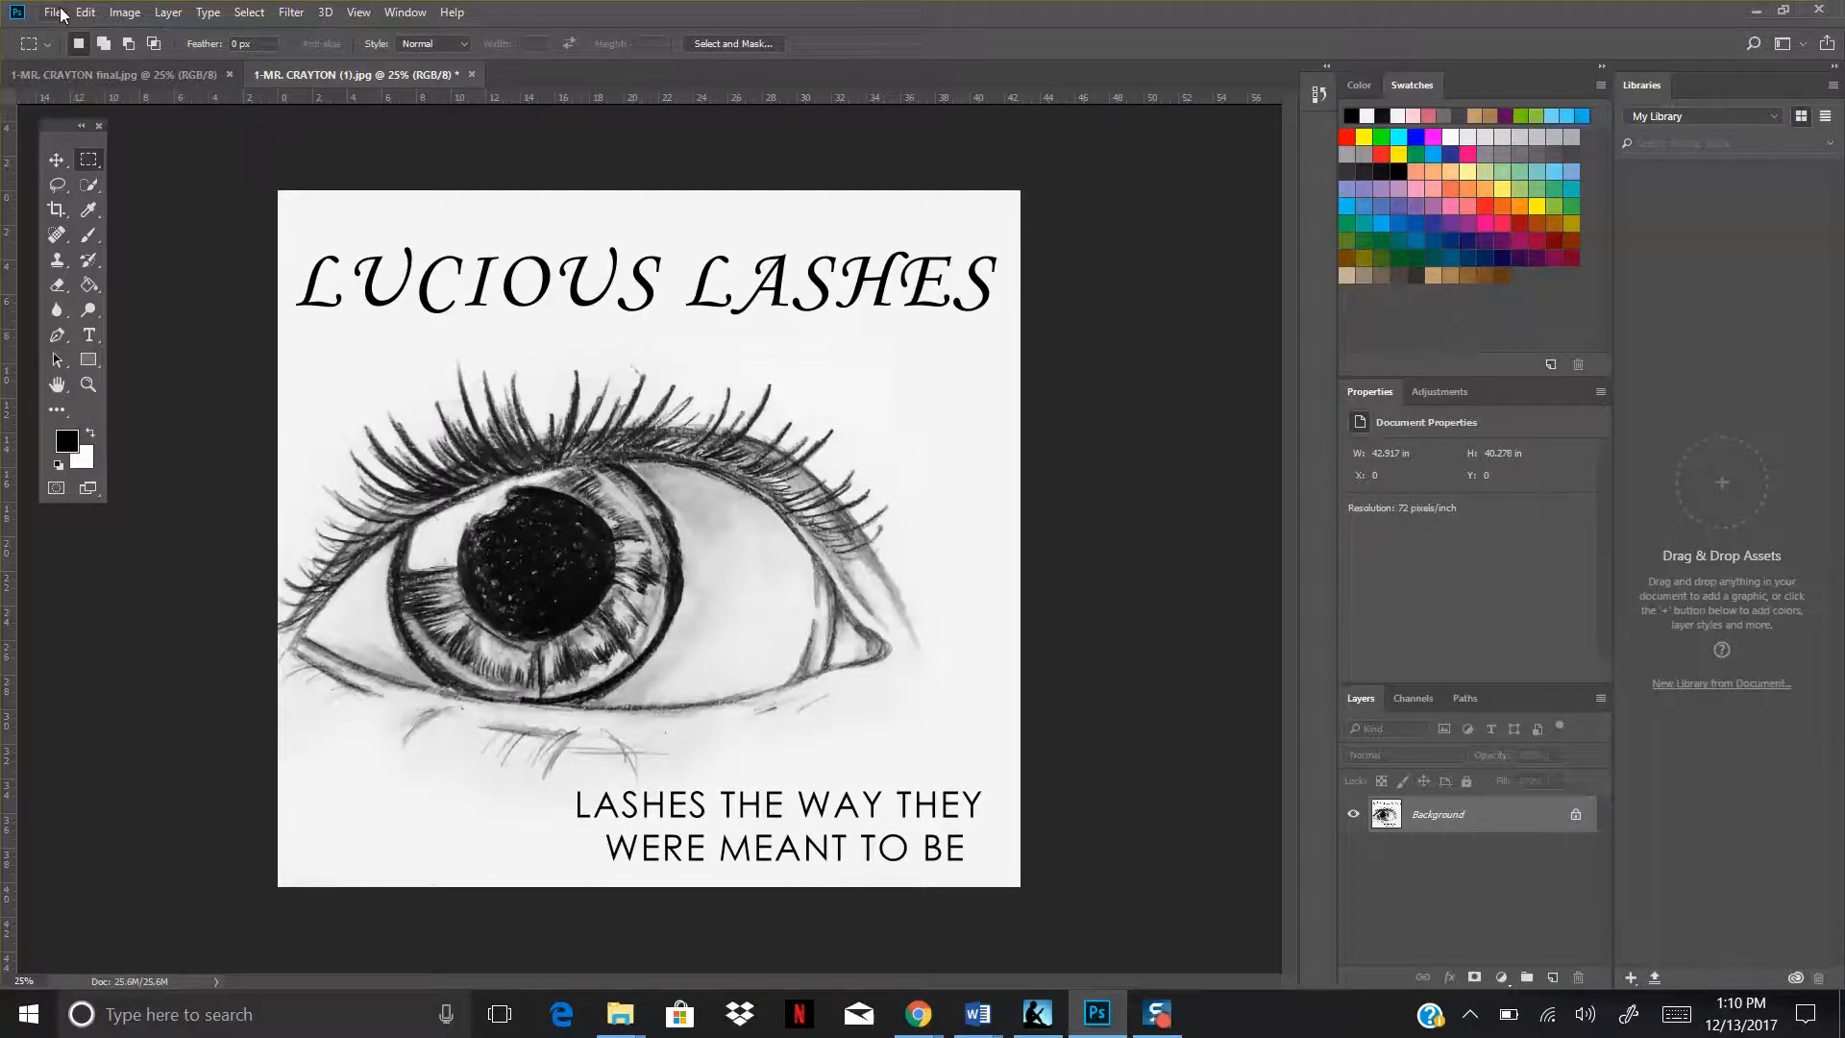
In the image size settings, unlink the proportions and set both the width and height to 12 inches.
left_click(146, 13)
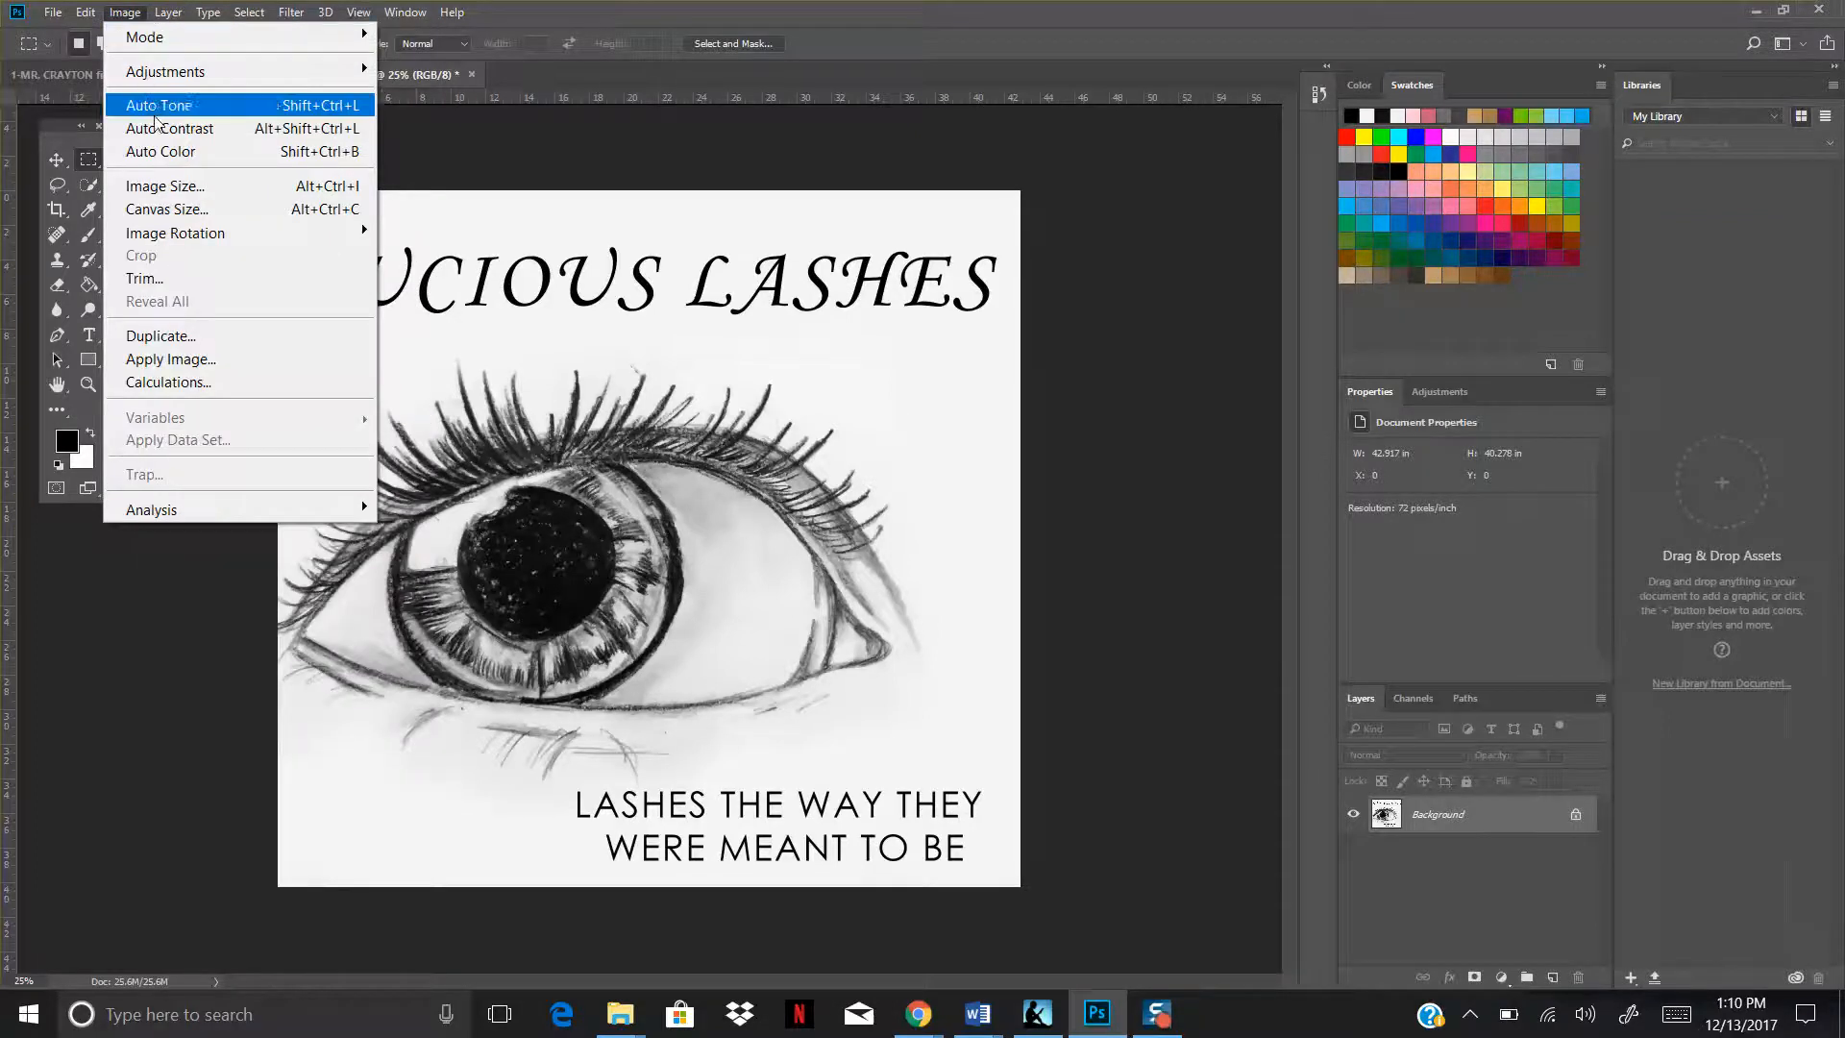
left_click(252, 189)
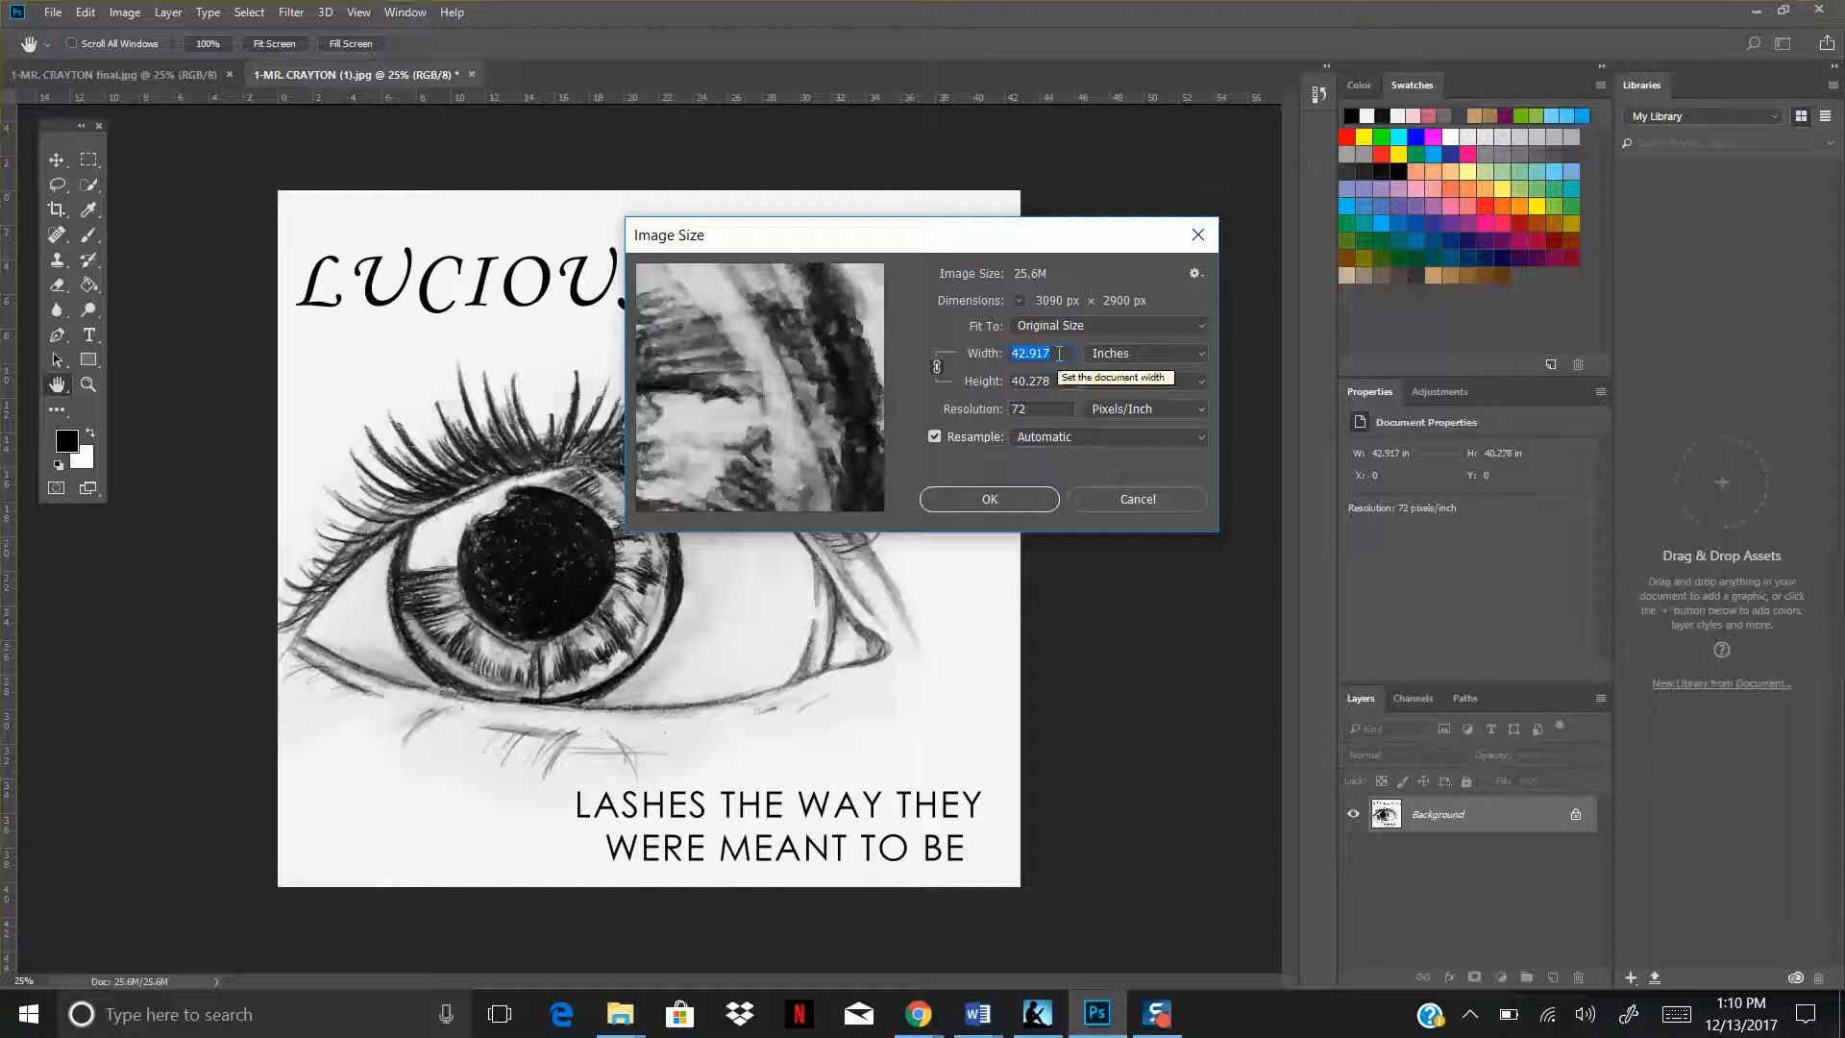
key("BackSpace")
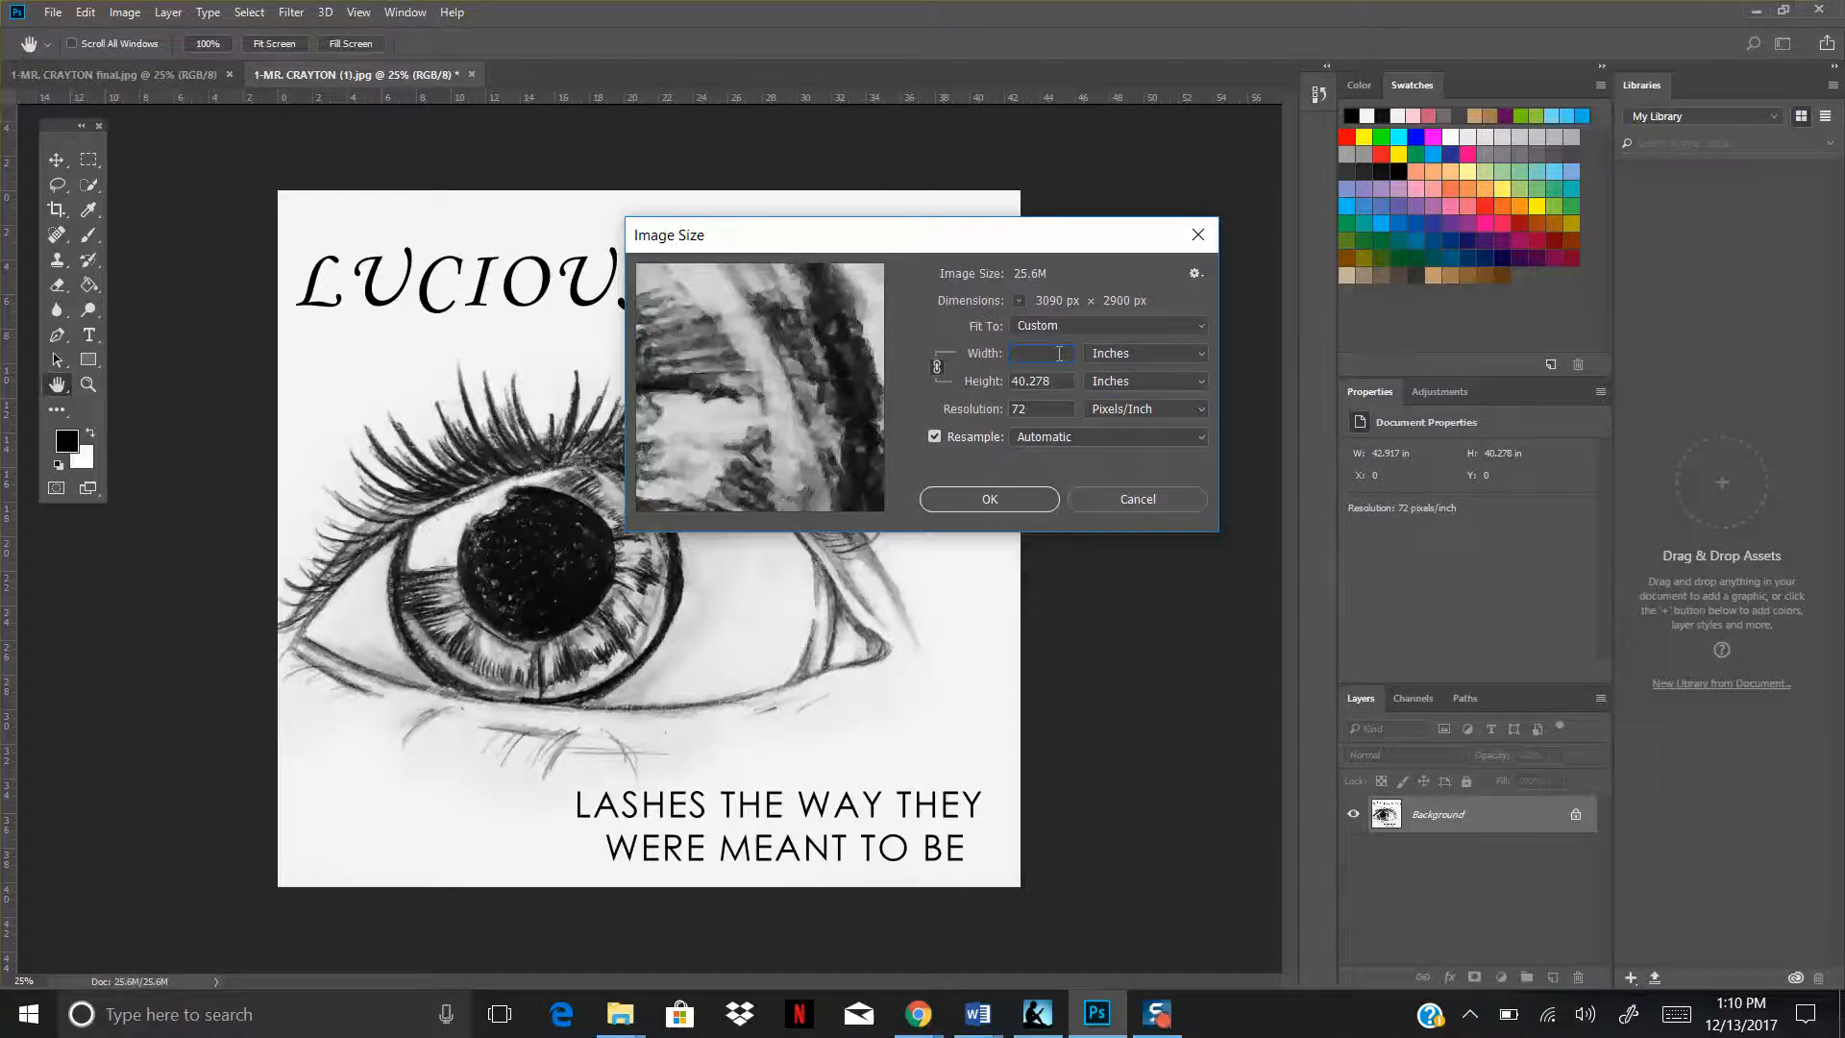
type("12.1")
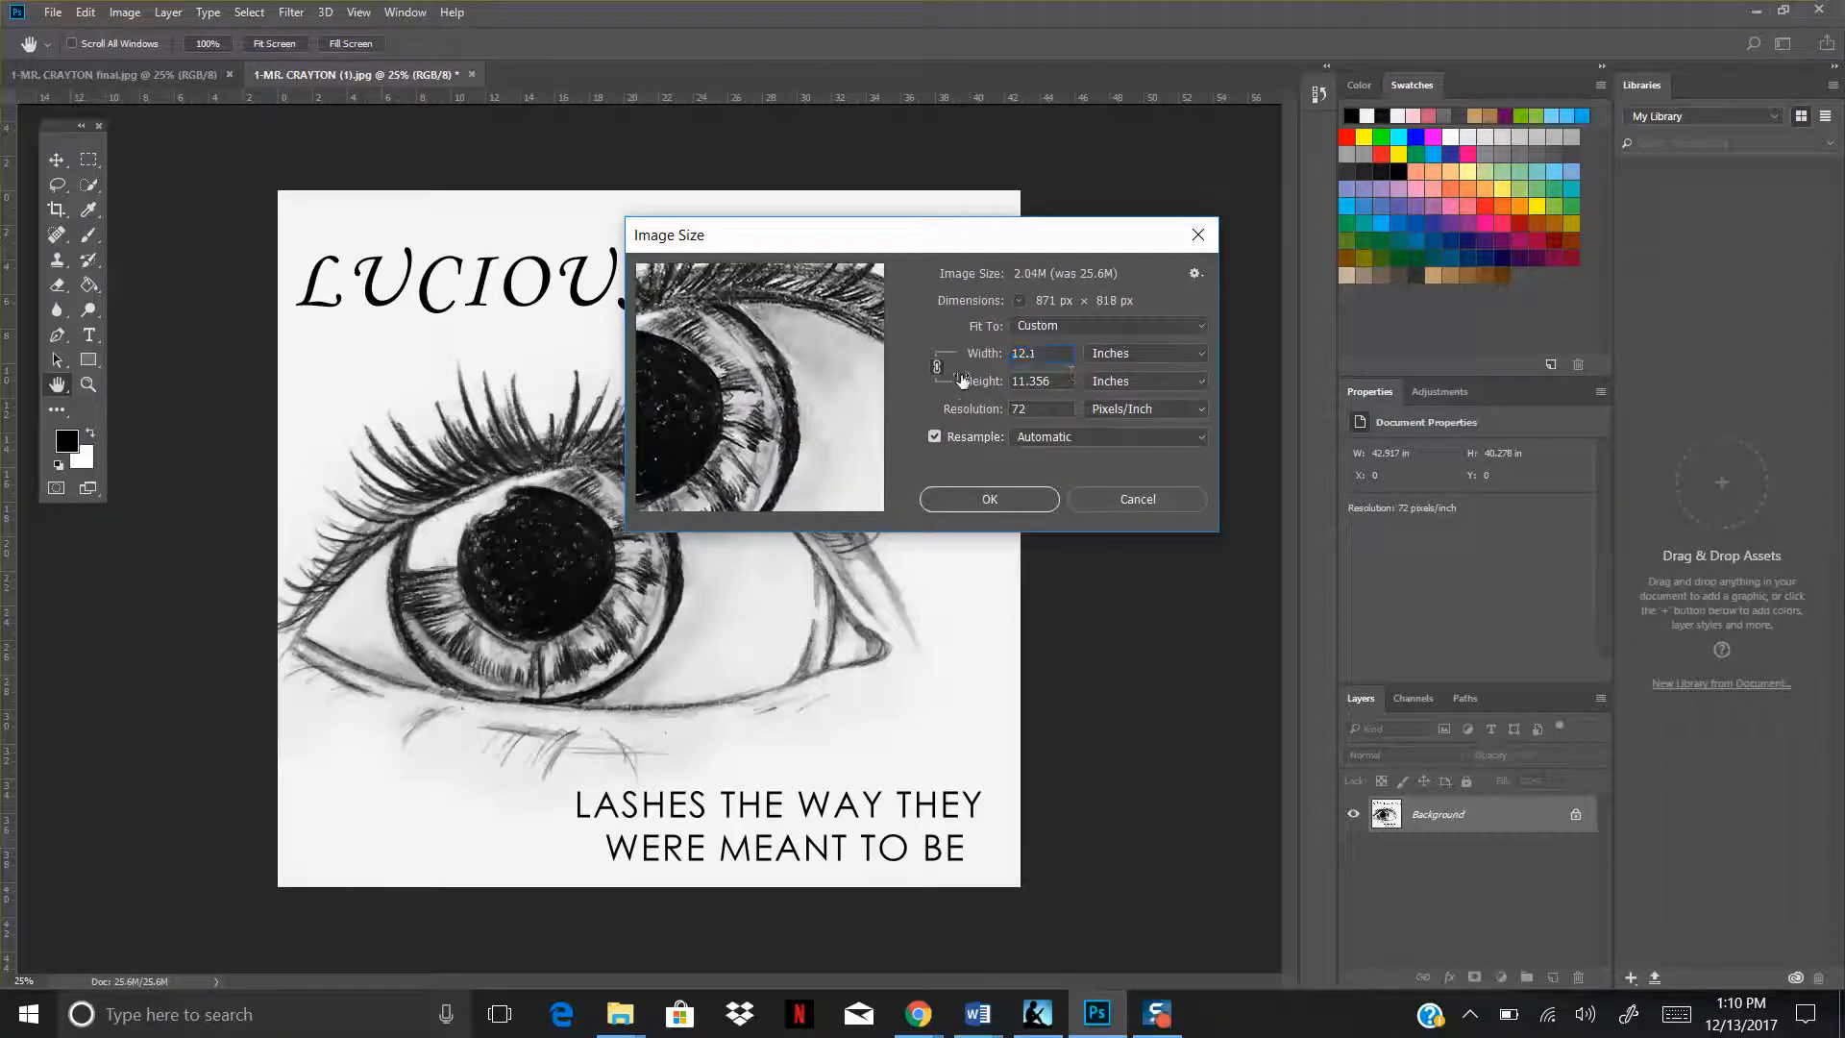
key("Tab")
key("BackSpace")
type("12")
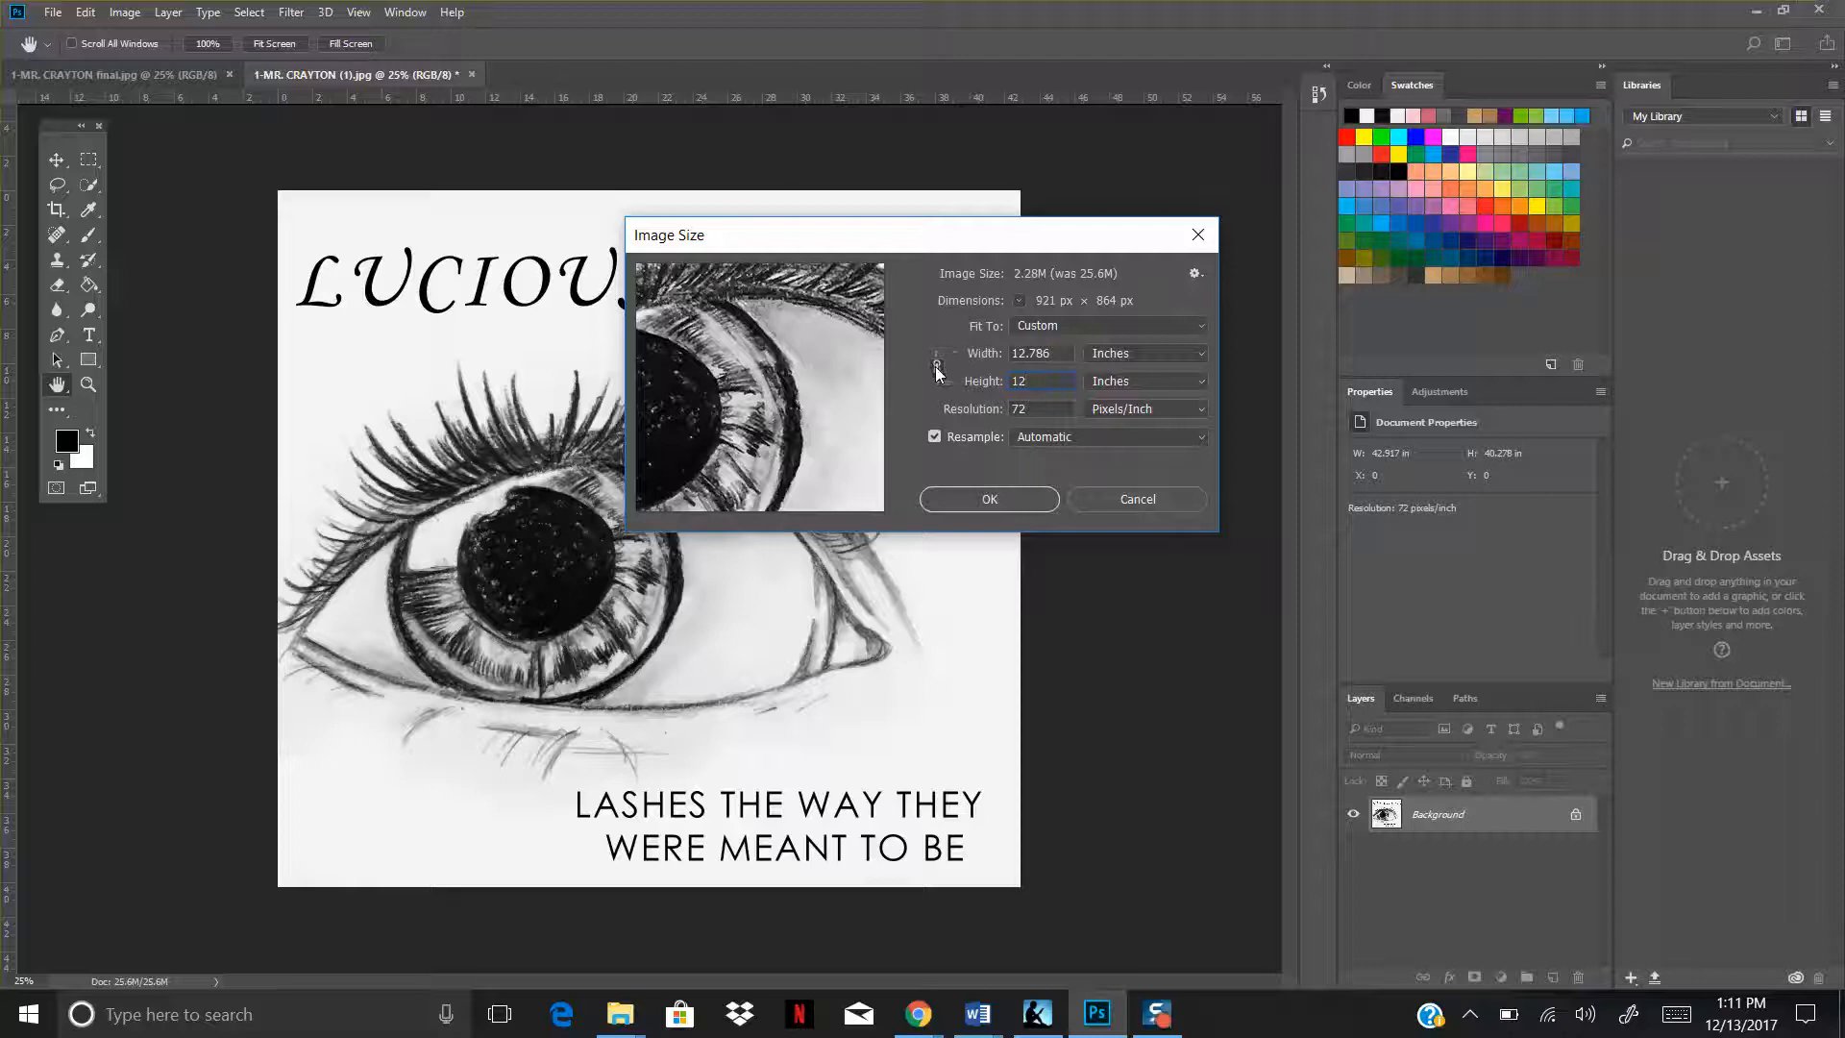
left_click(936, 366)
left_click(990, 354)
type("12")
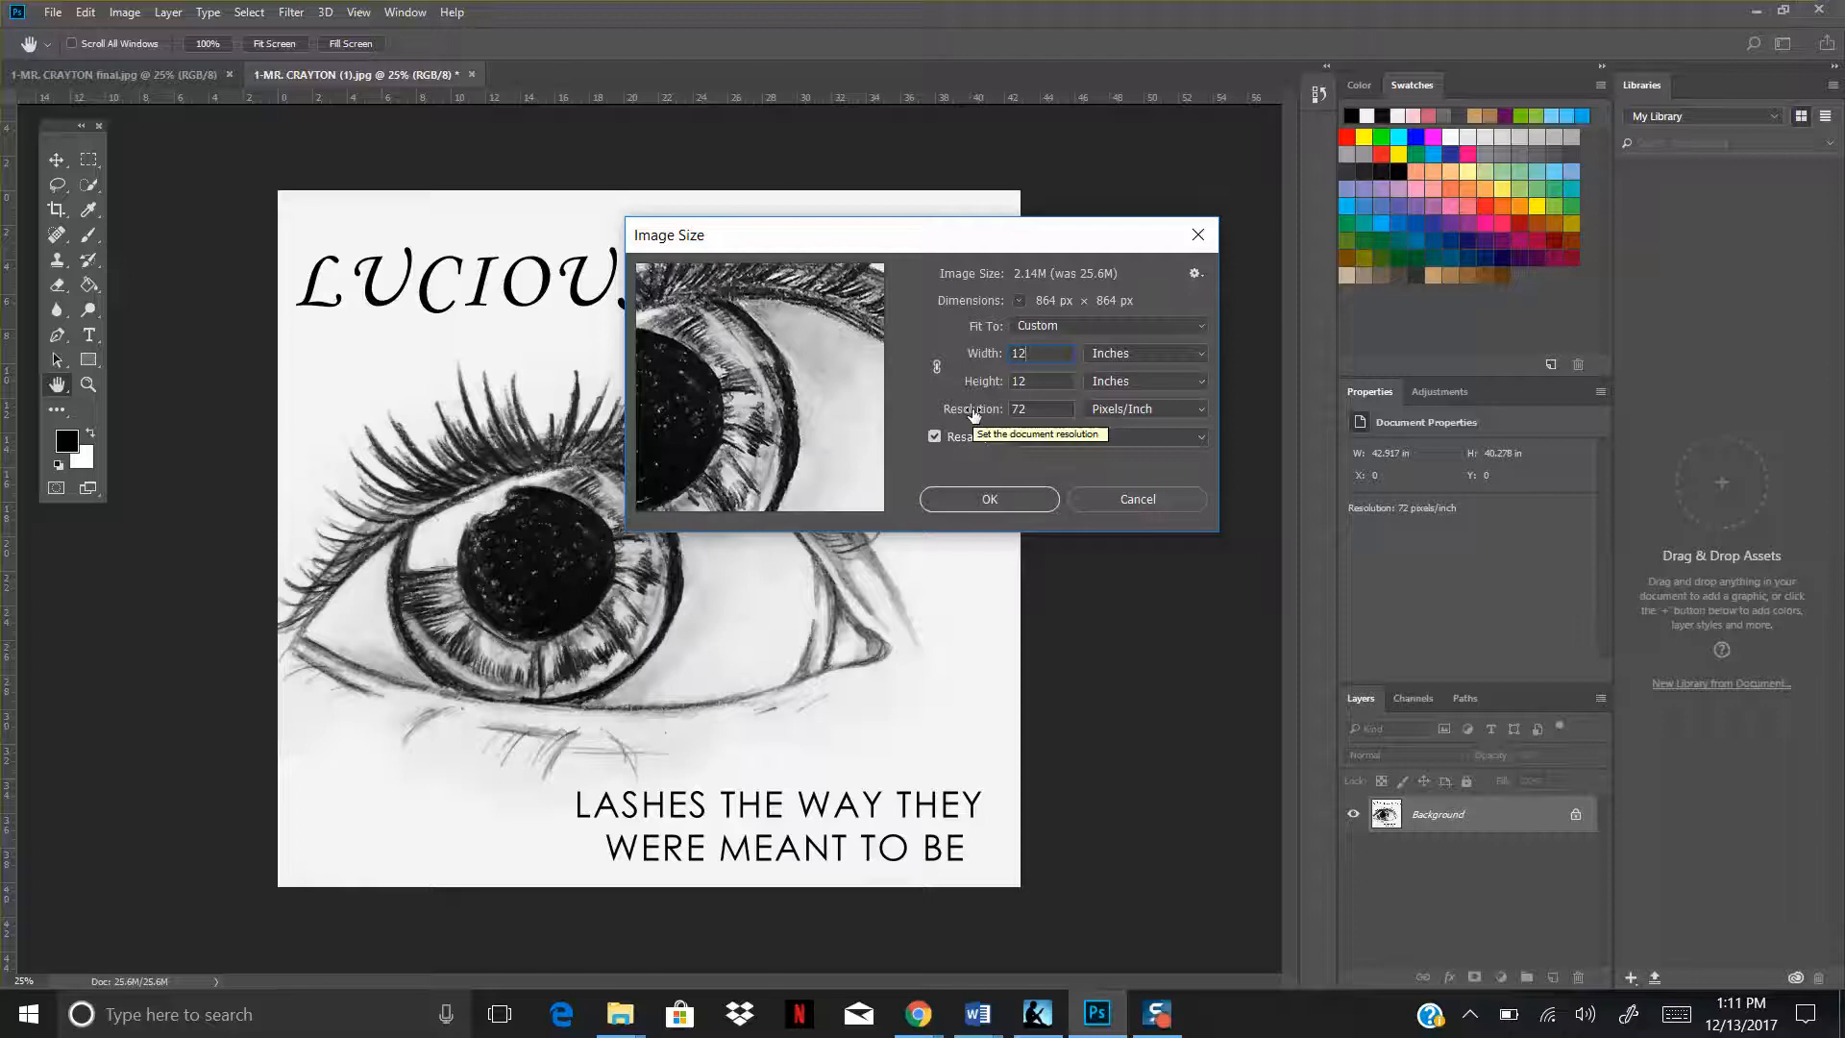
Set the image resolution to 300 pixels/inch and apply the resizing.
left_click(1053, 412)
key("BackSpace")
key("BackSpace")
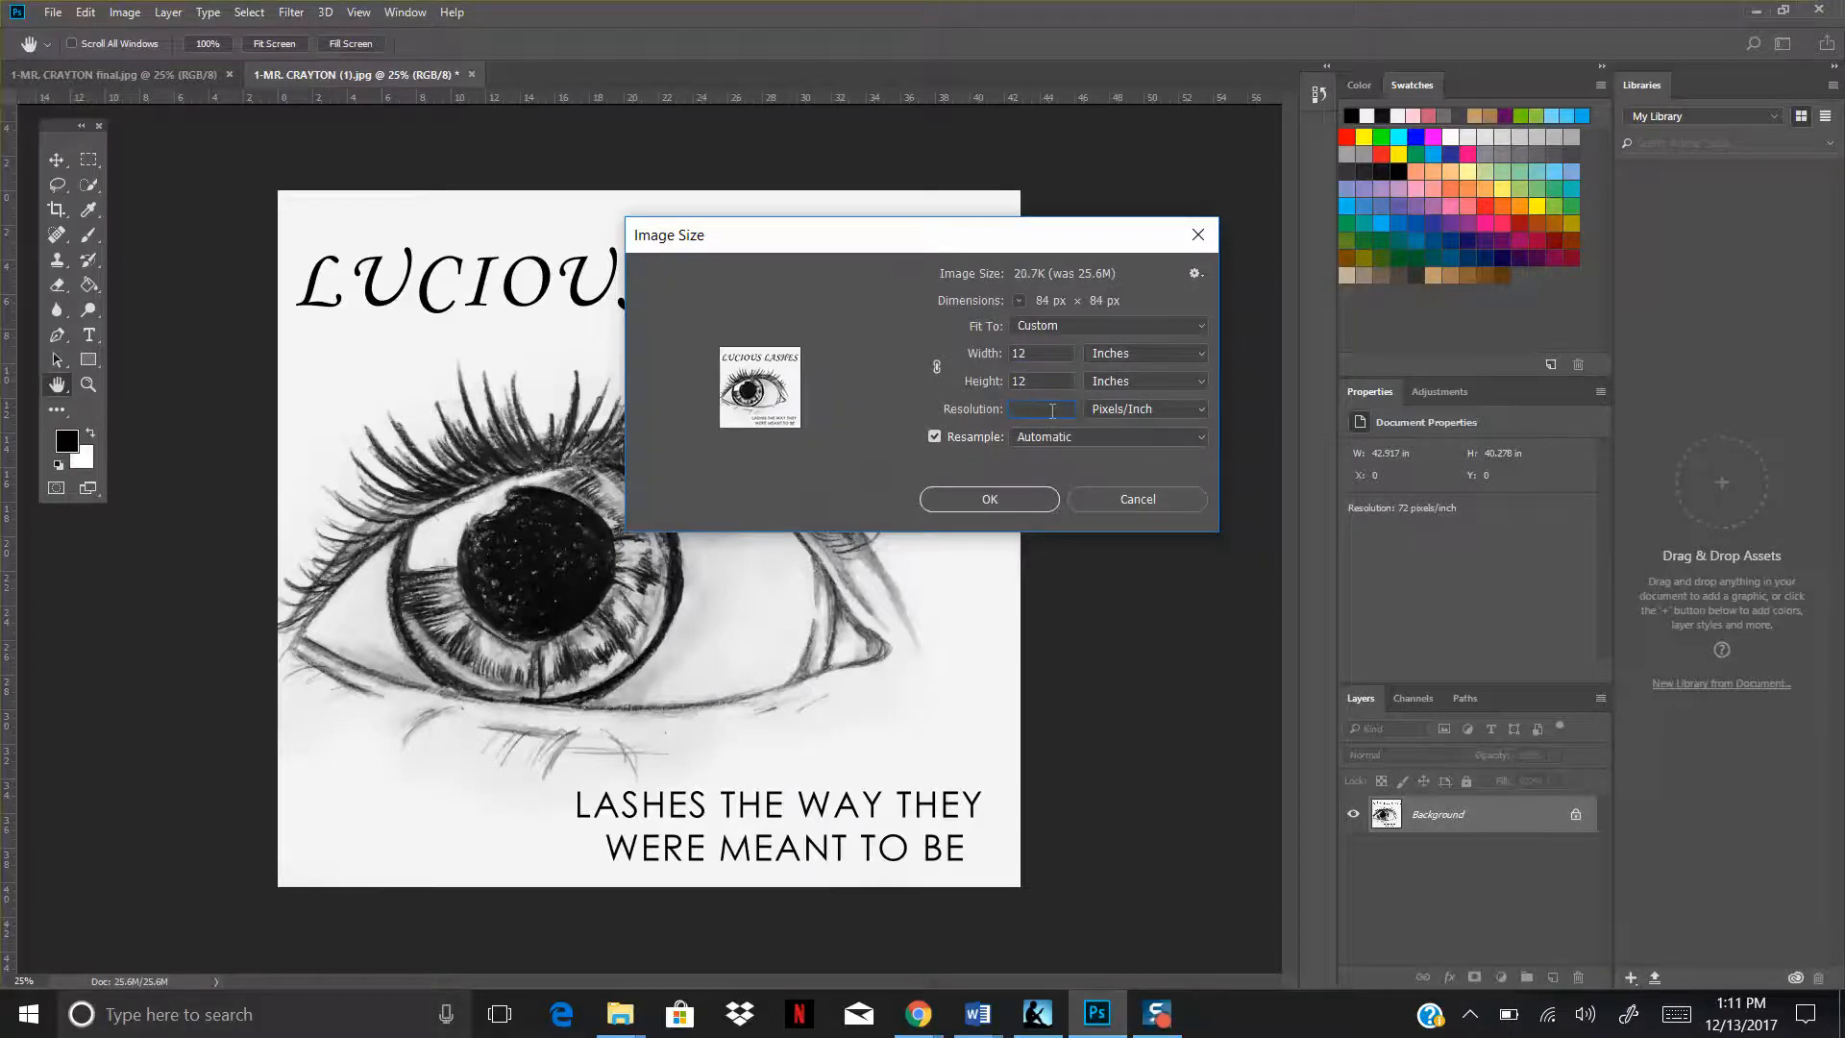
type("300")
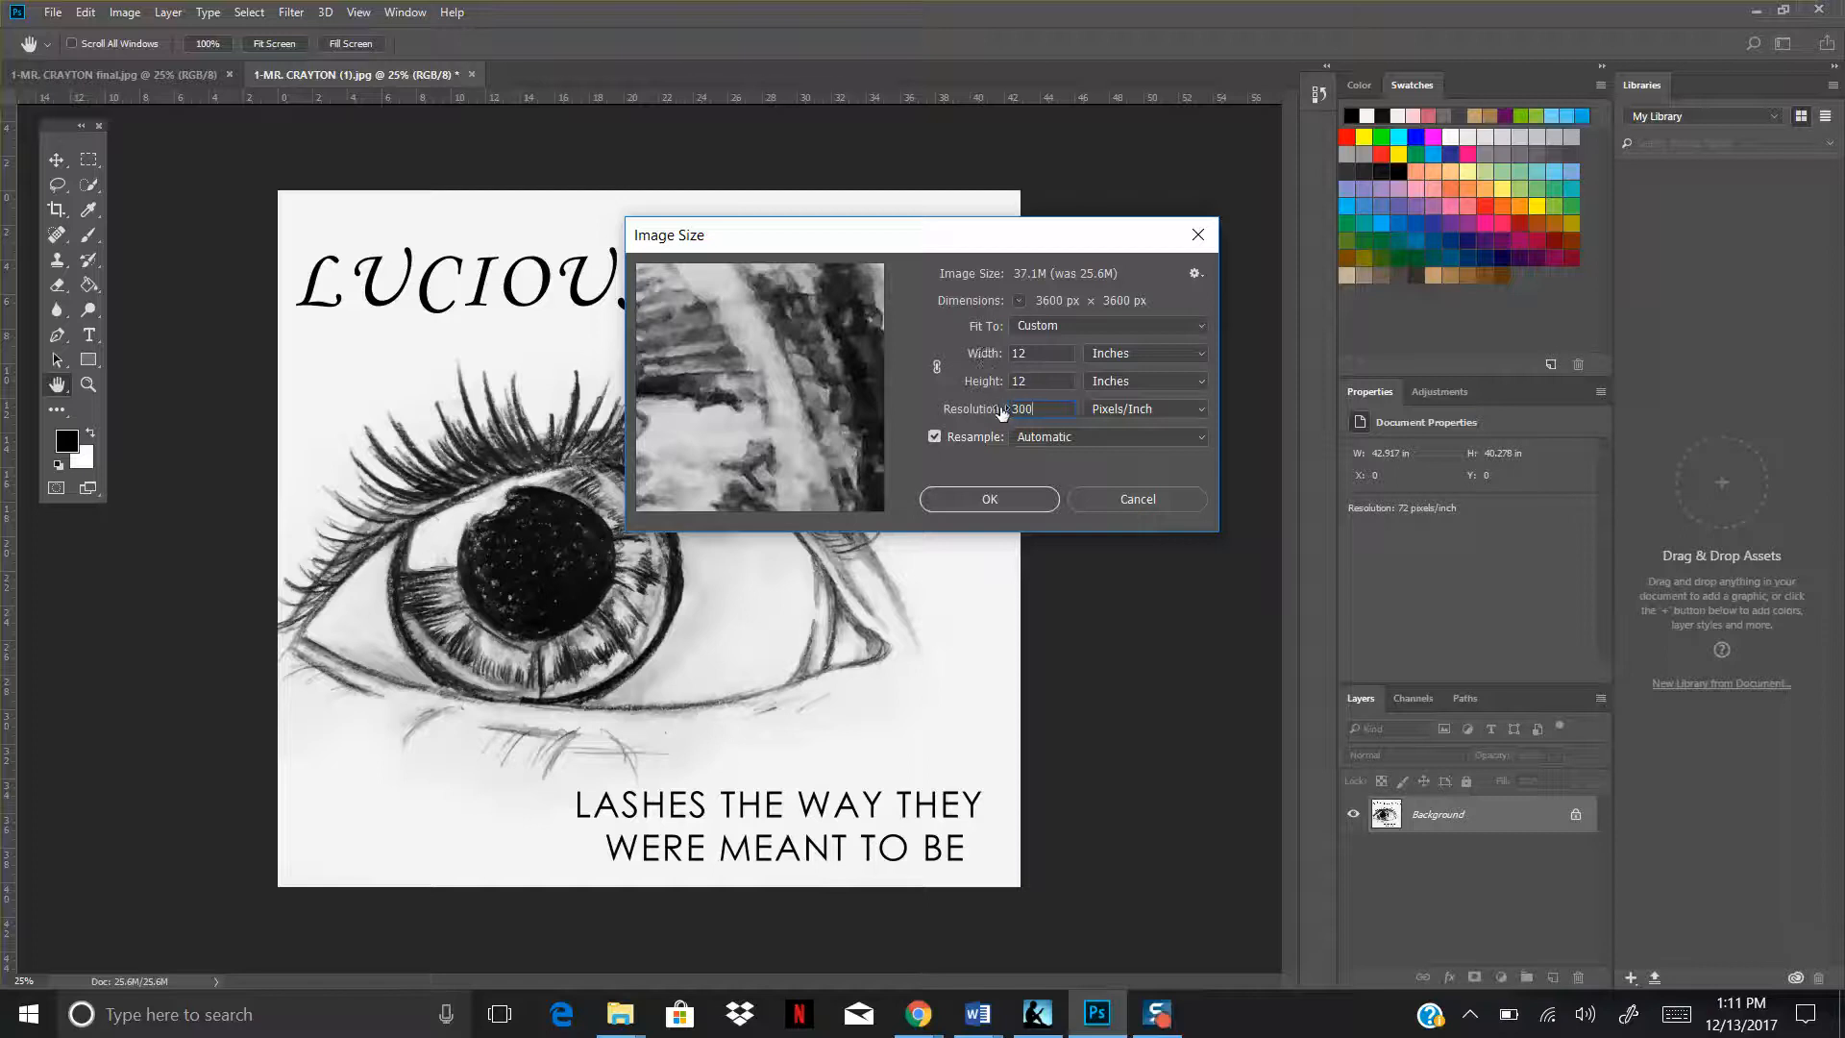
left_click(990, 500)
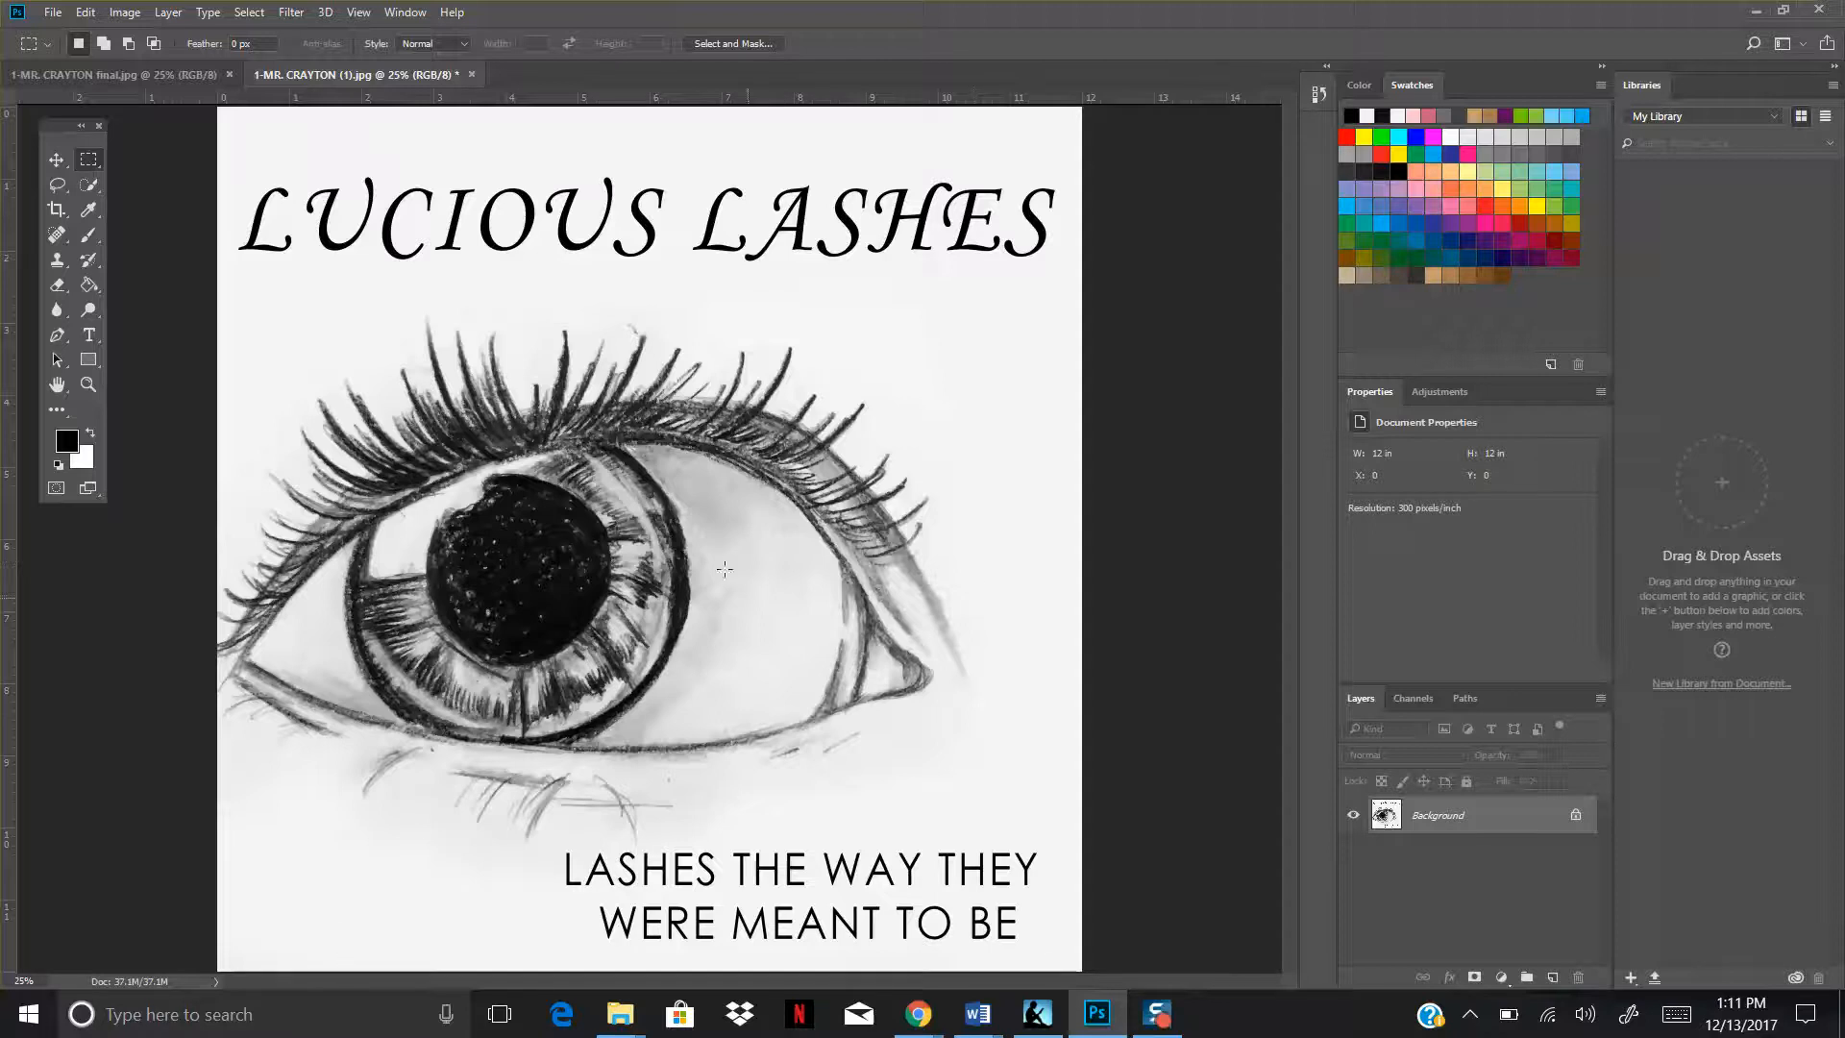
Begin saving the flattened design under a new name, the artist's title and surname followed by "-Brand Illustration", in JPEG format.
left_click(53, 12)
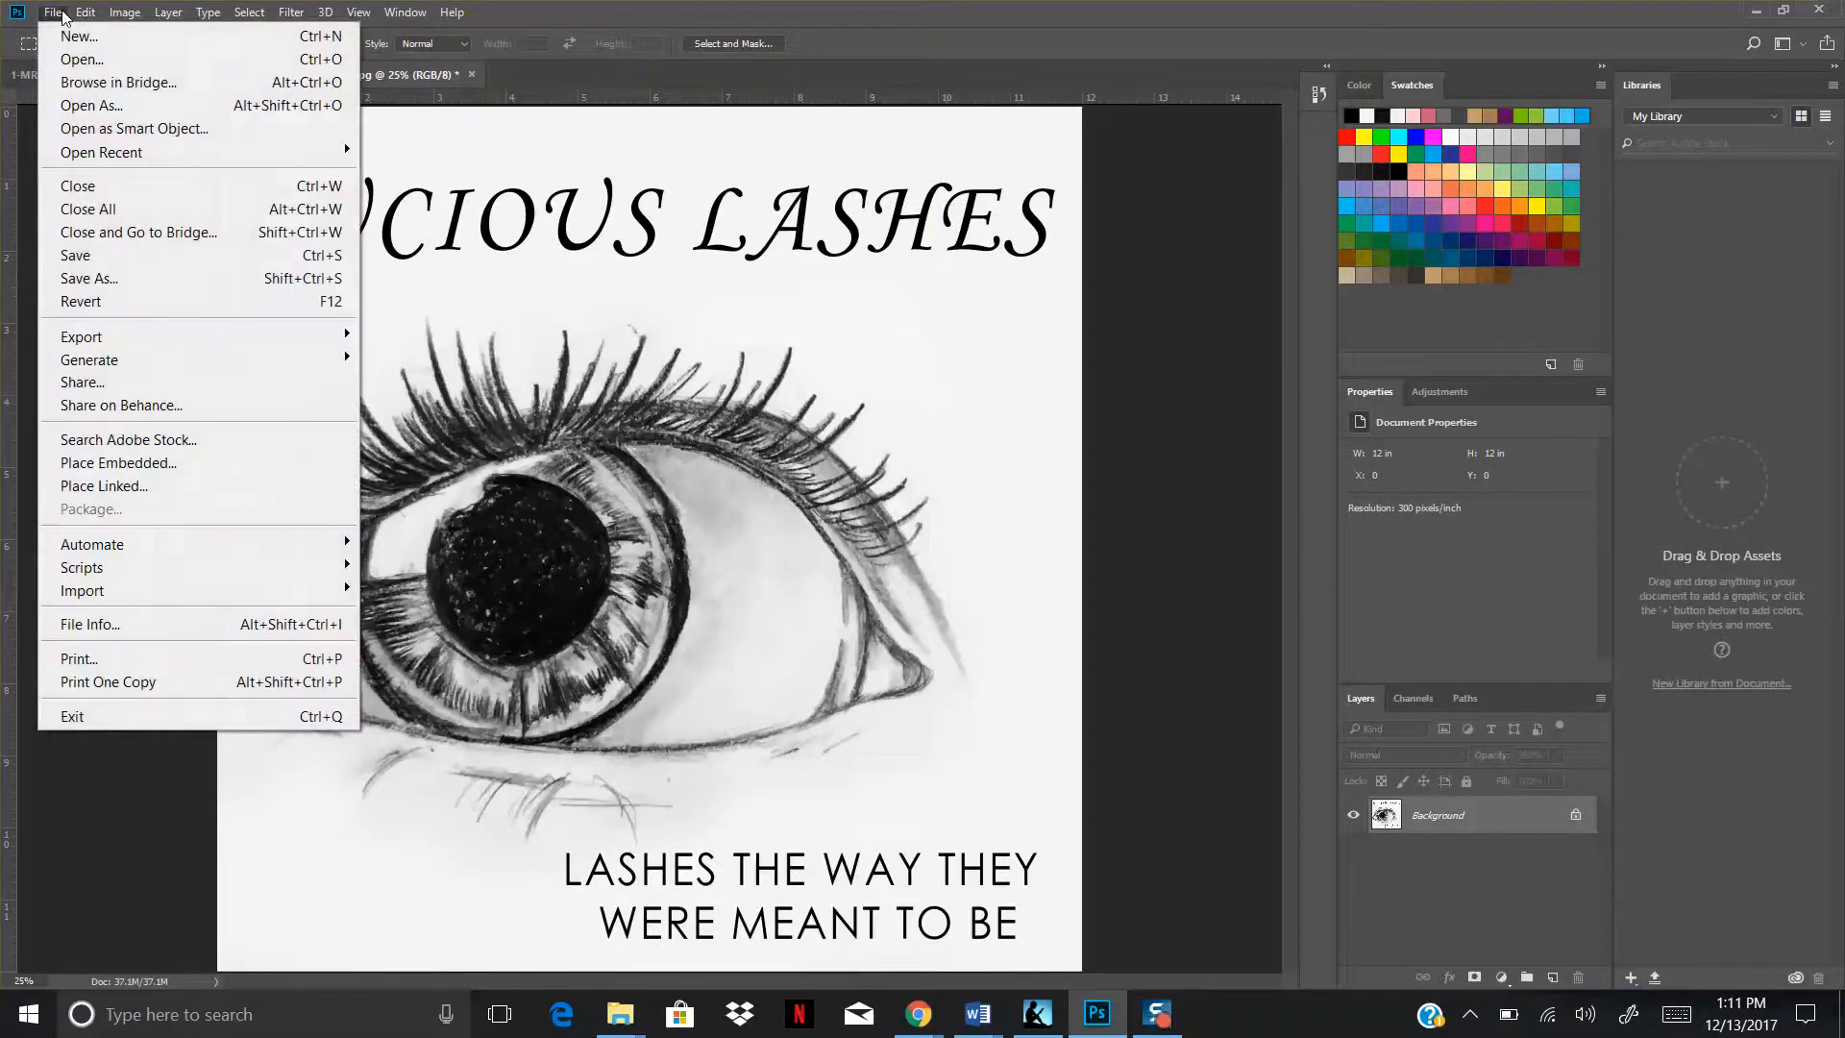
left_click(99, 280)
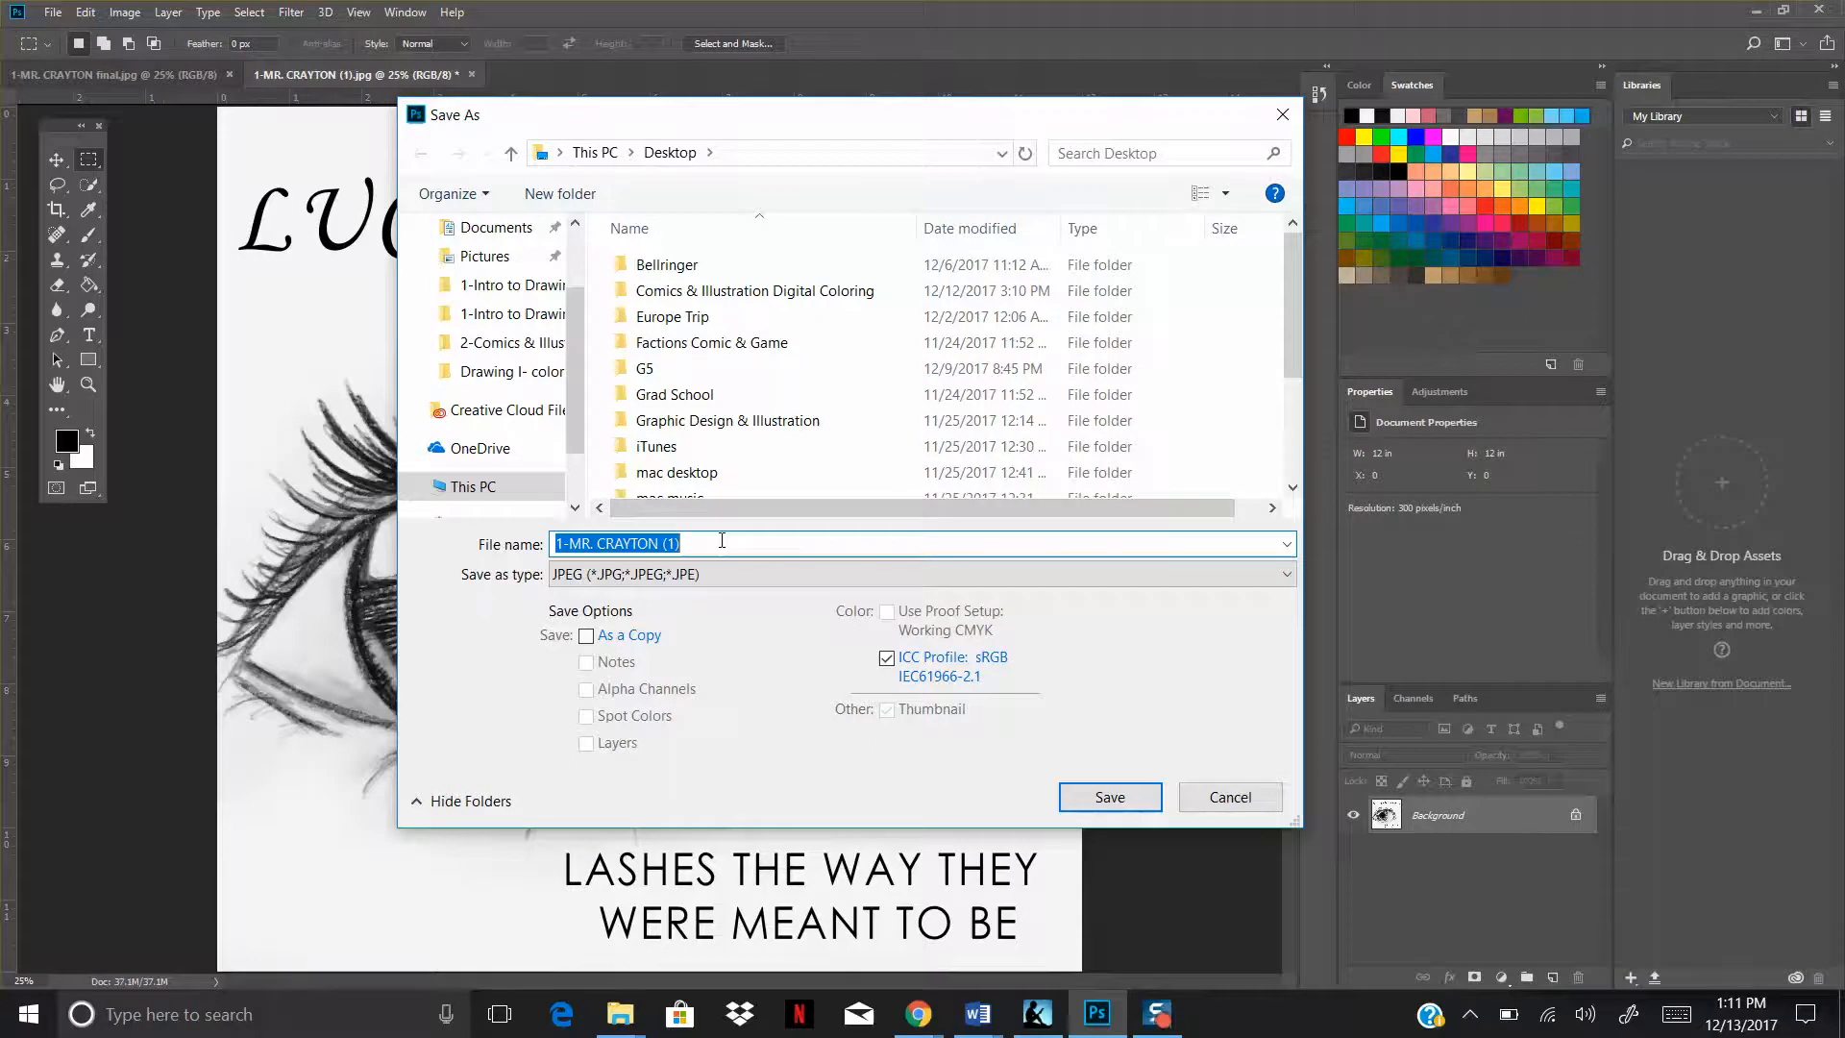
key("BackSpace")
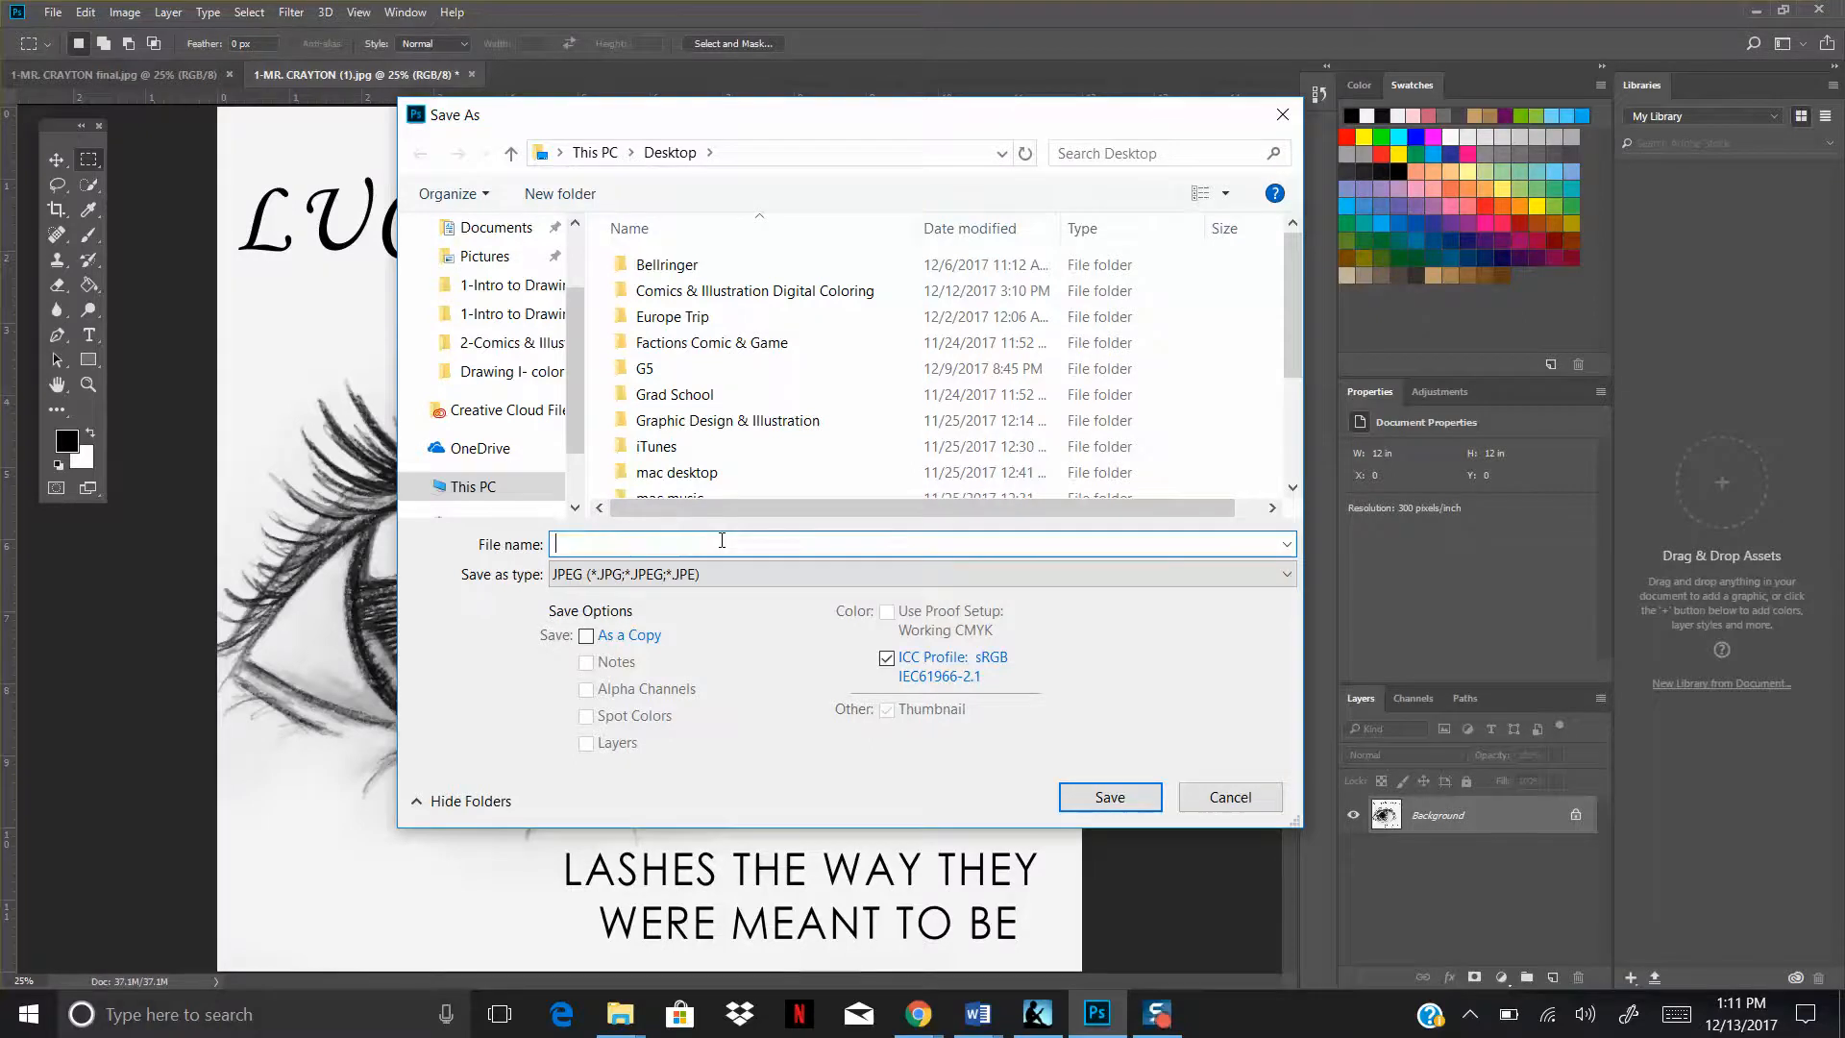
type("Mr. Crayt0n-")
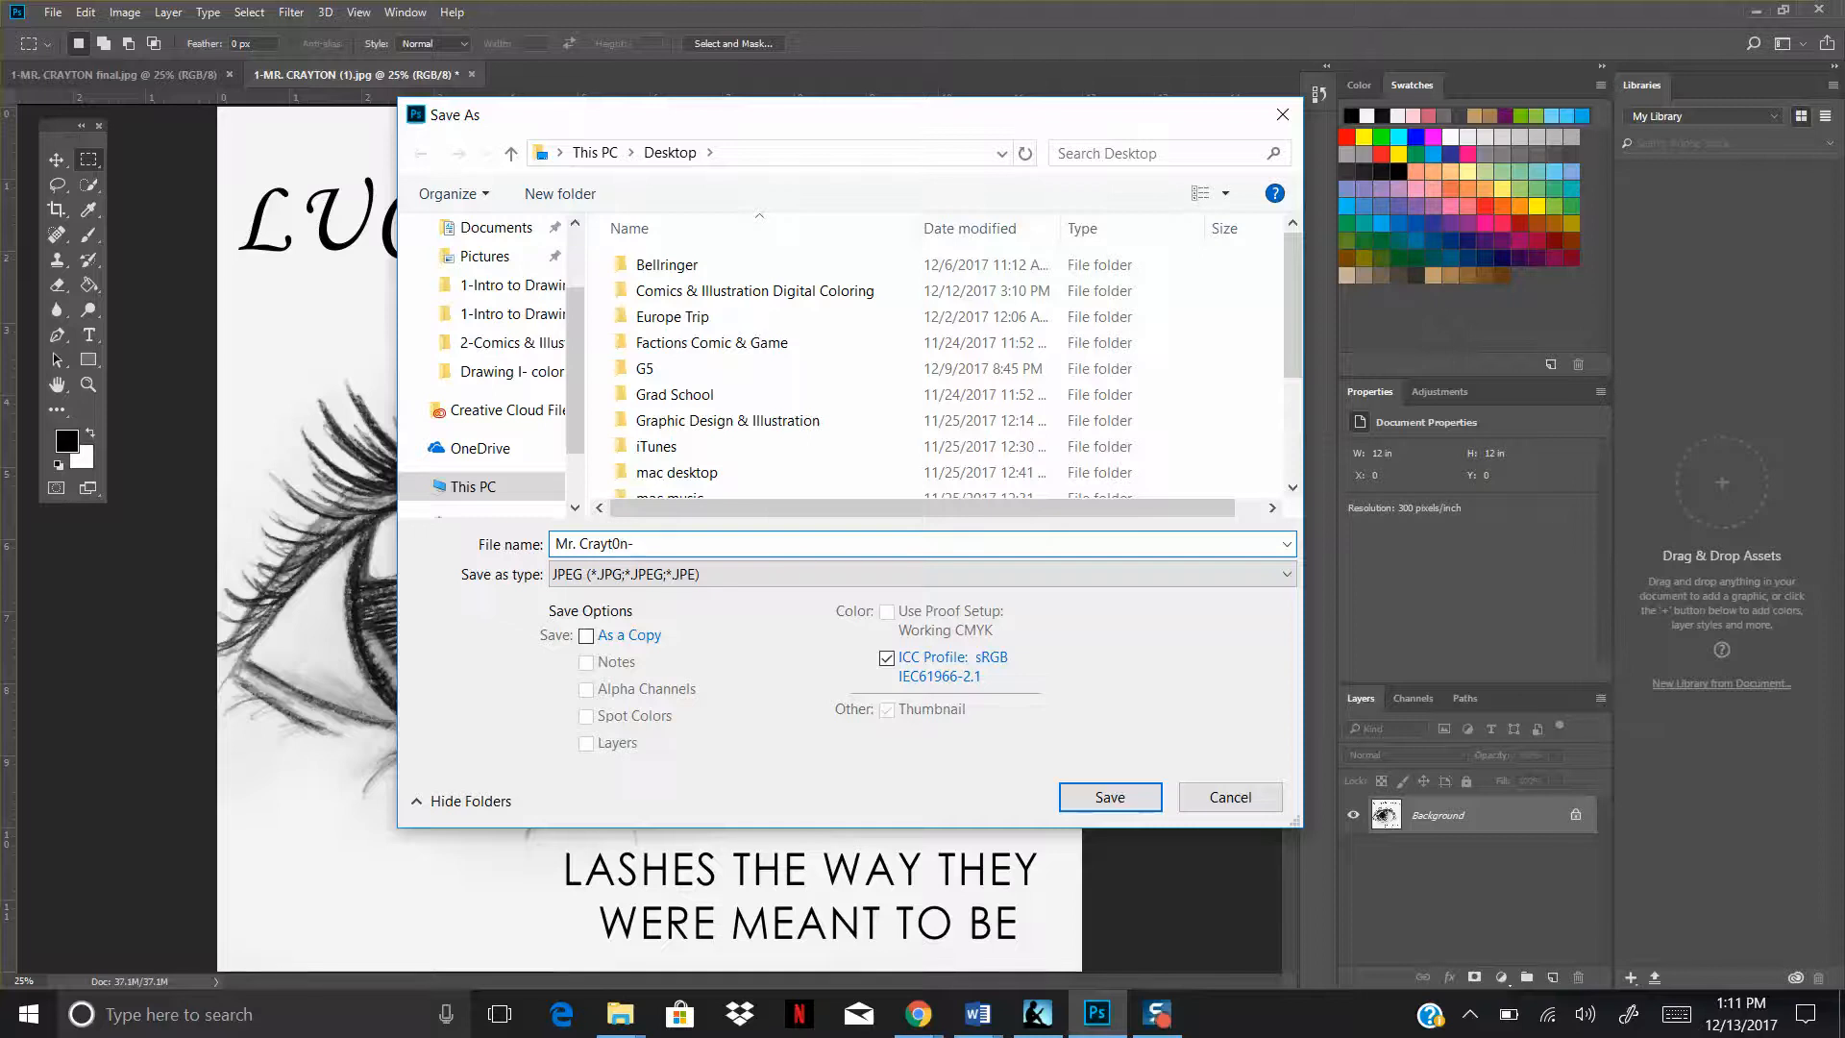
key("BackSpace")
key("BackSpace")
key("BackSpace")
type("on-Brand Illustration")
Choose OneDrive as the destination and save the JPEG with its quality moved toward the large file end.
left_click(529, 456)
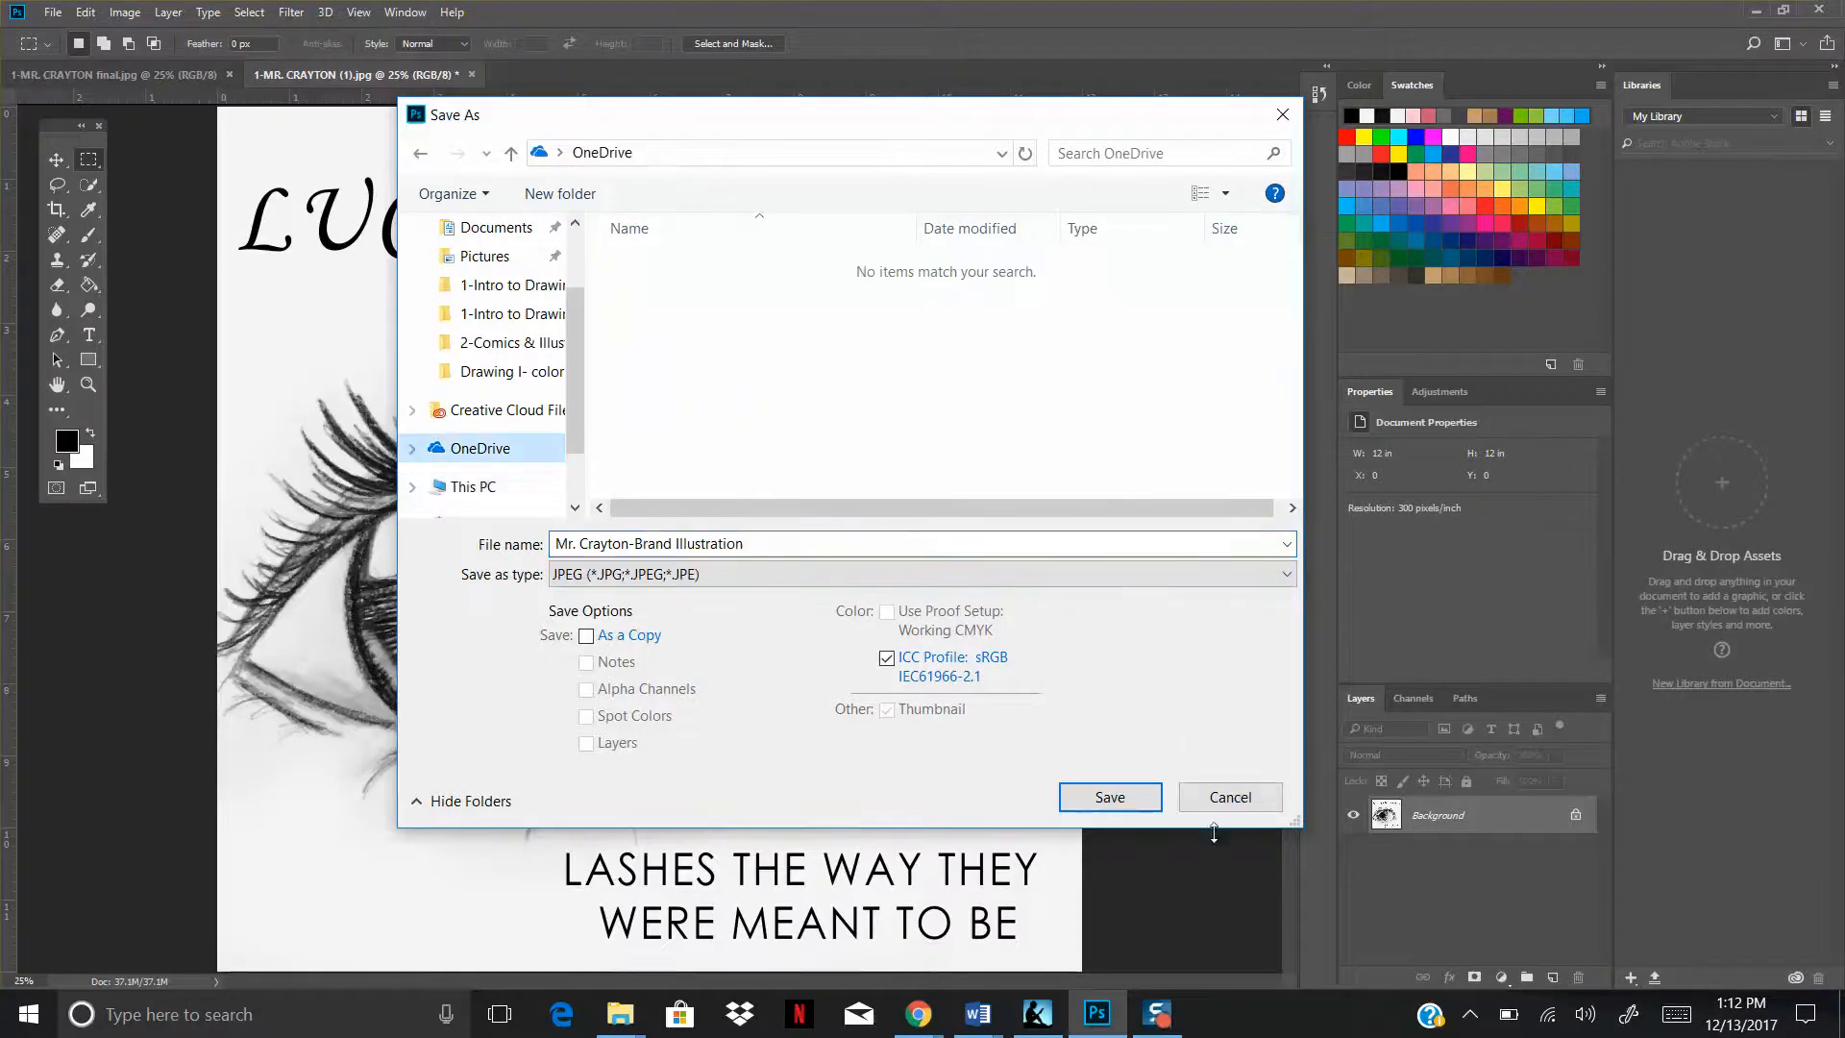
left_click(1110, 797)
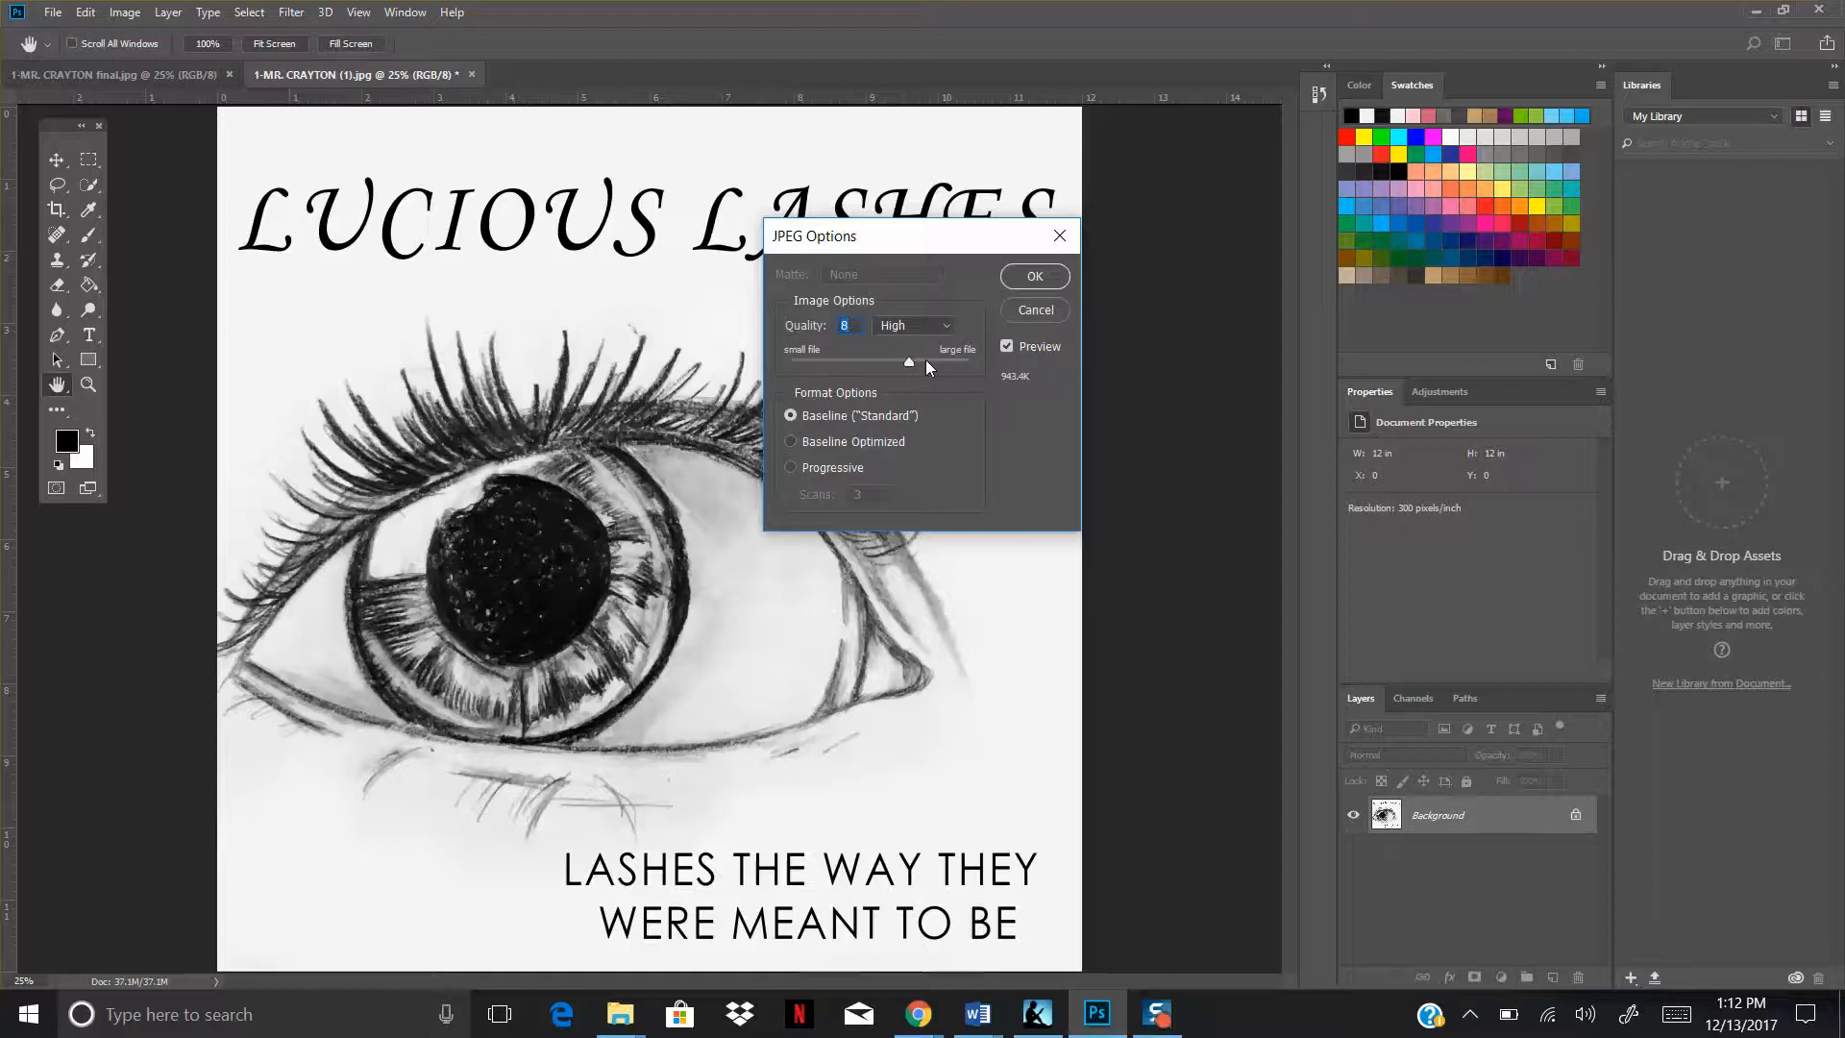
left_click_drag(925, 360, 936, 360)
left_click(1035, 278)
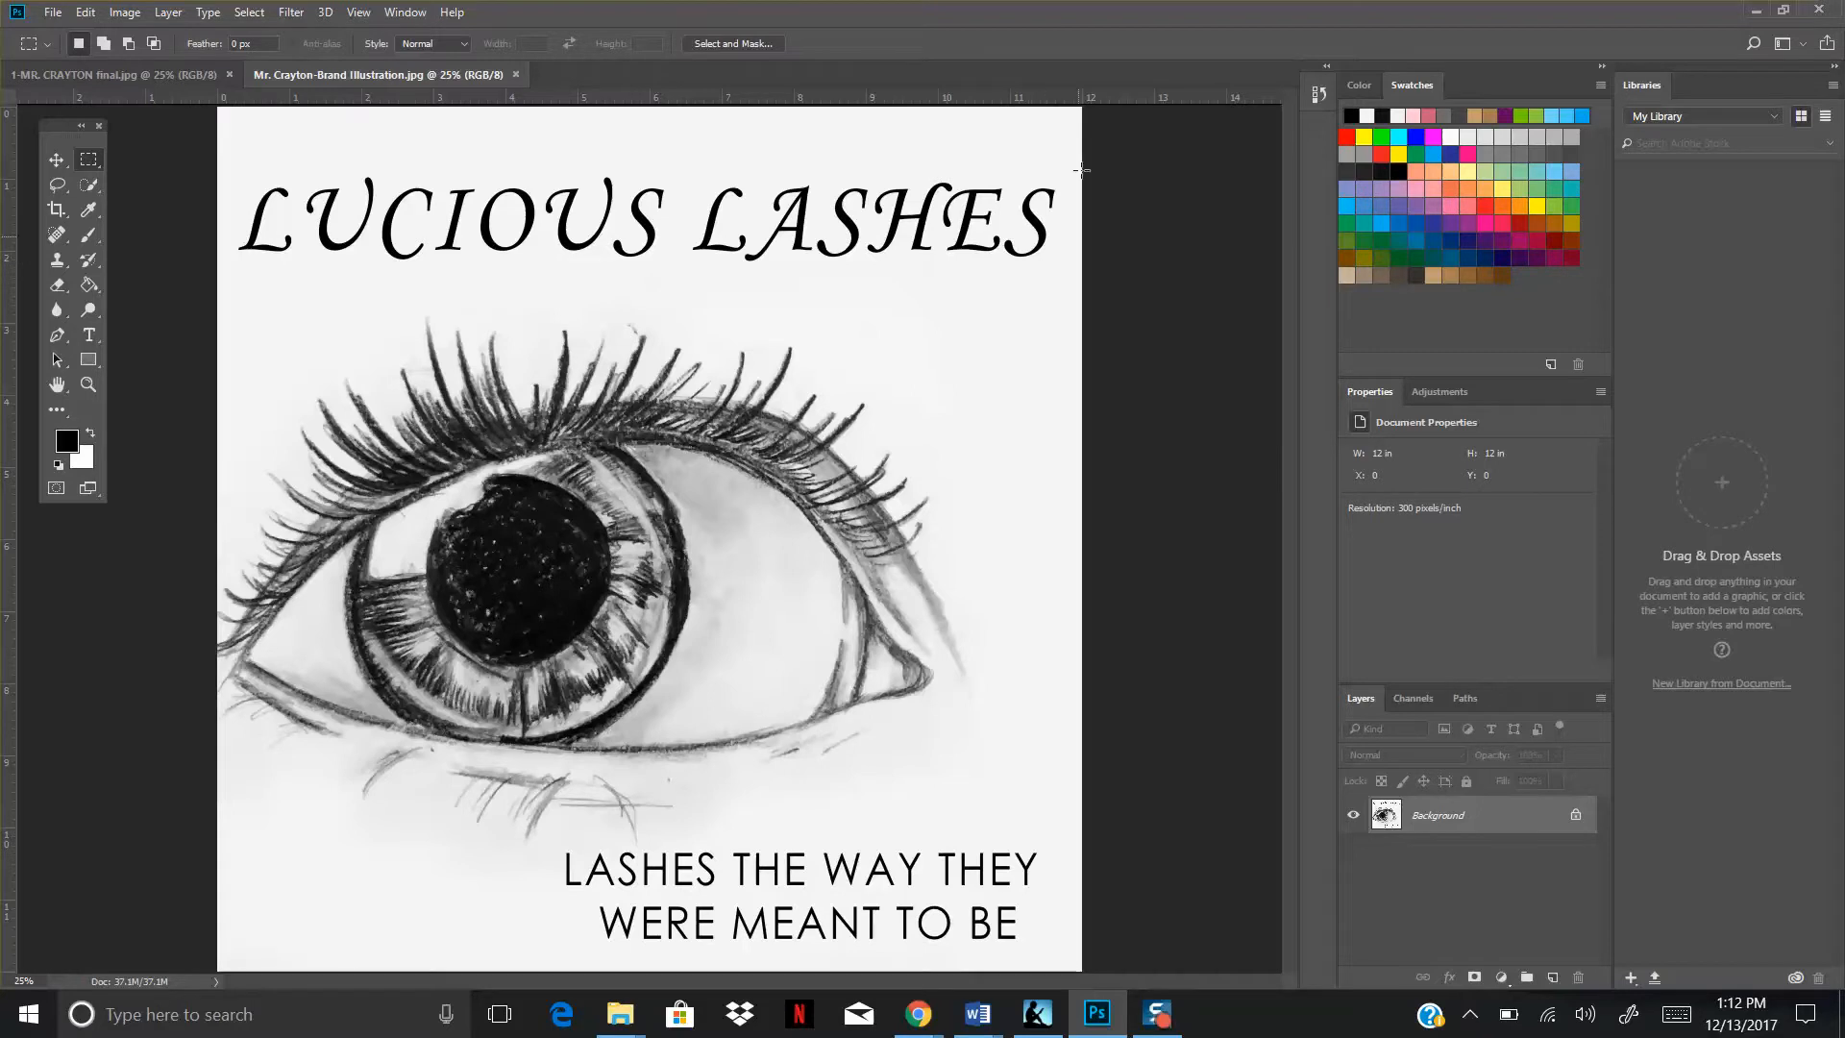
left_click(52, 14)
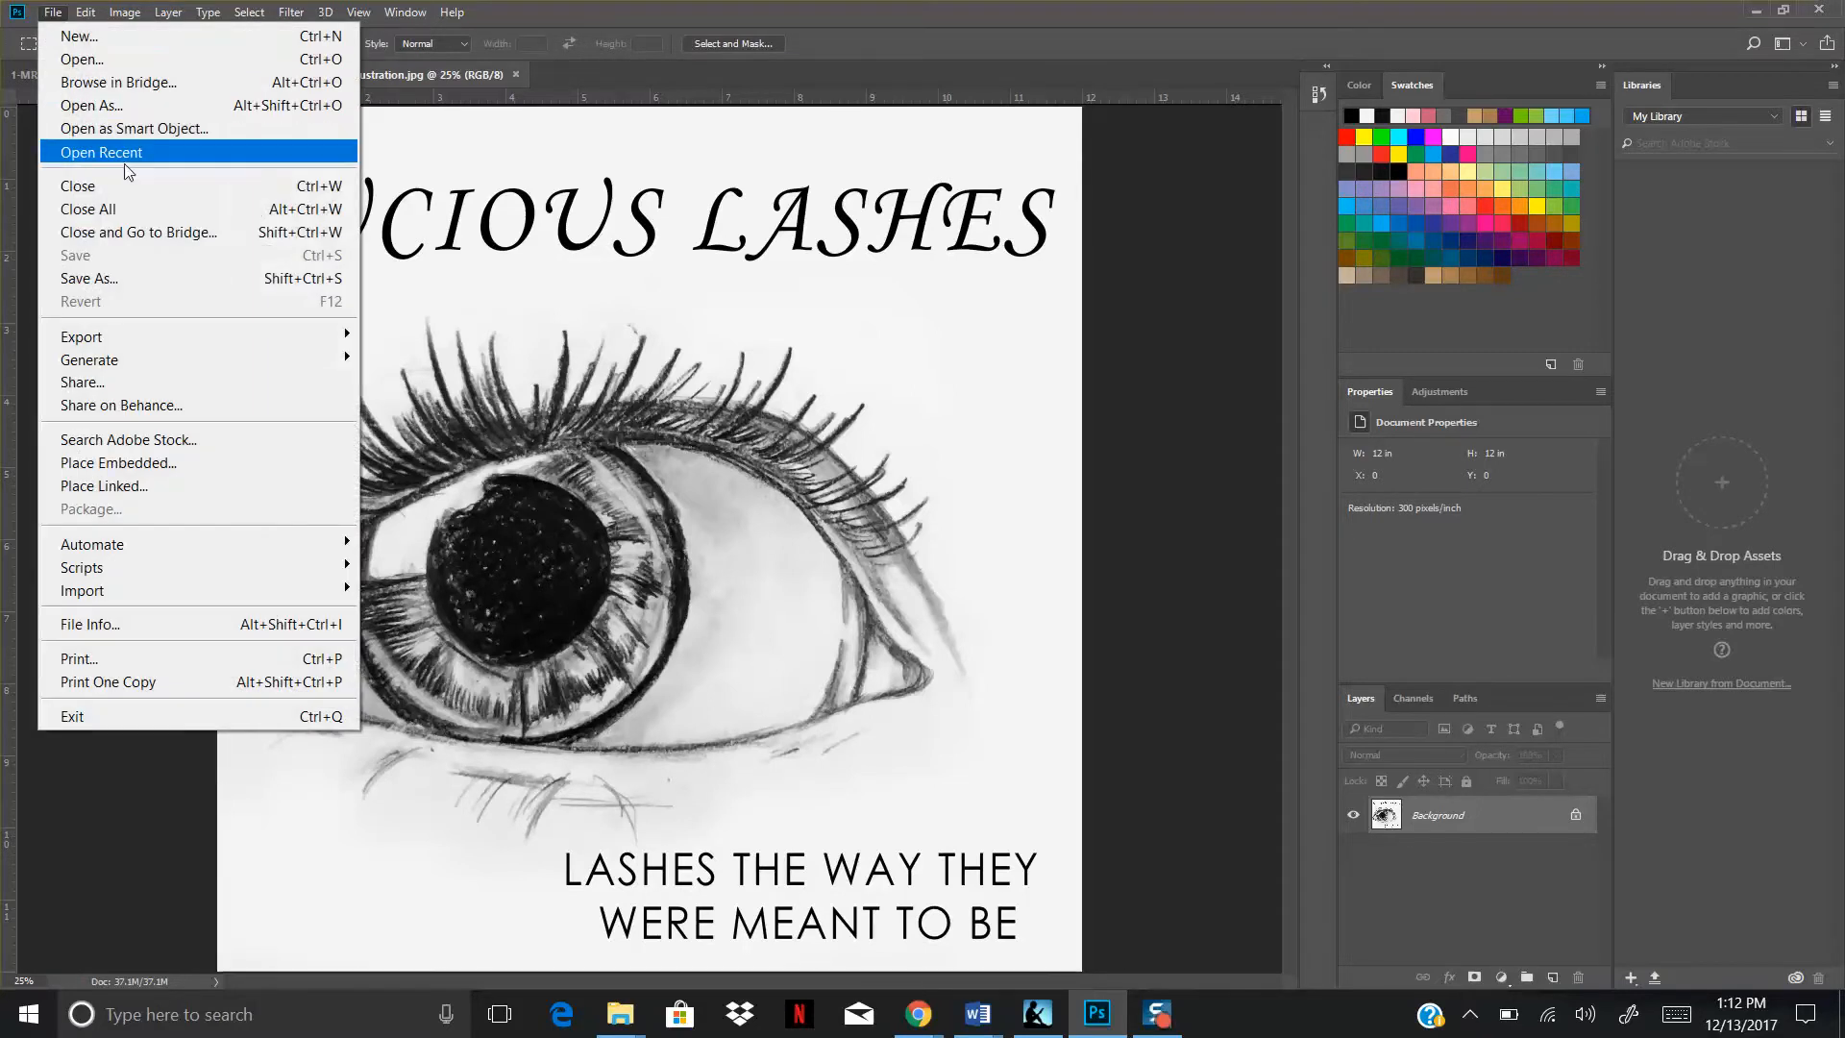